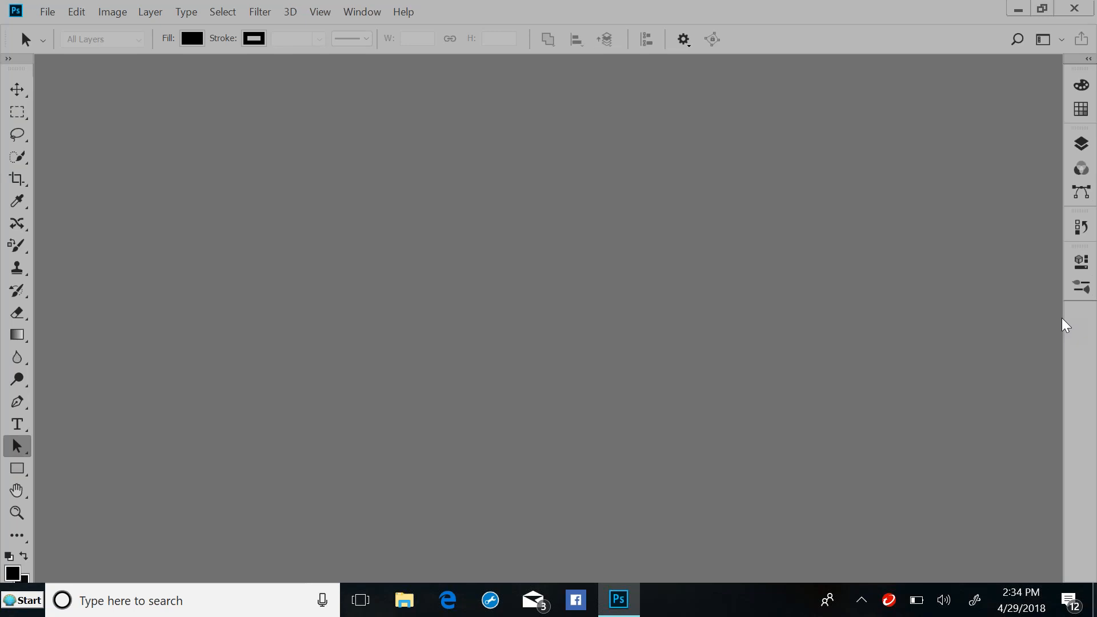
# Widen the collapsed panel dock to show panel names and dock the Libraries and Adjustments panel group beneath Brushes.
pyautogui.moveTo(1057, 318); pyautogui.dragTo(993, 316)
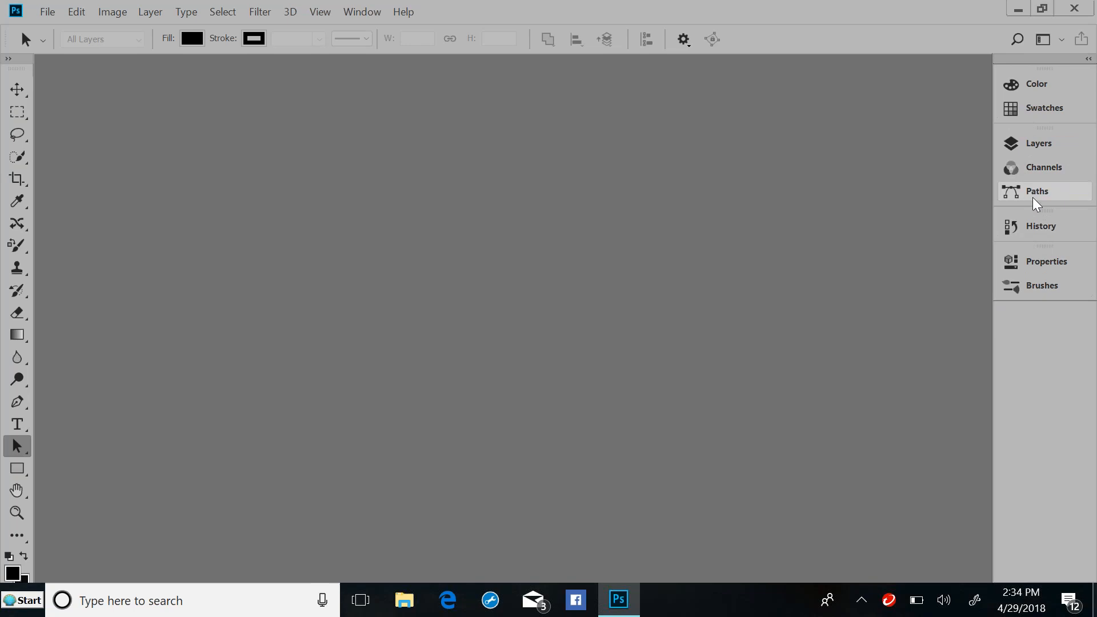
pyautogui.click(361, 13)
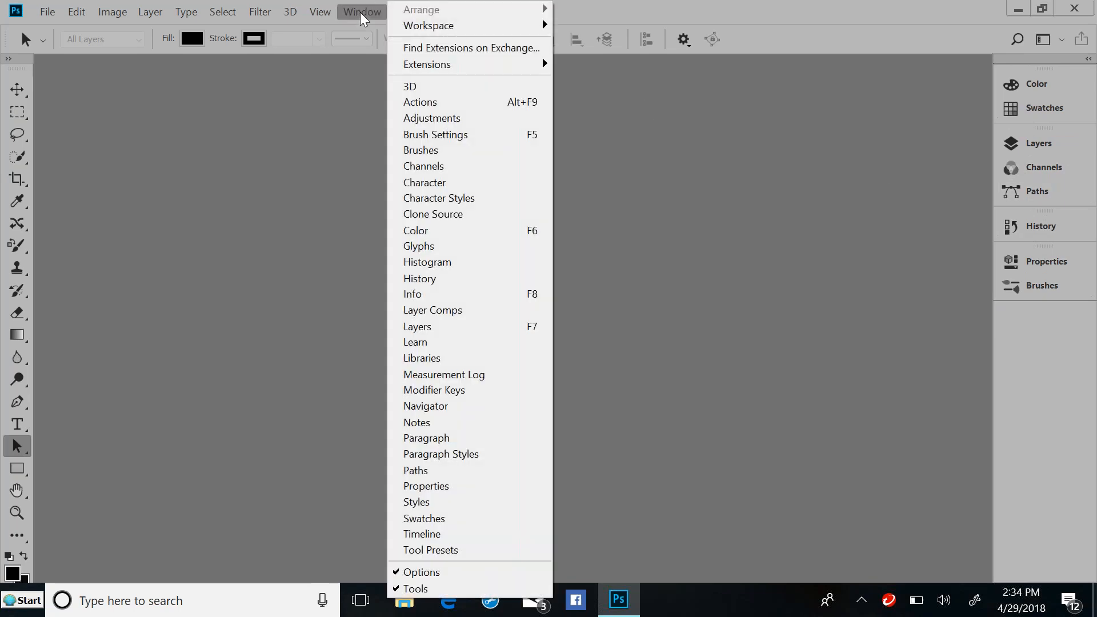
pyautogui.click(458, 119)
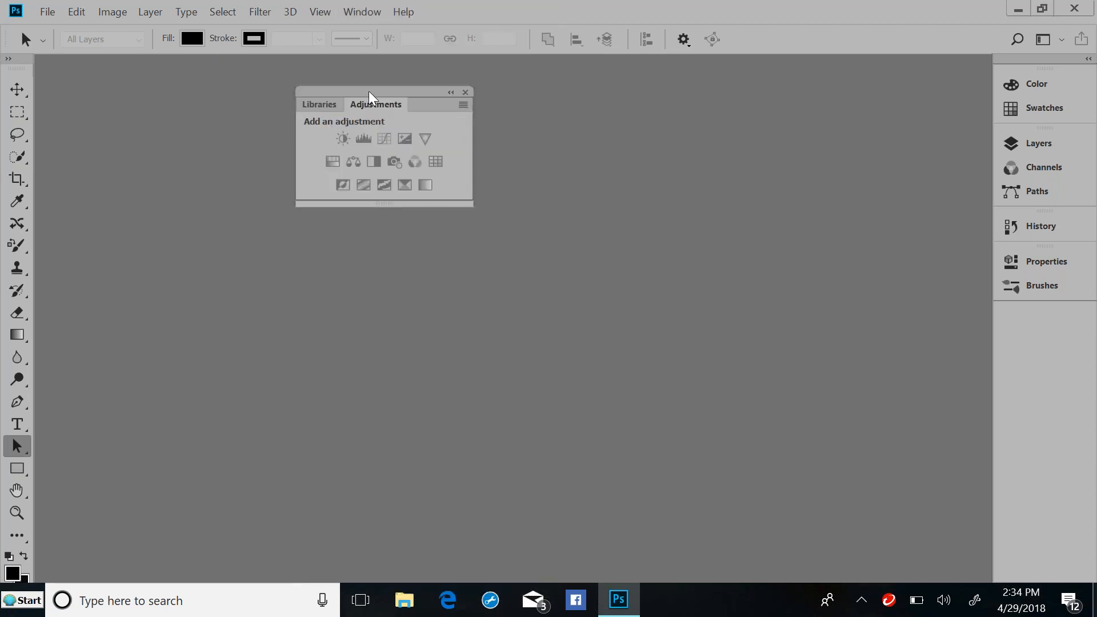
pyautogui.moveTo(368, 91)
pyautogui.mouseDown()
pyautogui.moveTo(643, 173)
pyautogui.moveTo(908, 289)
pyautogui.moveTo(1026, 307)
pyautogui.mouseUp()
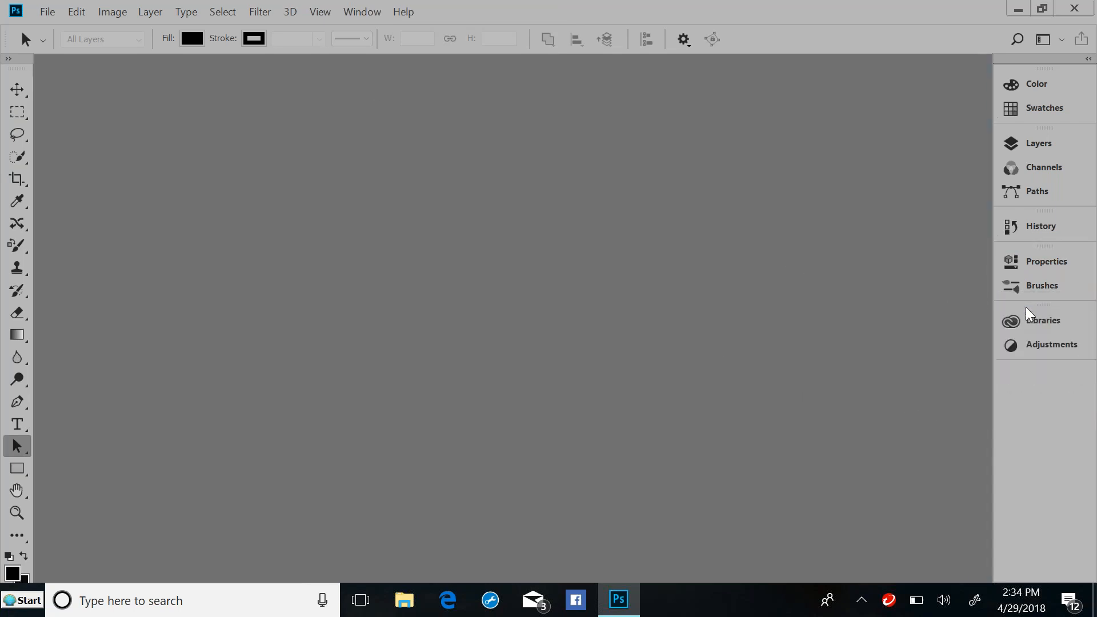
# Detach the Libraries panel from the dock and close it, then collapse the Adjustments panel.
pyautogui.click(1031, 324)
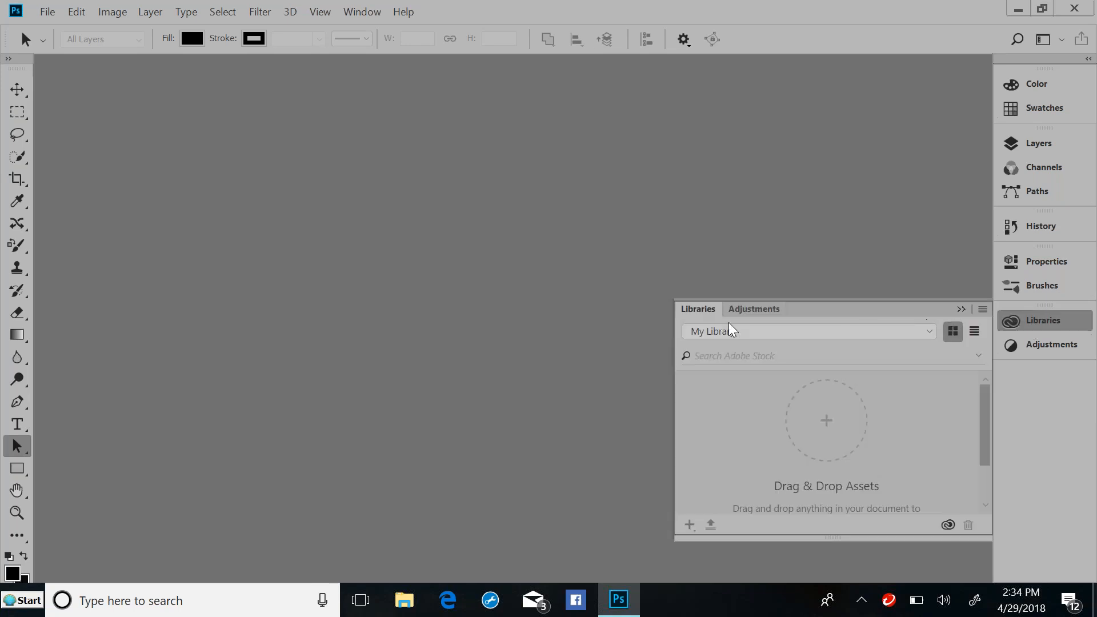
pyautogui.moveTo(701, 313); pyautogui.dragTo(284, 211)
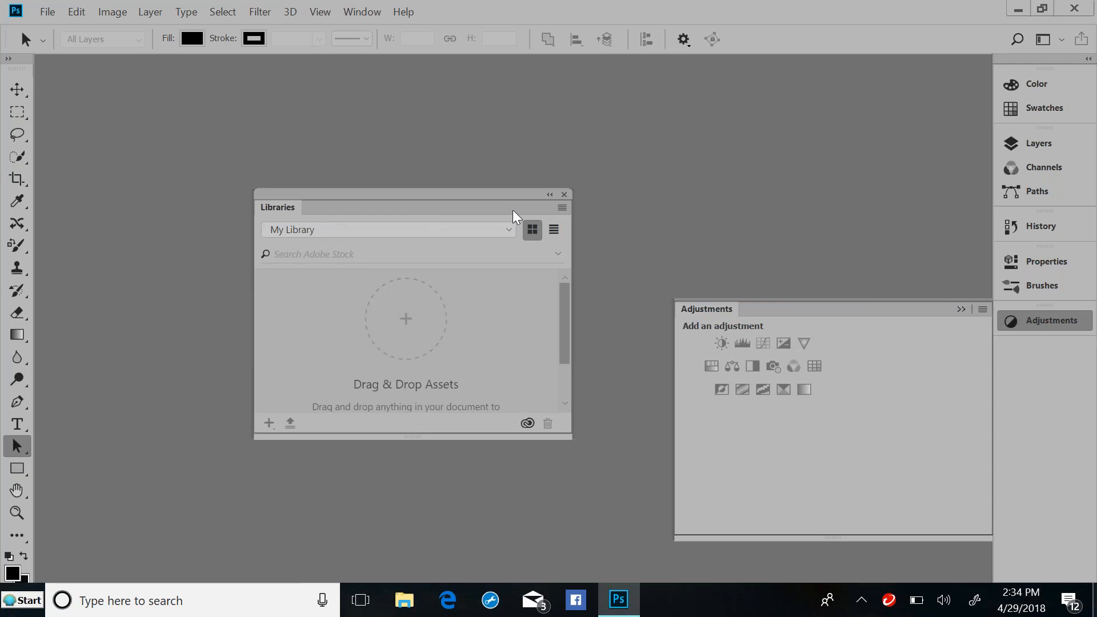
pyautogui.click(564, 194)
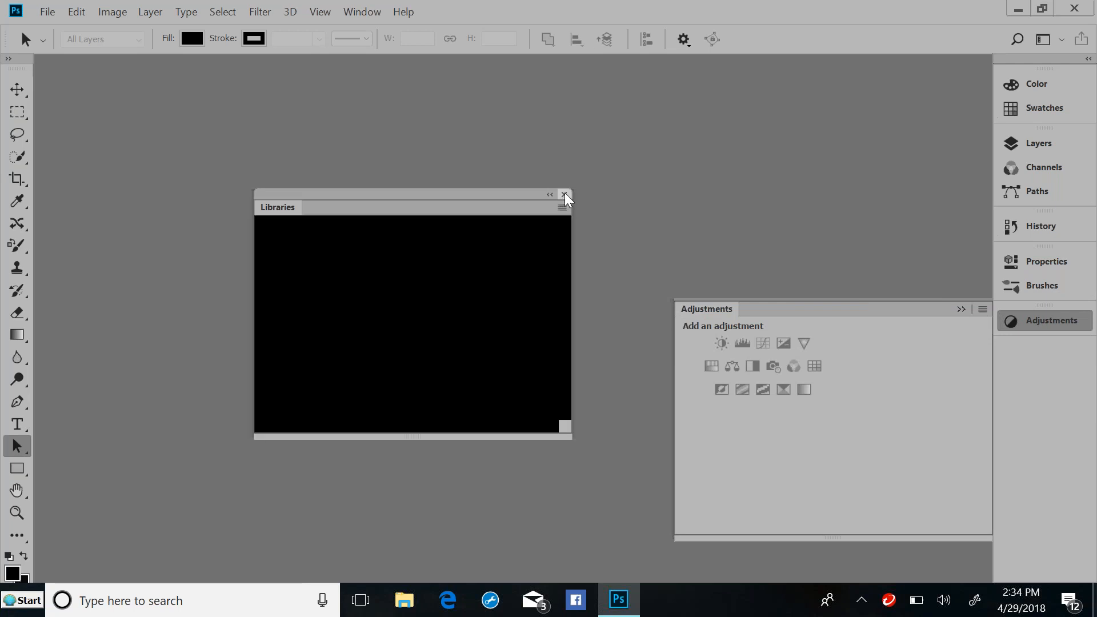
pyautogui.click(961, 310)
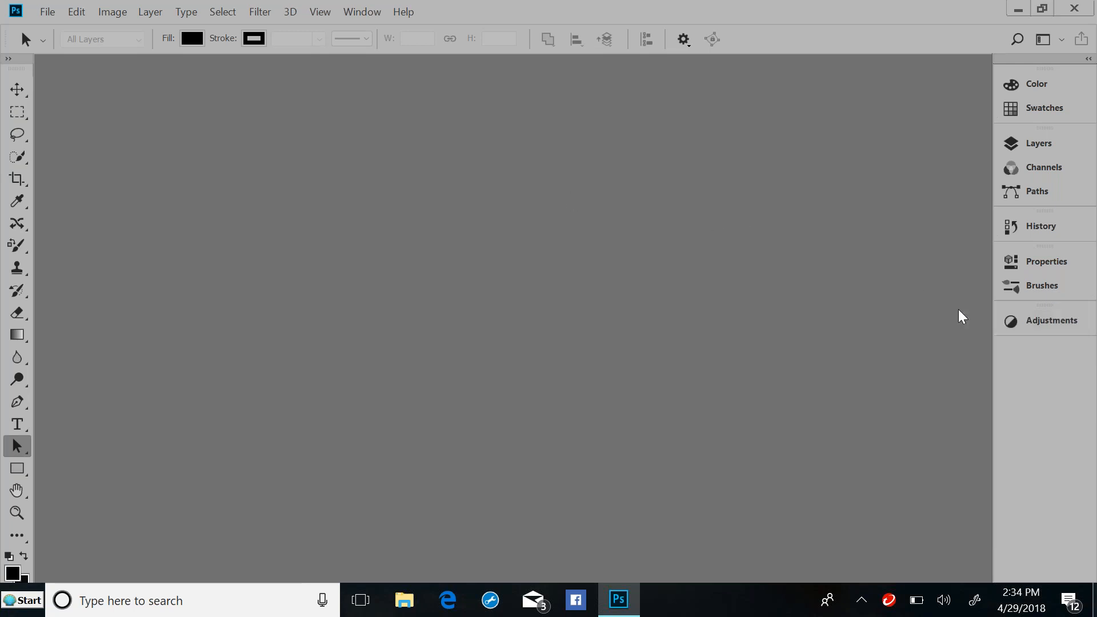
# Show the Character and Paragraph panels and view the settings of both.
pyautogui.click(357, 12)
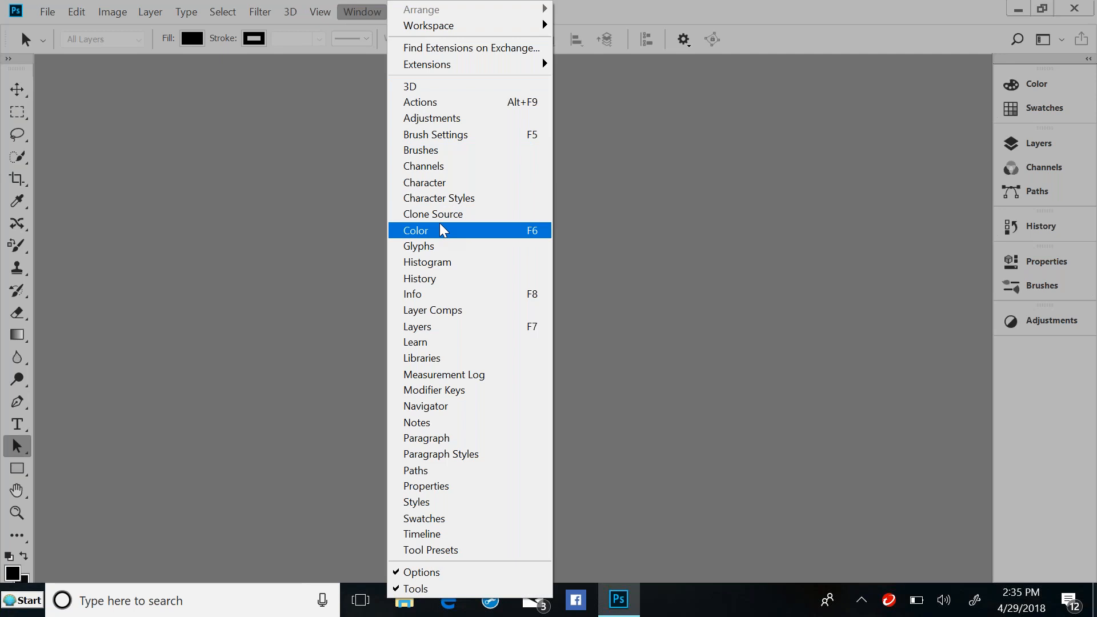
pyautogui.click(439, 187)
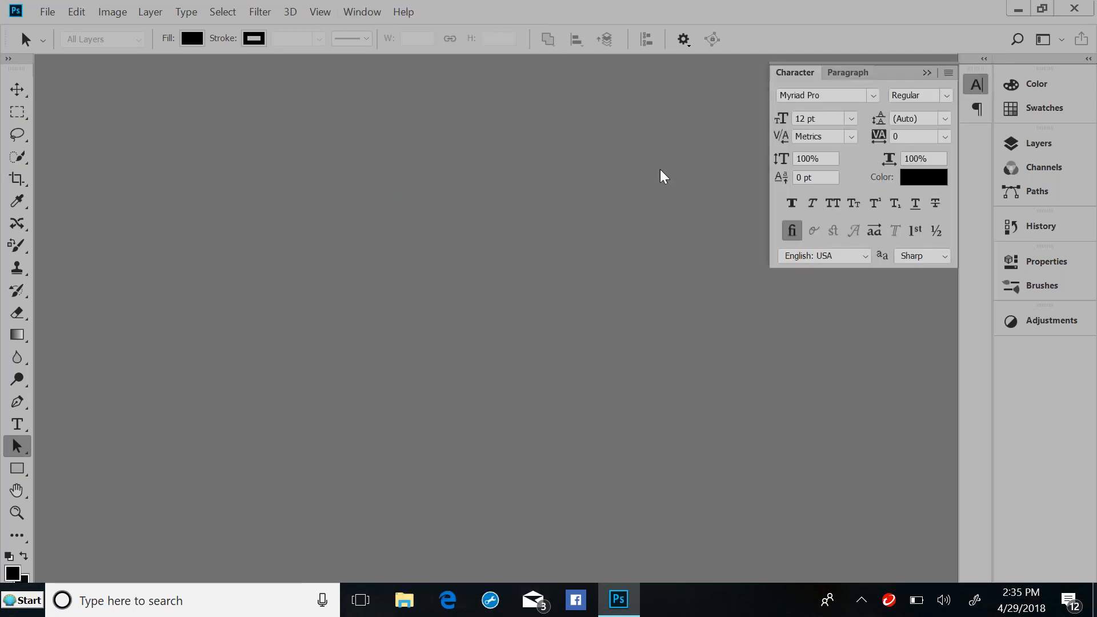
pyautogui.click(848, 74)
pyautogui.click(794, 72)
# Add the Info panel to the workspace and check the list of other available panels.
pyautogui.click(355, 10)
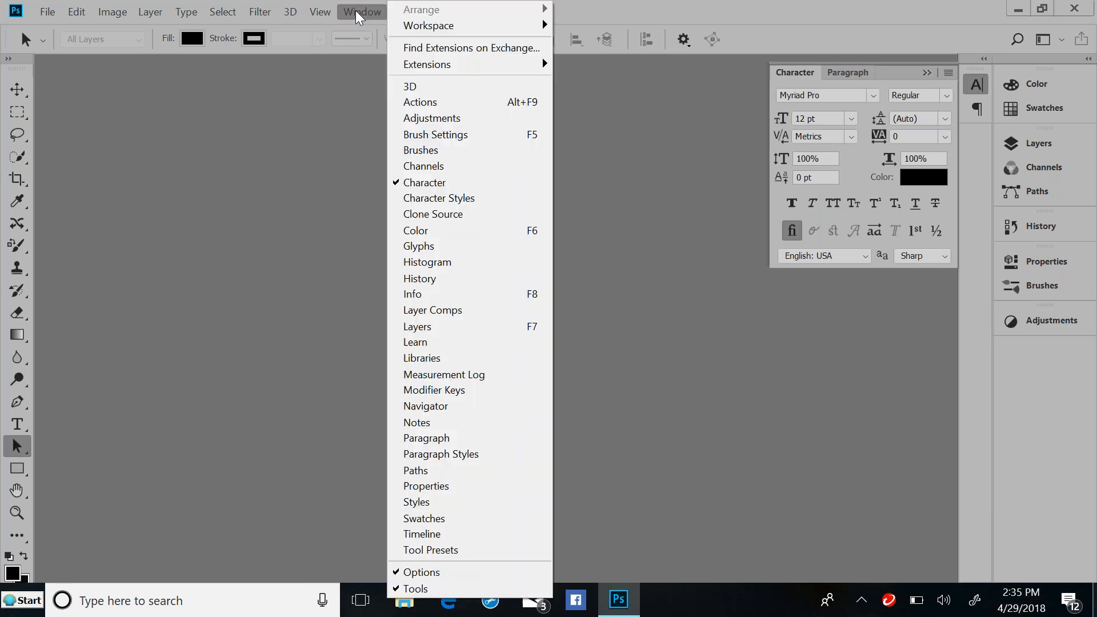
pyautogui.click(453, 295)
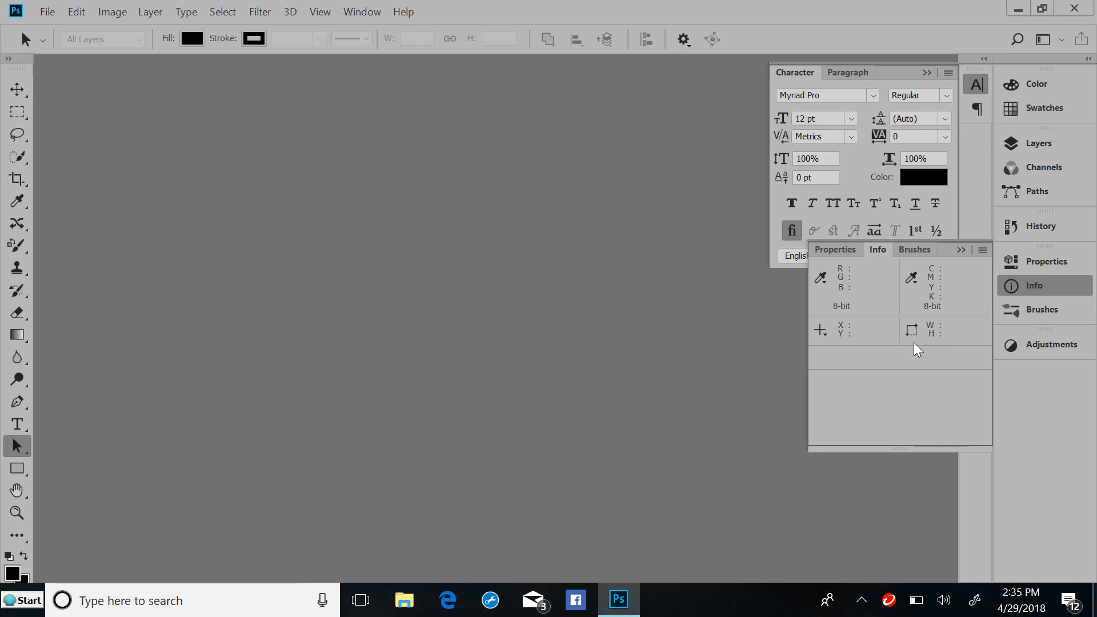
pyautogui.click(360, 12)
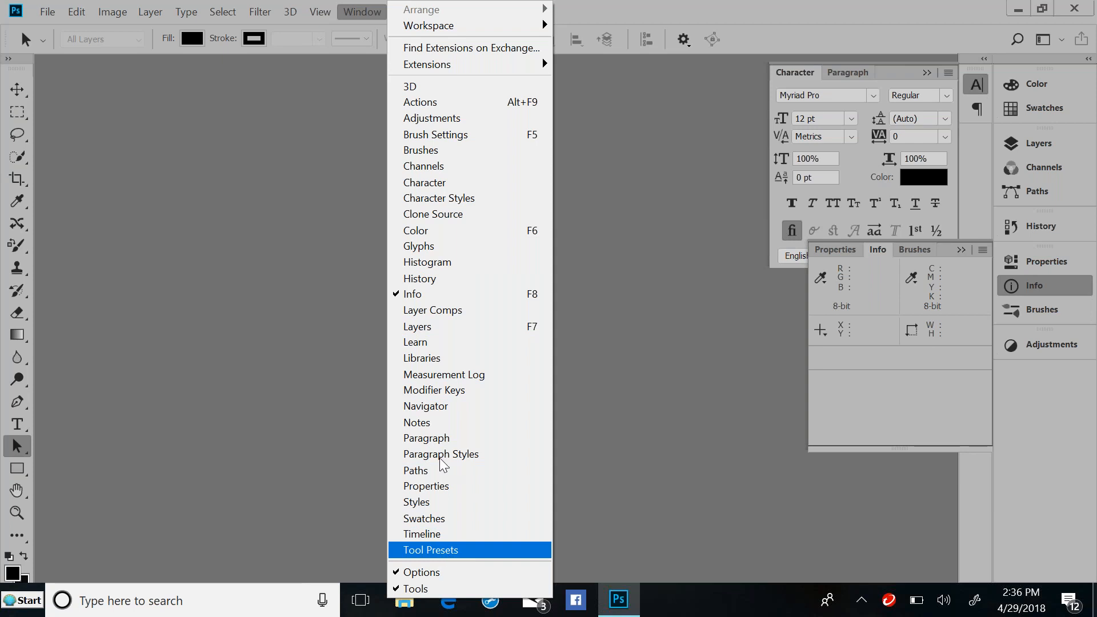
pyautogui.click(671, 159)
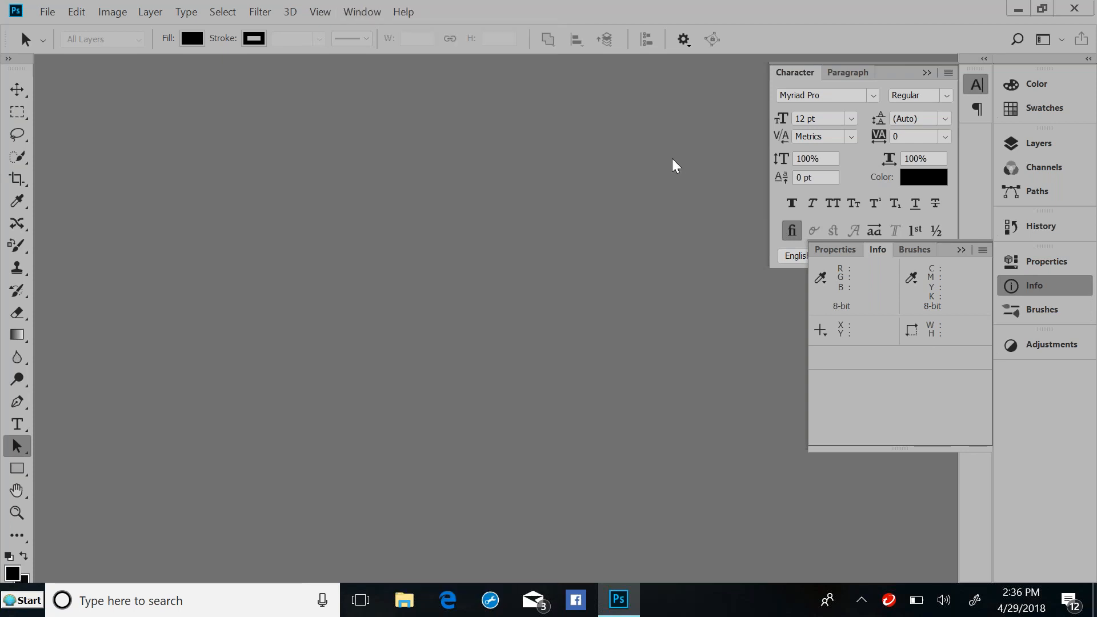
# Collapse the Character and Info panels and dock the Character and Paragraph group beneath Adjustments.
pyautogui.click(923, 73)
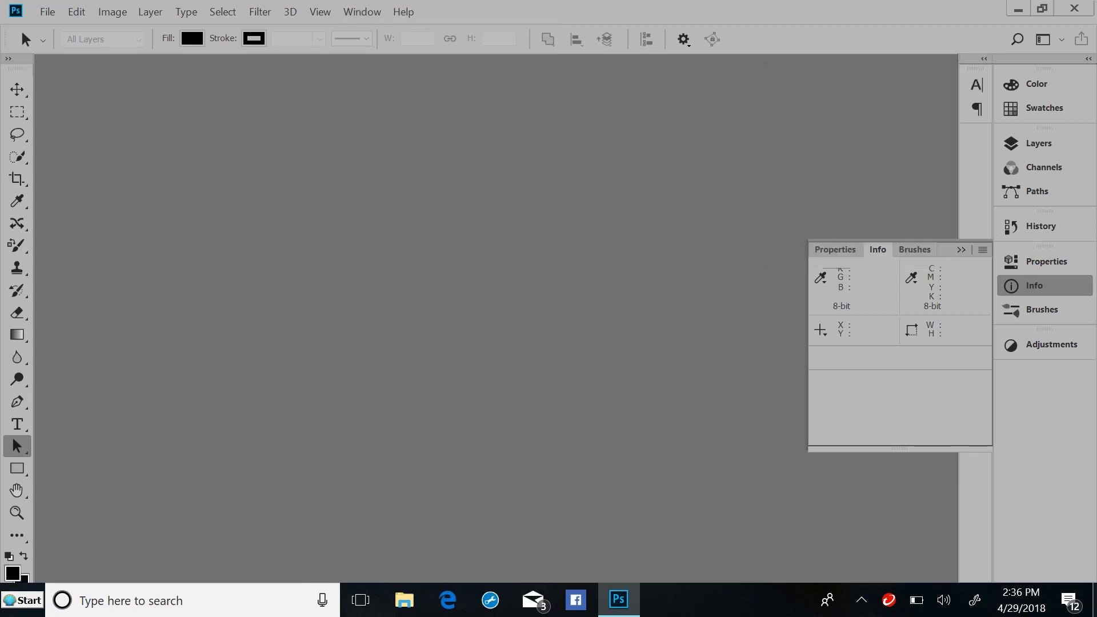
pyautogui.click(961, 250)
pyautogui.moveTo(978, 69); pyautogui.dragTo(1061, 358)
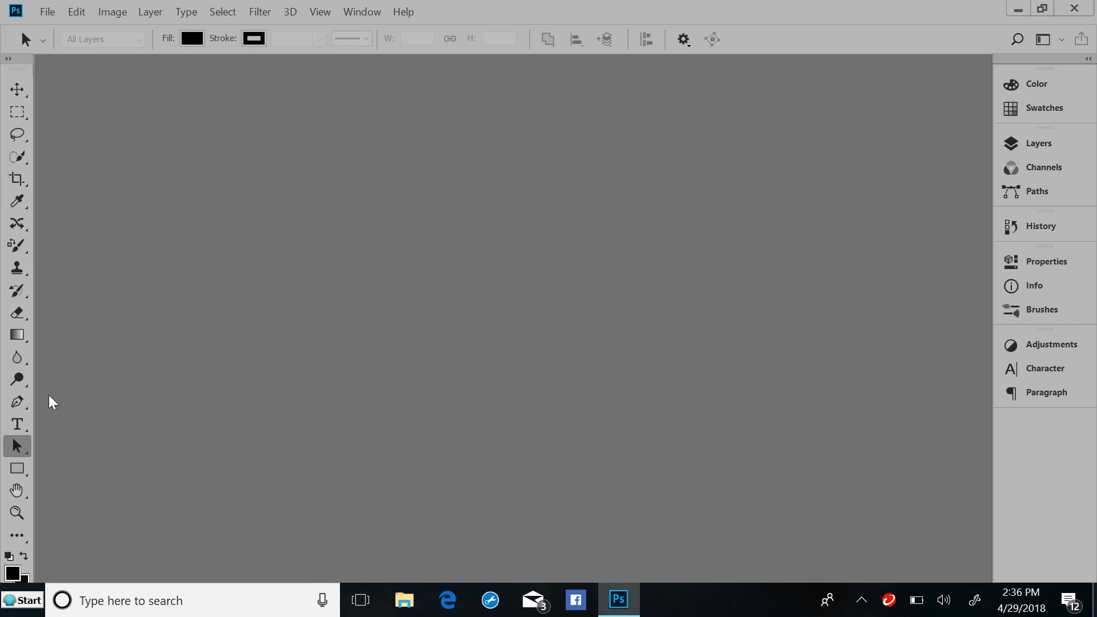
# Switch the toolbar to two columns and save the layout as workspace MINE, capturing keyboard shortcuts, menus and toolbar.
pyautogui.click(22, 63)
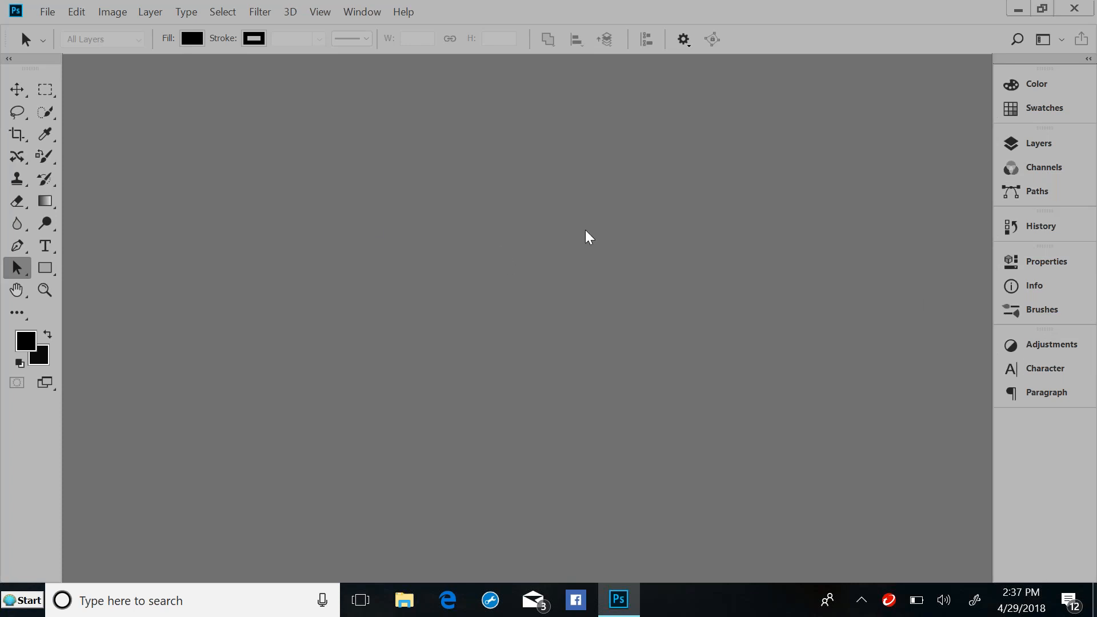
pyautogui.click(368, 15)
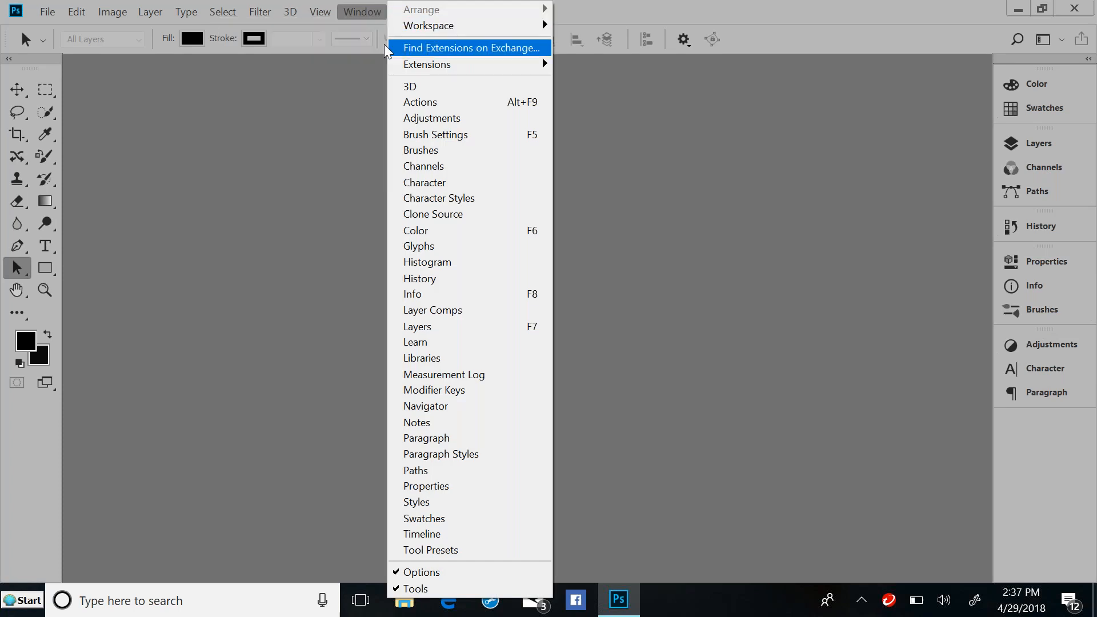
pyautogui.moveTo(395, 25)
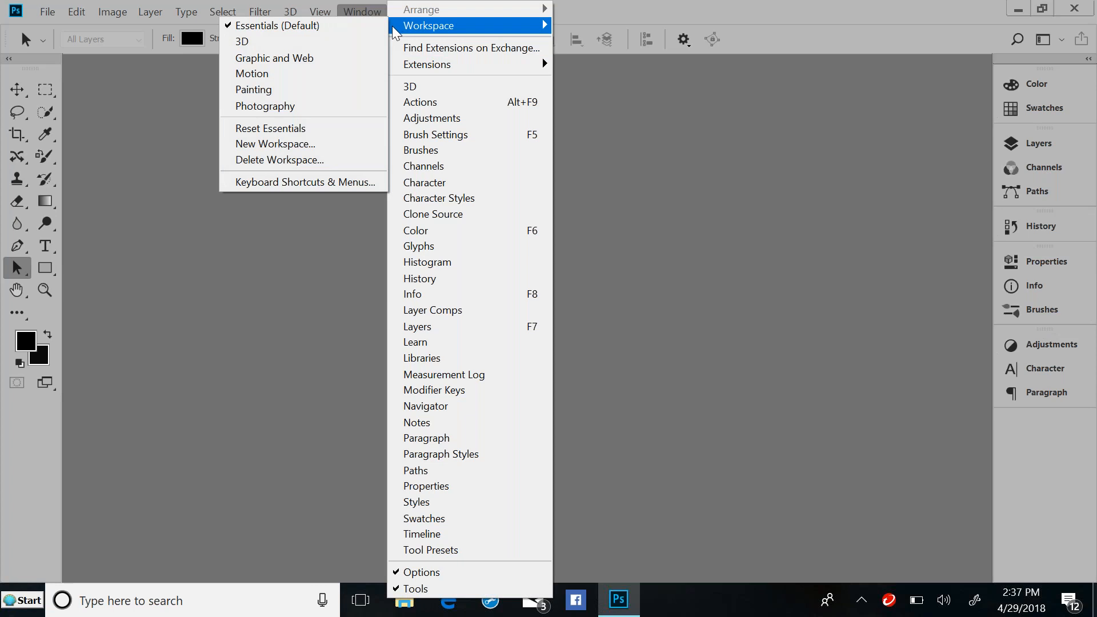
pyautogui.click(313, 145)
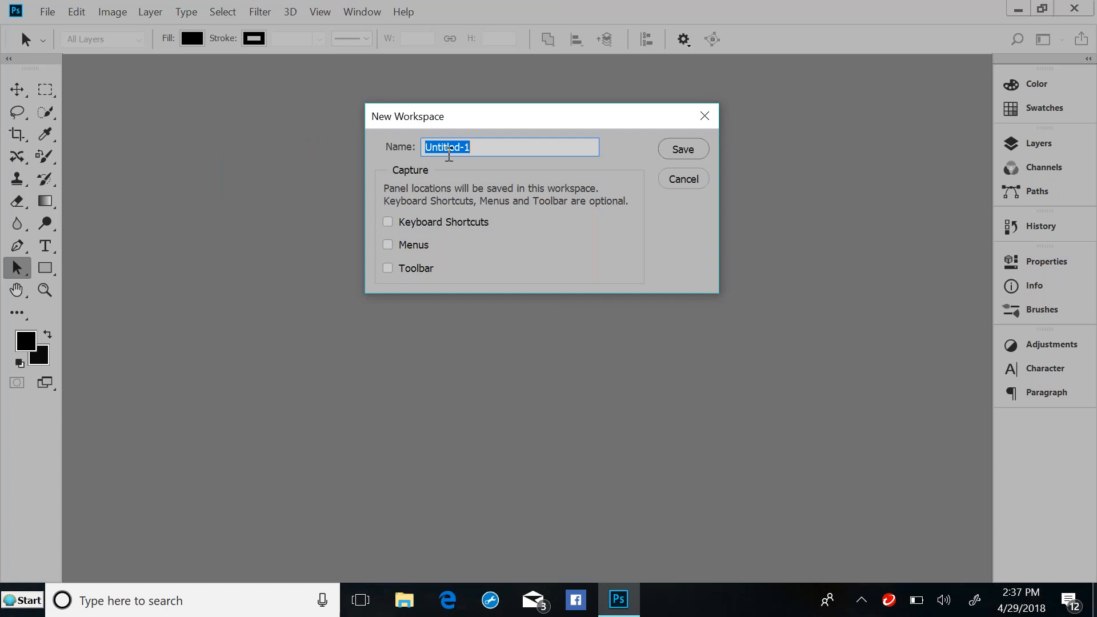
pyautogui.write('MINE')
pyautogui.click(388, 222)
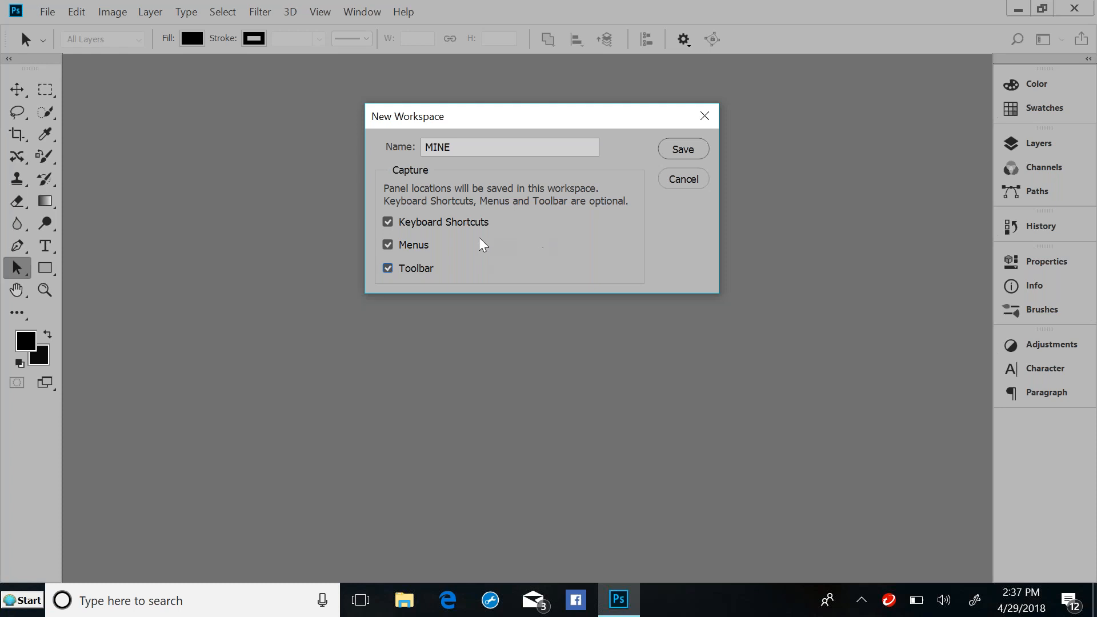
pyautogui.click(687, 157)
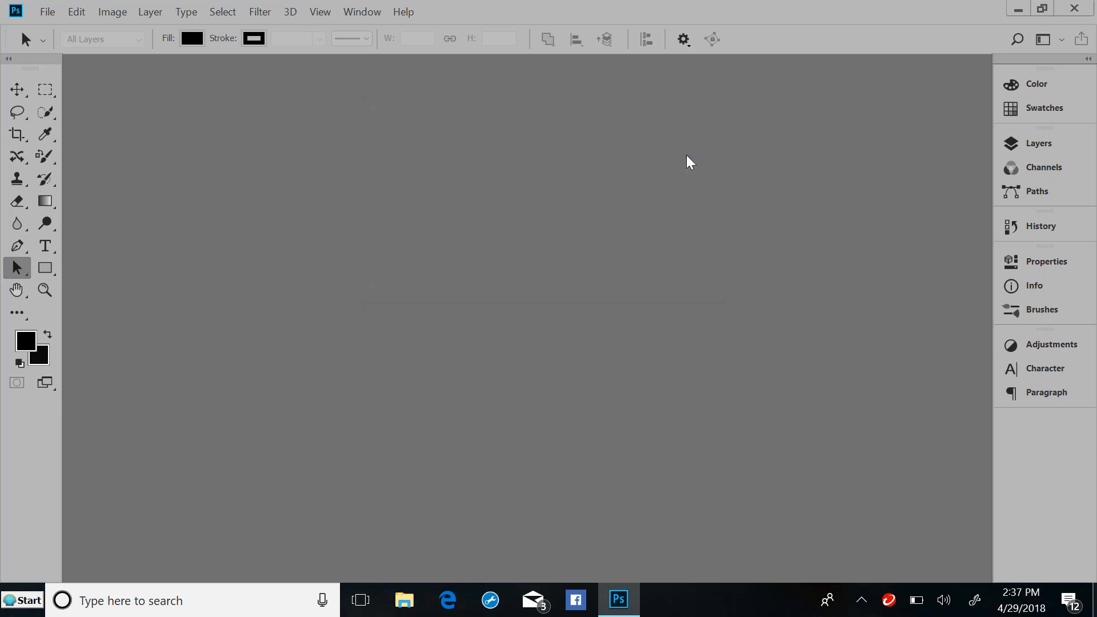
# Disarrange the workspace by pulling the Color, Properties, Paths, Layers and Brushes panels out of the dock.
pyautogui.click(1058, 83)
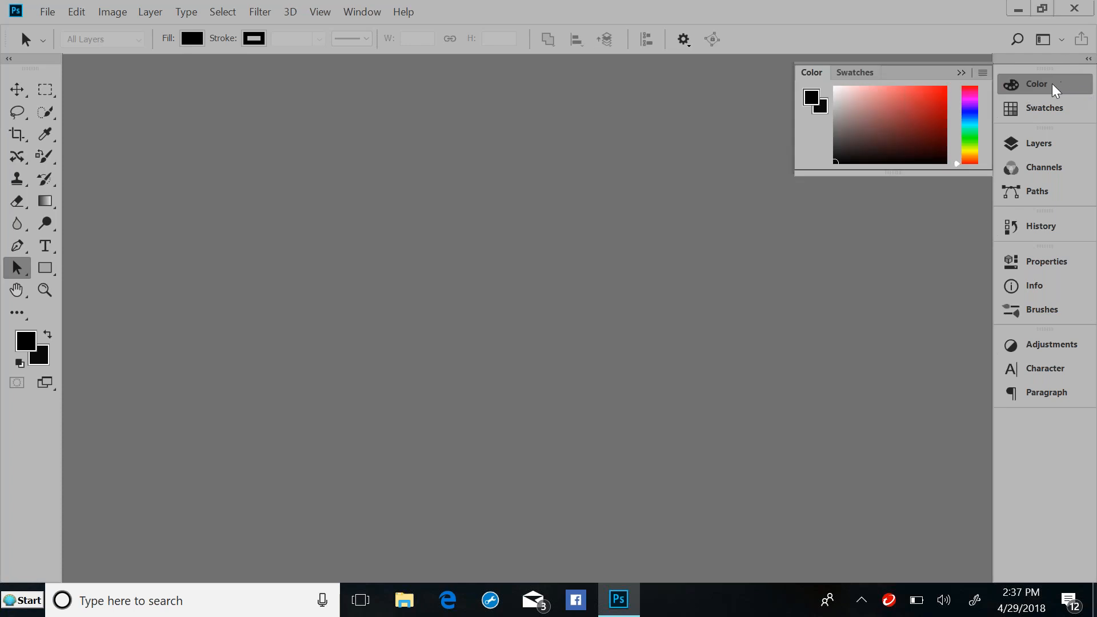
pyautogui.moveTo(823, 73); pyautogui.dragTo(673, 92)
pyautogui.click(838, 78)
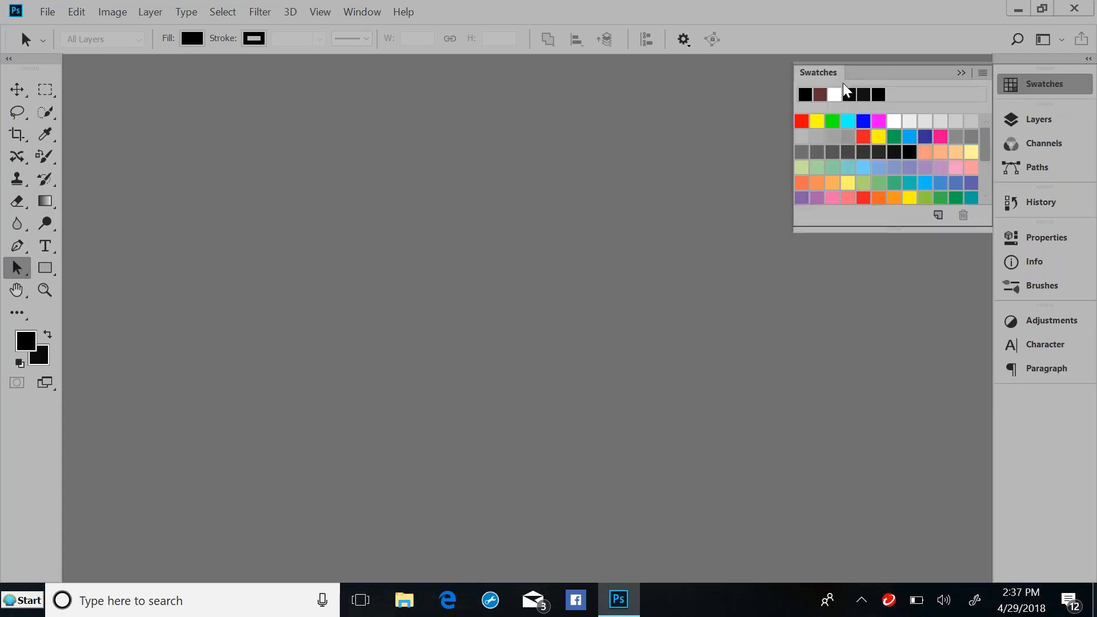
pyautogui.moveTo(1037, 237); pyautogui.dragTo(777, 350)
pyautogui.moveTo(1037, 167); pyautogui.dragTo(960, 147)
pyautogui.moveTo(1039, 119); pyautogui.dragTo(273, 175)
pyautogui.click(1013, 257)
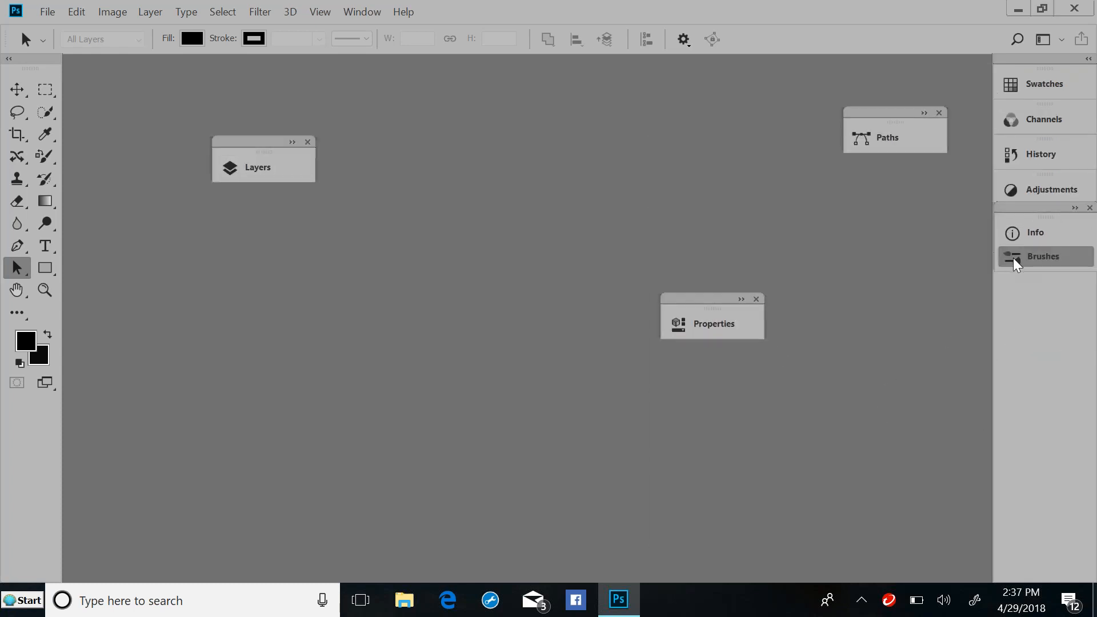
pyautogui.moveTo(779, 126)
pyautogui.mouseDown()
pyautogui.moveTo(453, 115)
pyautogui.moveTo(252, 78)
pyautogui.mouseUp()
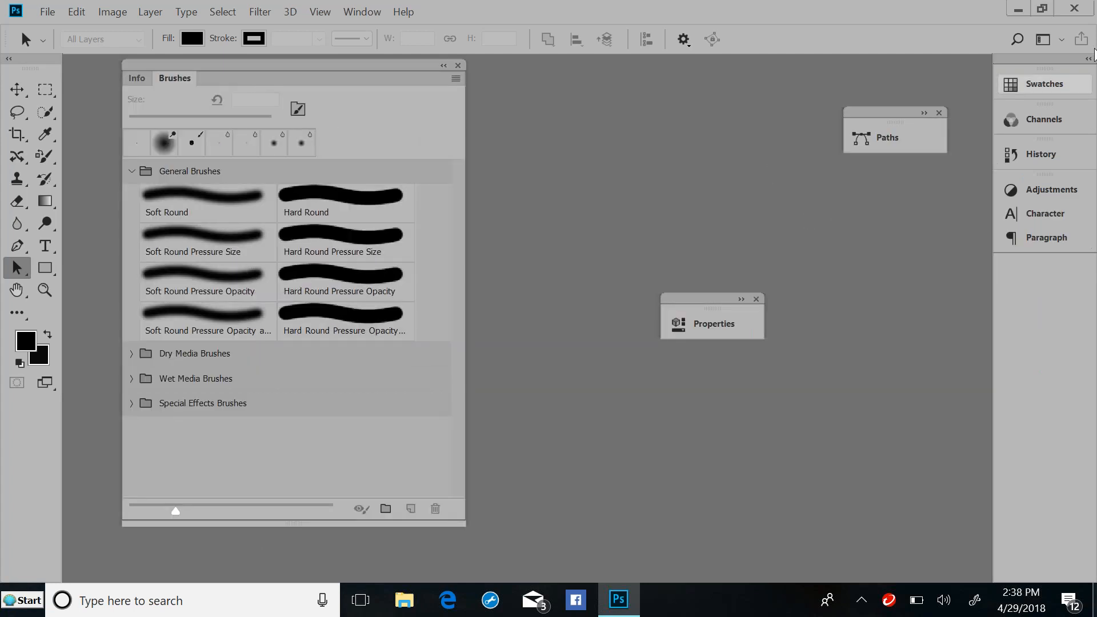
# Reset the MINE workspace to its saved panel layout.
pyautogui.click(375, 12)
pyautogui.moveTo(429, 28)
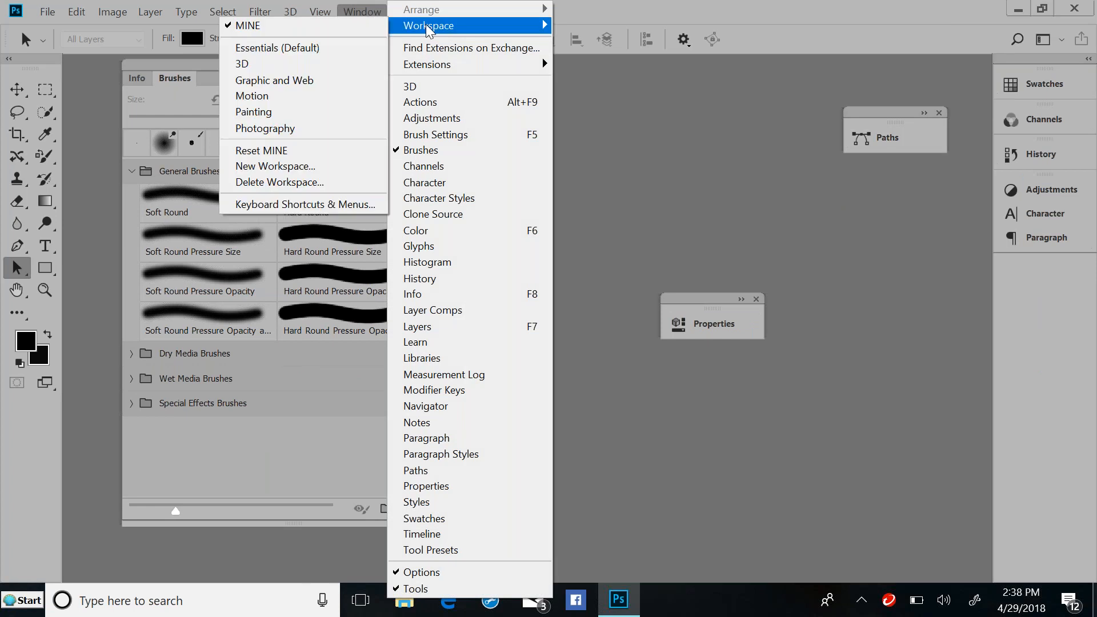
pyautogui.click(302, 148)
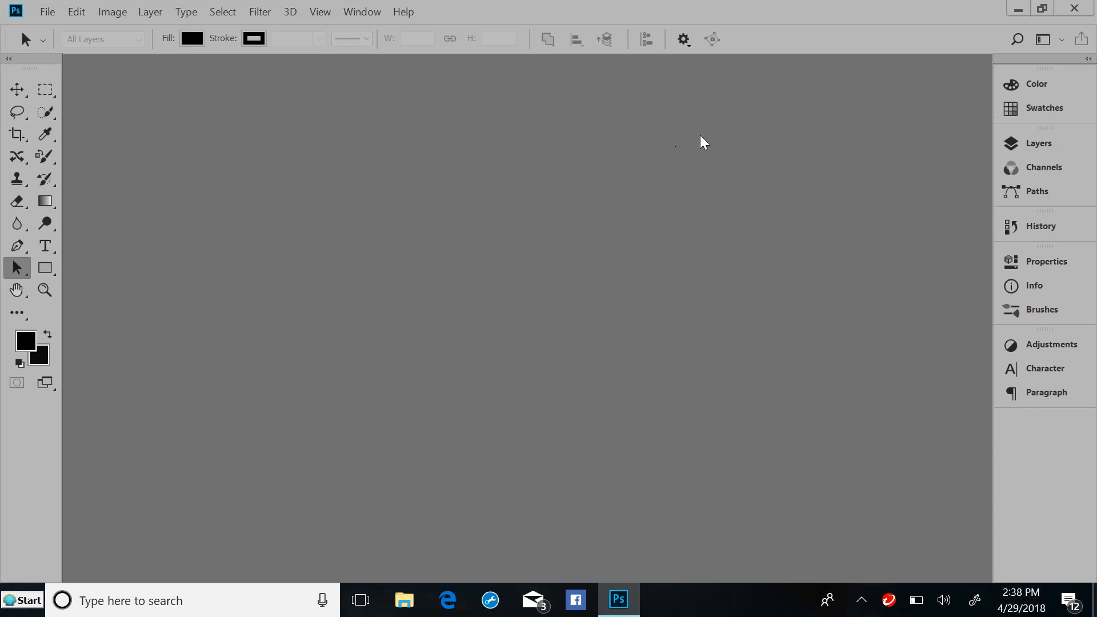
# Switch to the Motion workspace and return to the custom MINE workspace.
pyautogui.click(1061, 39)
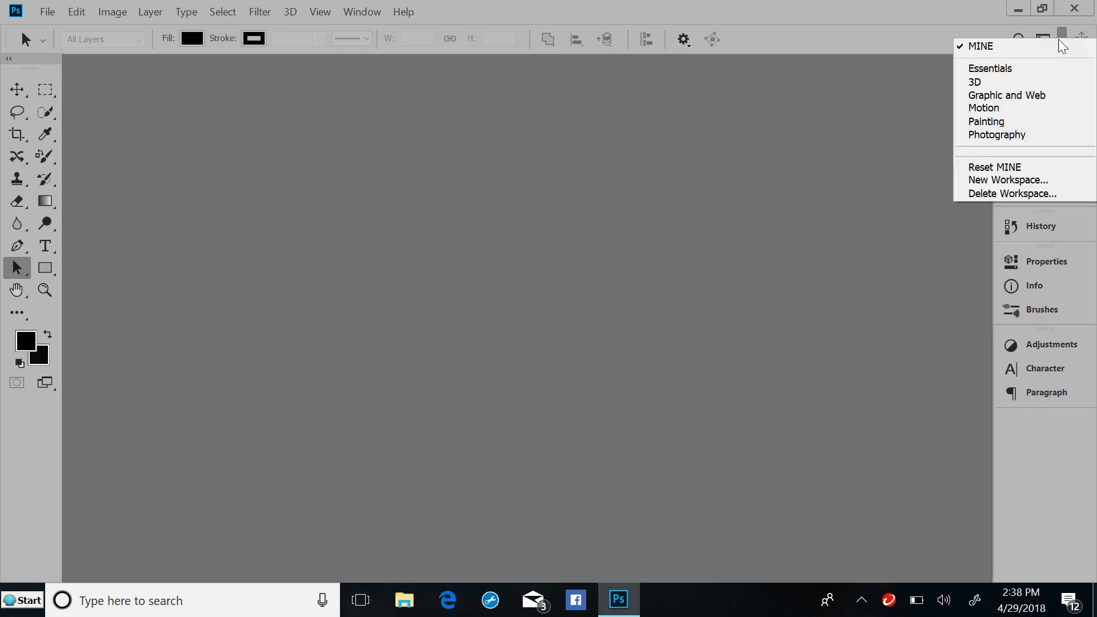
pyautogui.click(930, 29)
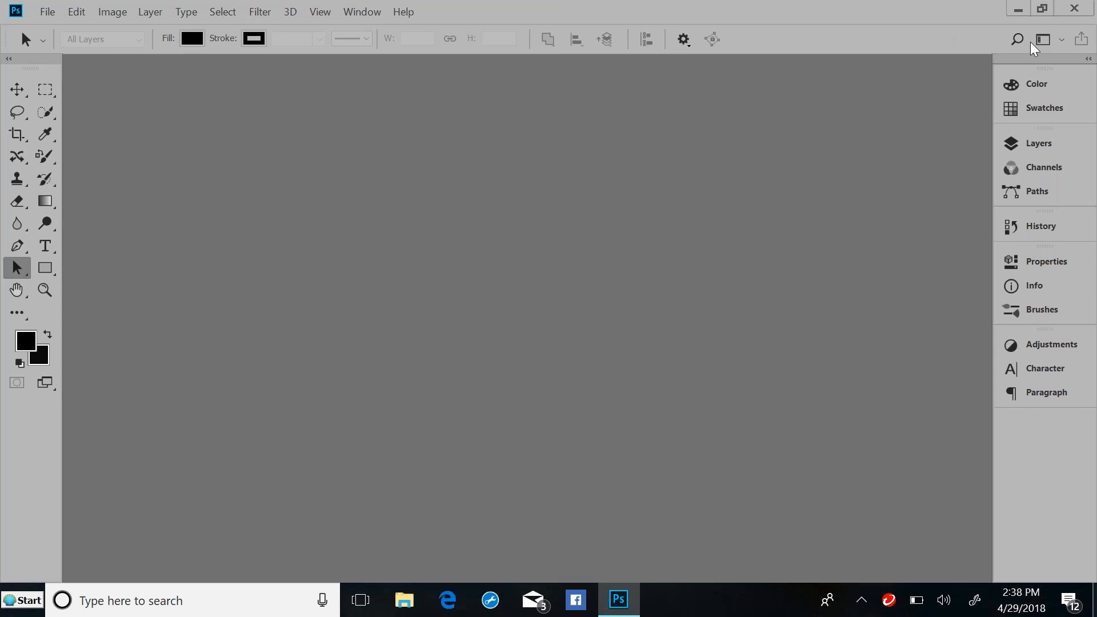
pyautogui.click(1060, 39)
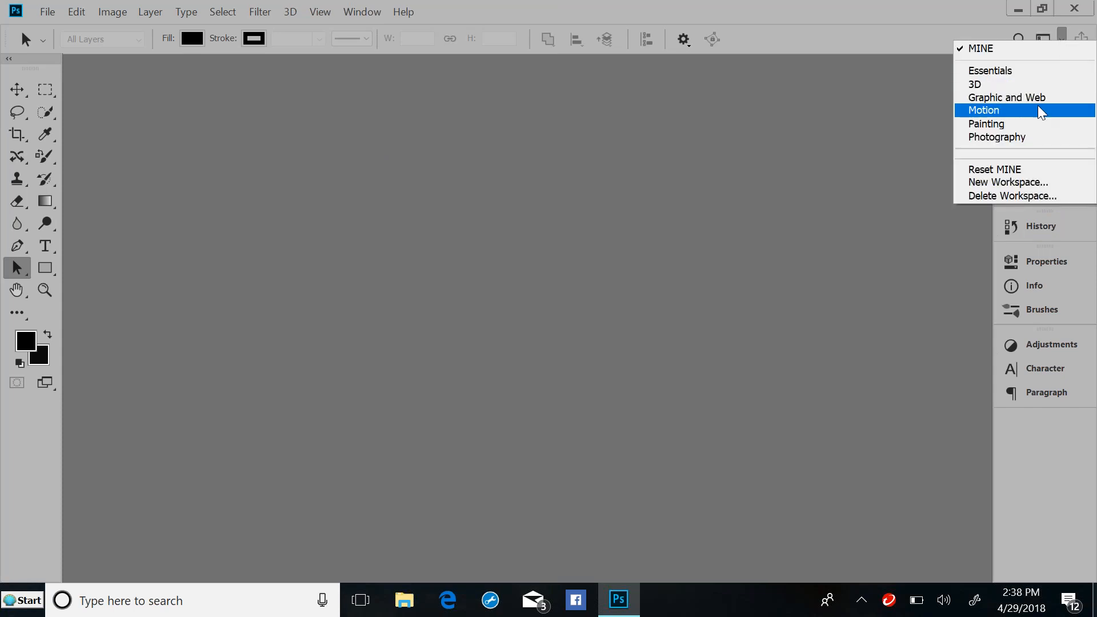
pyautogui.click(1009, 110)
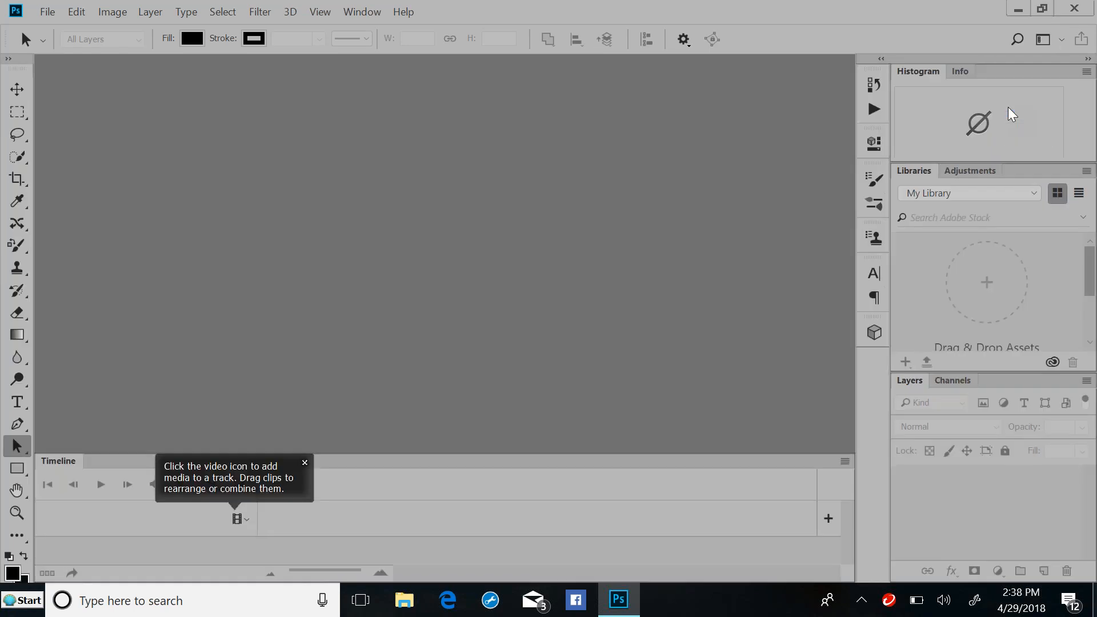
pyautogui.click(1060, 40)
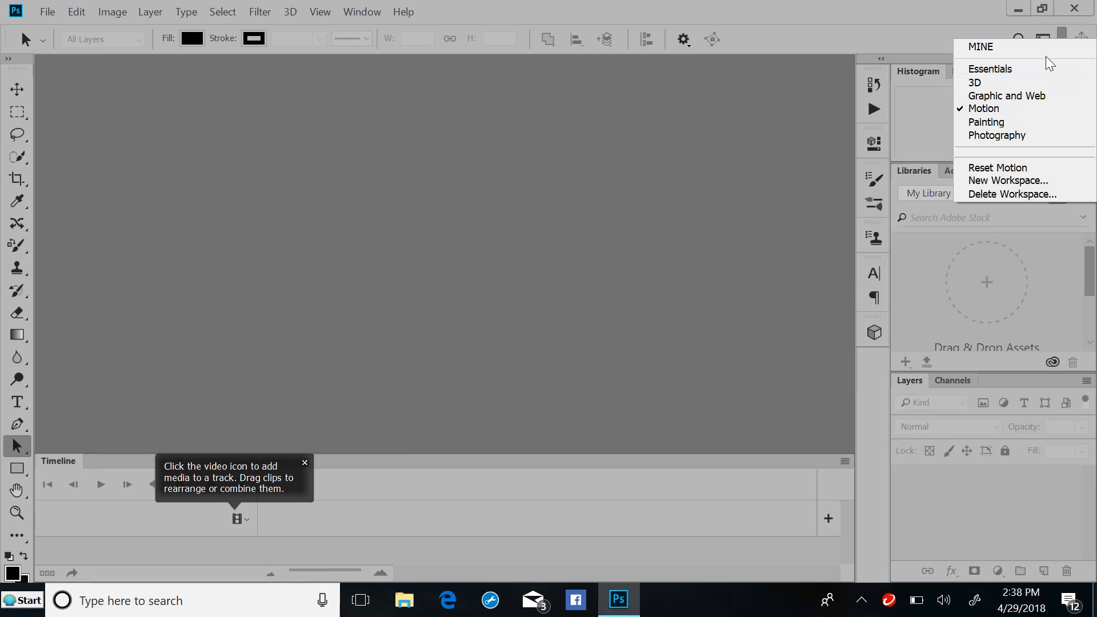
pyautogui.click(1045, 53)
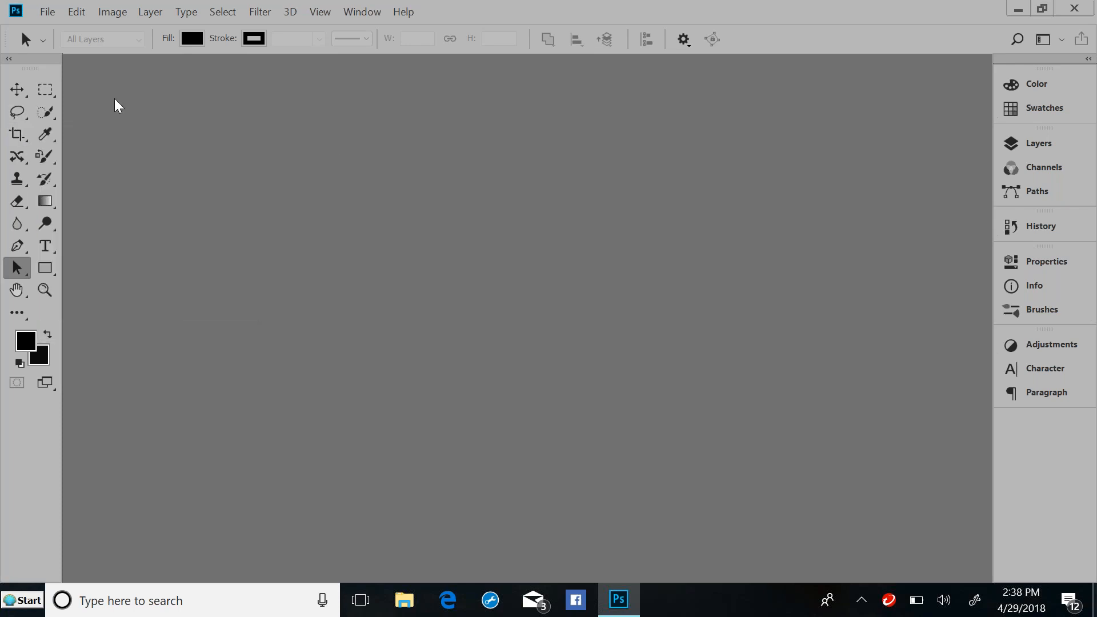
# Start opening an existing file, browse to the Documents folder and expand its subfolders.
pyautogui.click(53, 15)
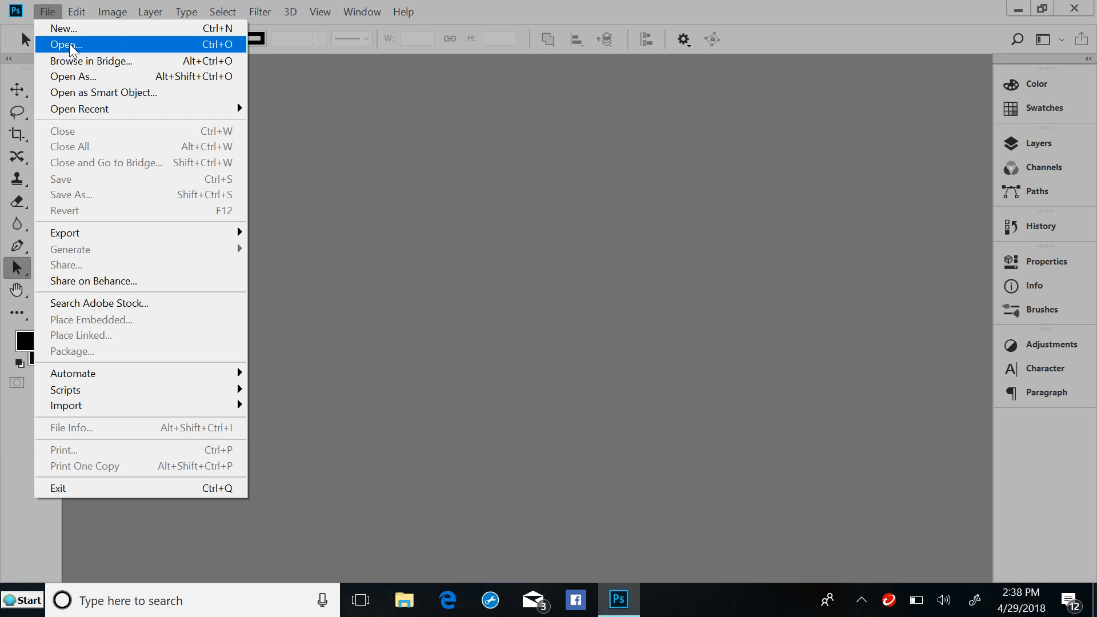
pyautogui.click(336, 127)
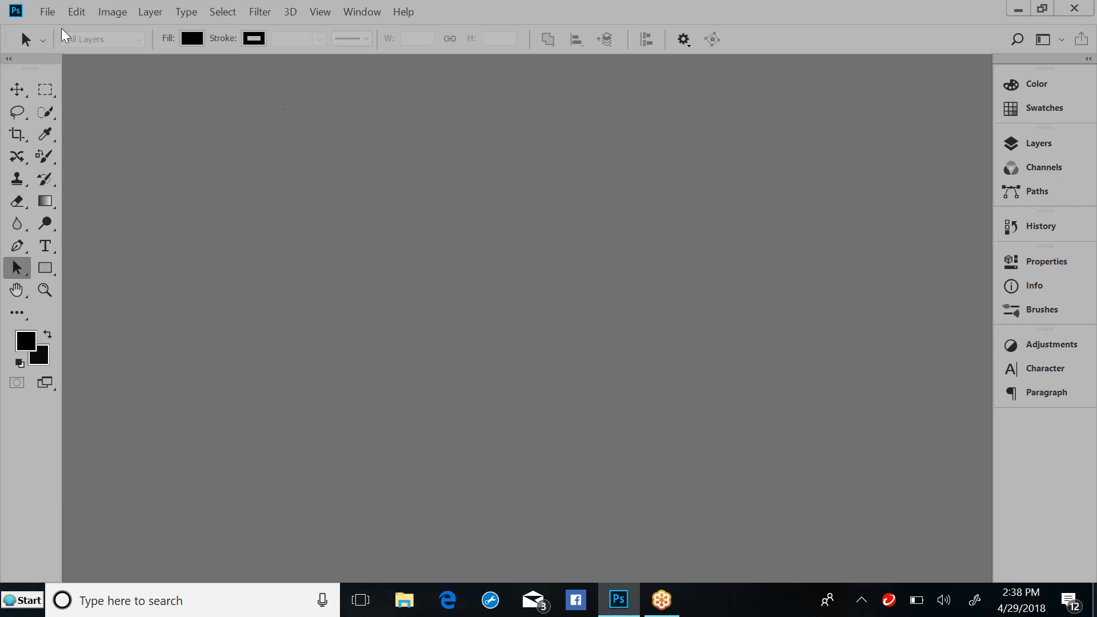
pyautogui.click(48, 13)
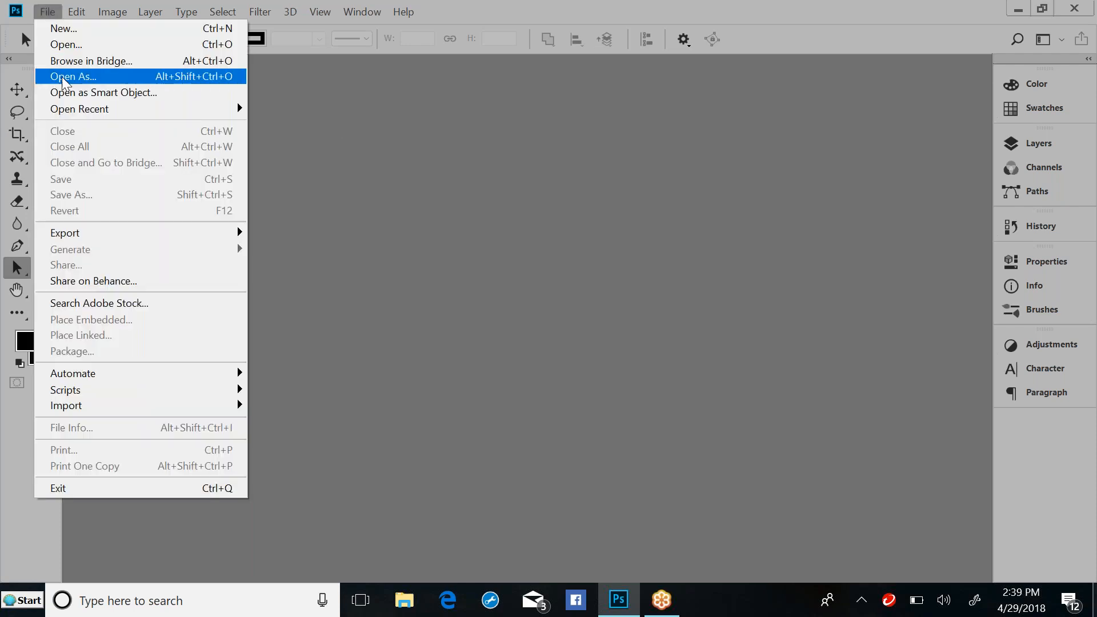
pyautogui.click(65, 44)
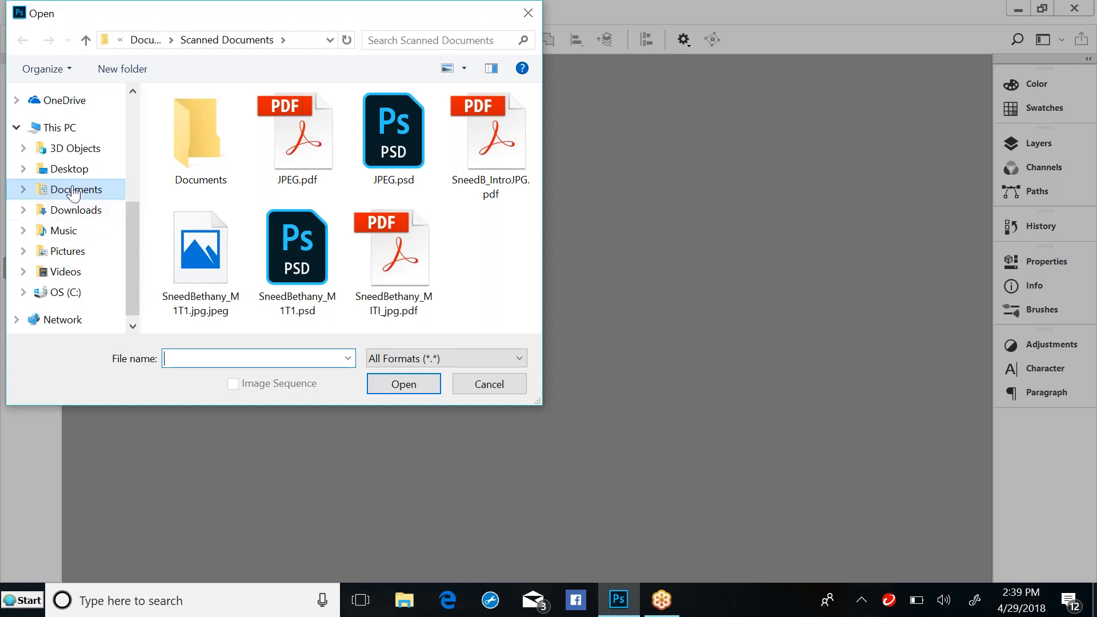
pyautogui.click(74, 195)
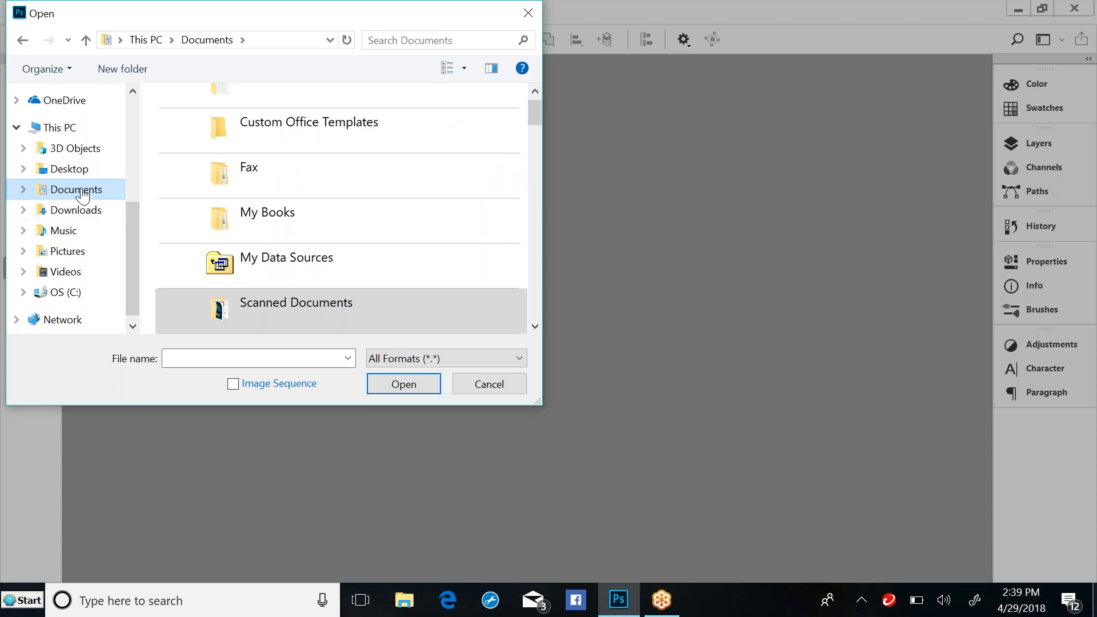
pyautogui.click(23, 188)
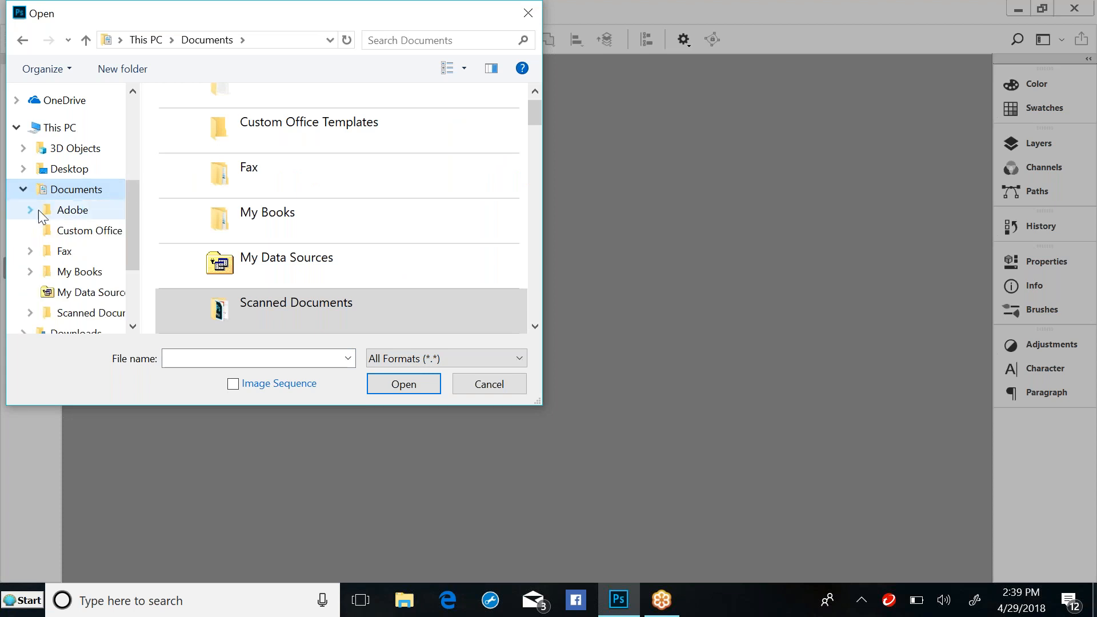
# Examine the Downloads folder and the surrounding folder tree for the image file to open.
pyautogui.scroll(-2, 67, 293)
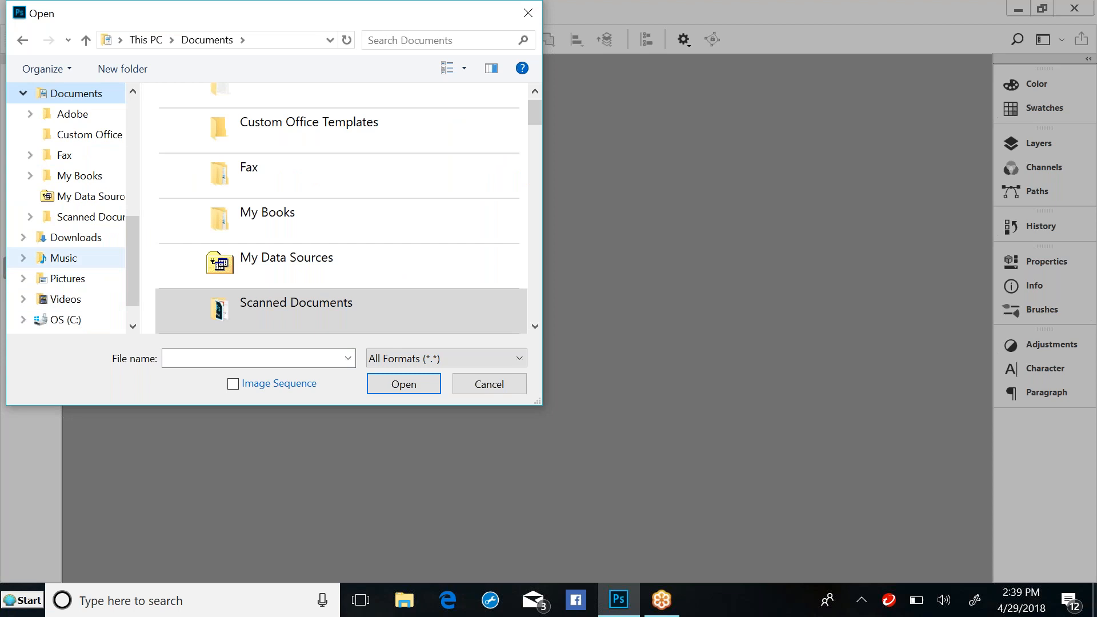
pyautogui.click(80, 239)
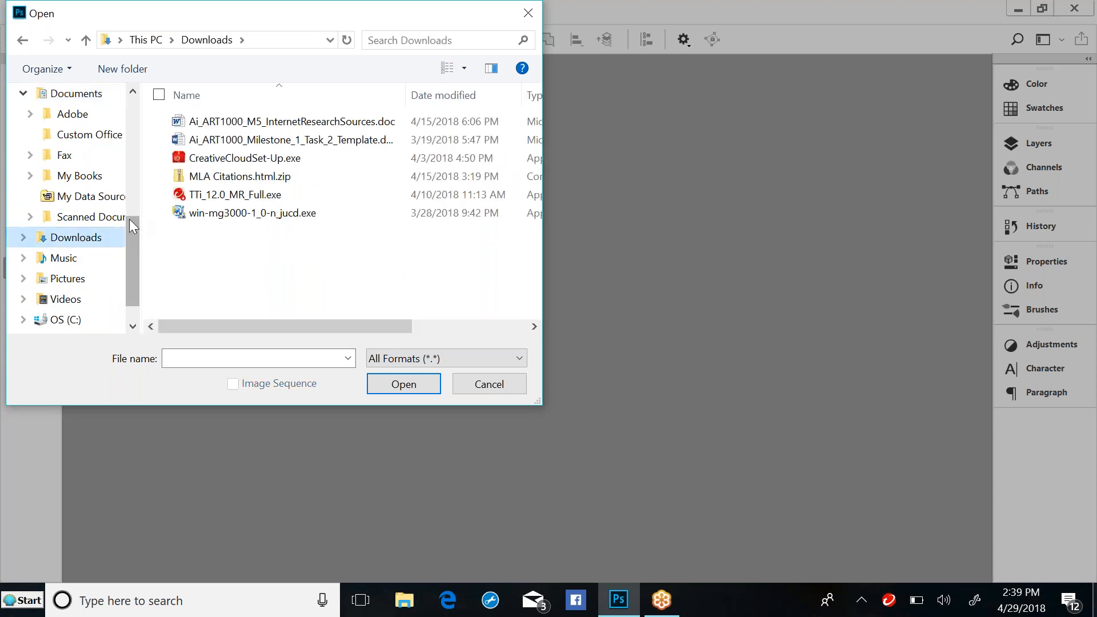
pyautogui.scroll(-1, 129, 218)
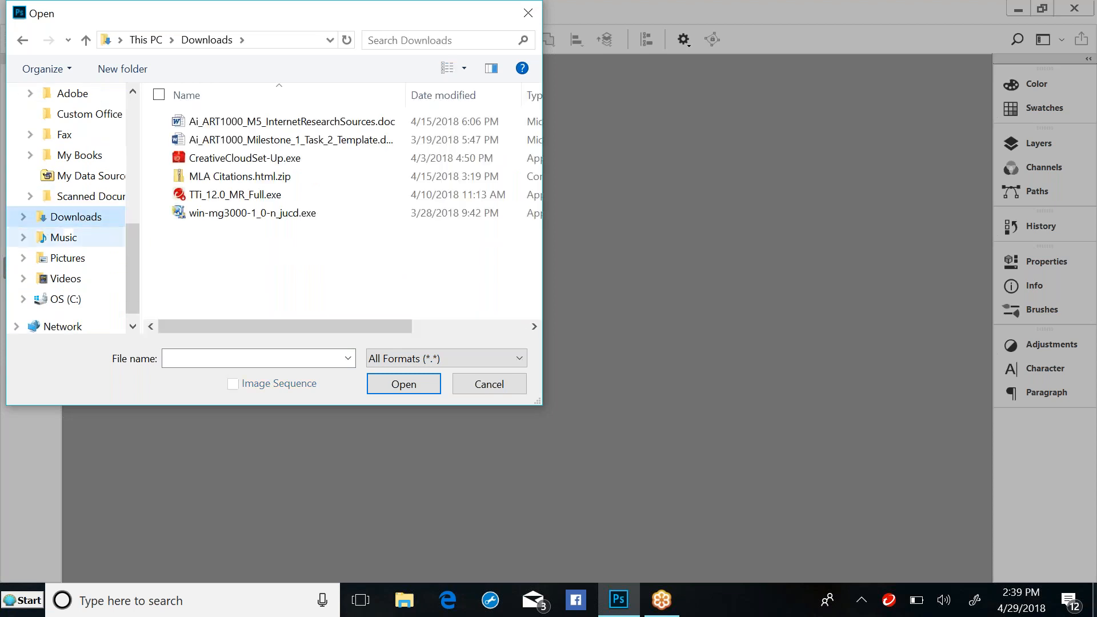
pyautogui.scroll(3, 69, 240)
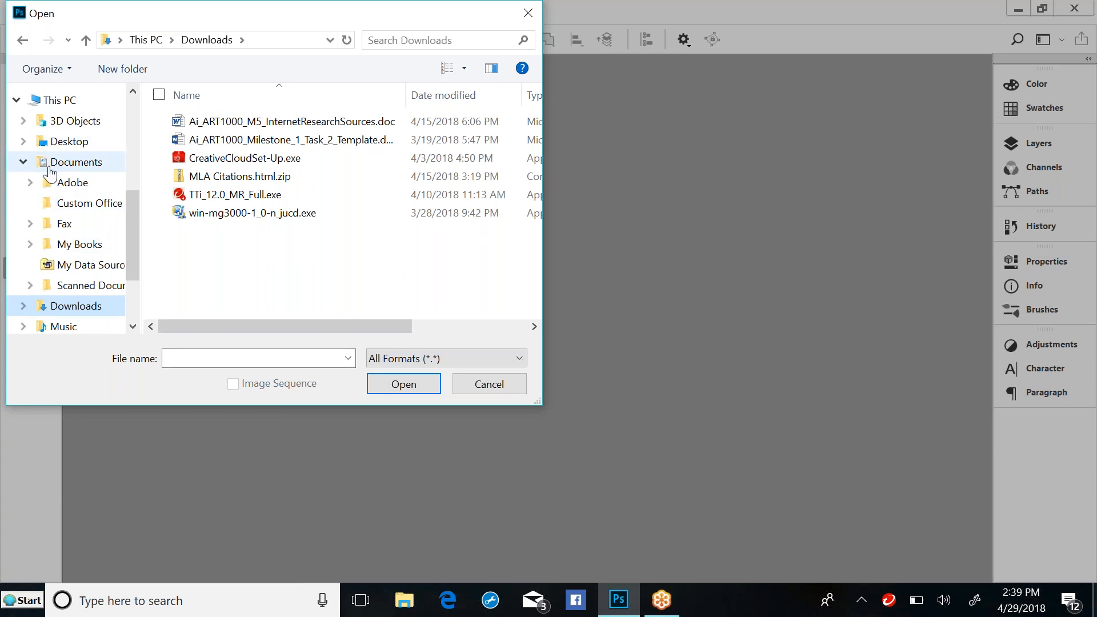
pyautogui.scroll(-2, 54, 228)
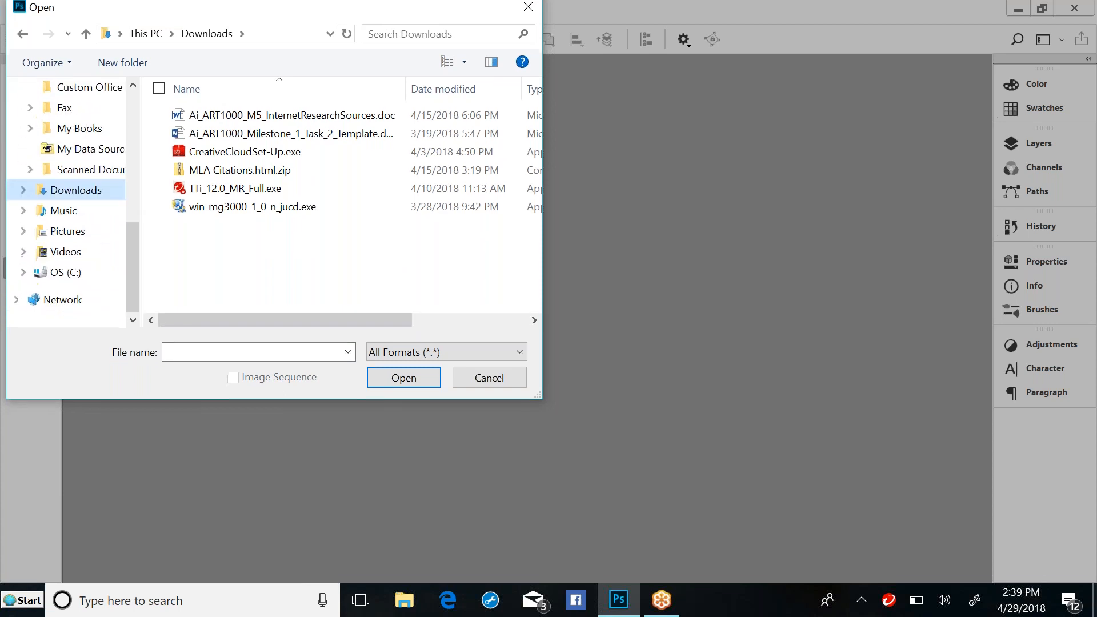
pyautogui.click(23, 197)
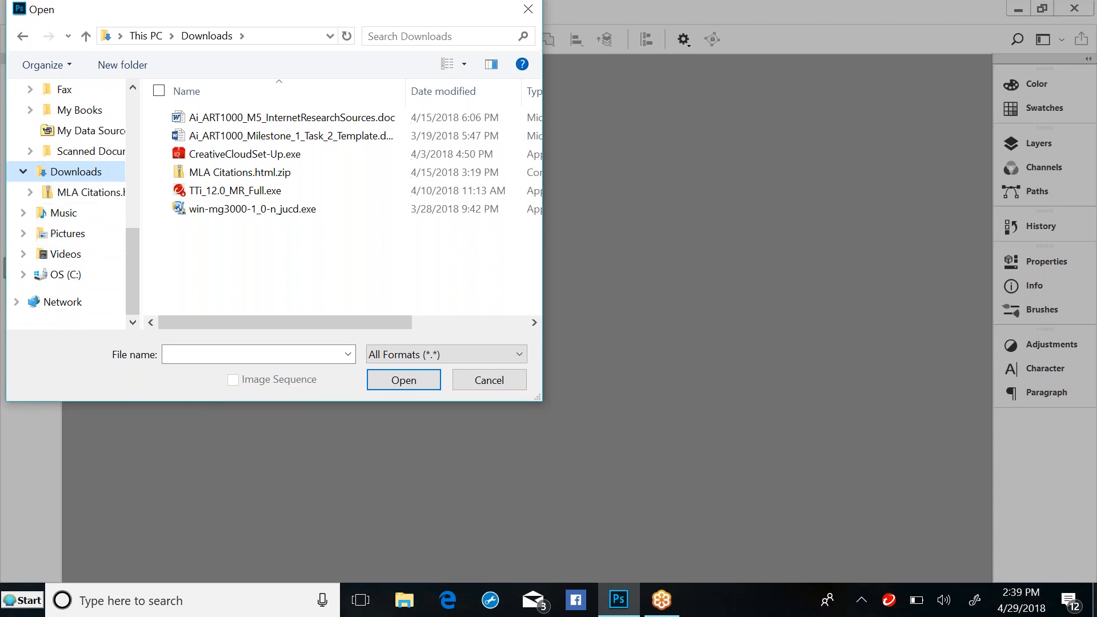
pyautogui.scroll(1, 56, 286)
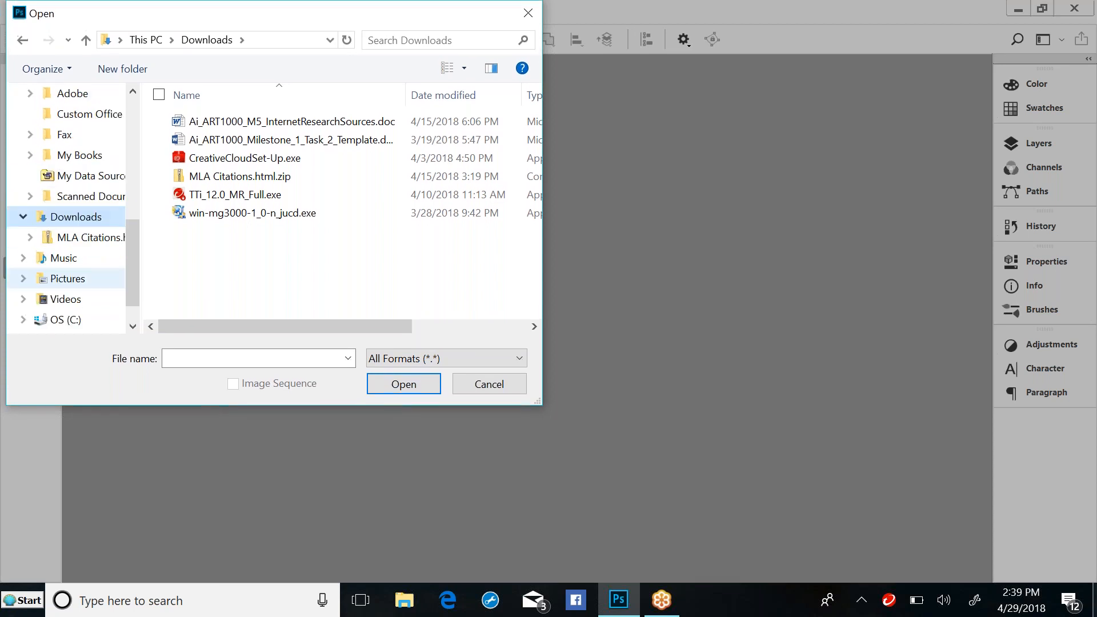
pyautogui.click(23, 218)
pyautogui.scroll(-1, 23, 219)
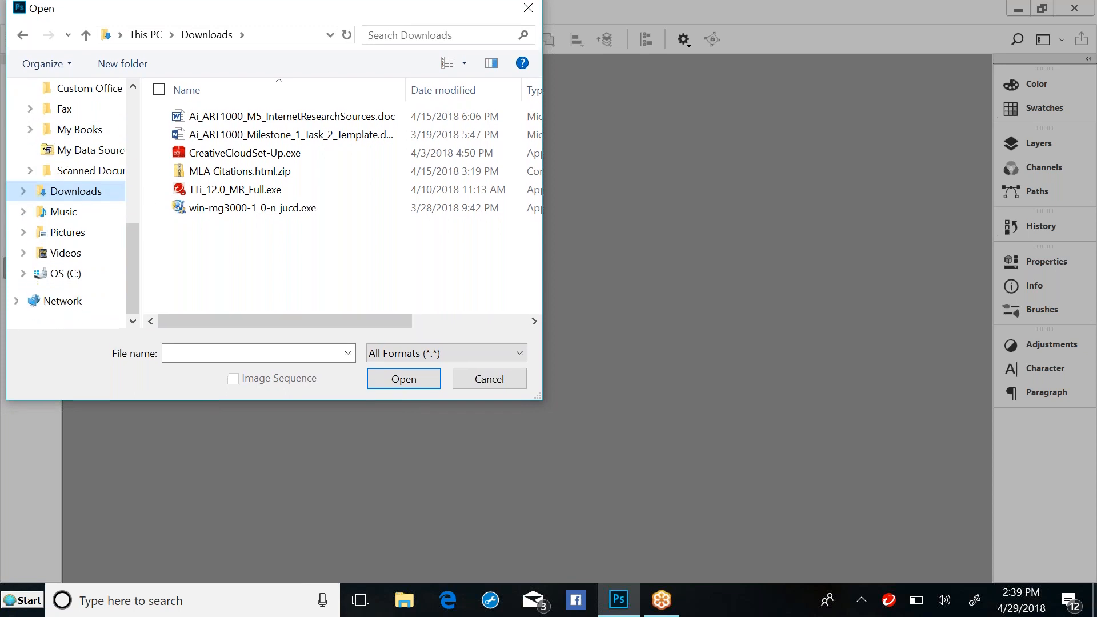
pyautogui.scroll(2, 23, 220)
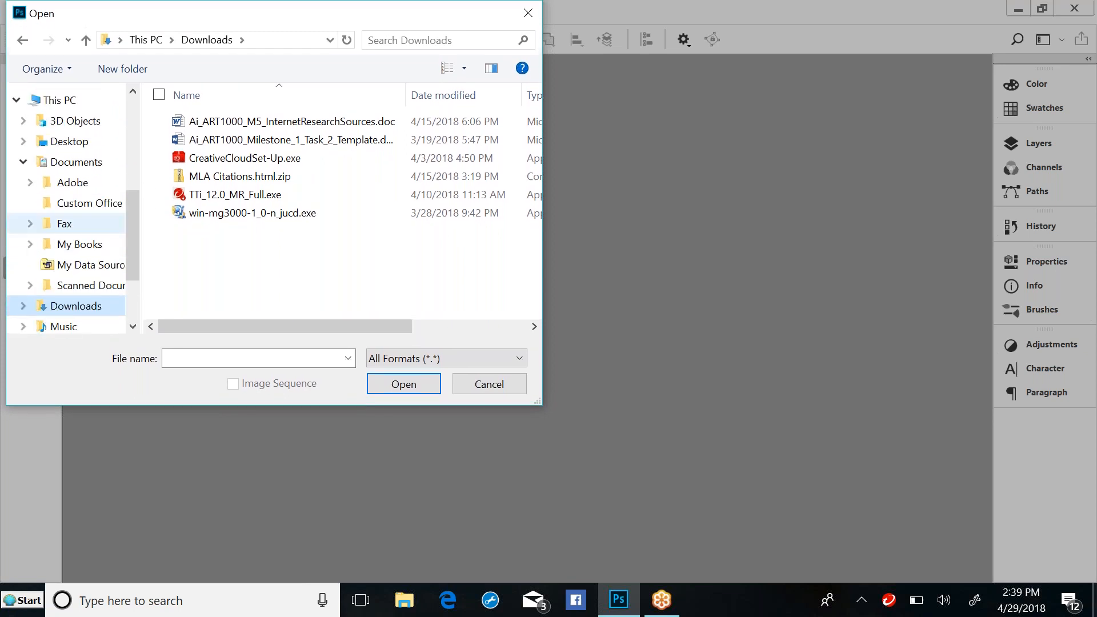
pyautogui.scroll(1, 66, 217)
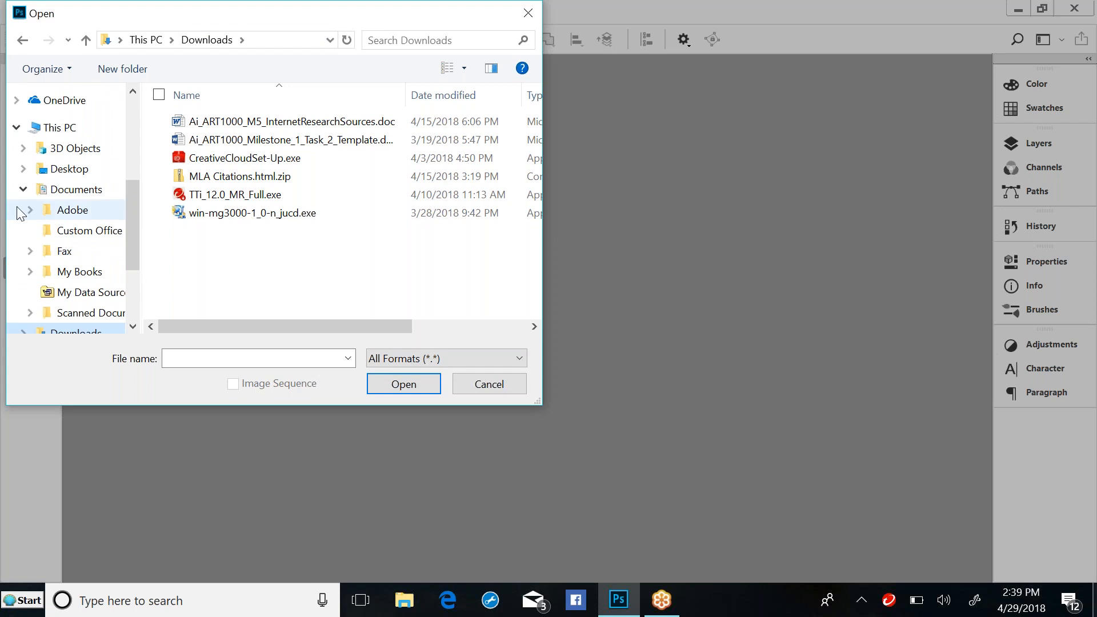
# Browse from Documents to its Scanned Documents subfolder in the Open dialog.
pyautogui.click(59, 193)
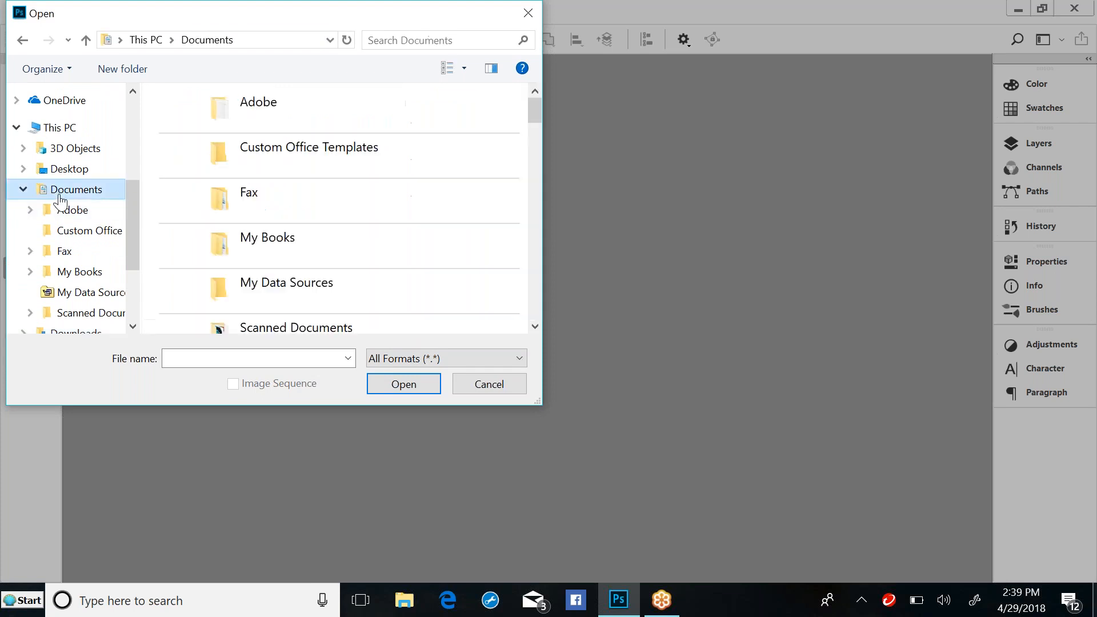
pyautogui.scroll(-2, 49, 297)
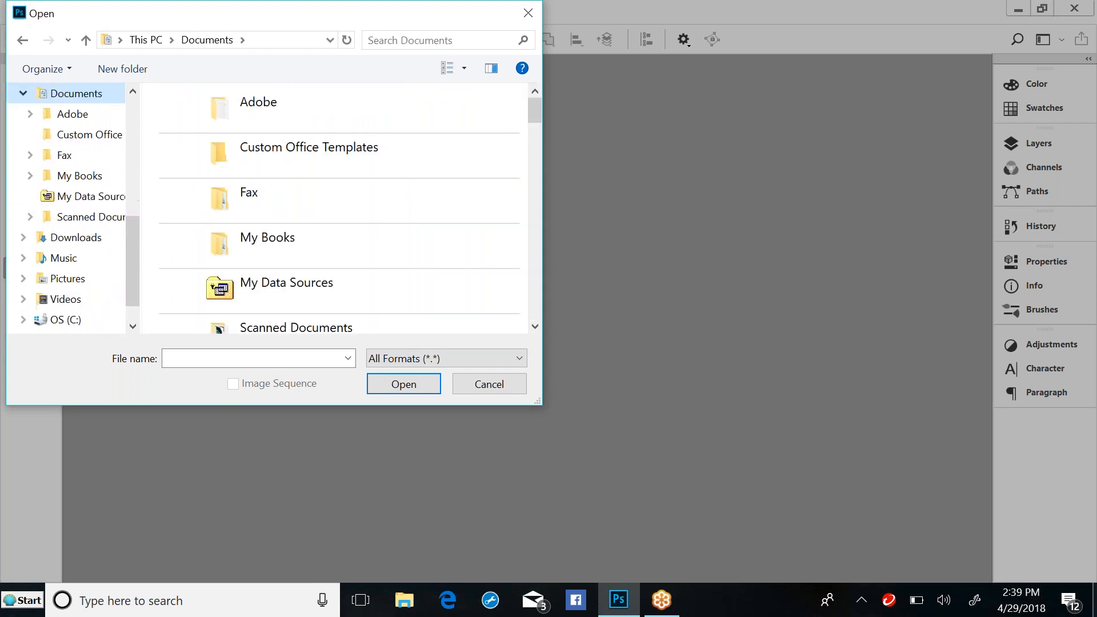
pyautogui.scroll(5, 49, 297)
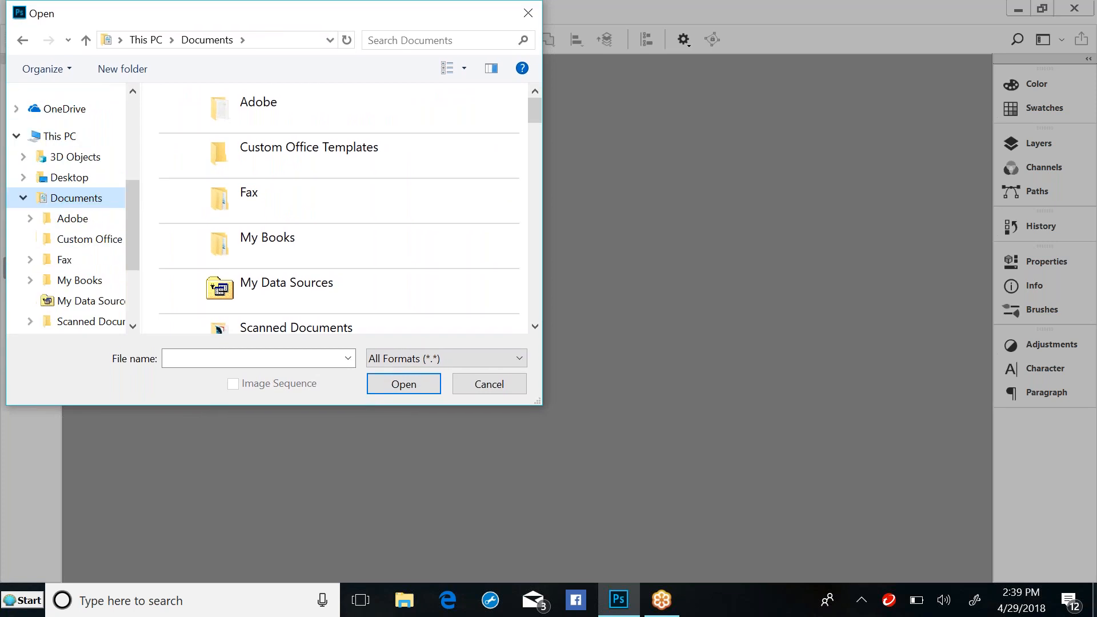
pyautogui.scroll(2, 41, 204)
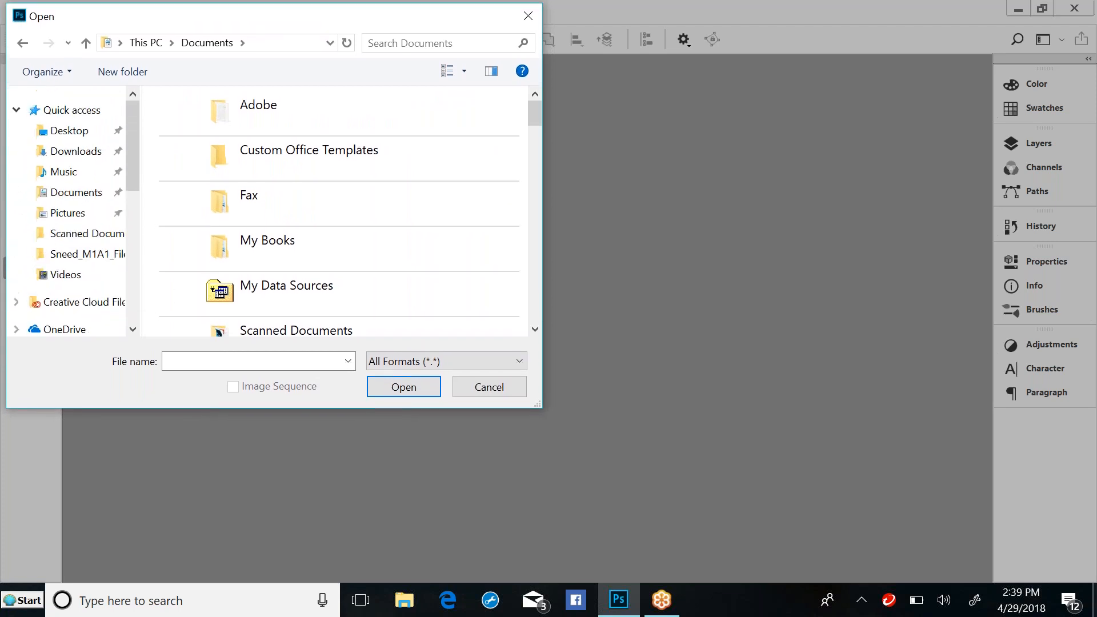
pyautogui.click(60, 197)
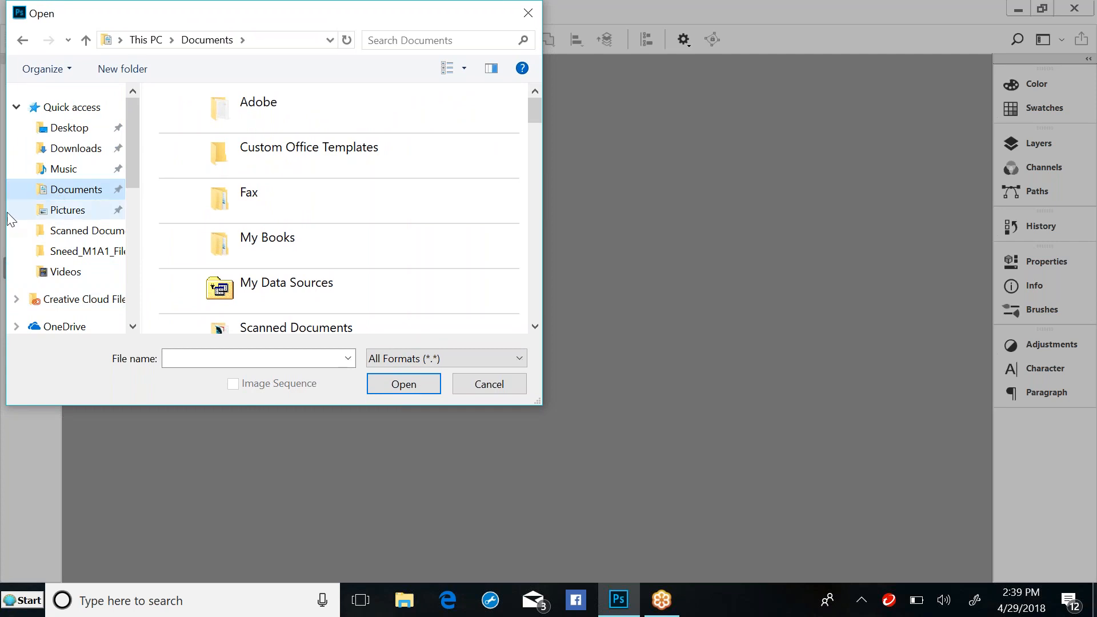
pyautogui.scroll(-1, 63, 251)
pyautogui.scroll(-3, 68, 206)
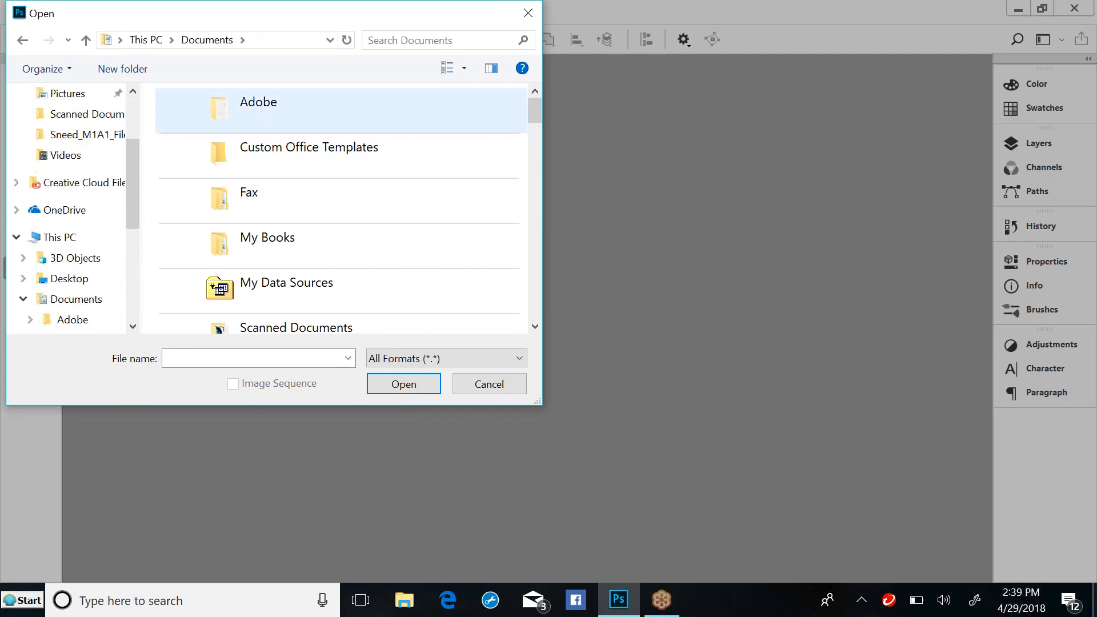
pyautogui.scroll(-2, 69, 205)
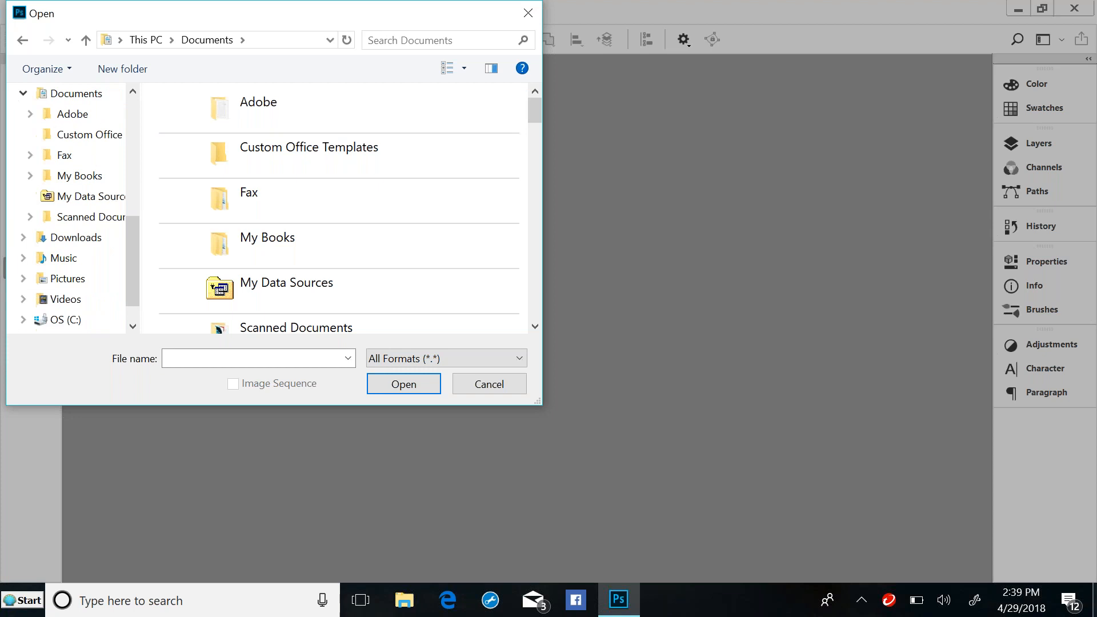
pyautogui.scroll(-1, 74, 210)
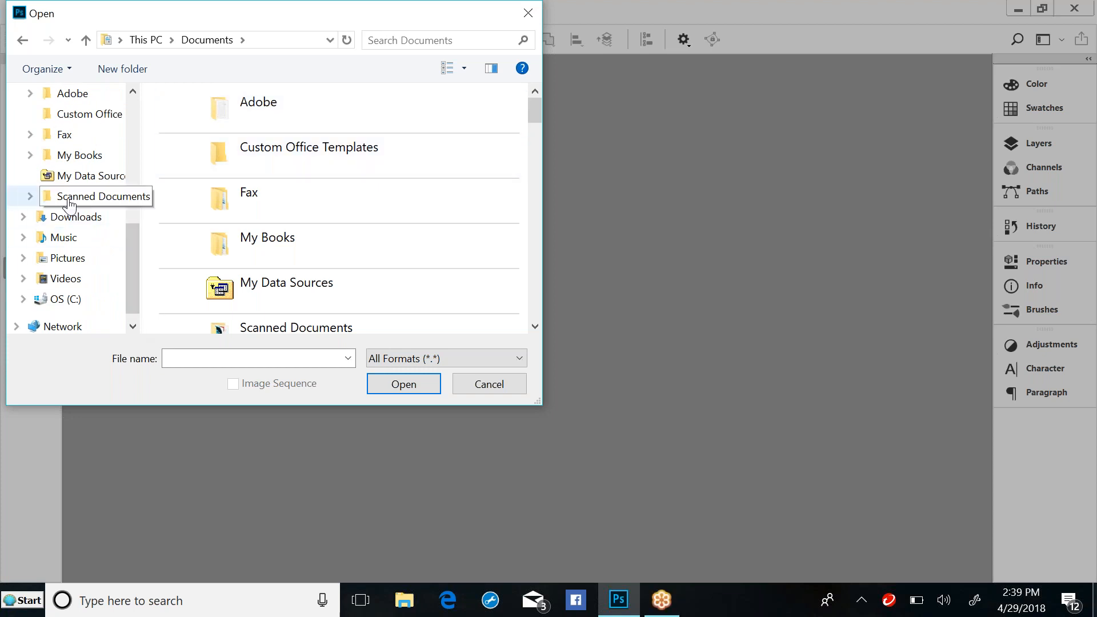
pyautogui.click(97, 196)
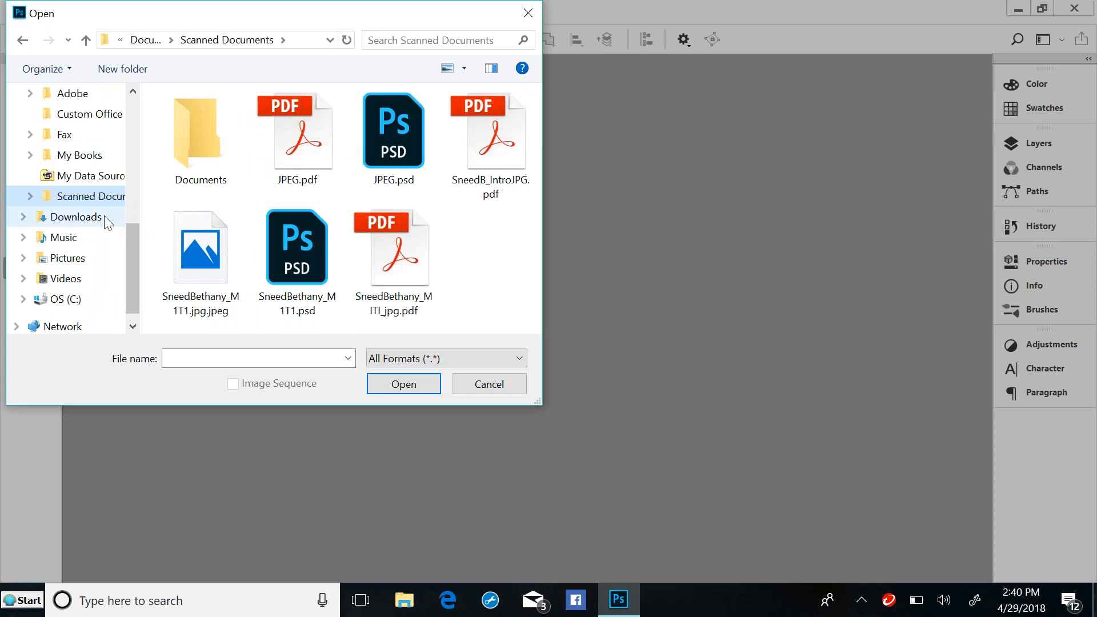
pyautogui.click(32, 196)
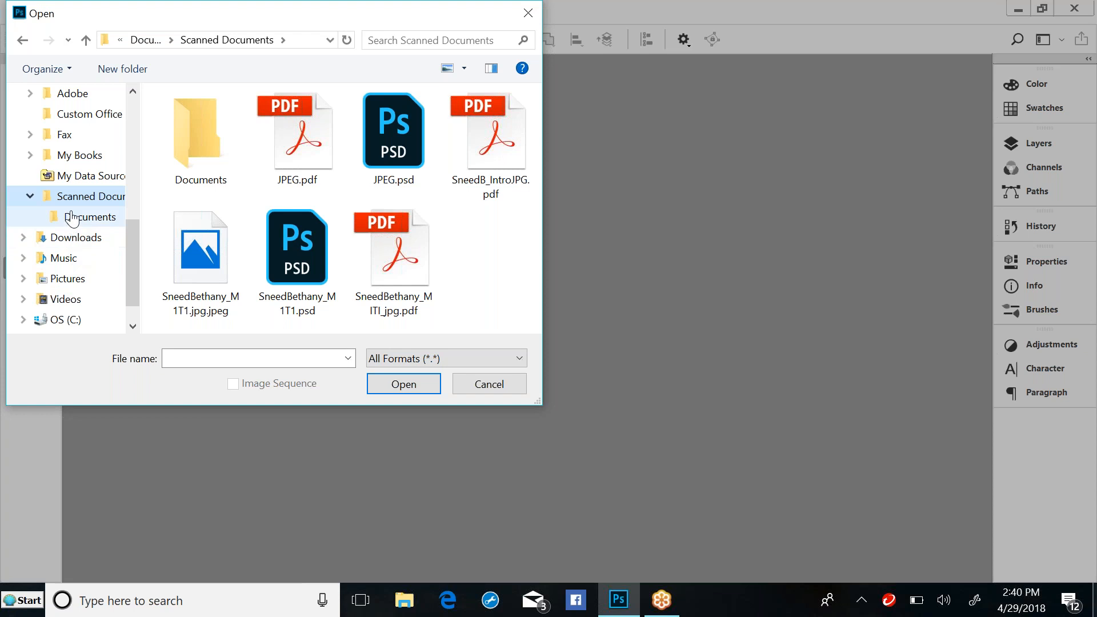
pyautogui.click(32, 195)
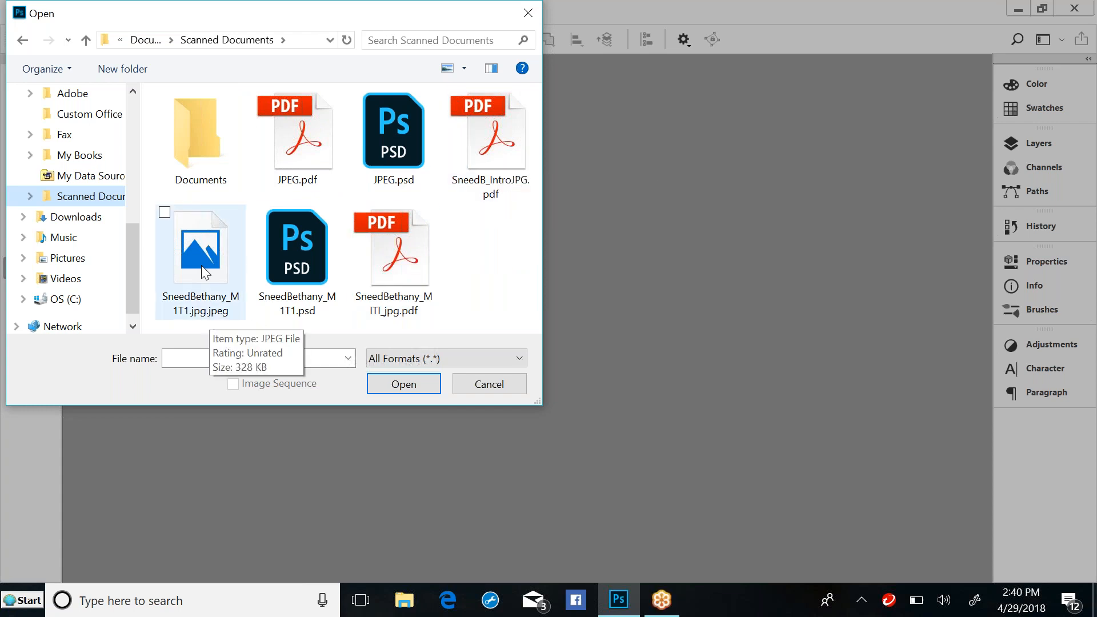
# Try to open the M1T1 JPEG image from the Scanned Documents folder.
pyautogui.click(214, 312)
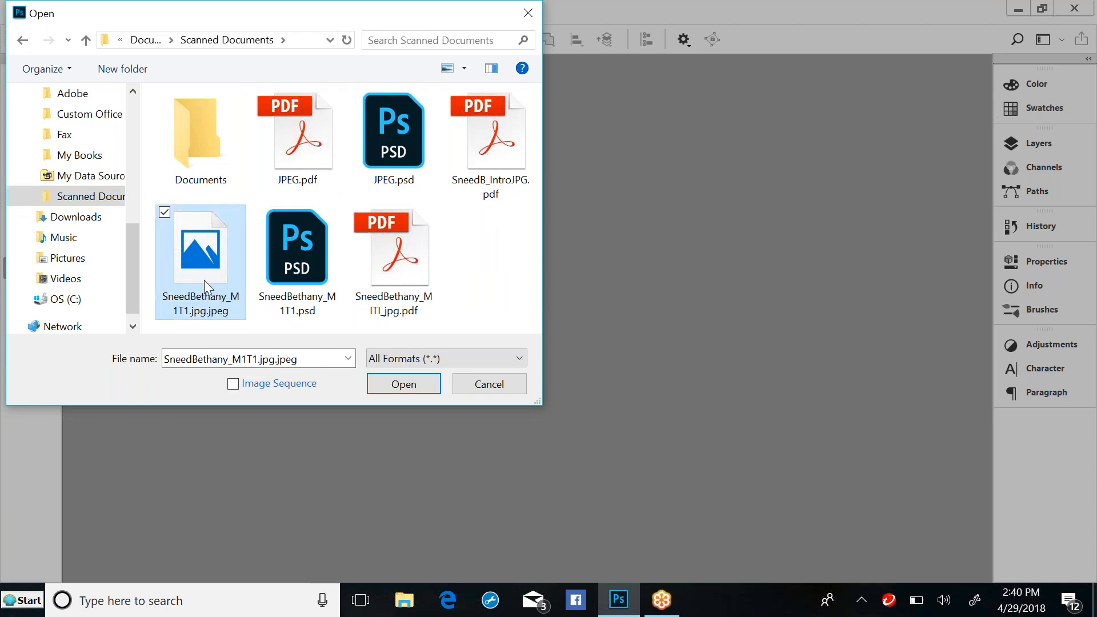
pyautogui.doubleClick(204, 280)
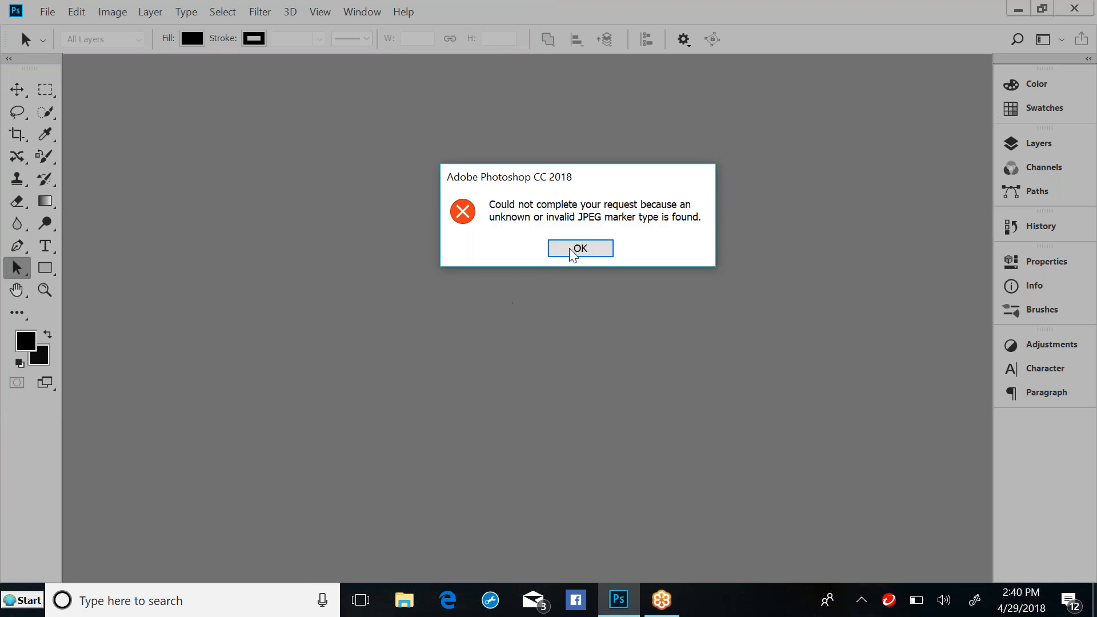
pyautogui.click(579, 248)
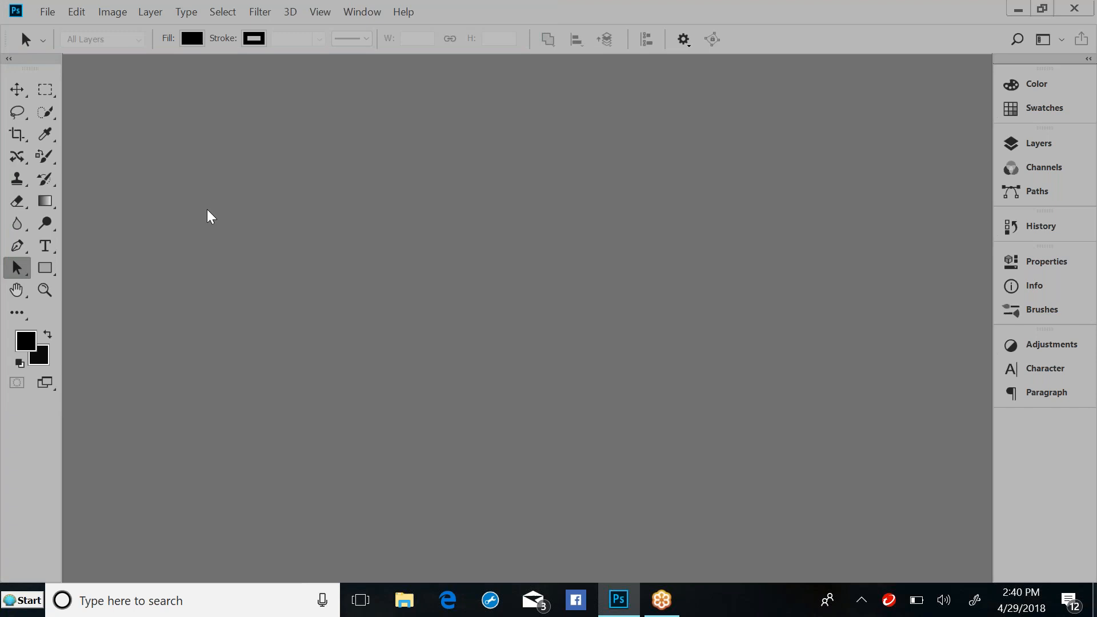
# Switch to File Explorer, keeping a single window, and show the Scanned Documents folder.
pyautogui.doubleClick(403, 600)
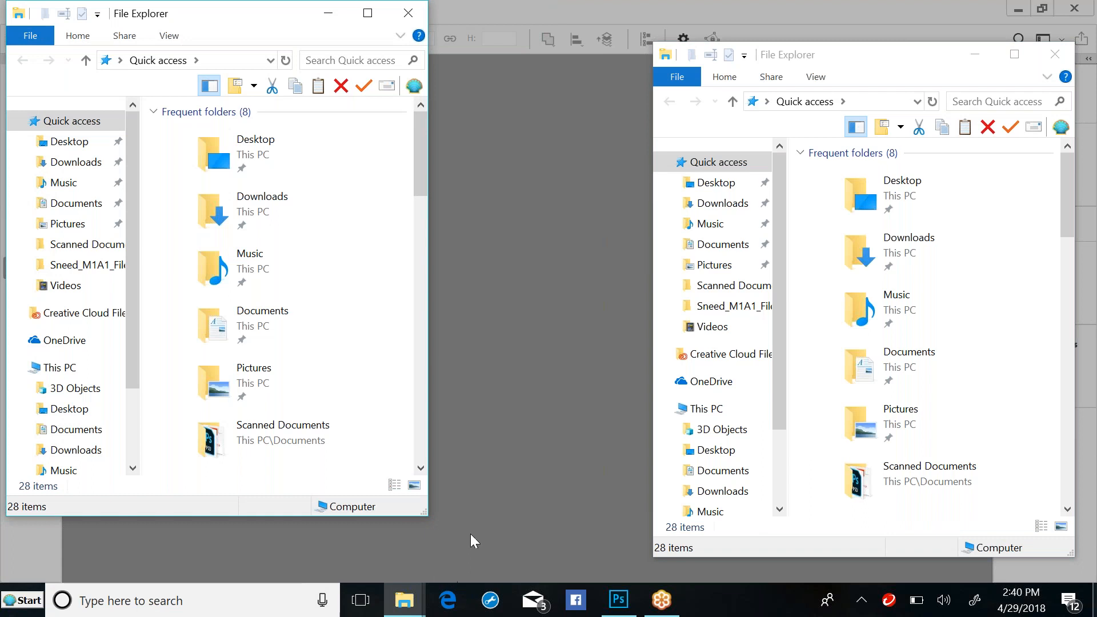
pyautogui.click(1064, 59)
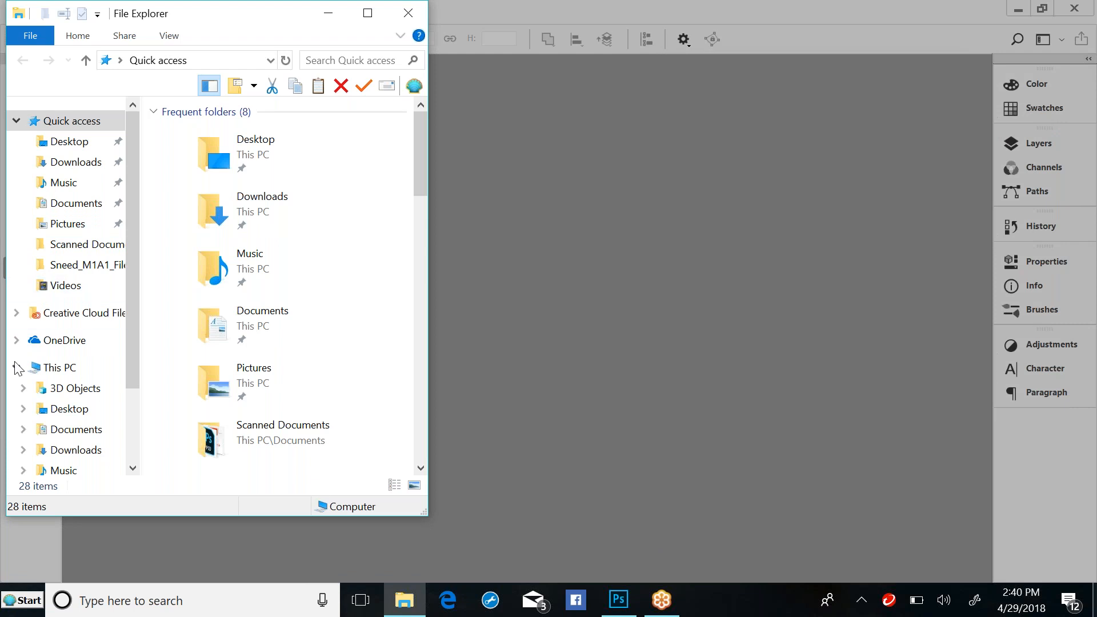
pyautogui.click(55, 243)
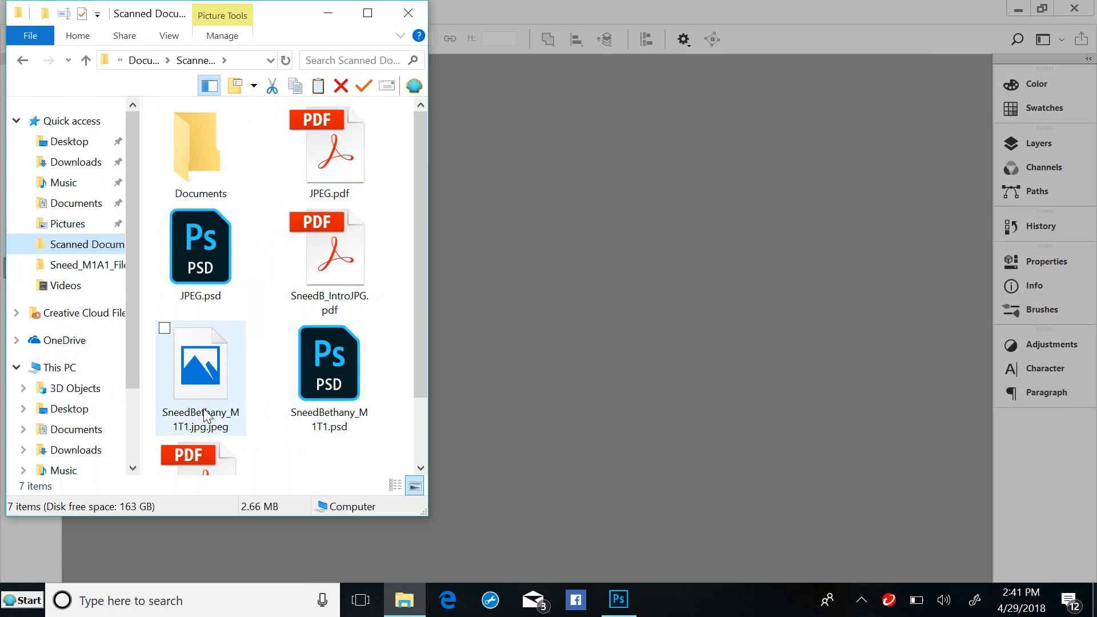
# Remove the extra .jpeg extension from the M1T1 image's file name so it ends in .jpg, and try to open the file.
pyautogui.click(204, 405)
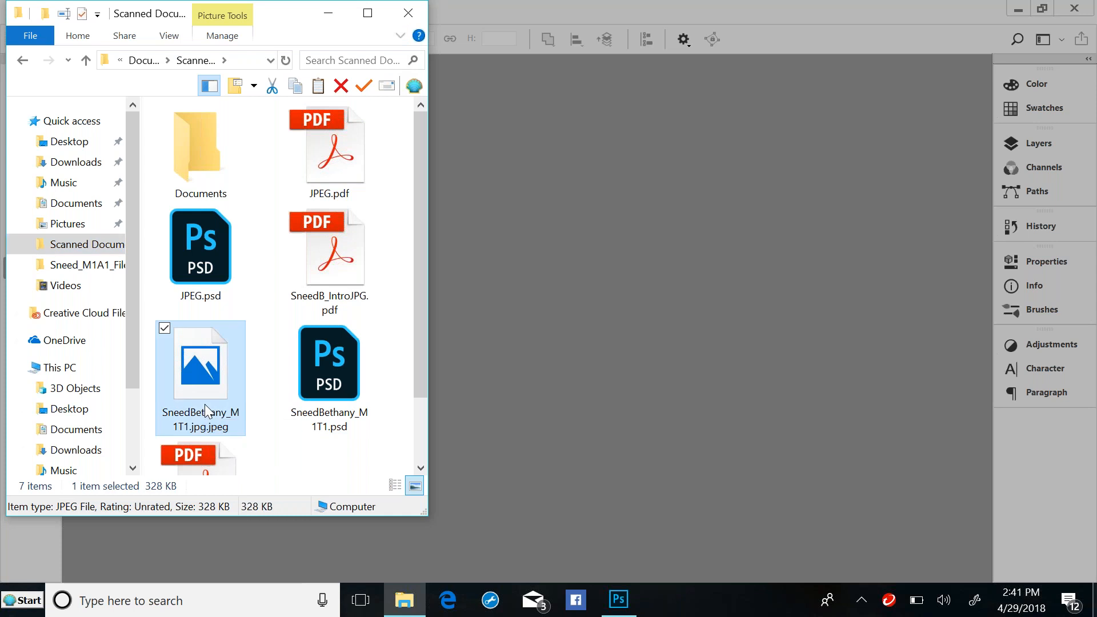
pyautogui.rightClick(207, 410)
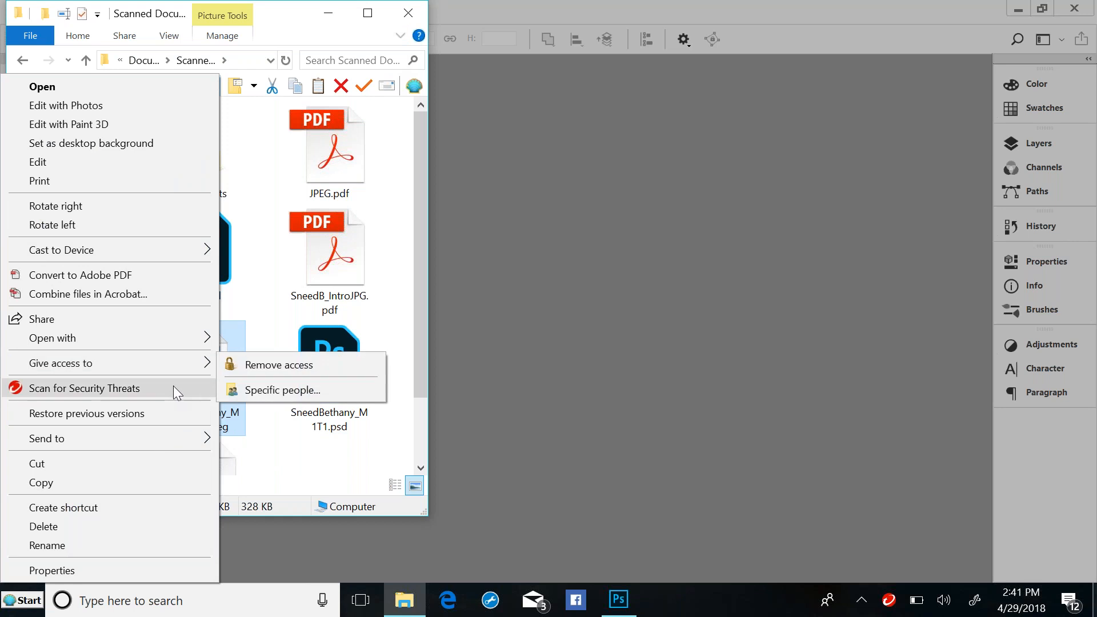
pyautogui.click(65, 550)
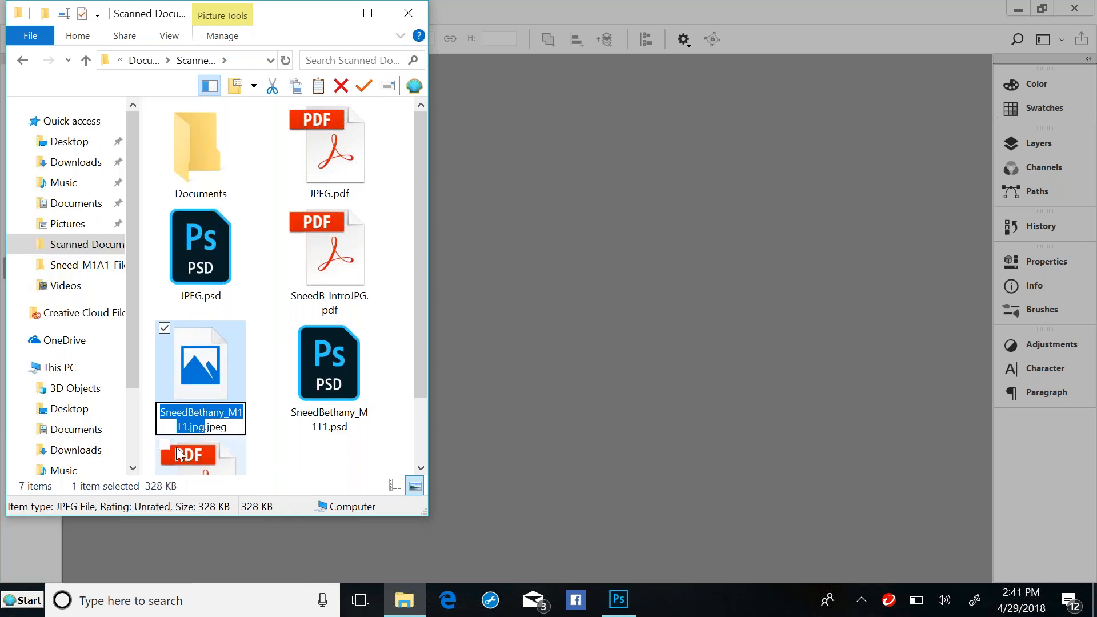
pyautogui.click(206, 430)
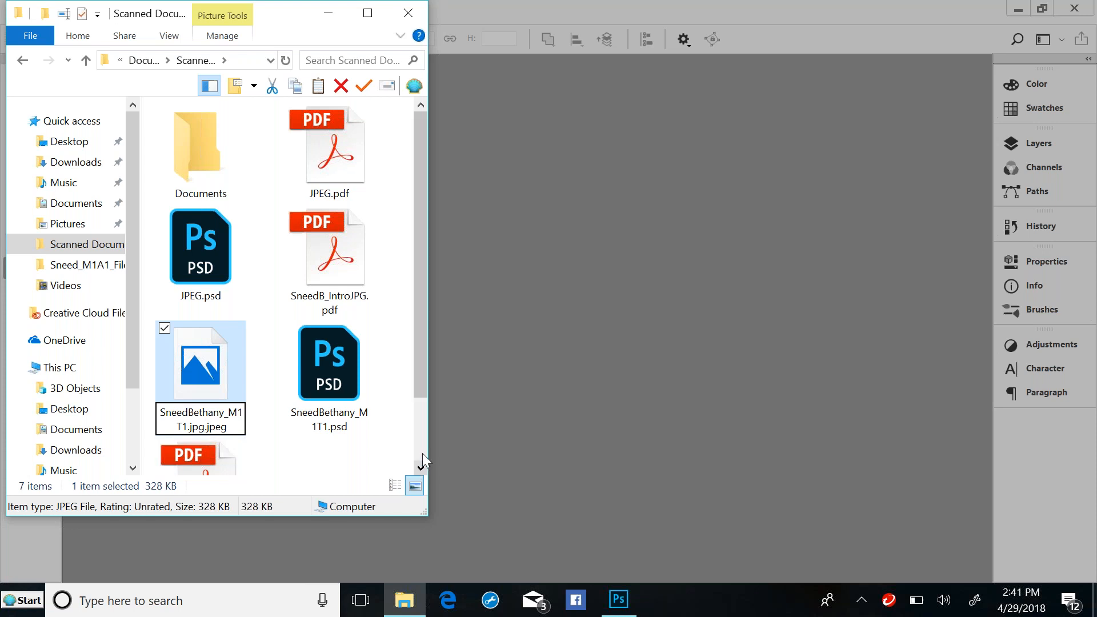
pyautogui.press('BackSpace')
pyautogui.press('BackSpace')
pyautogui.press('BackSpace')
pyautogui.press('BackSpace')
pyautogui.press('BackSpace')
pyautogui.press('Return')
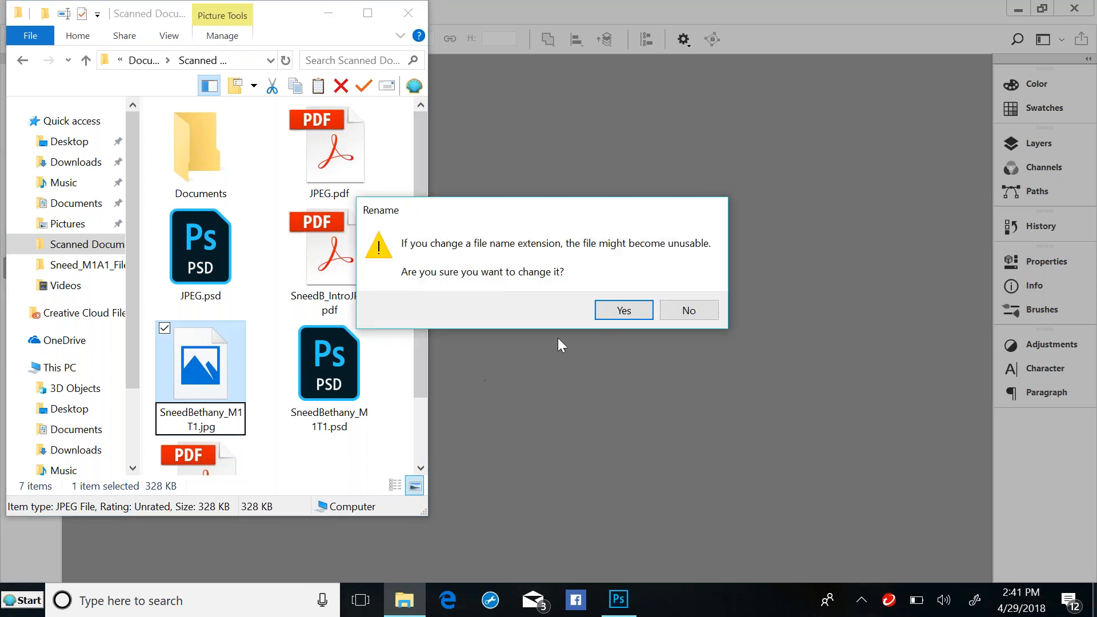
pyautogui.click(614, 314)
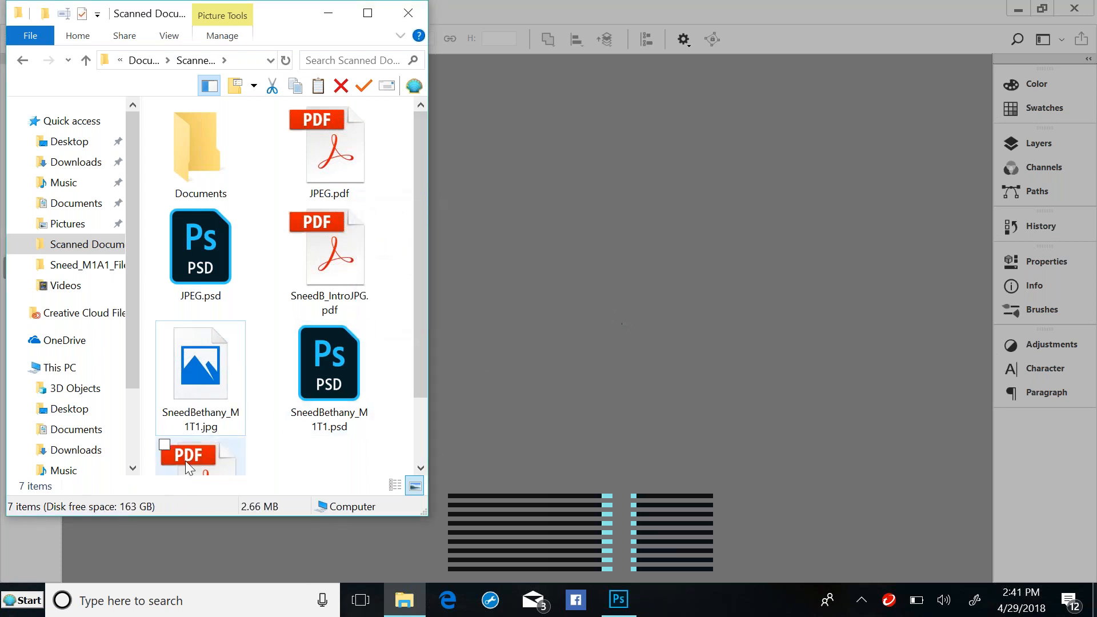
pyautogui.doubleClick(204, 399)
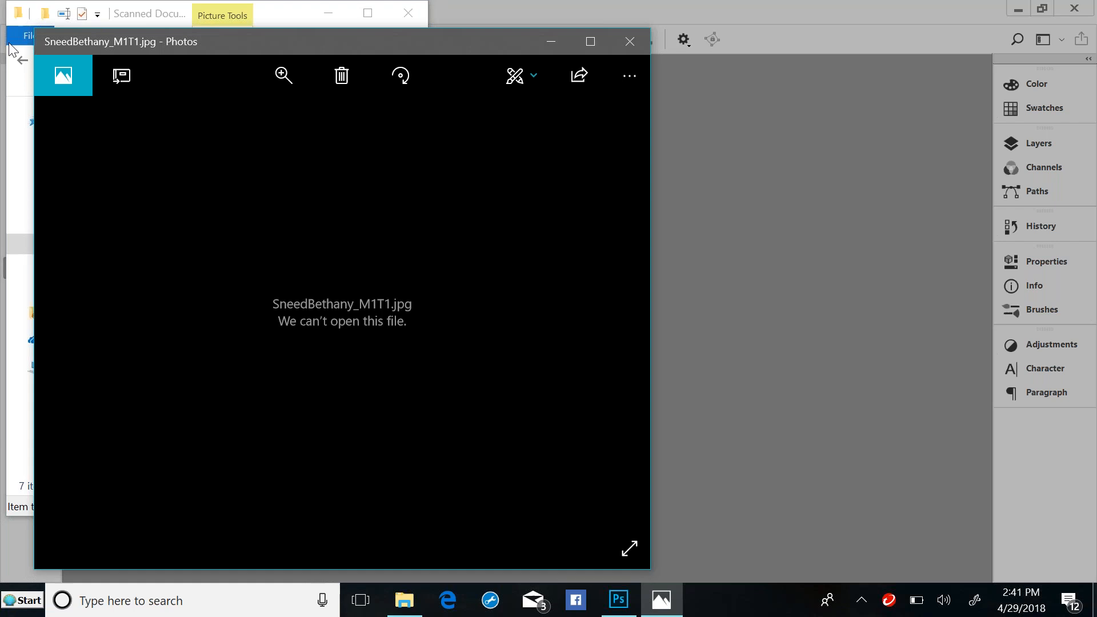
pyautogui.click(626, 42)
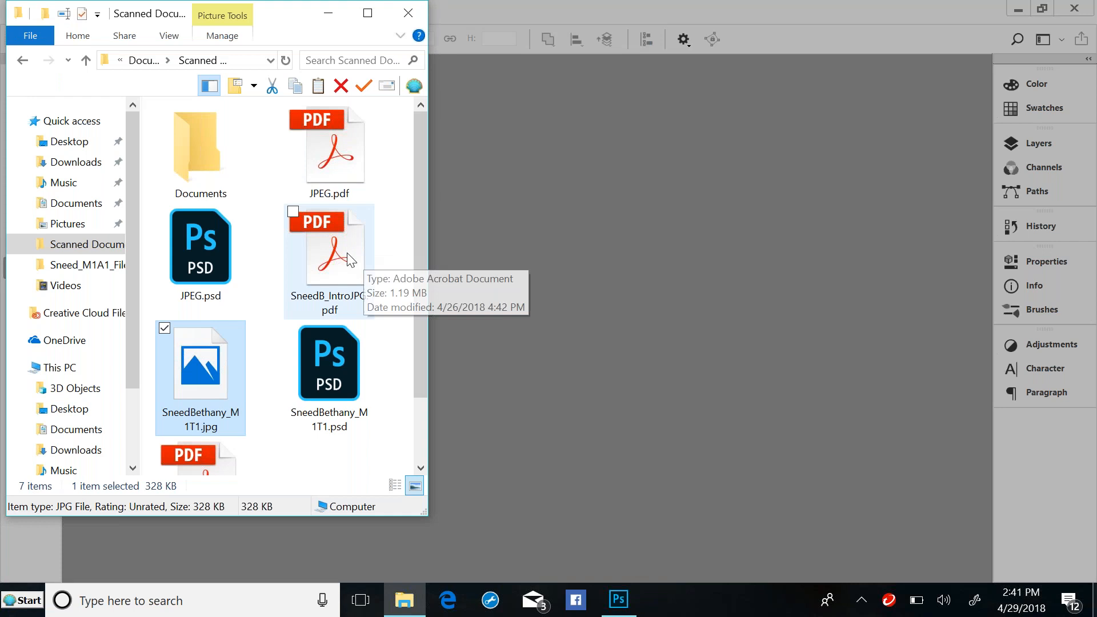
# Open JPEG.psd from the Scanned Documents folder with Adobe Photoshop CC 2018.
pyautogui.click(220, 259)
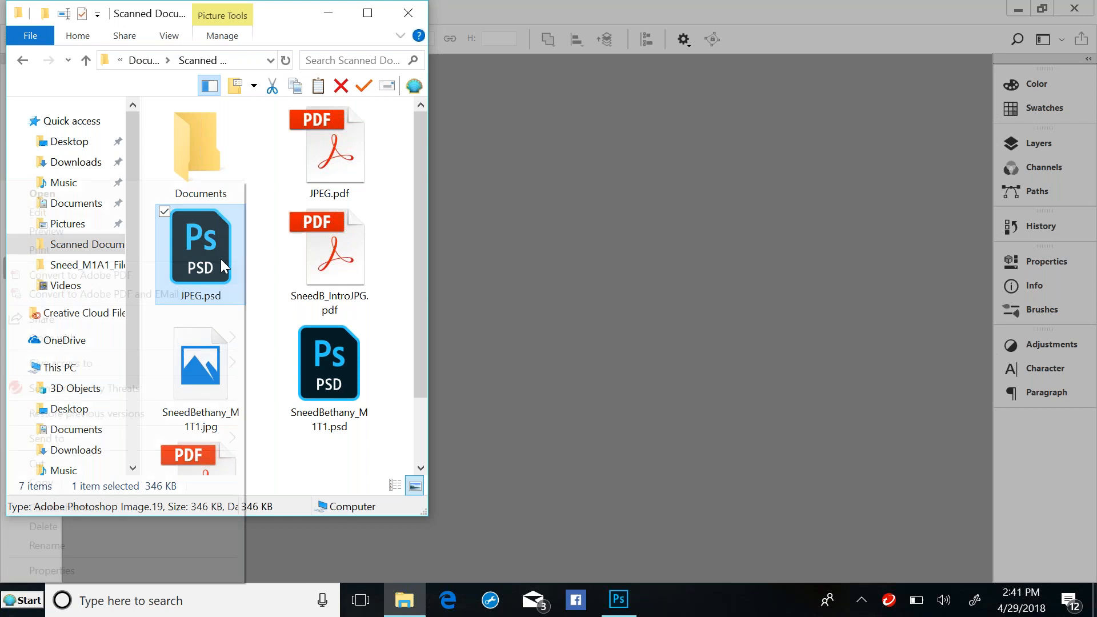
pyautogui.rightClick(220, 259)
pyautogui.click(177, 195)
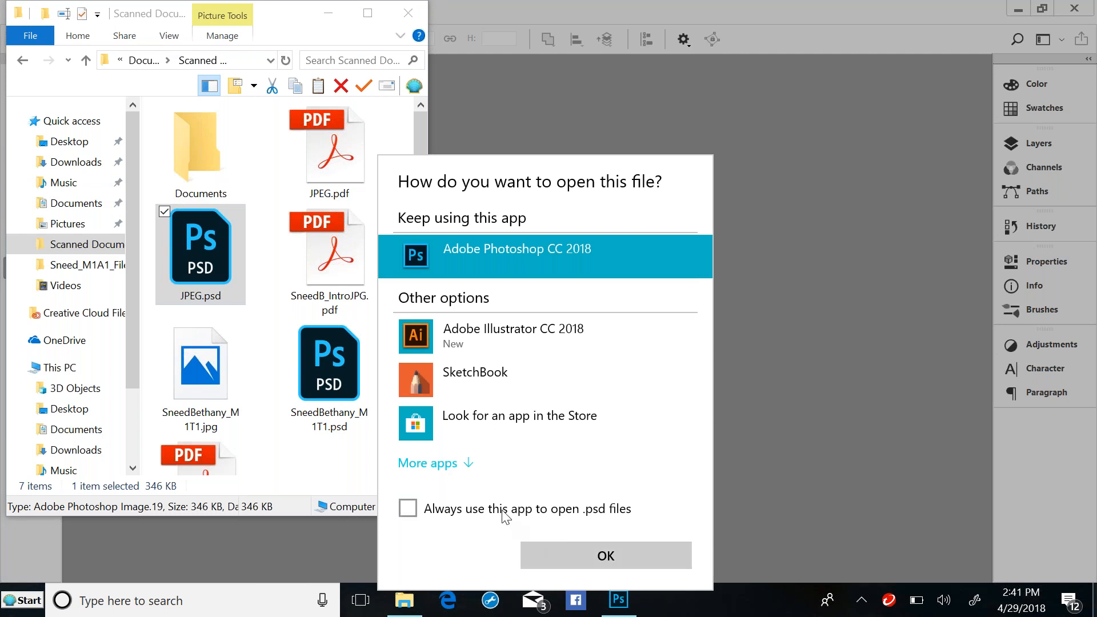
pyautogui.click(595, 557)
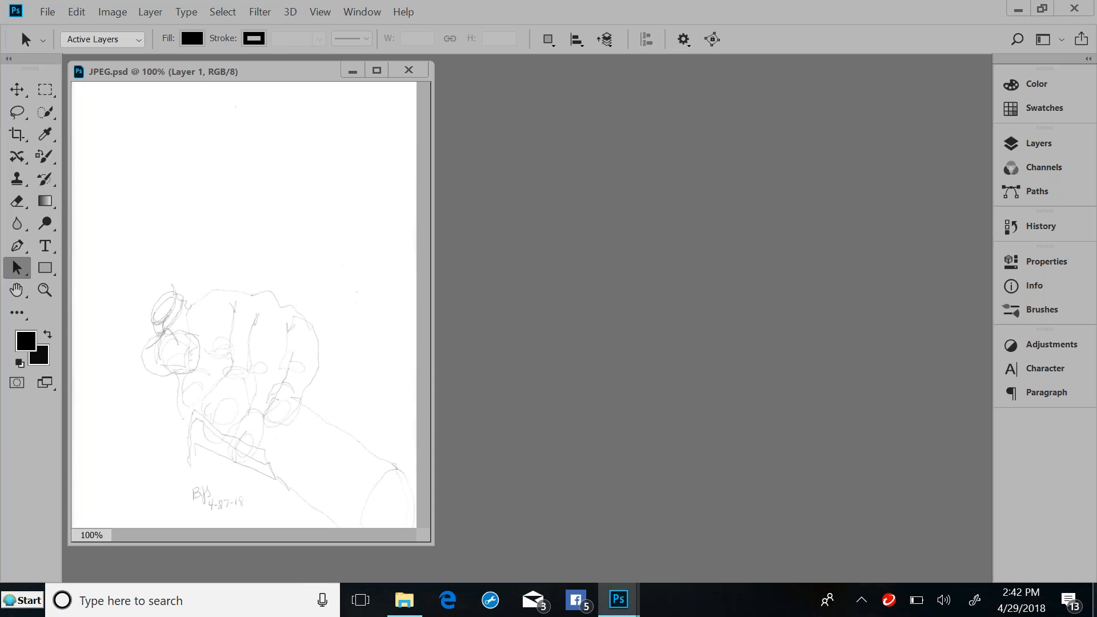
# Move the JPEG.psd document window away from the tools and widen it to leave space around the page.
pyautogui.moveTo(252, 75); pyautogui.dragTo(324, 80)
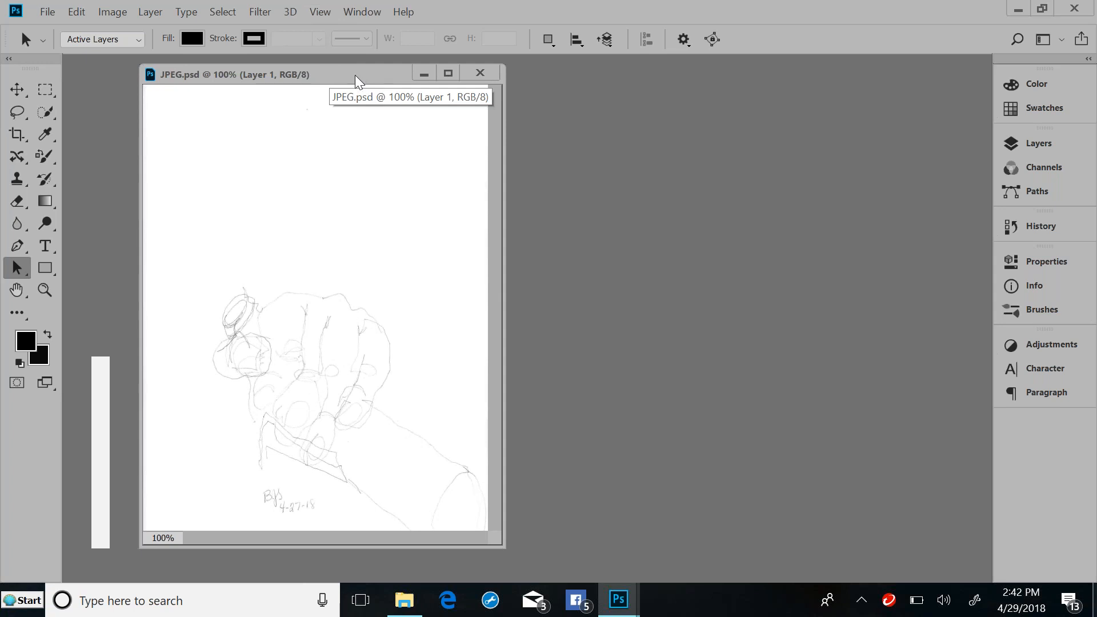
pyautogui.moveTo(356, 80); pyautogui.dragTo(360, 79)
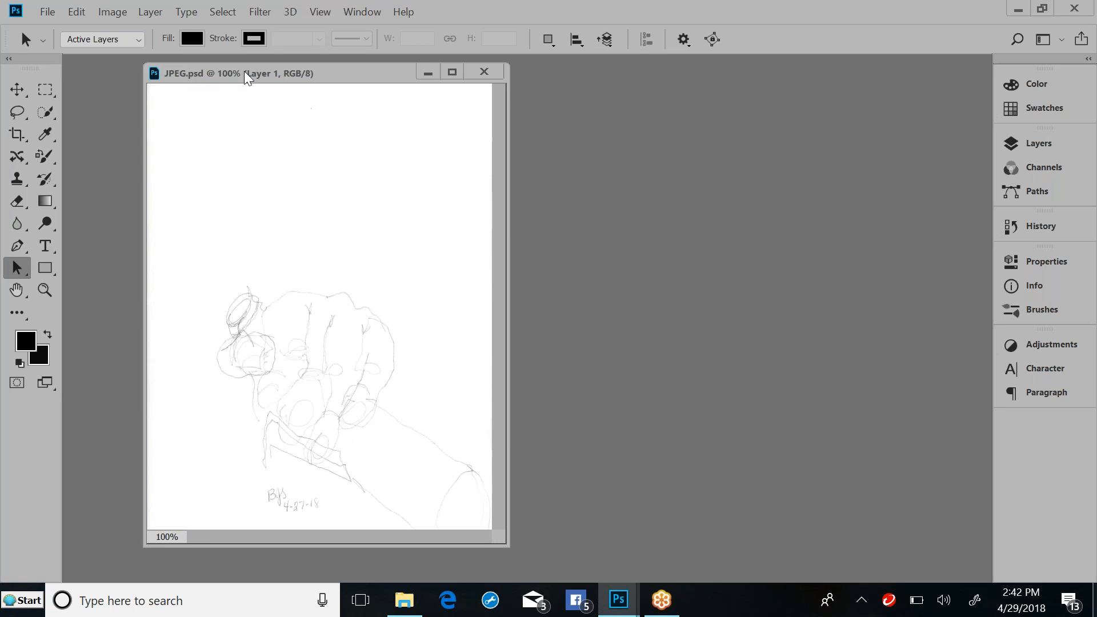
pyautogui.moveTo(330, 75); pyautogui.dragTo(441, 90)
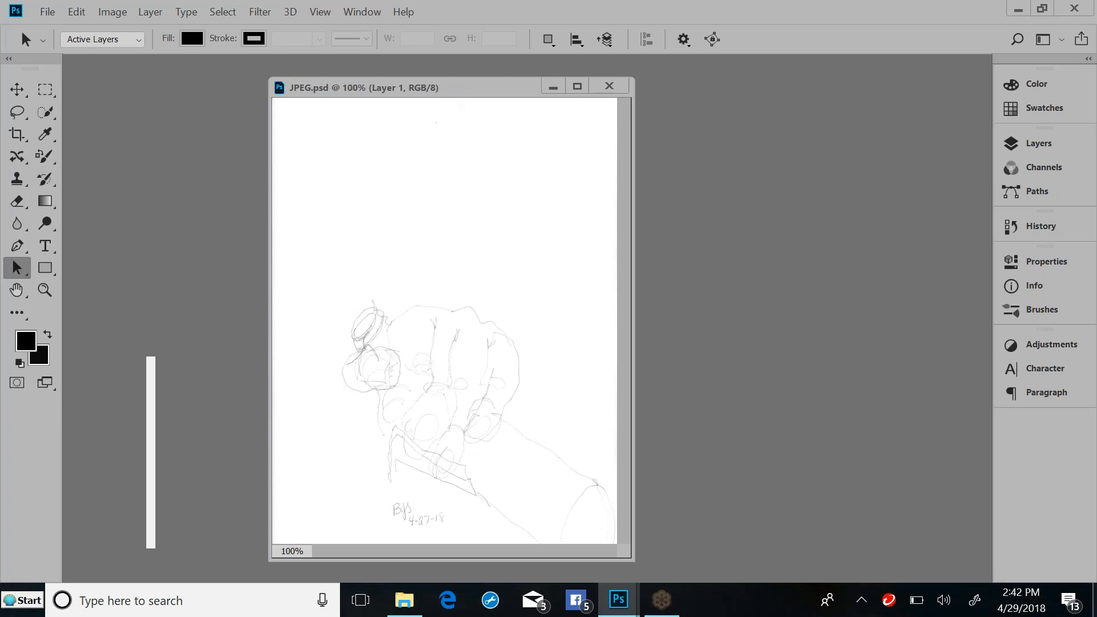
pyautogui.moveTo(479, 91); pyautogui.dragTo(360, 83)
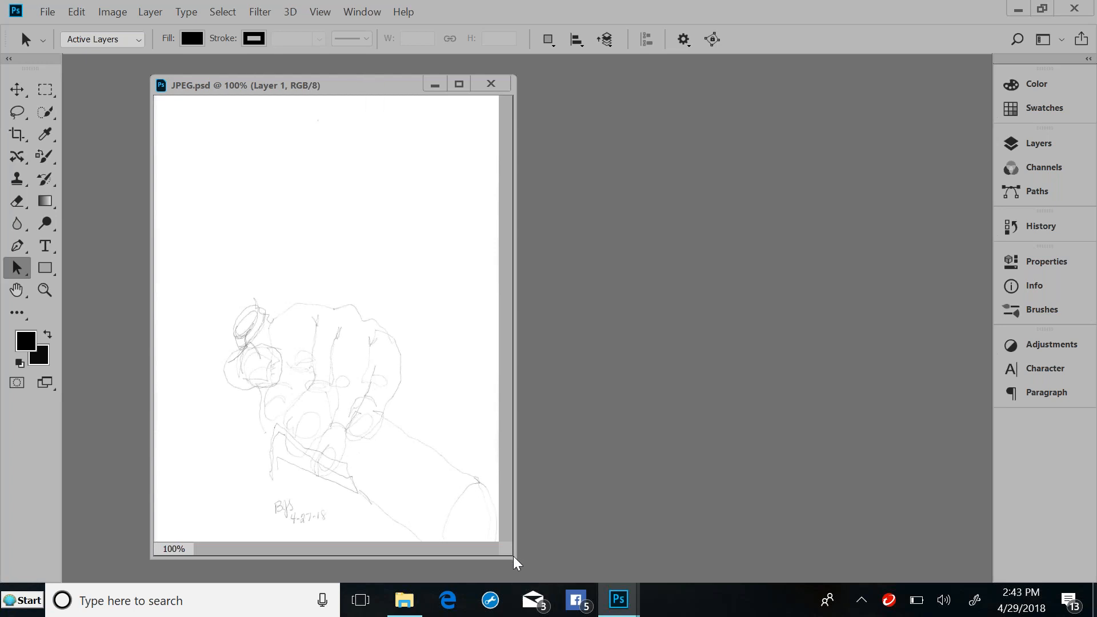
pyautogui.moveTo(516, 562)
pyautogui.mouseDown()
pyautogui.moveTo(394, 387)
pyautogui.moveTo(465, 458)
pyautogui.moveTo(671, 552)
pyautogui.mouseUp()
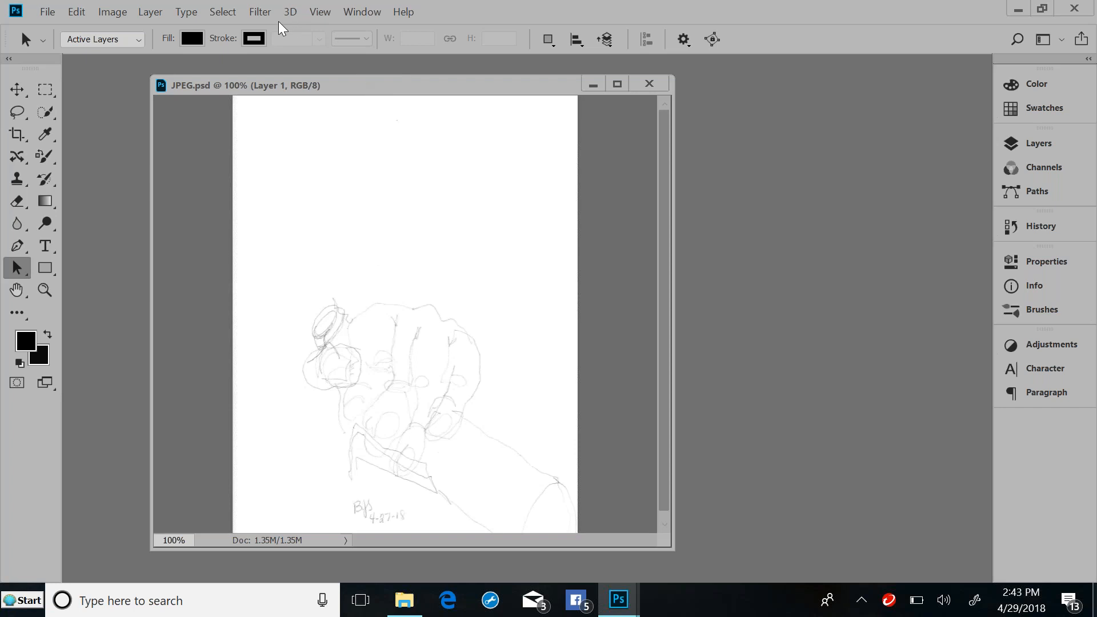
# Show the rulers for JPEG.psd and extend its document window downward until the whole page fits.
pyautogui.click(318, 14)
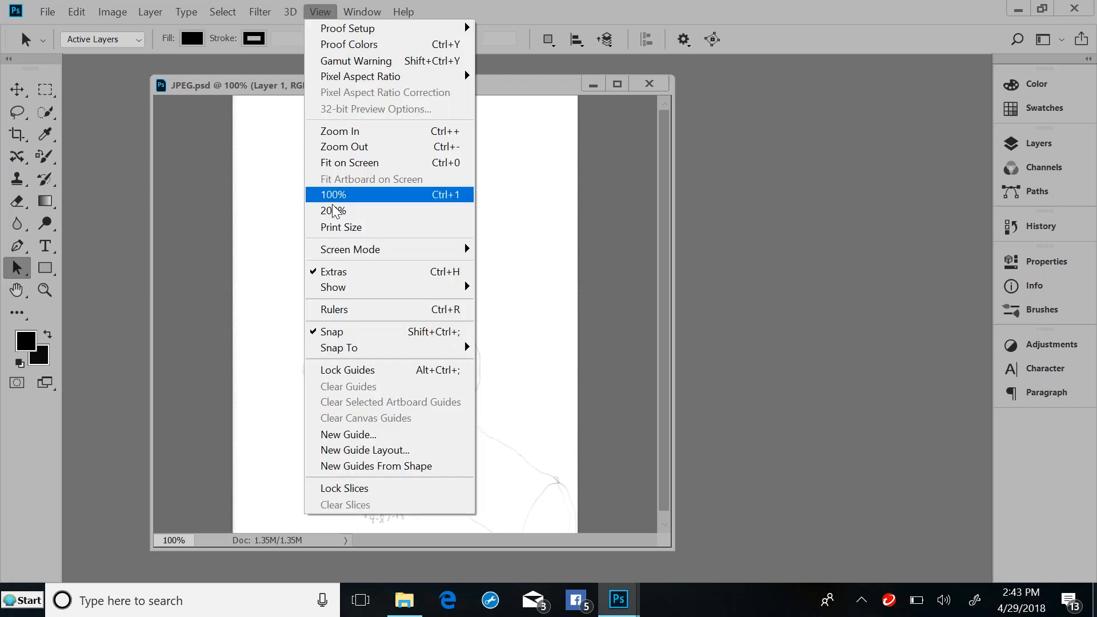
pyautogui.click(461, 312)
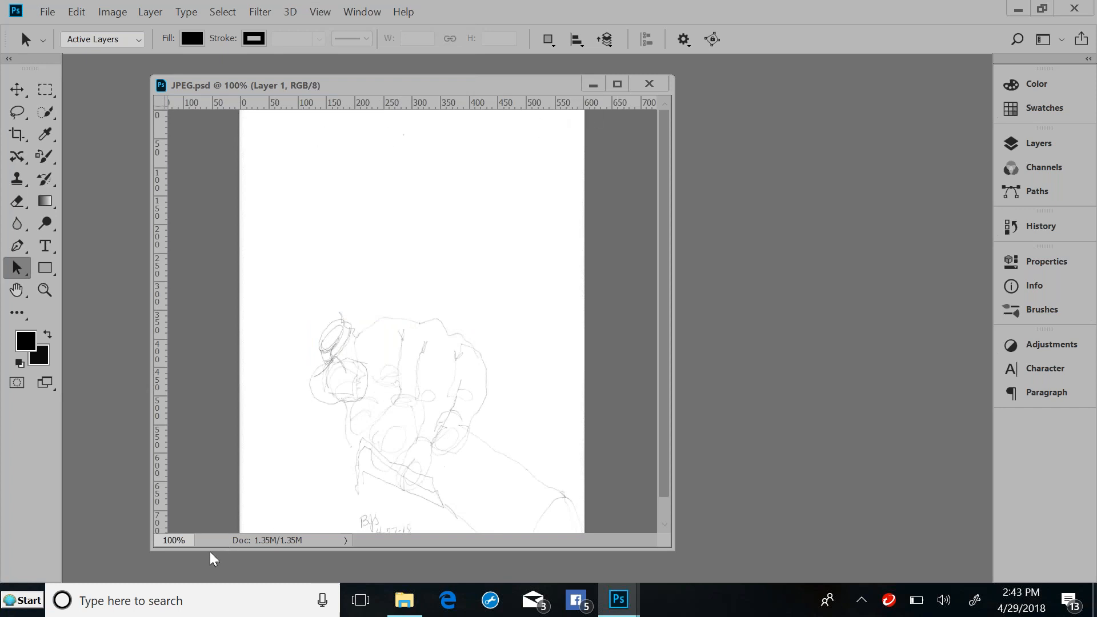
pyautogui.moveTo(208, 551); pyautogui.dragTo(208, 596)
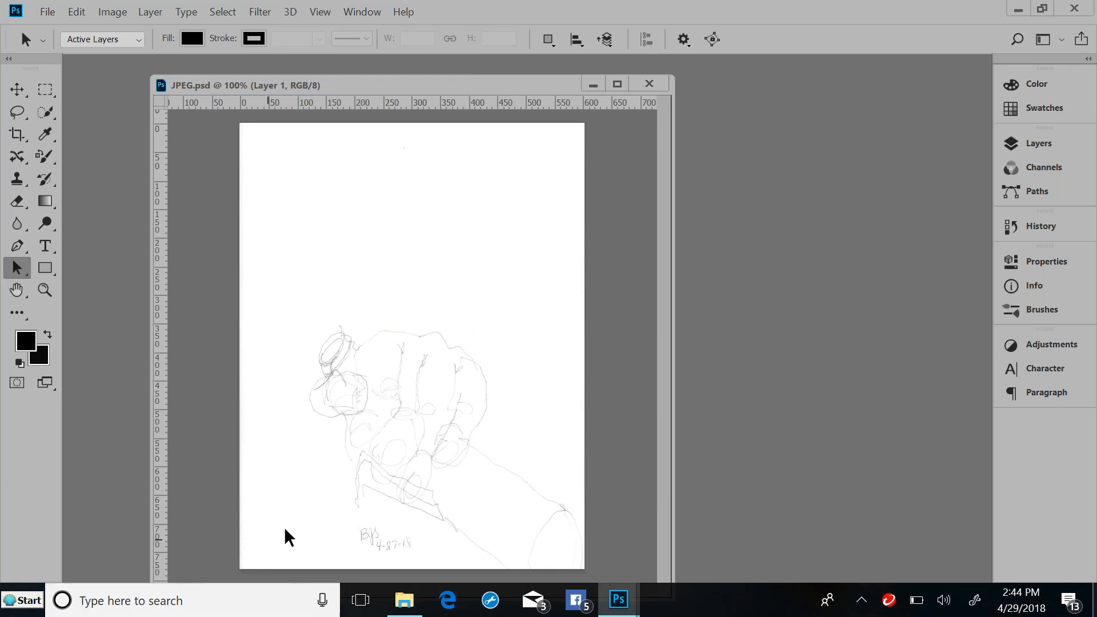
# Switch the ruler units to inches and back to pixels.
pyautogui.rightClick(417, 105)
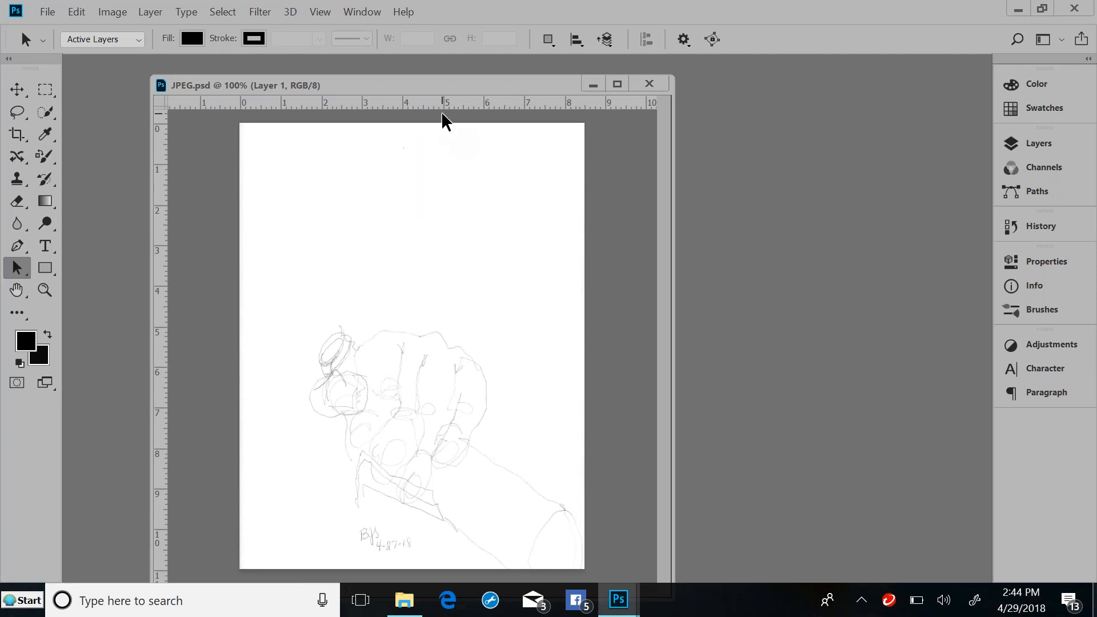
pyautogui.rightClick(411, 100)
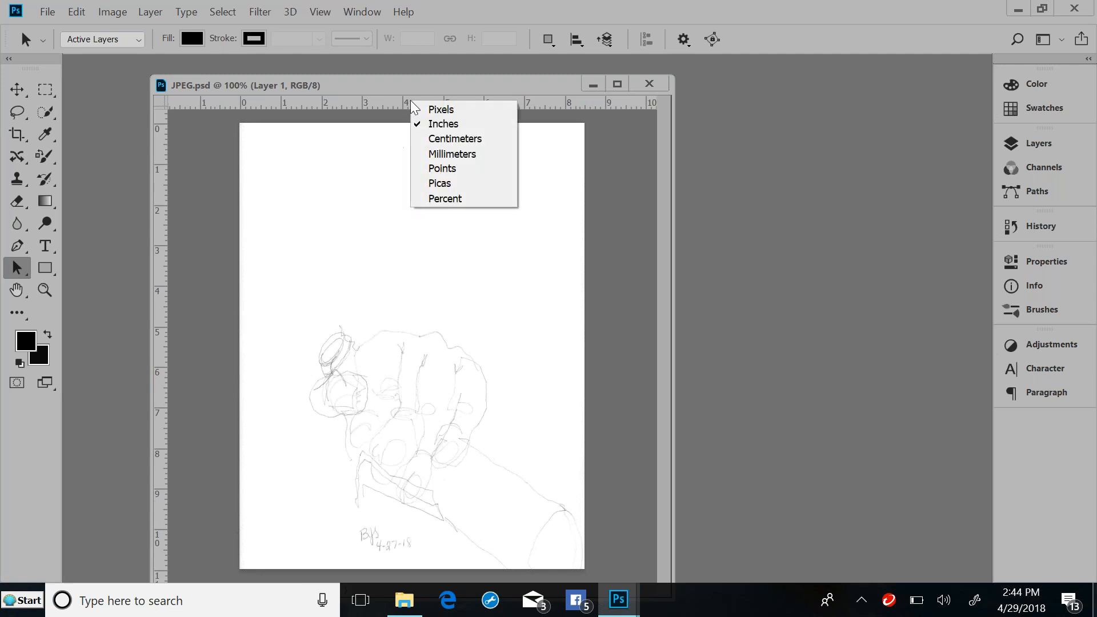
pyautogui.click(421, 110)
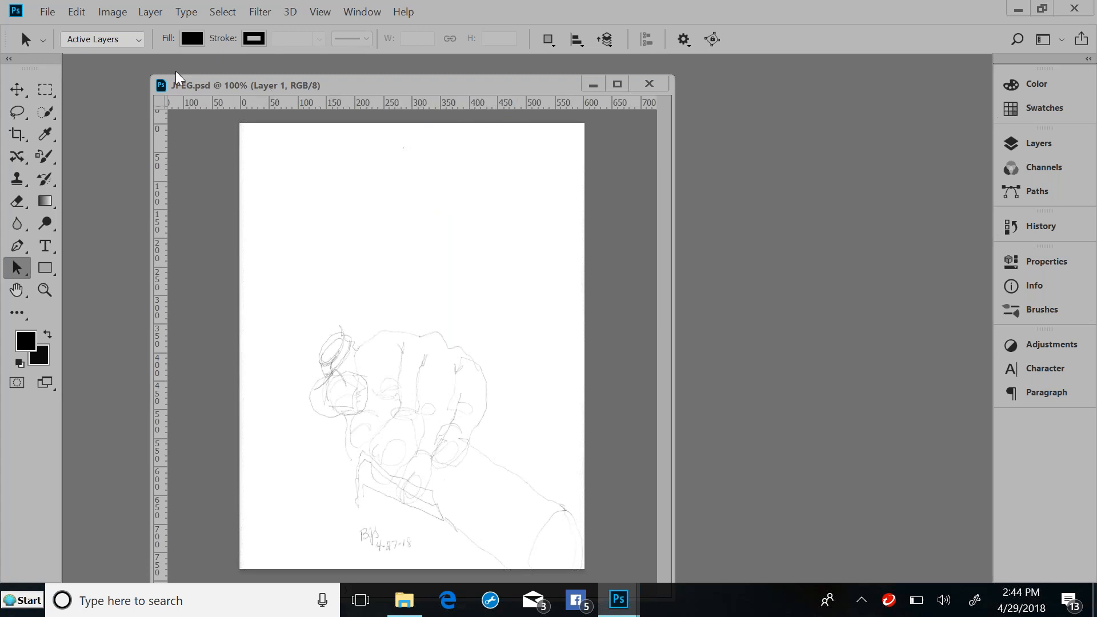
# Open the Image Size settings for JPEG.psd and set the width and height units to pixels.
pyautogui.click(120, 12)
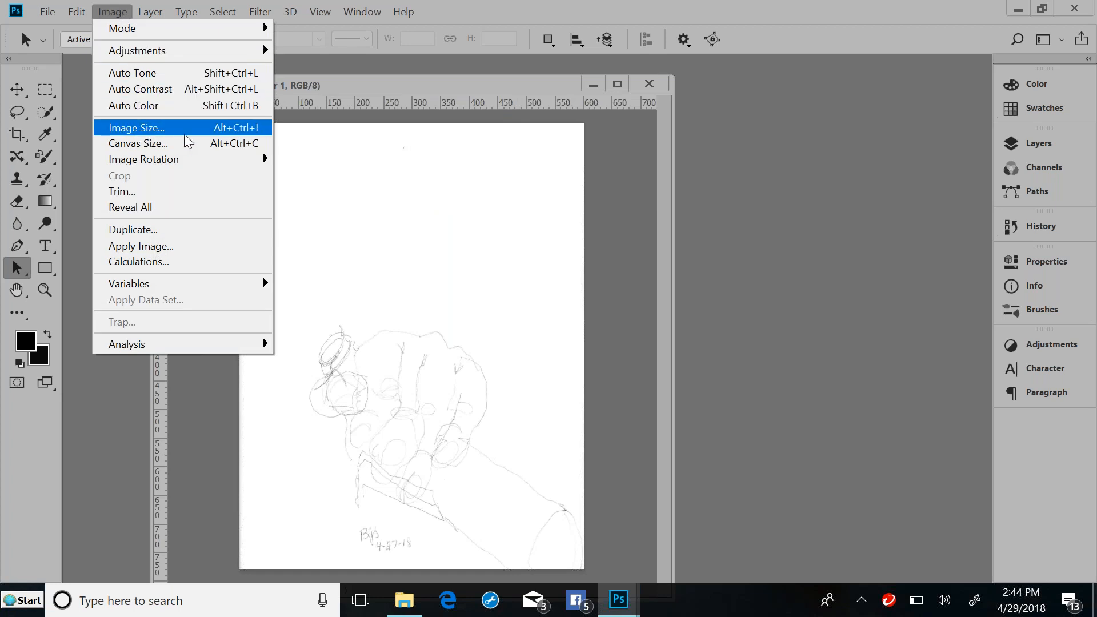
pyautogui.click(238, 129)
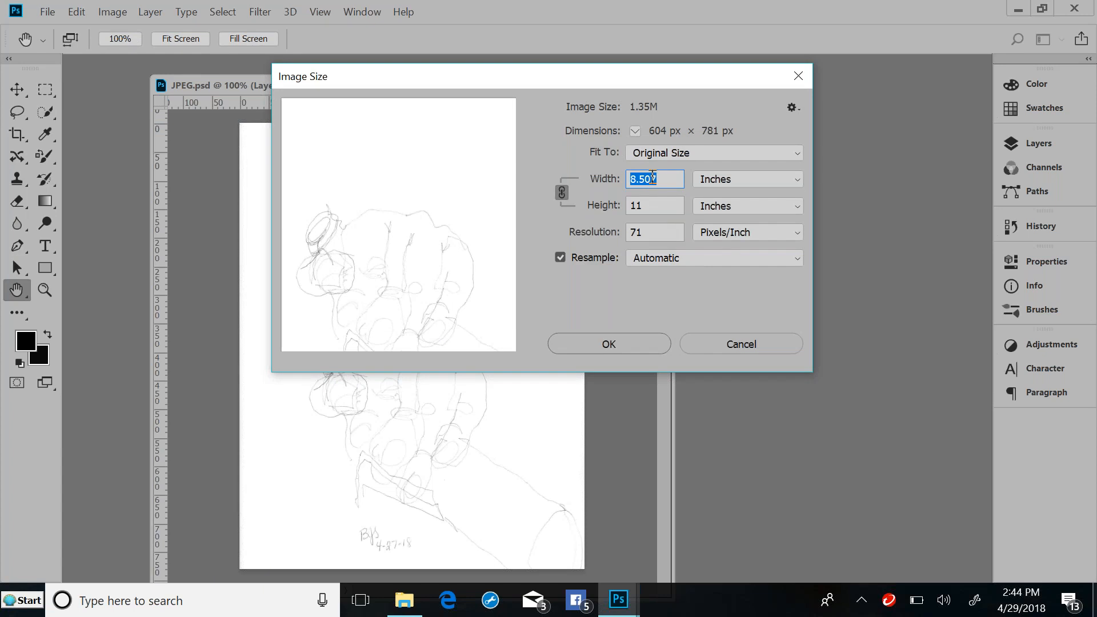
pyautogui.click(709, 181)
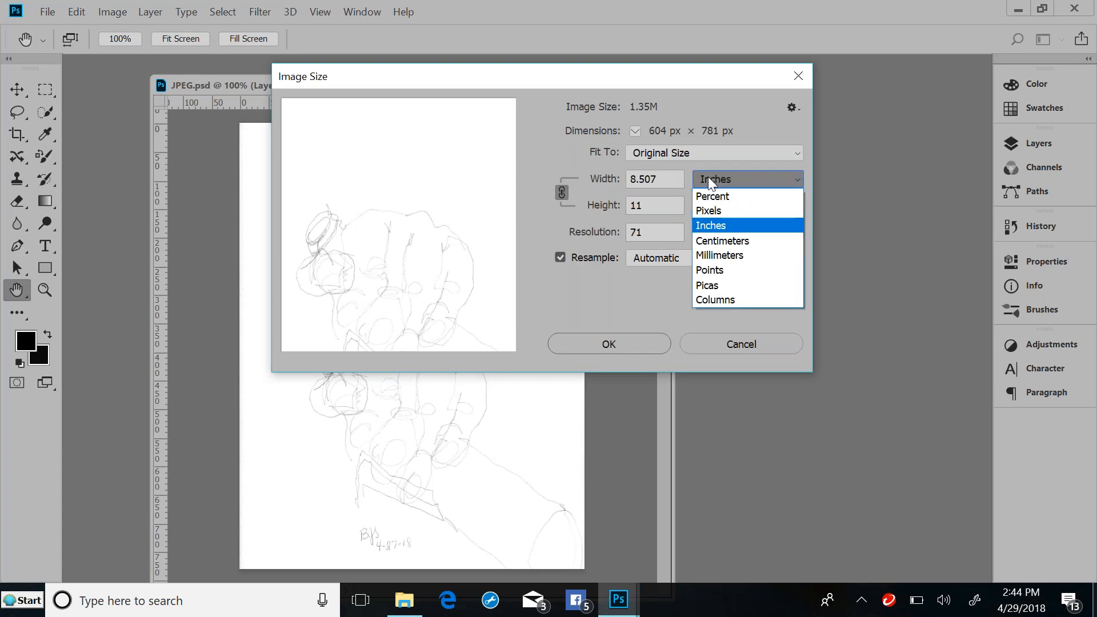
pyautogui.click(707, 213)
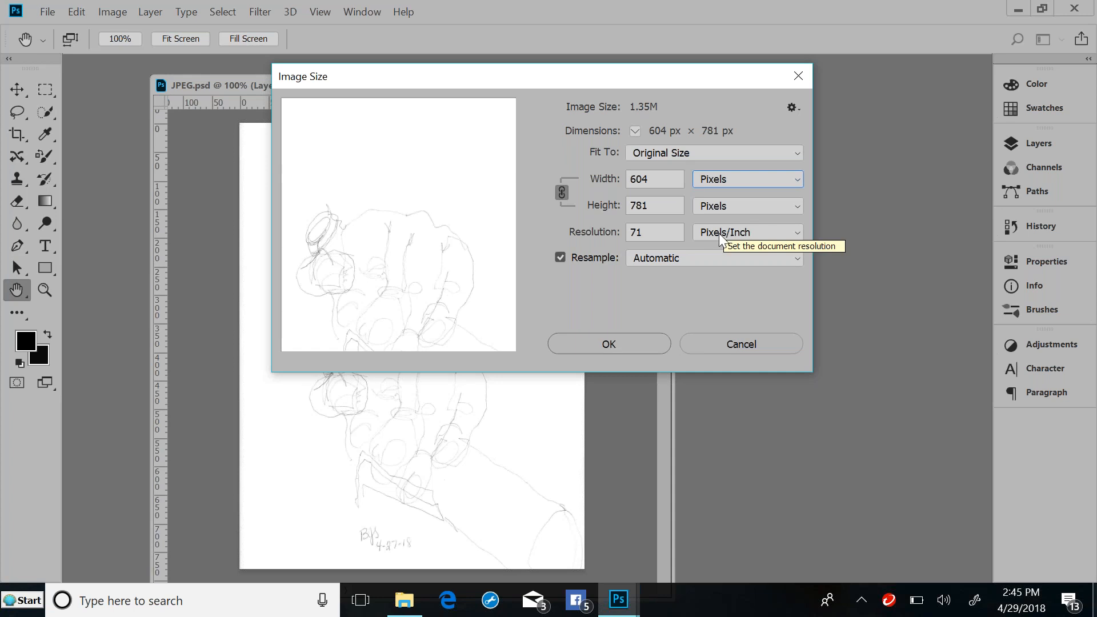
# Set the image resolution to 72 pixels/inch.
pyautogui.click(646, 231)
pyautogui.click(646, 230)
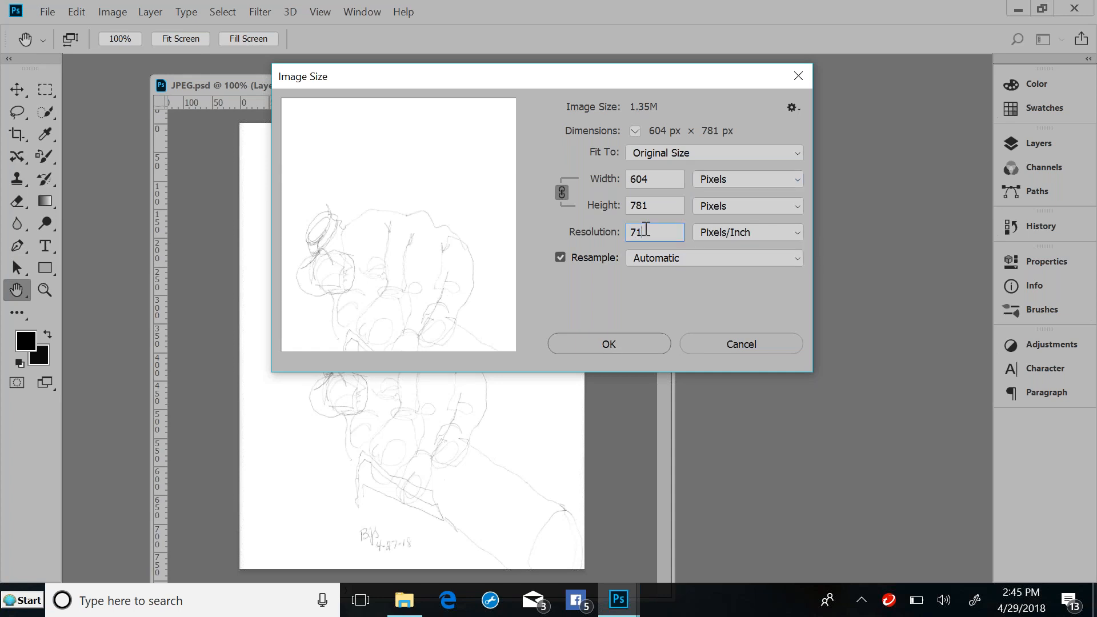
pyautogui.doubleClick(647, 229)
pyautogui.write('72')
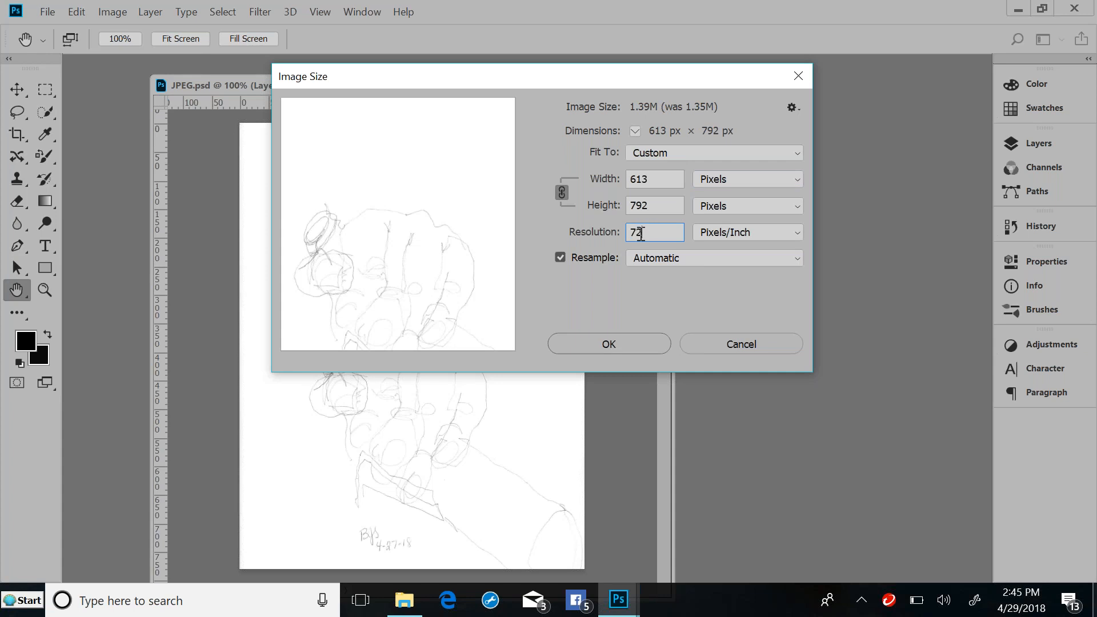
# Try a resolution of 300 pixels/inch to compare the image size, and return it to 72.
pyautogui.doubleClick(641, 233)
pyautogui.write('300')
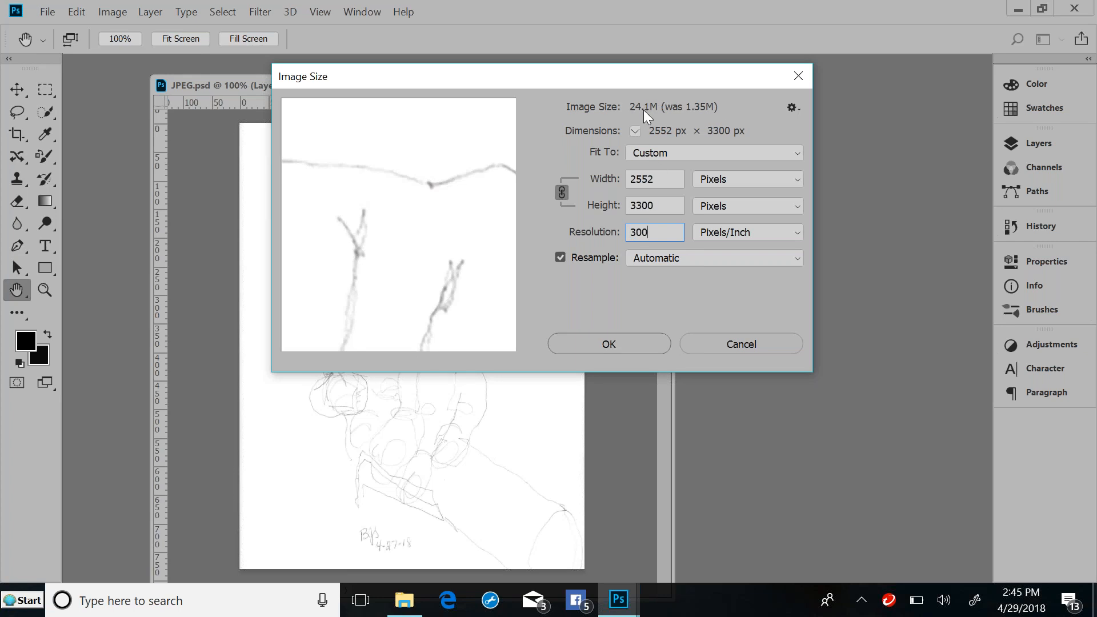
pyautogui.doubleClick(652, 233)
pyautogui.write('72')
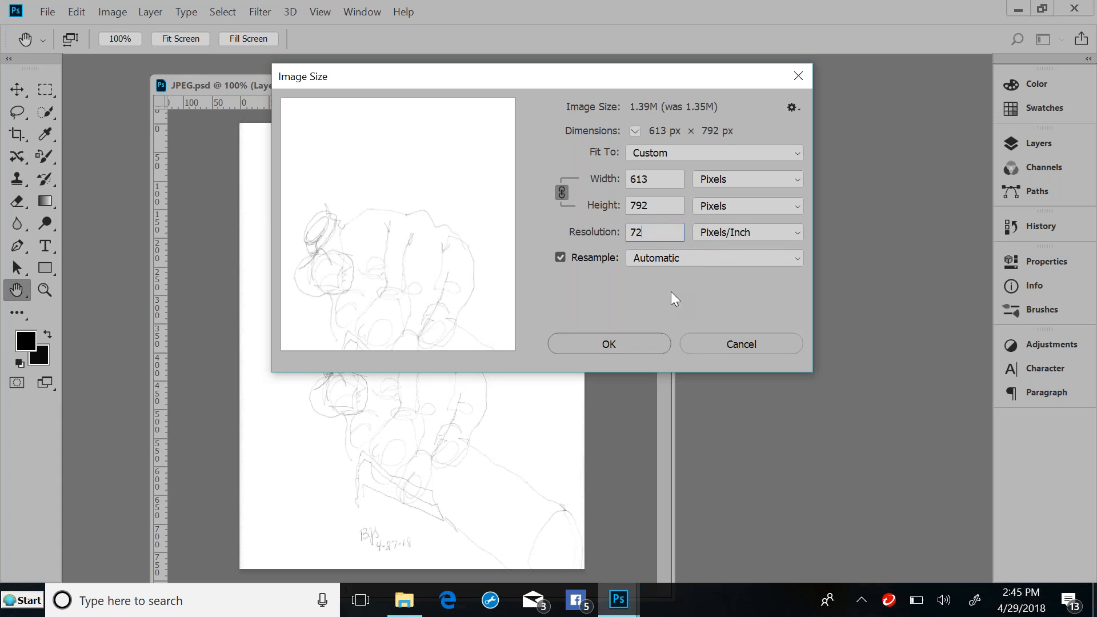
# Review the Scale Styles and resampling options, keep resampling on Automatic, and apply the image size change.
pyautogui.click(793, 108)
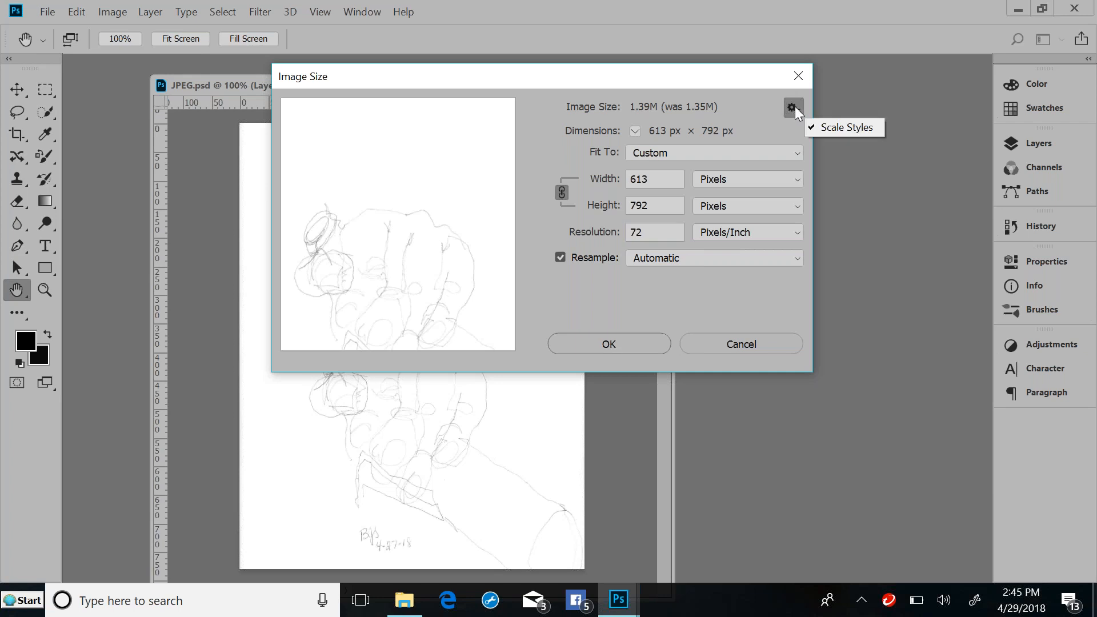
pyautogui.click(766, 117)
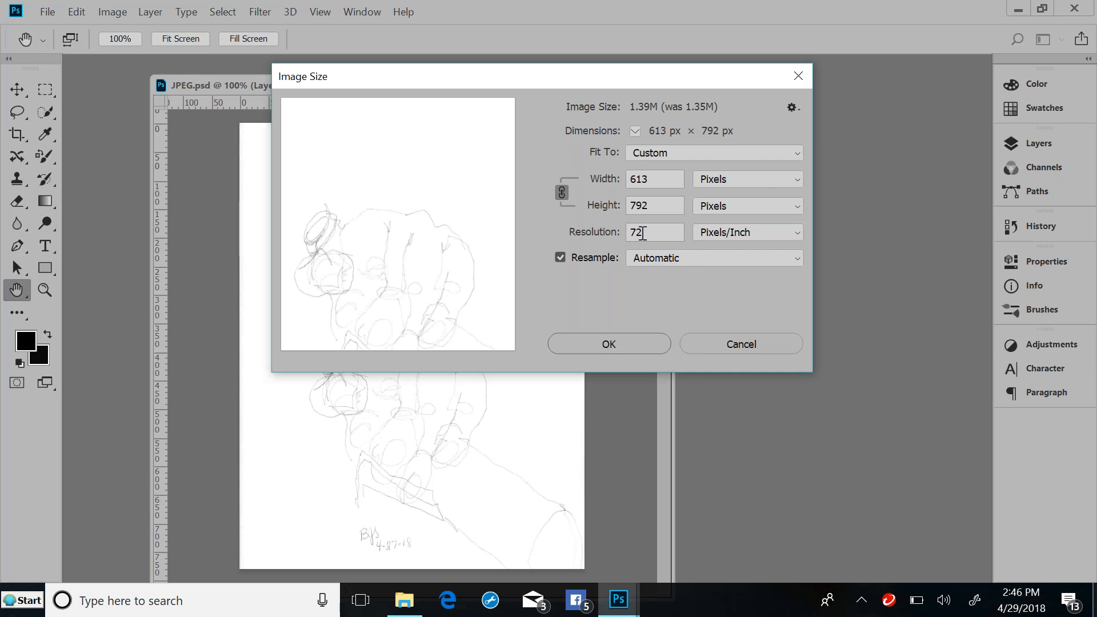
pyautogui.click(647, 262)
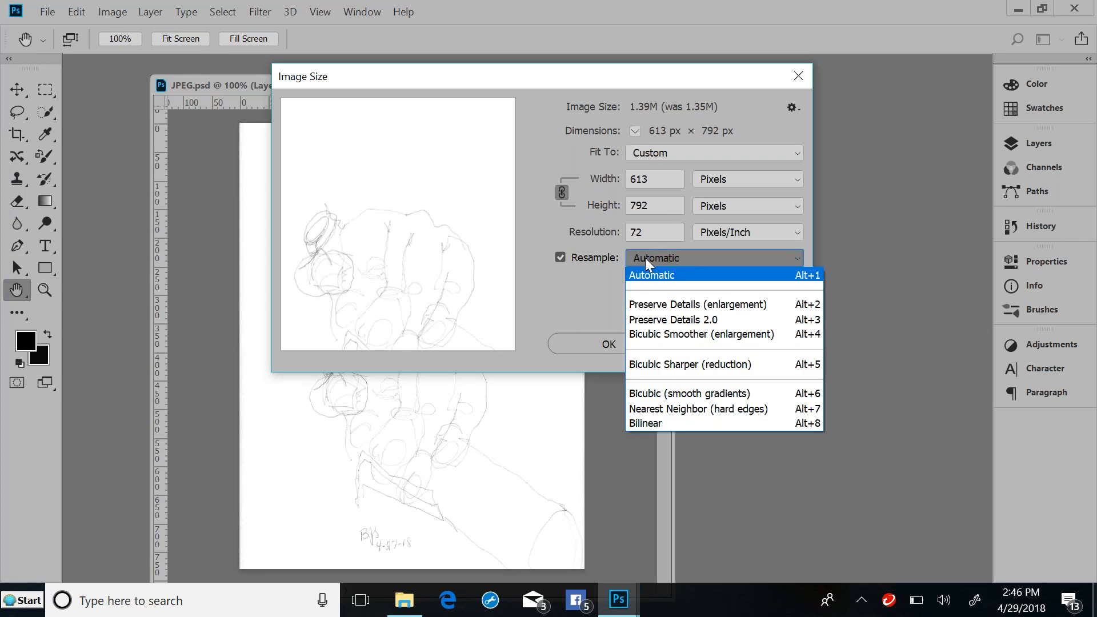
pyautogui.click(644, 258)
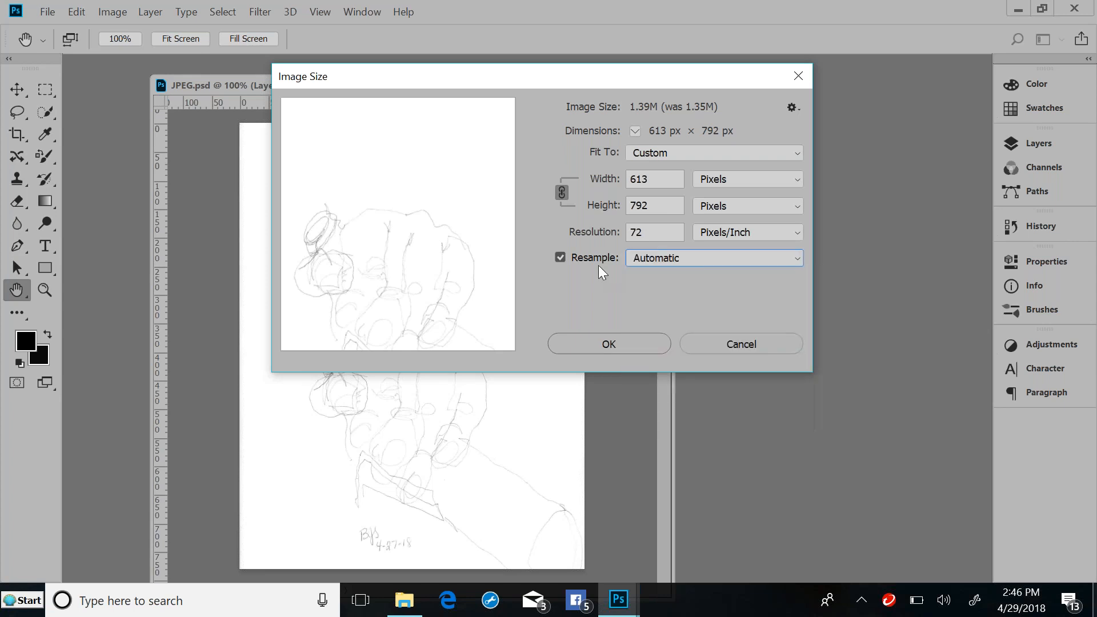
pyautogui.click(578, 338)
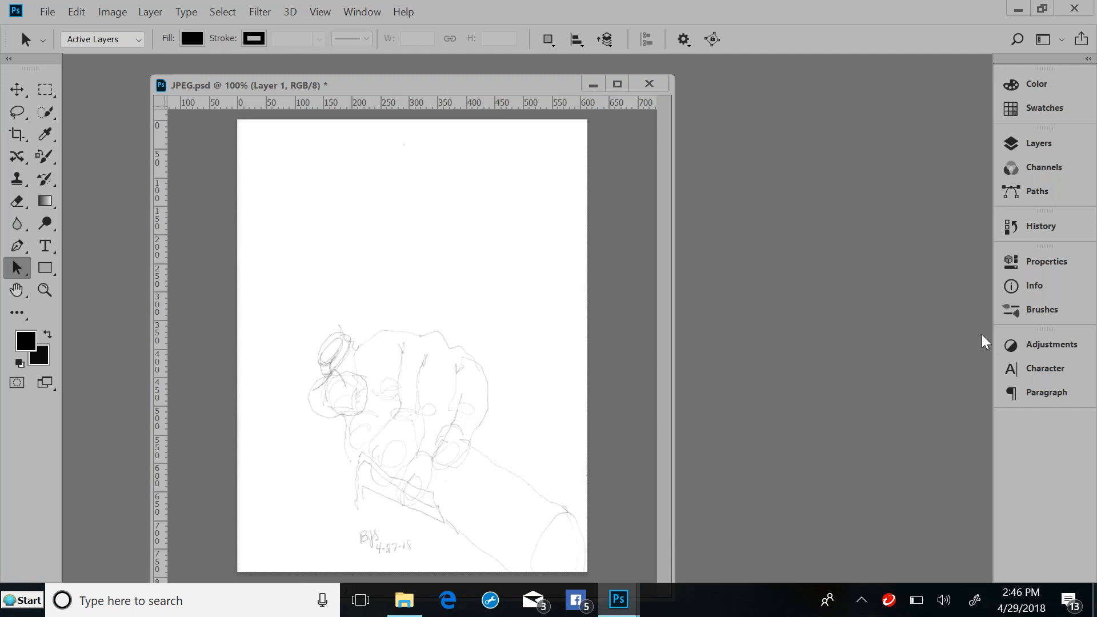
# Try a Brightness/Contrast adjustment layer over the sketch with the contrast increased.
pyautogui.click(1034, 345)
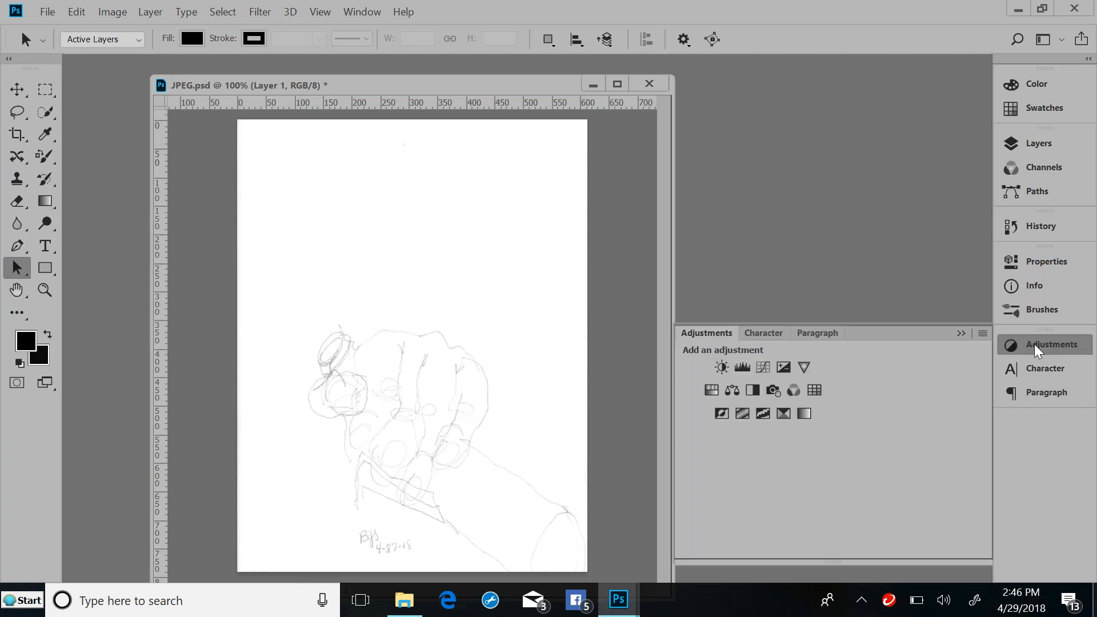
pyautogui.click(722, 368)
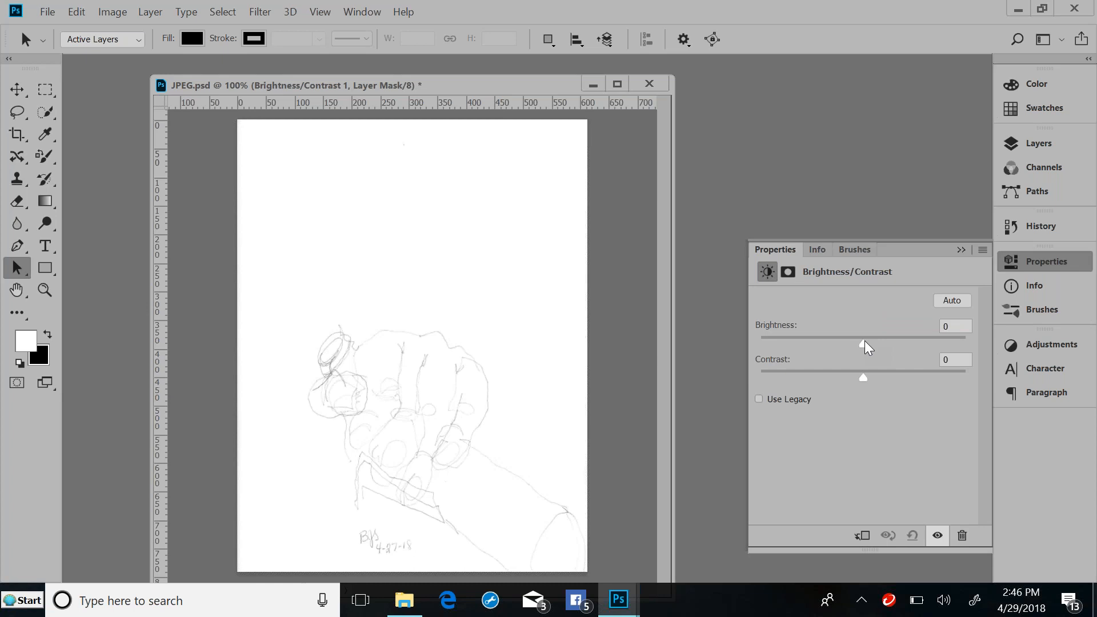
pyautogui.moveTo(864, 377); pyautogui.dragTo(938, 375)
pyautogui.click(959, 250)
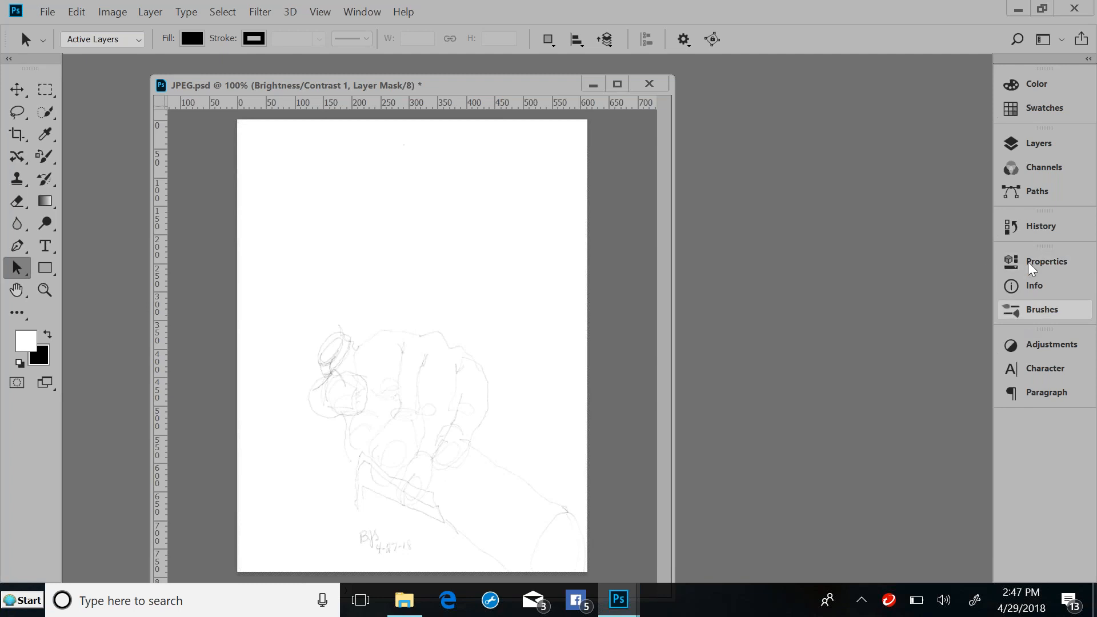
# Float the Layers panel group beside the document and delete the Brightness/Contrast adjustment layer.
pyautogui.click(1045, 137)
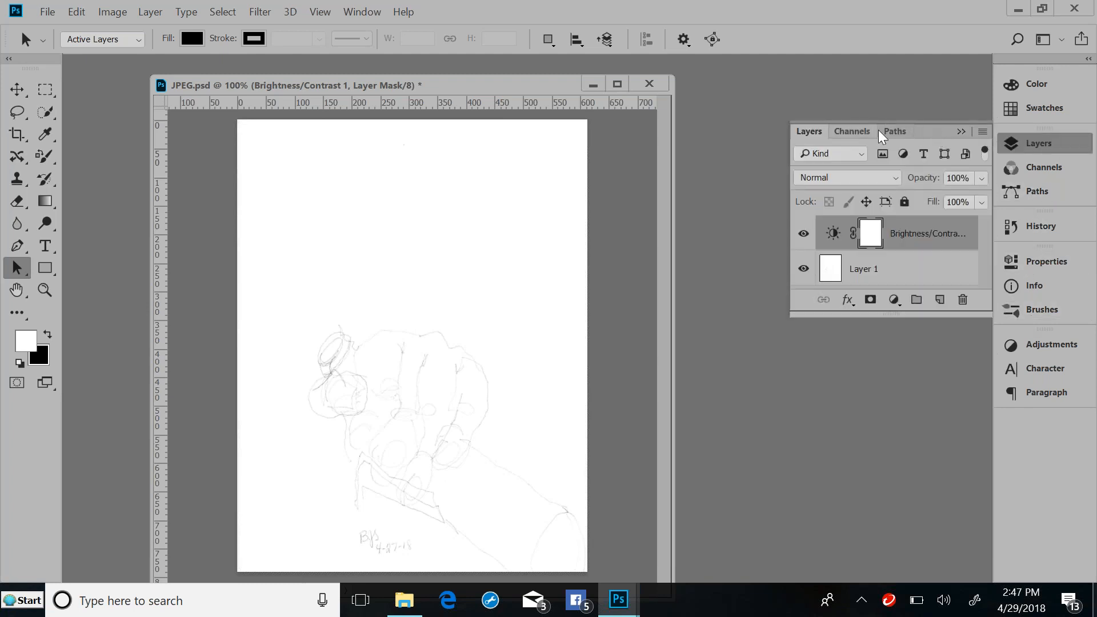
pyautogui.moveTo(930, 129); pyautogui.dragTo(808, 86)
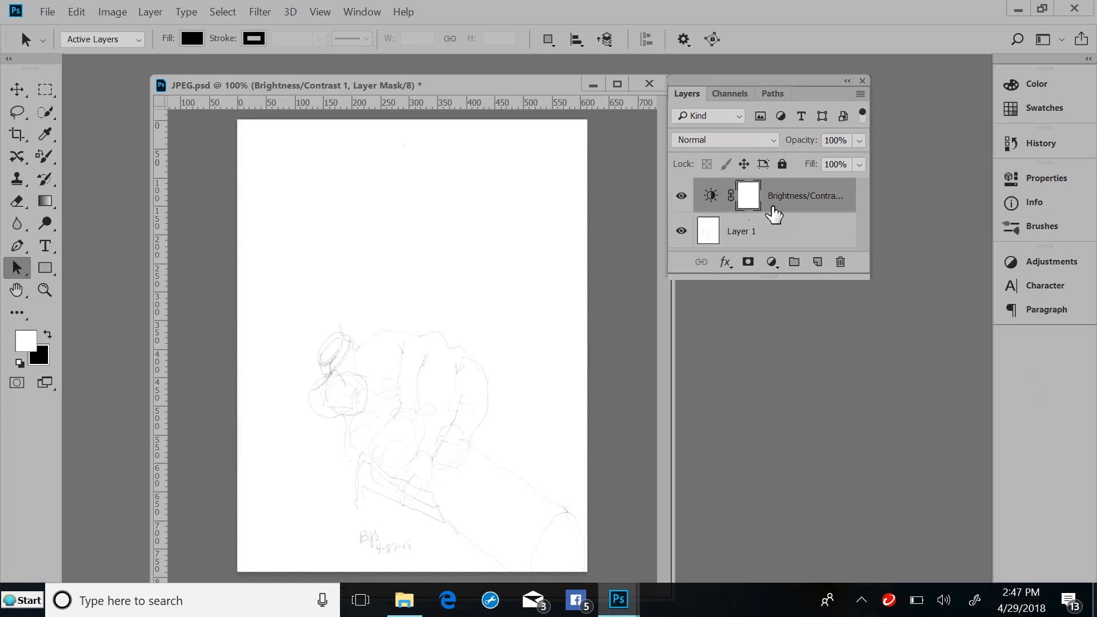
pyautogui.moveTo(794, 203); pyautogui.dragTo(840, 262)
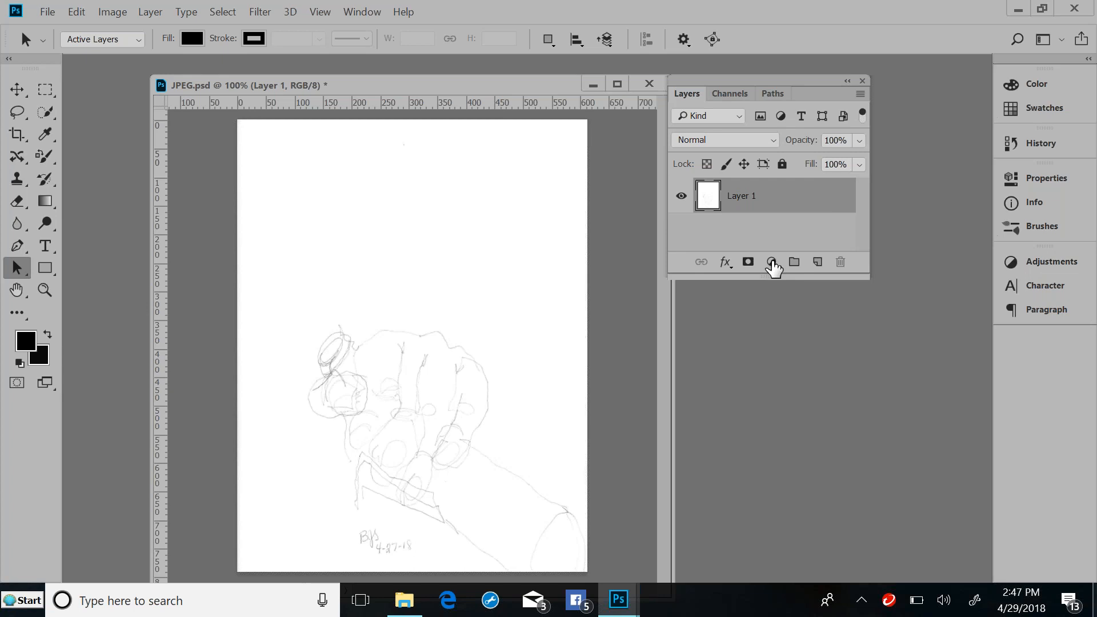
# Darken the sketch lines with a Levels adjustment layer, setting the black input level to 190 and the midtones to 1.23.
pyautogui.click(772, 264)
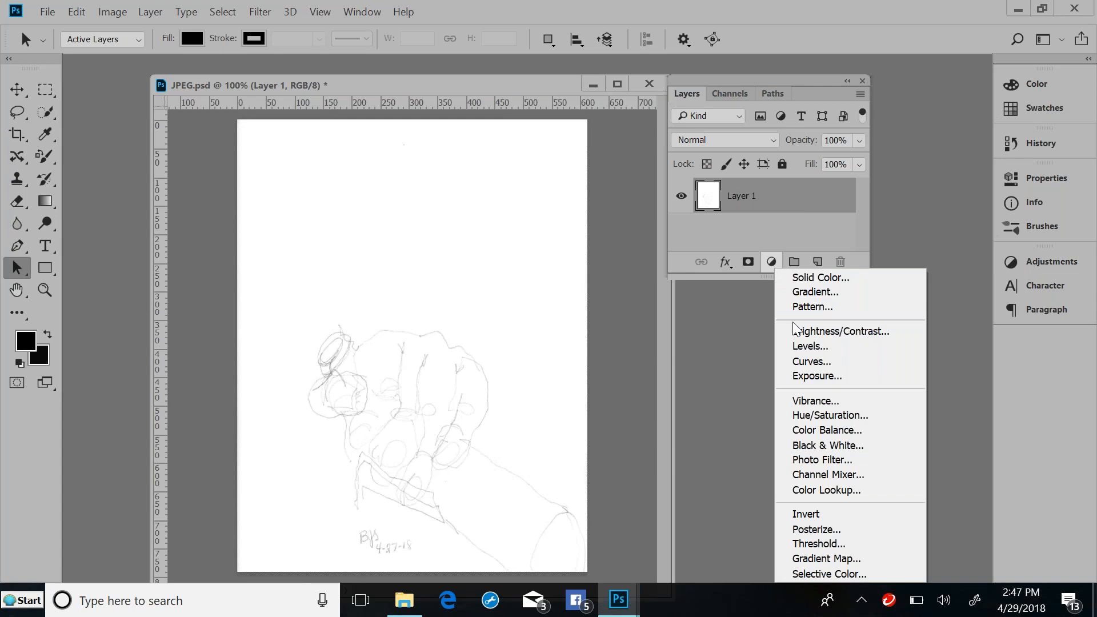
pyautogui.click(802, 348)
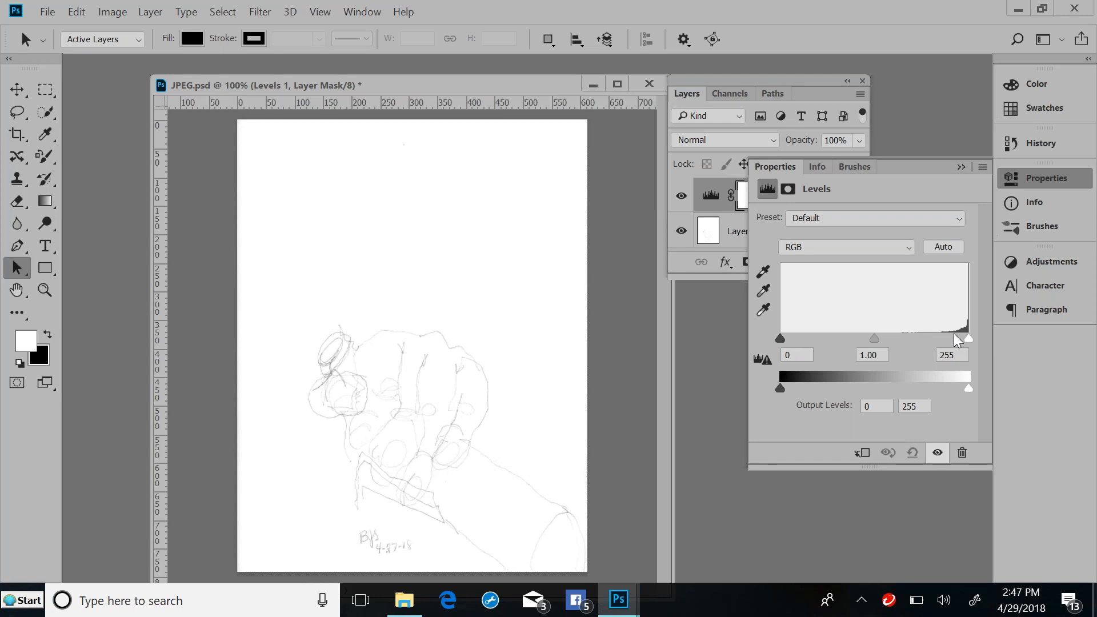
pyautogui.moveTo(780, 339); pyautogui.dragTo(931, 341)
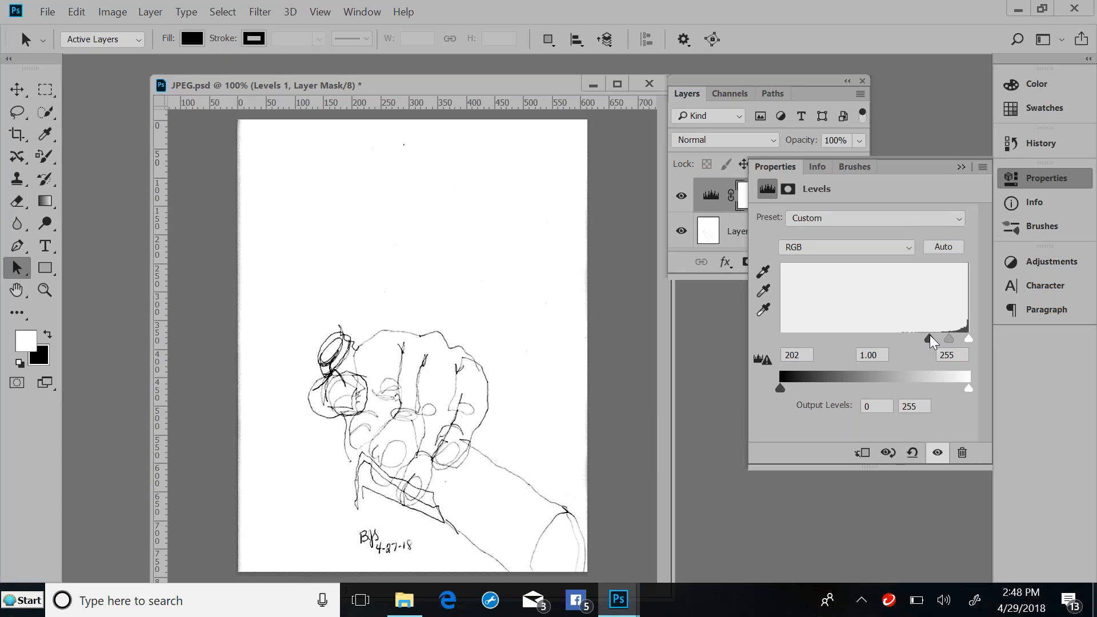
pyautogui.moveTo(931, 342); pyautogui.dragTo(914, 343)
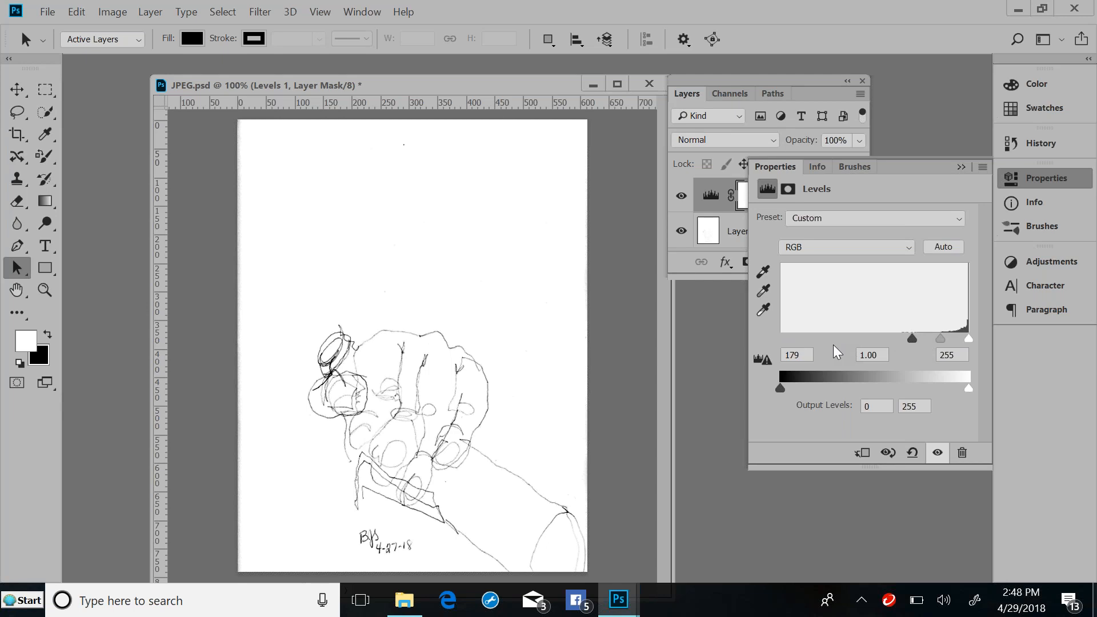
pyautogui.moveTo(941, 338)
pyautogui.mouseDown()
pyautogui.moveTo(960, 346)
pyautogui.moveTo(930, 350)
pyautogui.moveTo(947, 349)
pyautogui.moveTo(922, 339)
pyautogui.mouseUp()
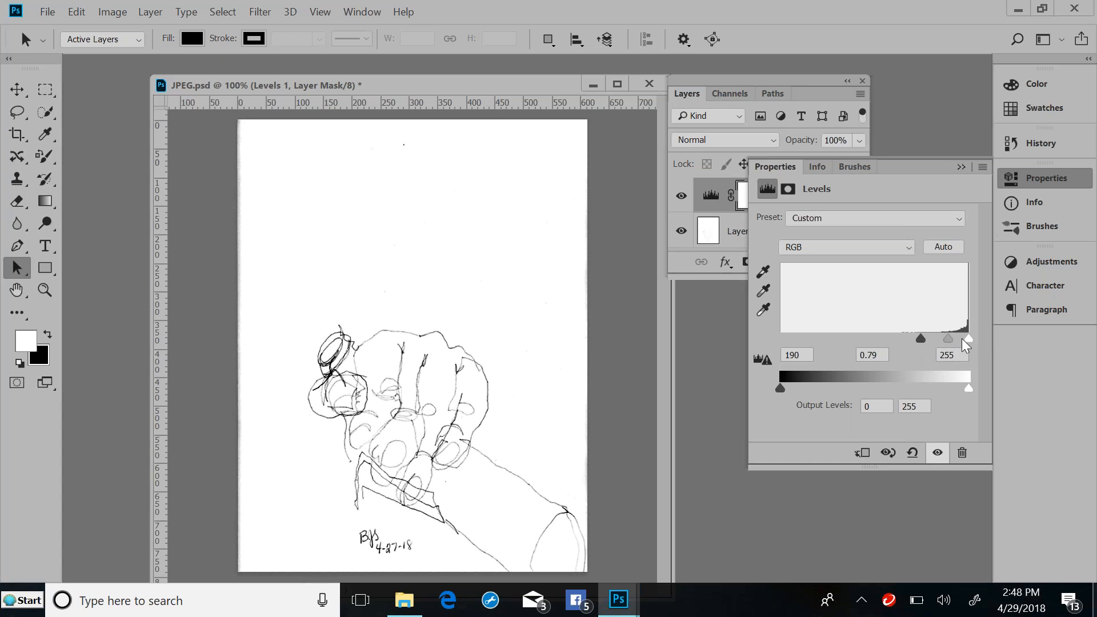
pyautogui.moveTo(949, 343); pyautogui.dragTo(942, 342)
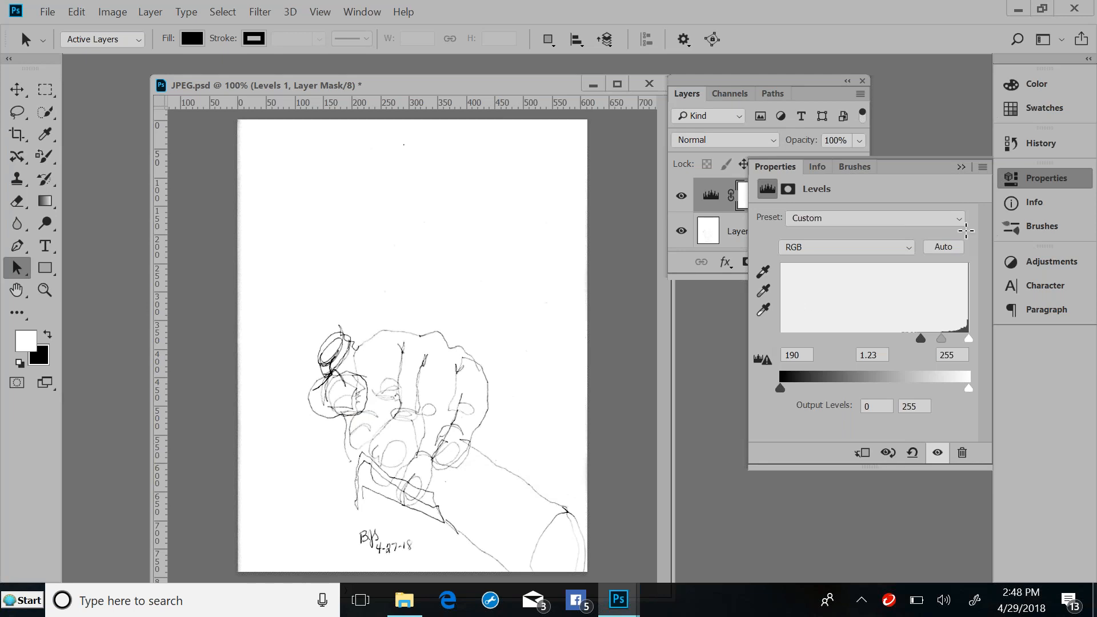
pyautogui.click(961, 168)
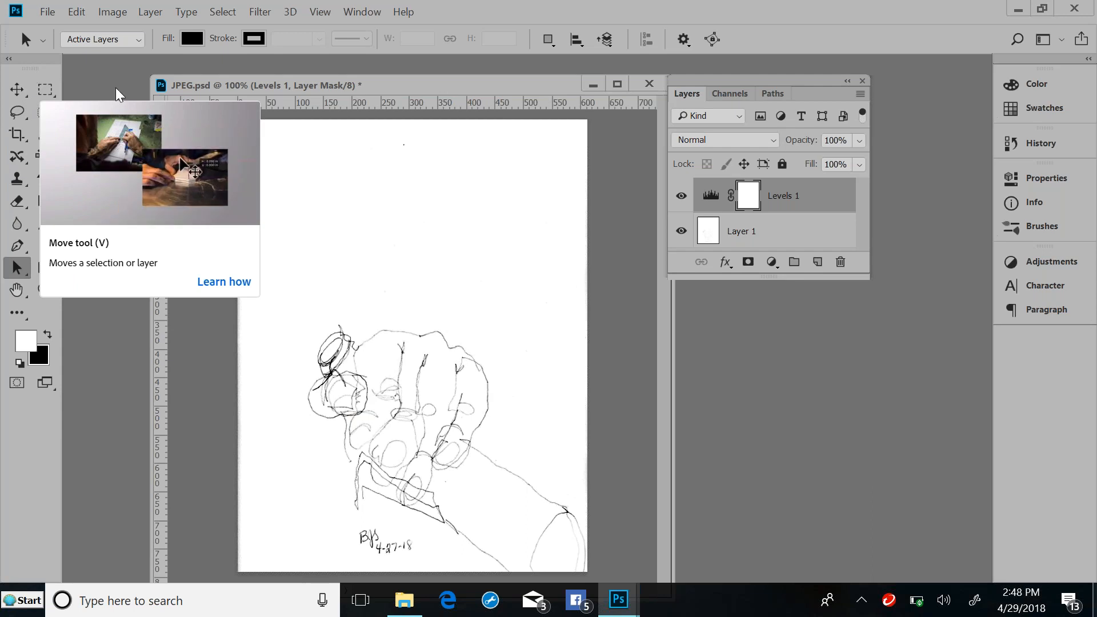
# Turn off Use Rich Tooltips in the Tools preferences and apply the change.
pyautogui.click(48, 13)
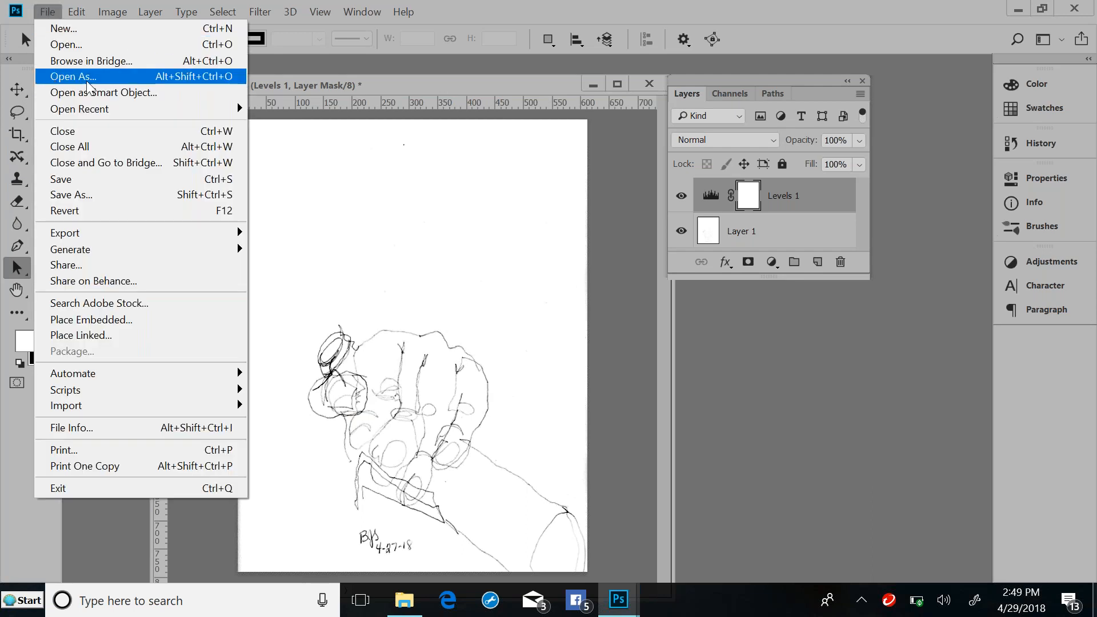
pyautogui.moveTo(85, 16)
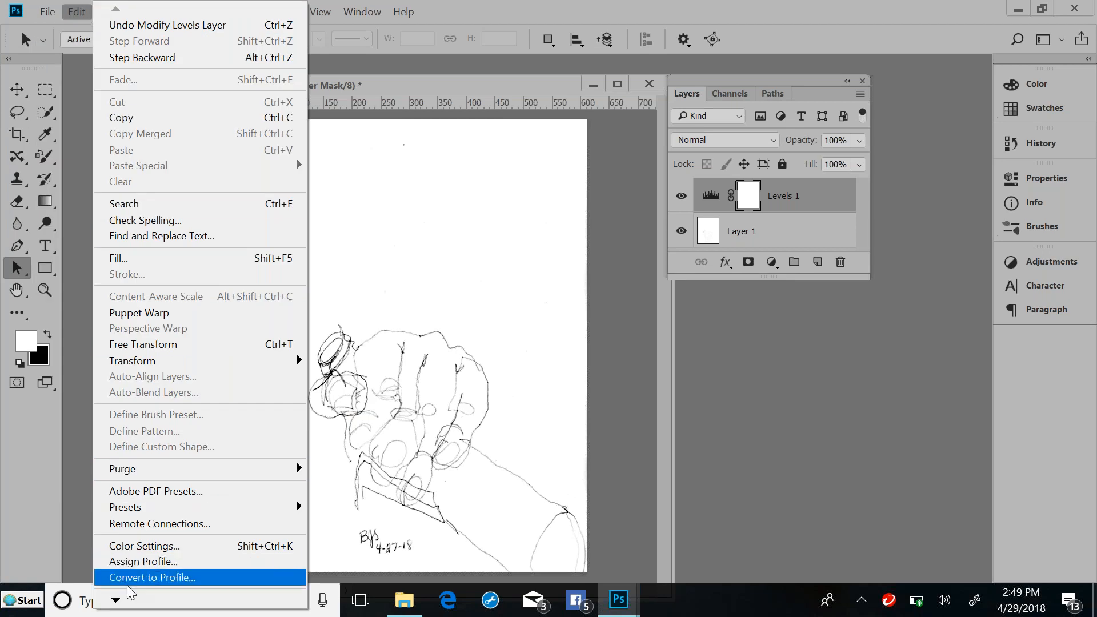
pyautogui.moveTo(117, 600)
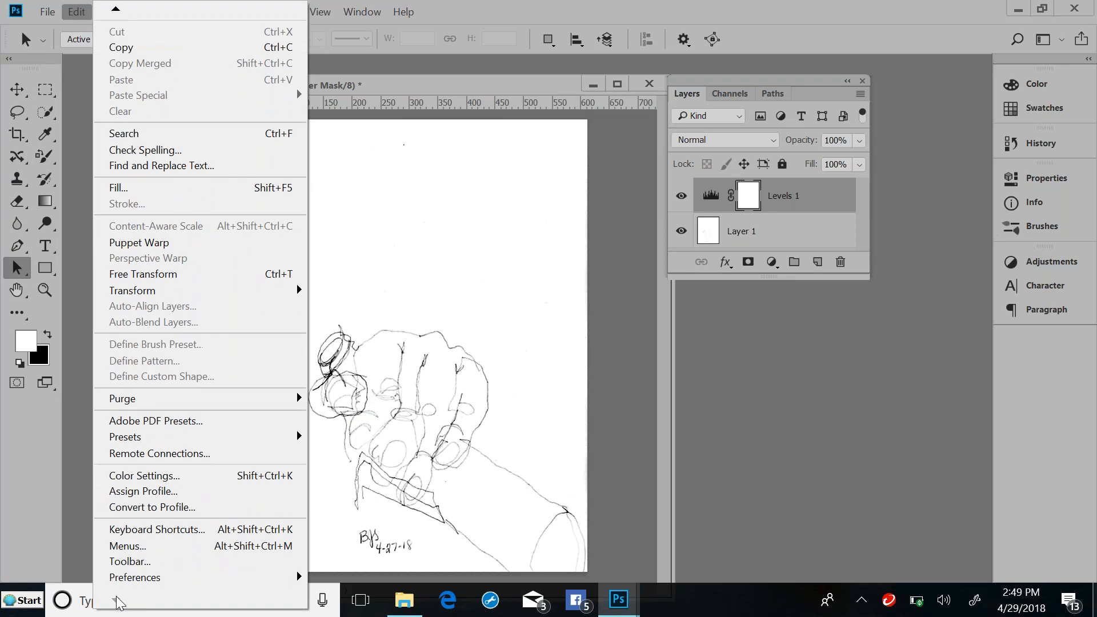
pyautogui.moveTo(124, 582)
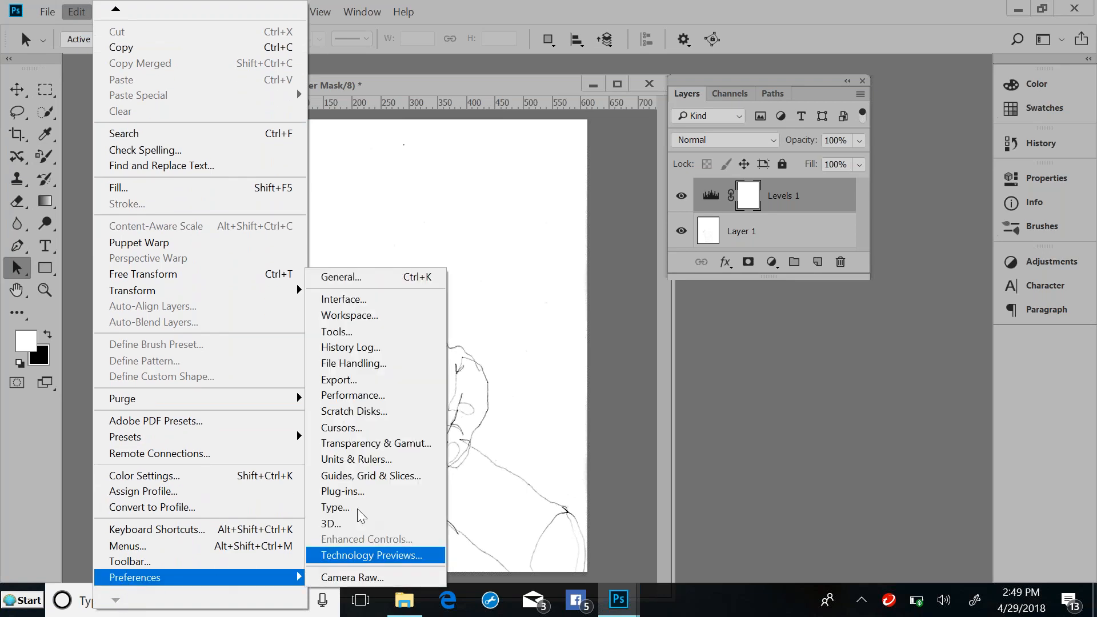
pyautogui.click(372, 316)
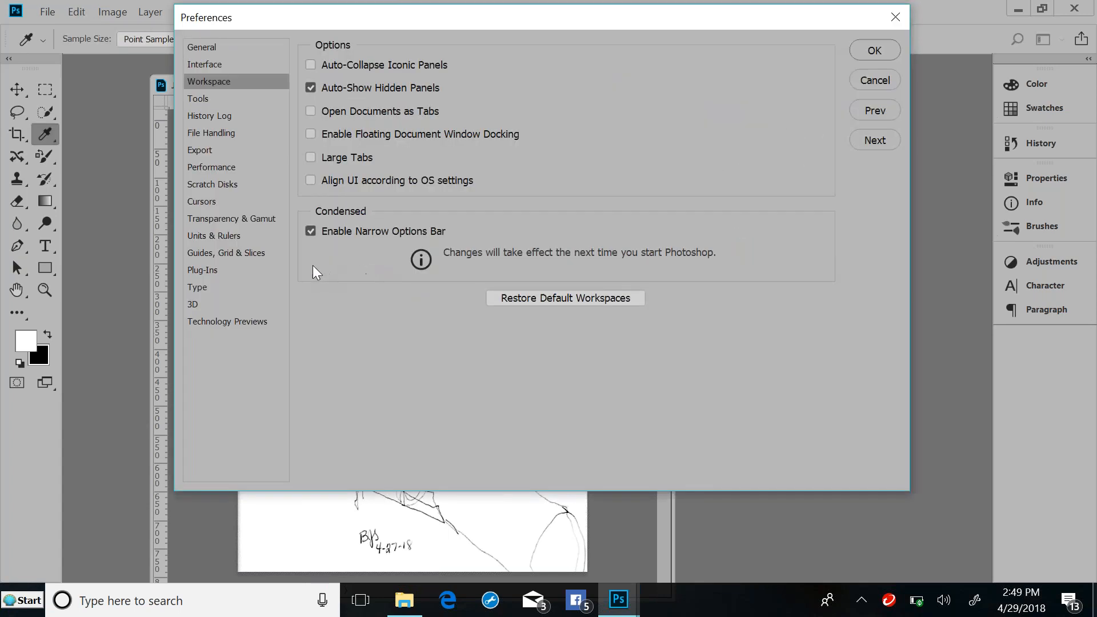
pyautogui.click(228, 68)
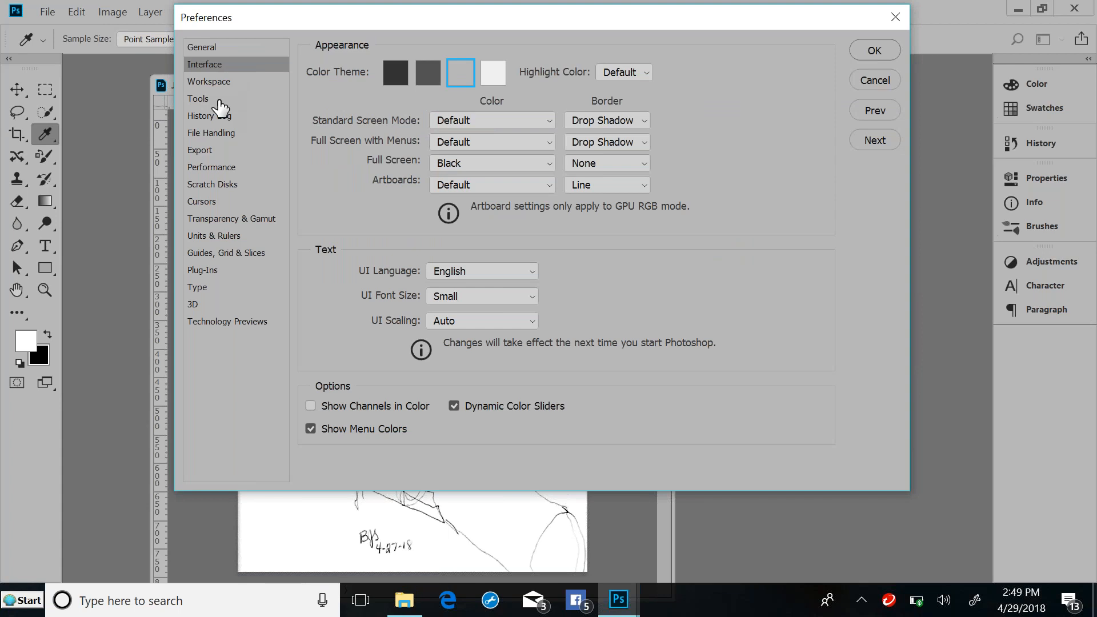
pyautogui.click(220, 101)
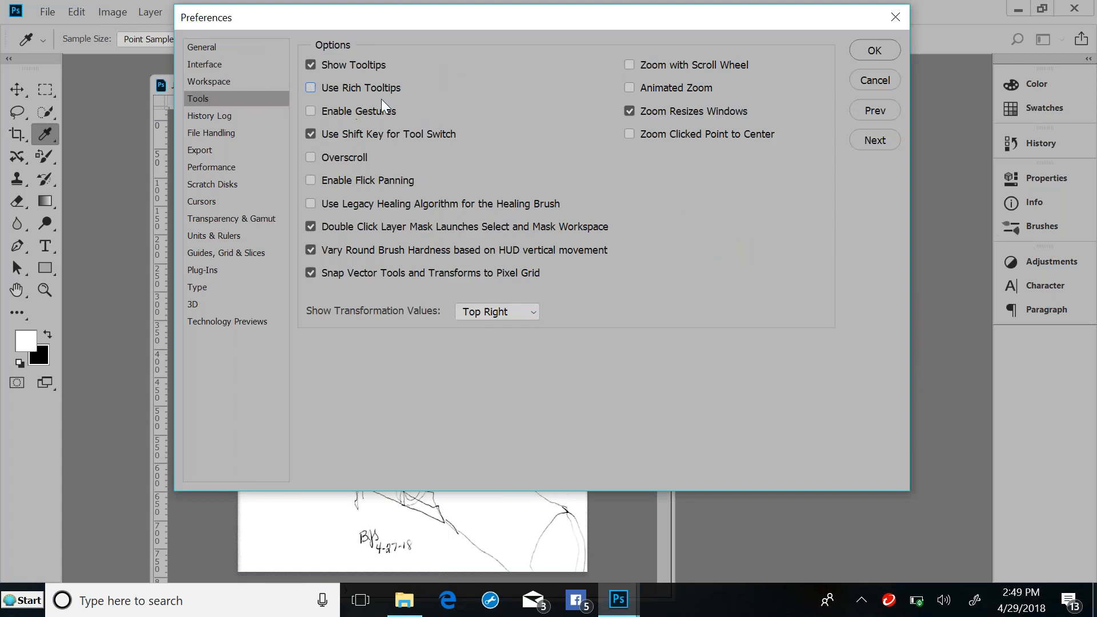
pyautogui.click(870, 53)
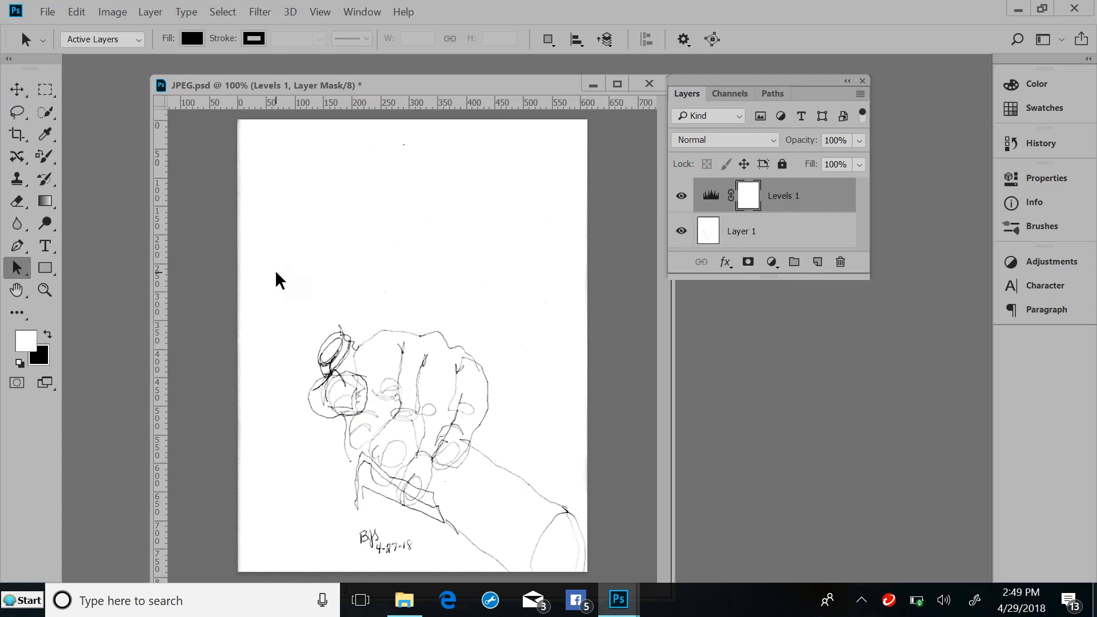
# Move the sketch on Layer 1 up by about 110 pixels and lengthen the floating Layers panel.
pyautogui.click(21, 92)
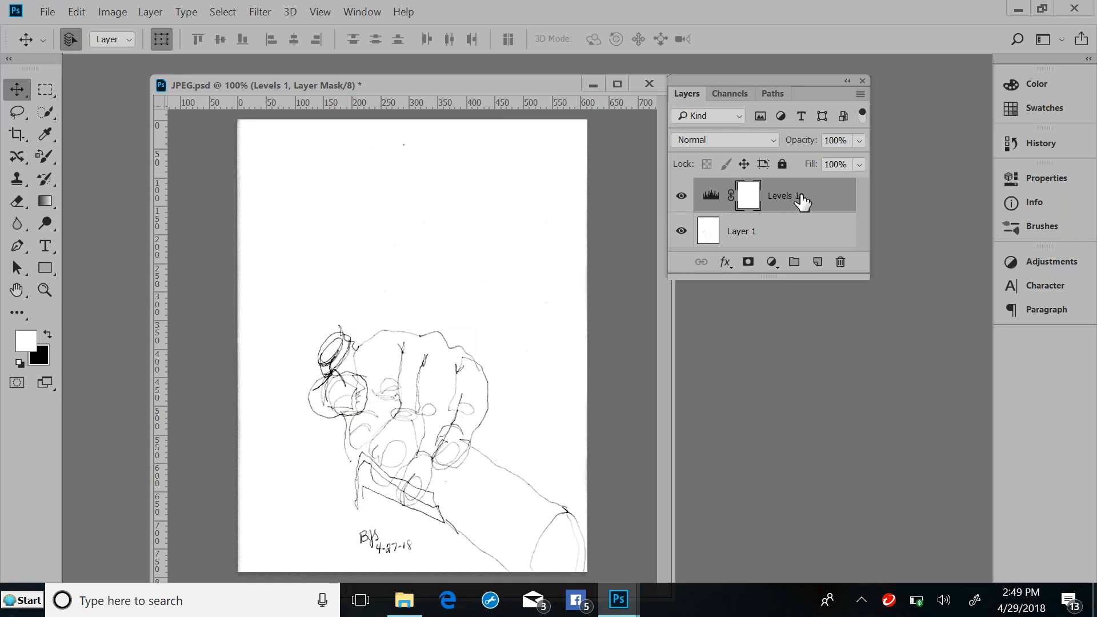
pyautogui.click(793, 236)
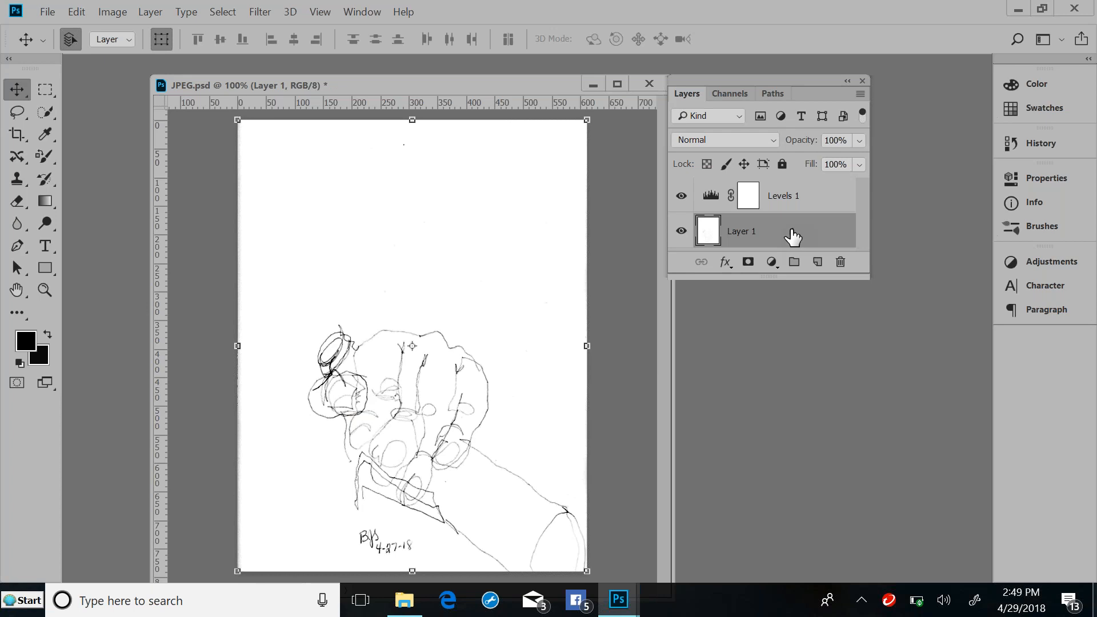
pyautogui.moveTo(419, 428); pyautogui.dragTo(419, 364)
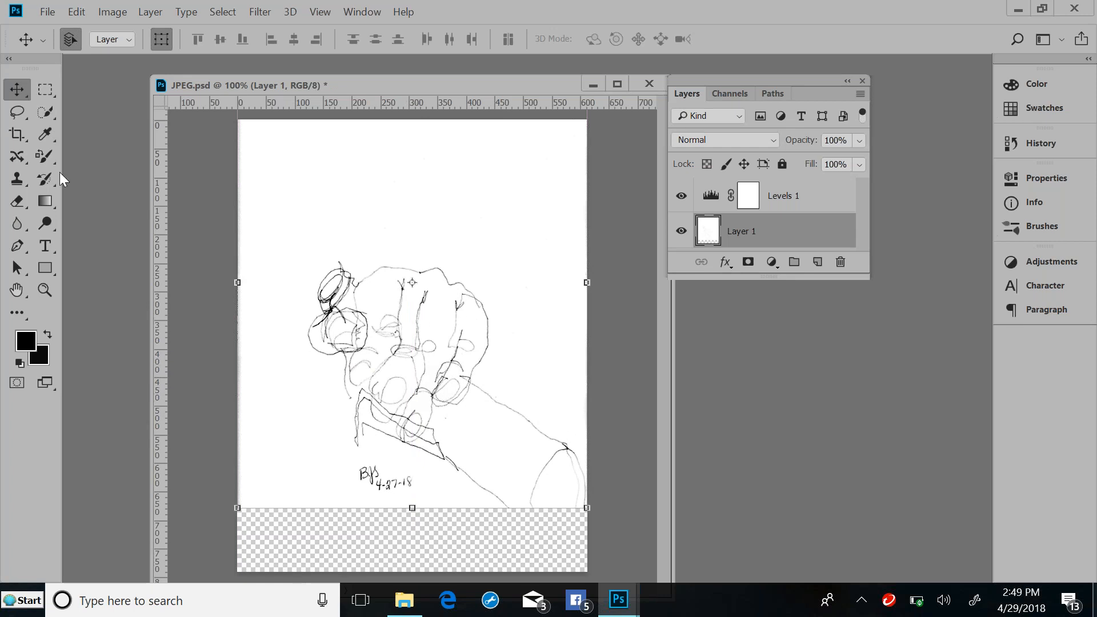
pyautogui.click(45, 90)
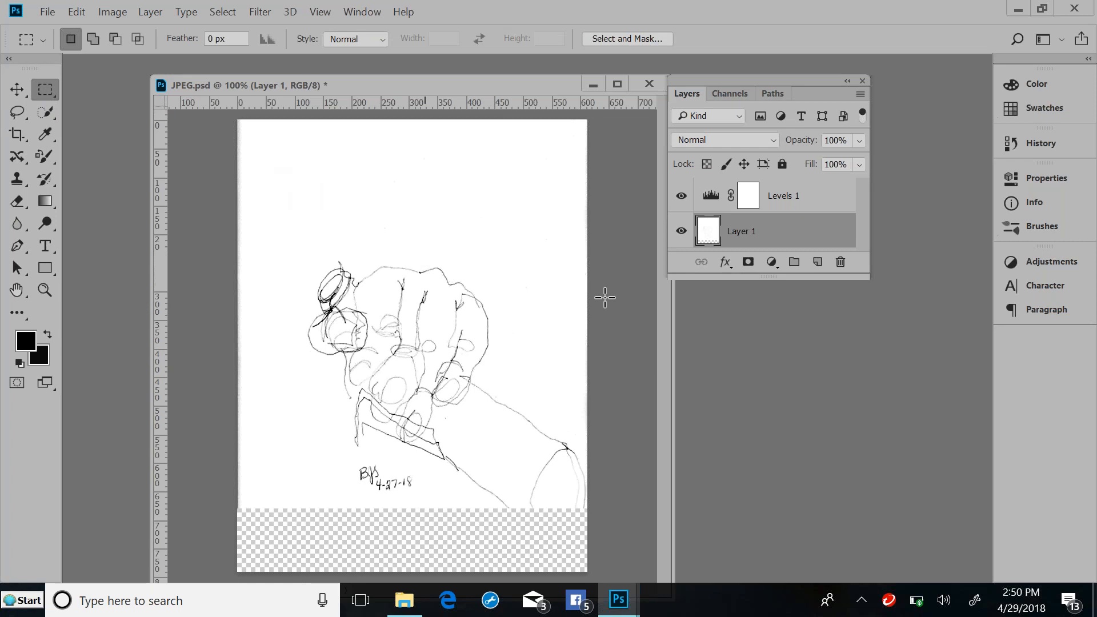
pyautogui.moveTo(766, 277); pyautogui.dragTo(783, 417)
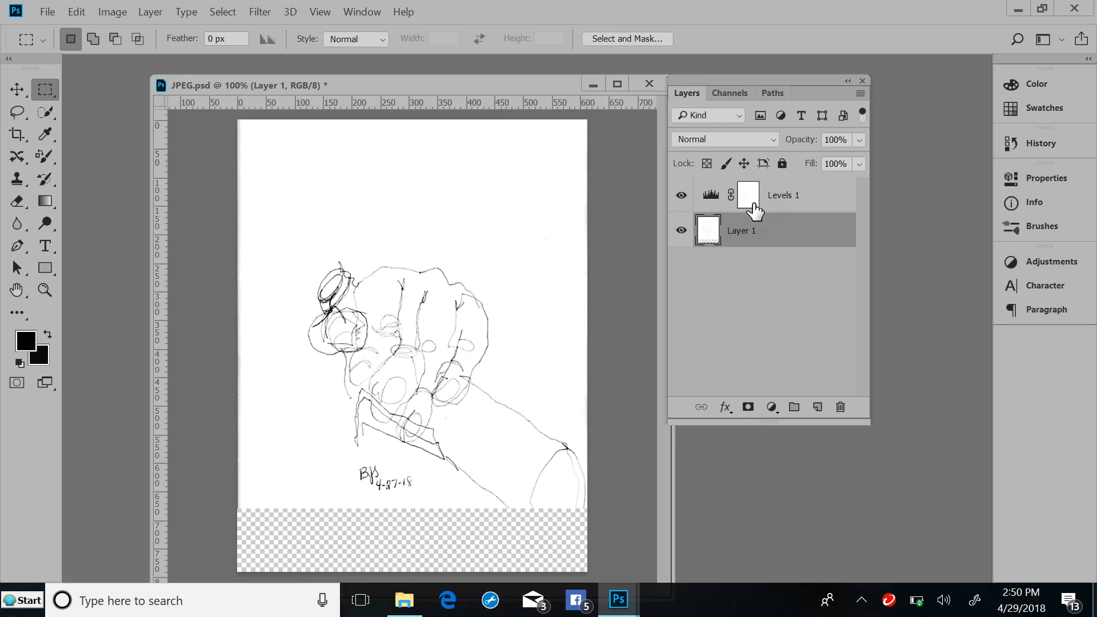
# Select the layer mask of the Levels adjustment and switch to the Brush tool.
pyautogui.click(748, 195)
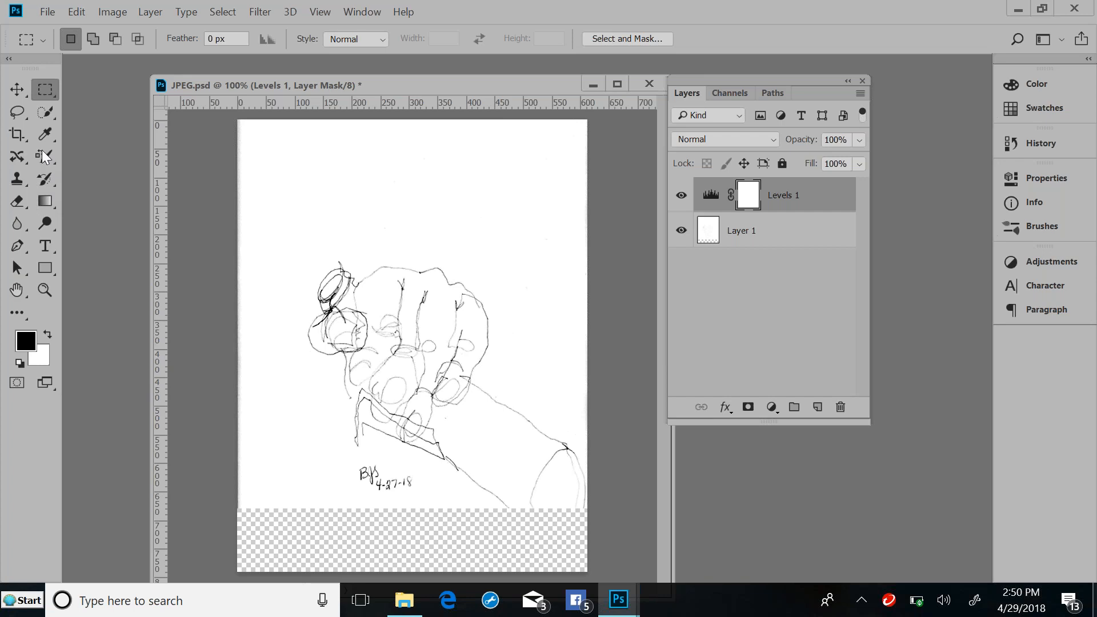
pyautogui.click(44, 112)
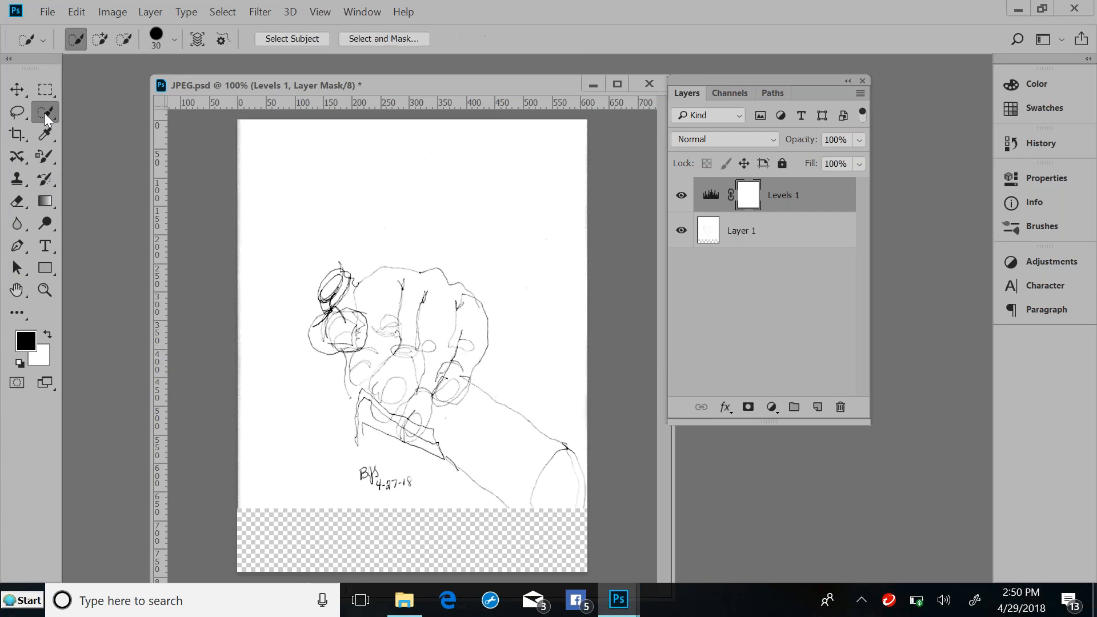
pyautogui.click(42, 153)
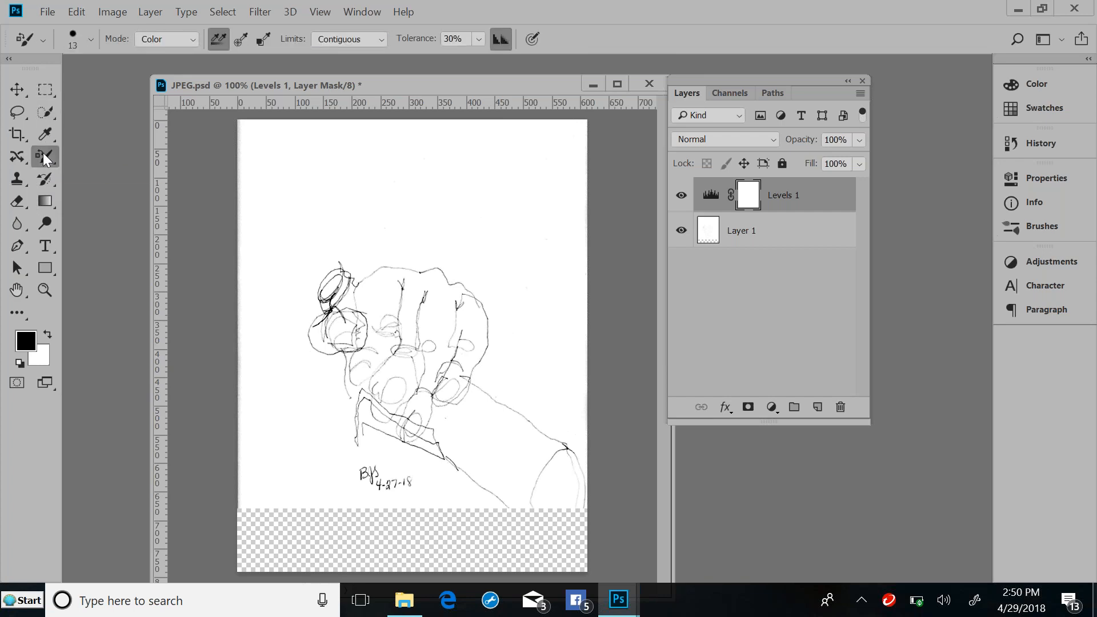
pyautogui.click(44, 182)
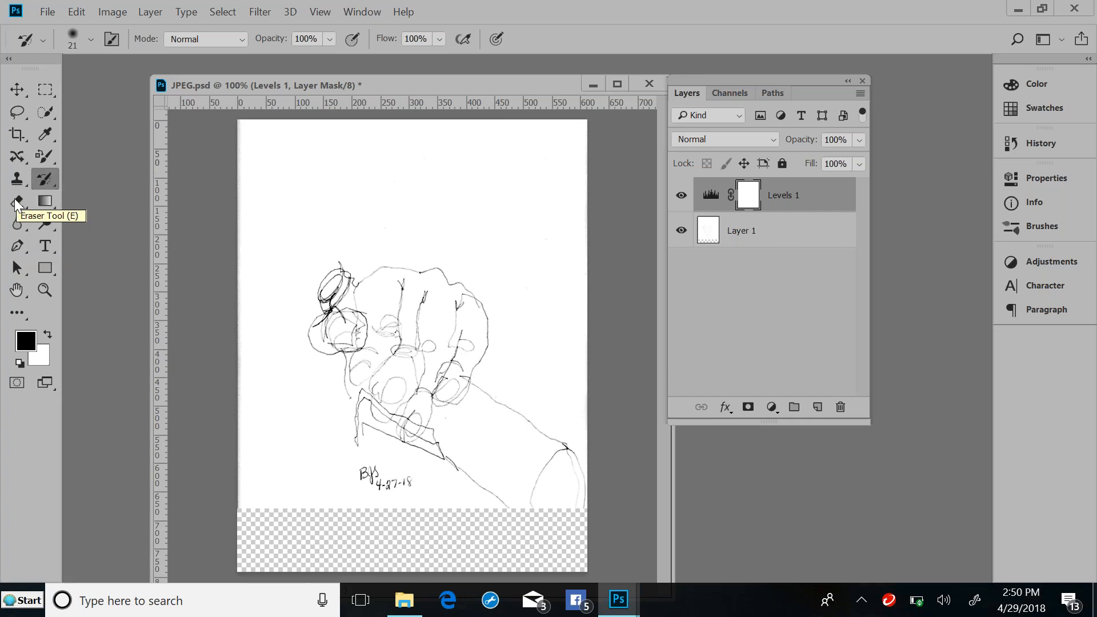
pyautogui.rightClick(47, 179)
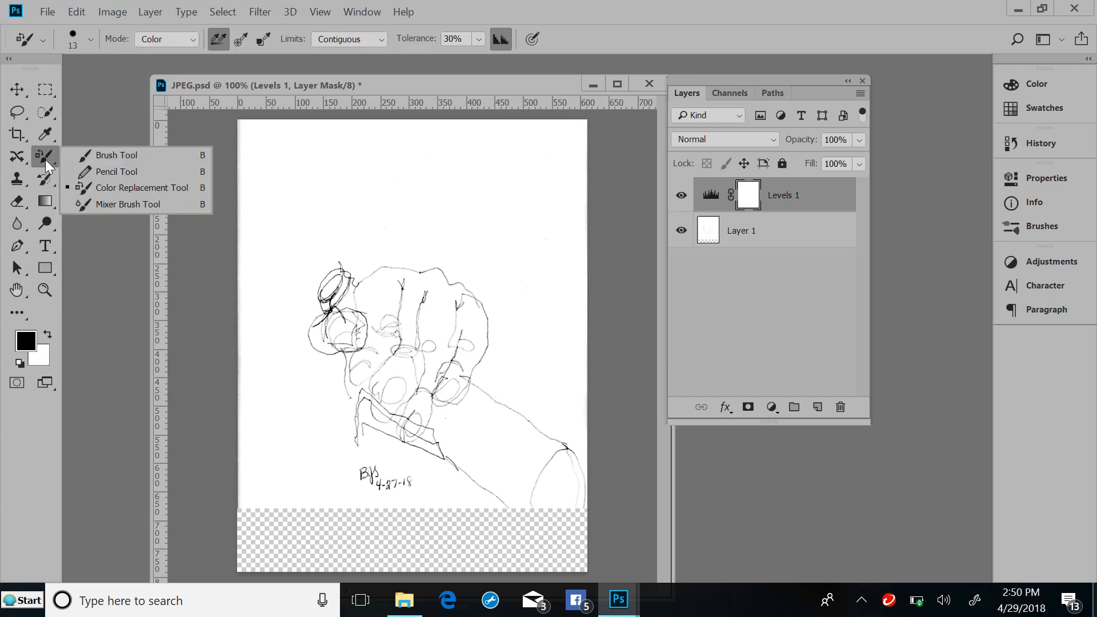
pyautogui.click(82, 155)
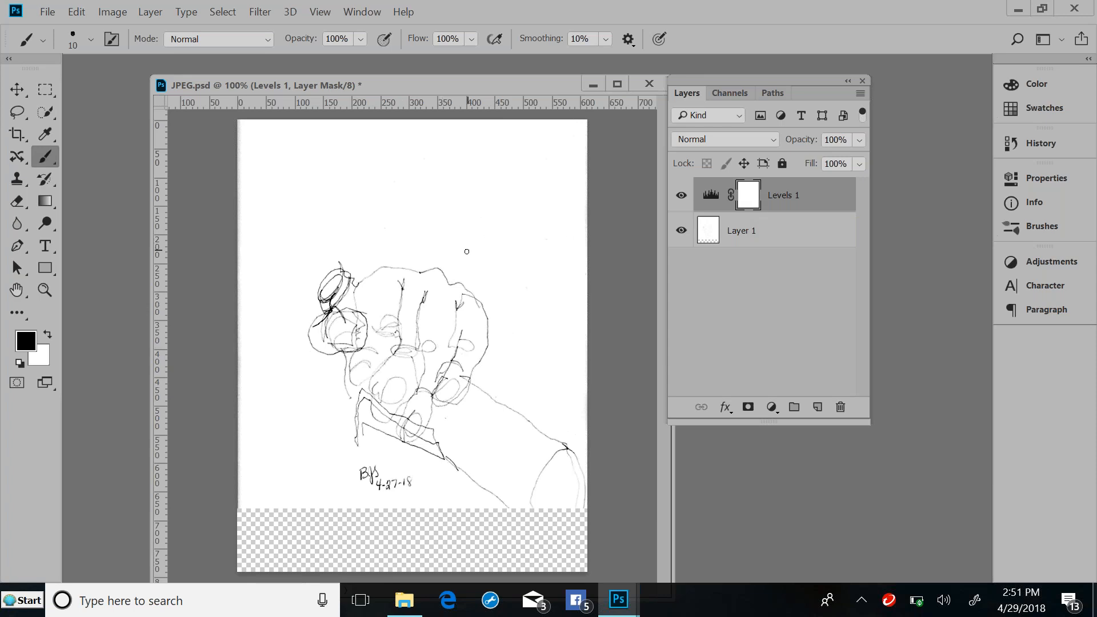
# Paint black on the Levels mask over the upper-left part of the sketch with a size 45 brush, and hide the Levels layer.
pyautogui.press(']')
pyautogui.press(']')
pyautogui.press(']')
pyautogui.press(']')
pyautogui.moveTo(432, 273); pyautogui.dragTo(448, 275)
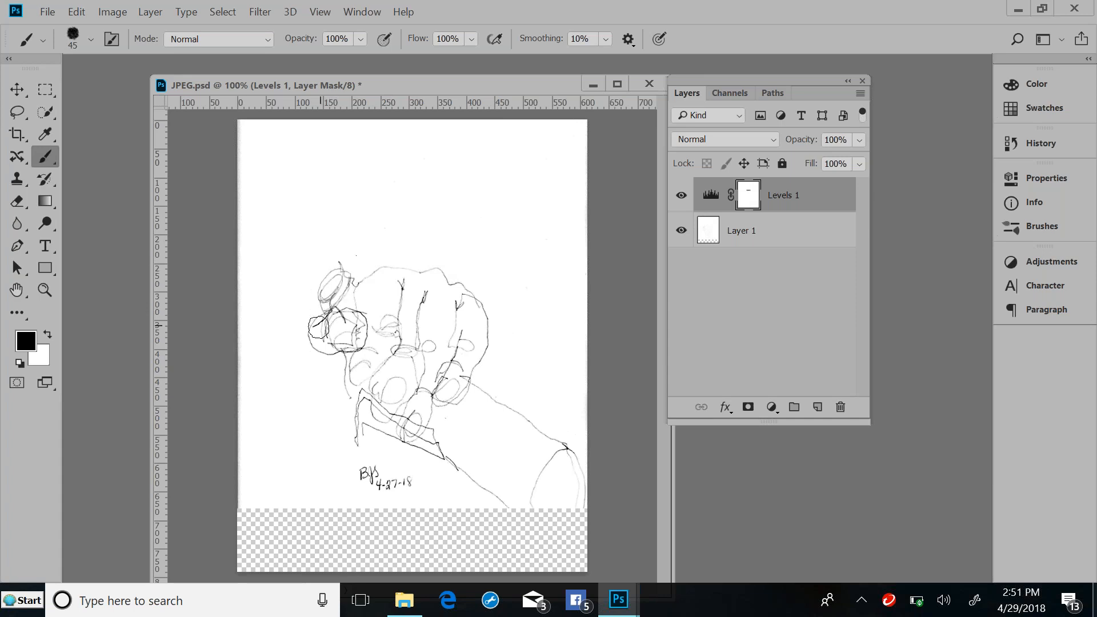
pyautogui.moveTo(318, 334)
pyautogui.mouseDown()
pyautogui.moveTo(350, 303)
pyautogui.moveTo(342, 358)
pyautogui.moveTo(371, 337)
pyautogui.moveTo(350, 352)
pyautogui.moveTo(372, 360)
pyautogui.mouseUp()
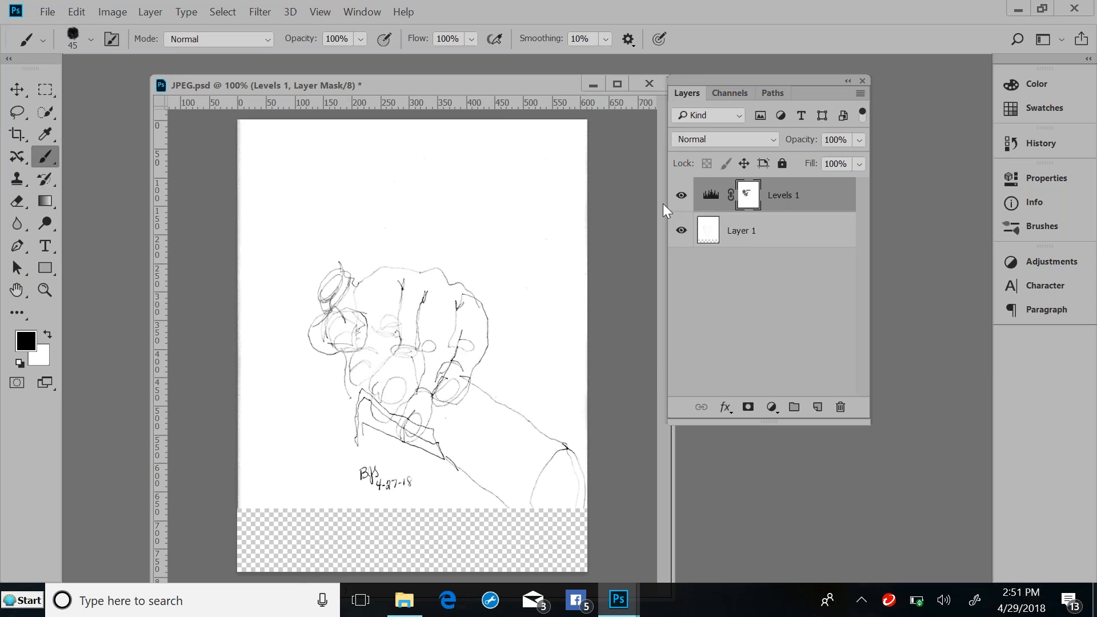
pyautogui.click(680, 195)
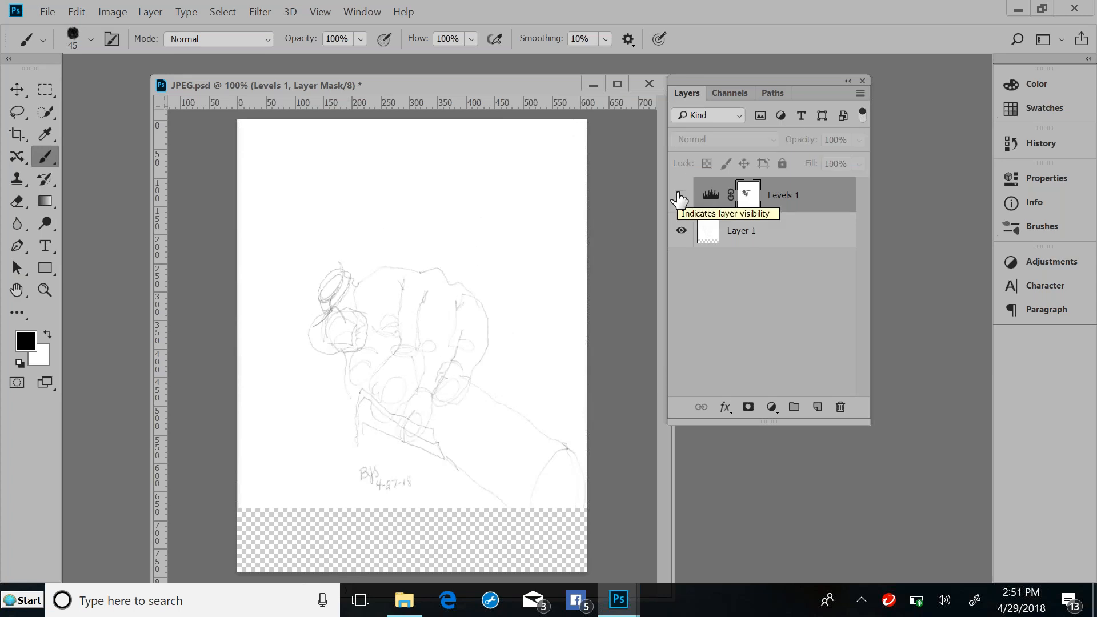
# Show the Levels layer again and clear the painted black from its mask by filling the whole canvas selection with white, then deselect.
pyautogui.click(679, 197)
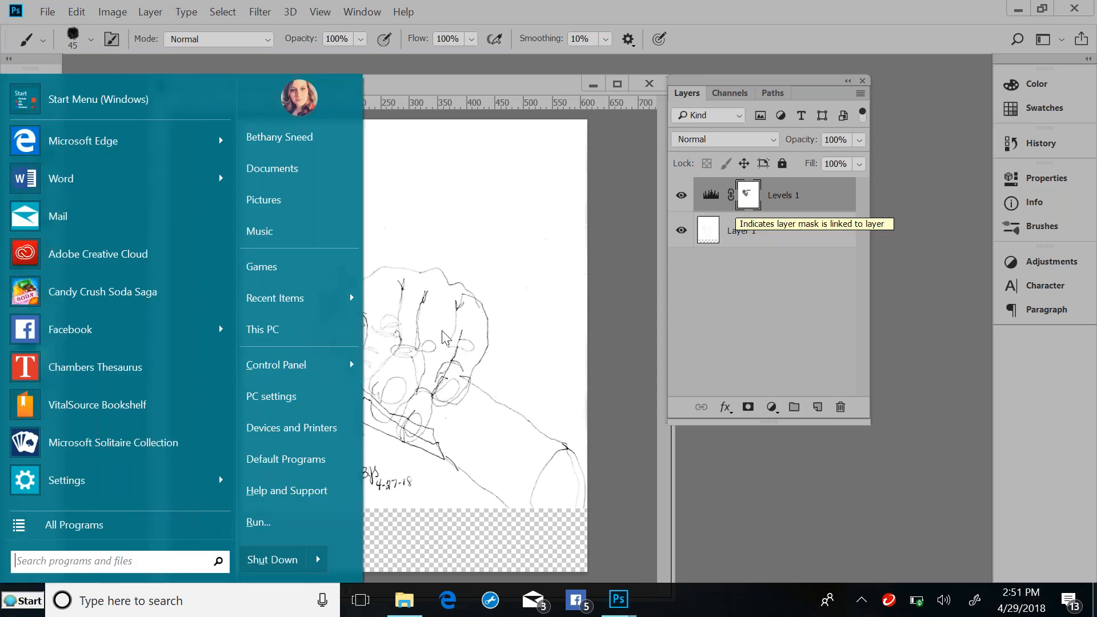
pyautogui.press('Escape')
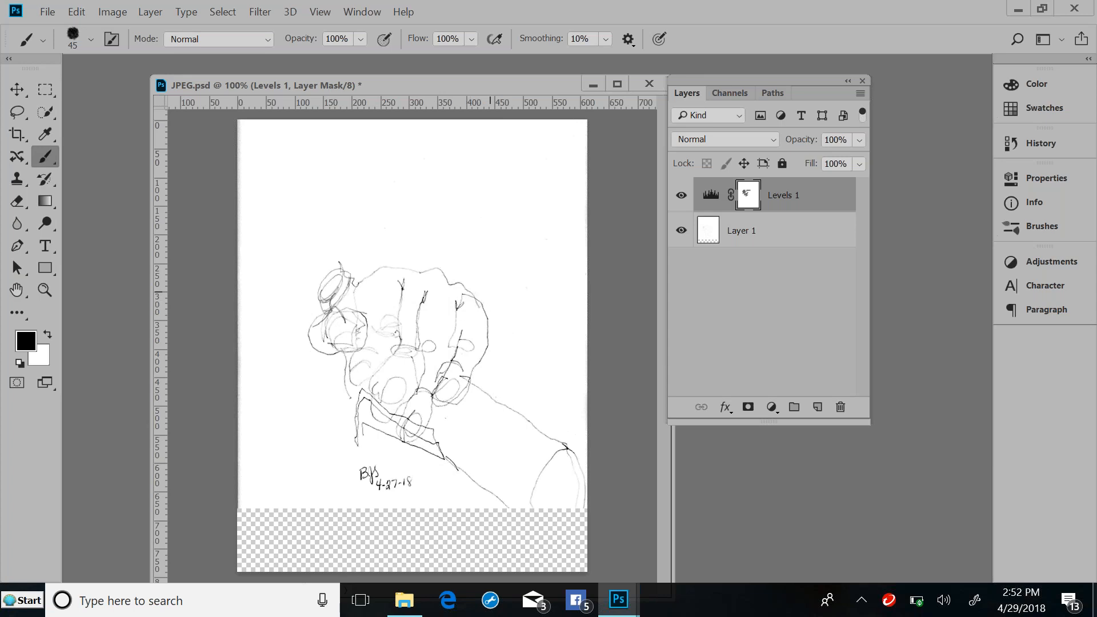
pyautogui.hotkey('ctrl', 'a')
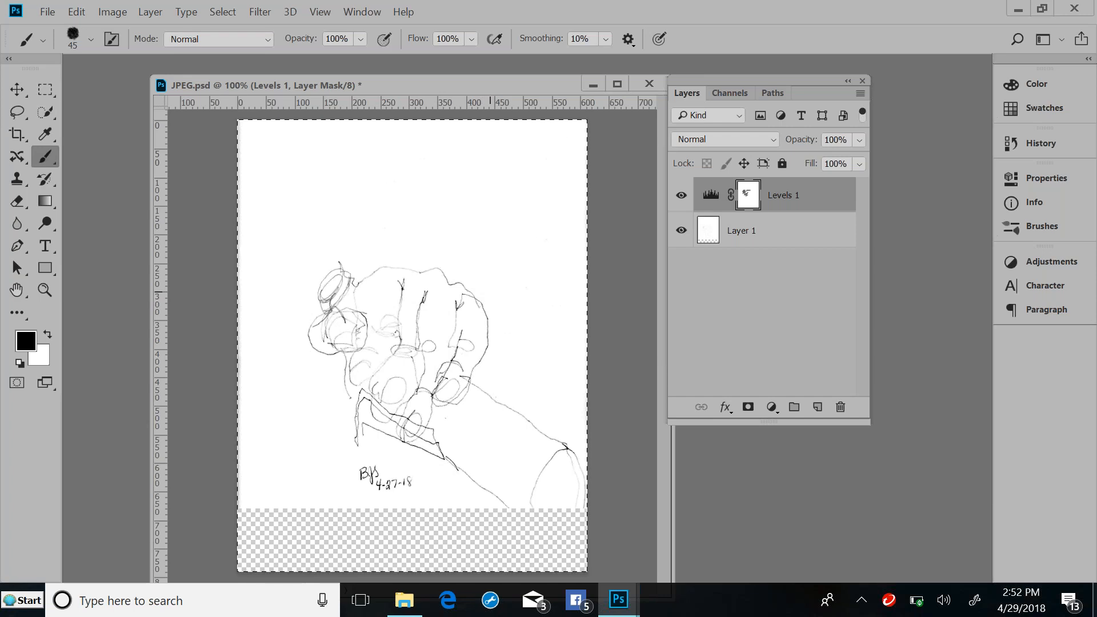
pyautogui.hotkey('ctrl', 'BackSpace')
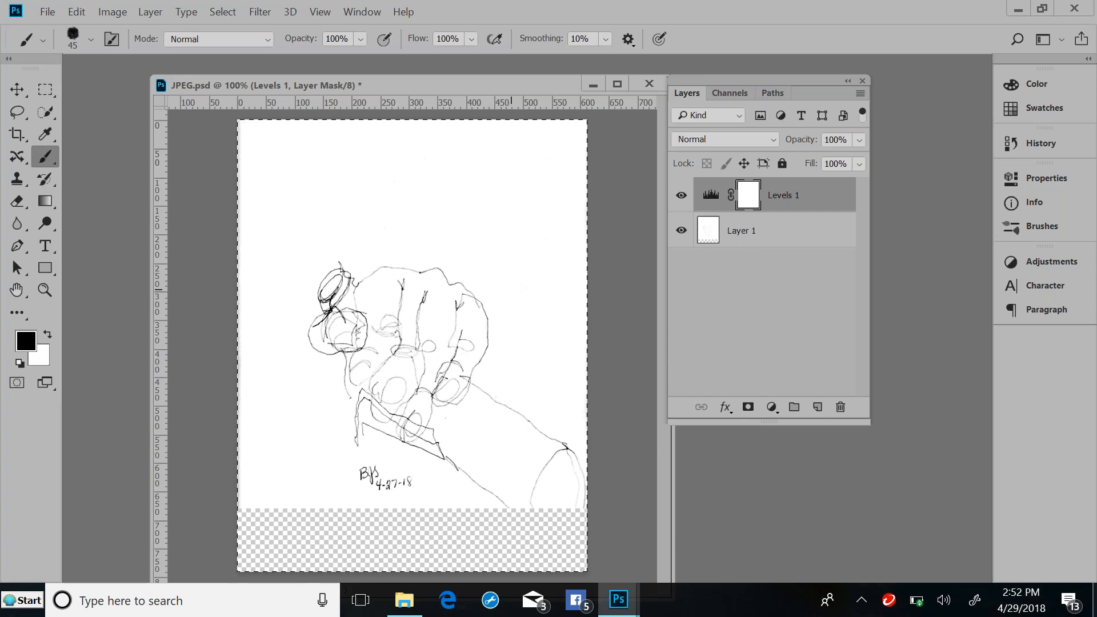
pyautogui.hotkey('ctrl', 'd')
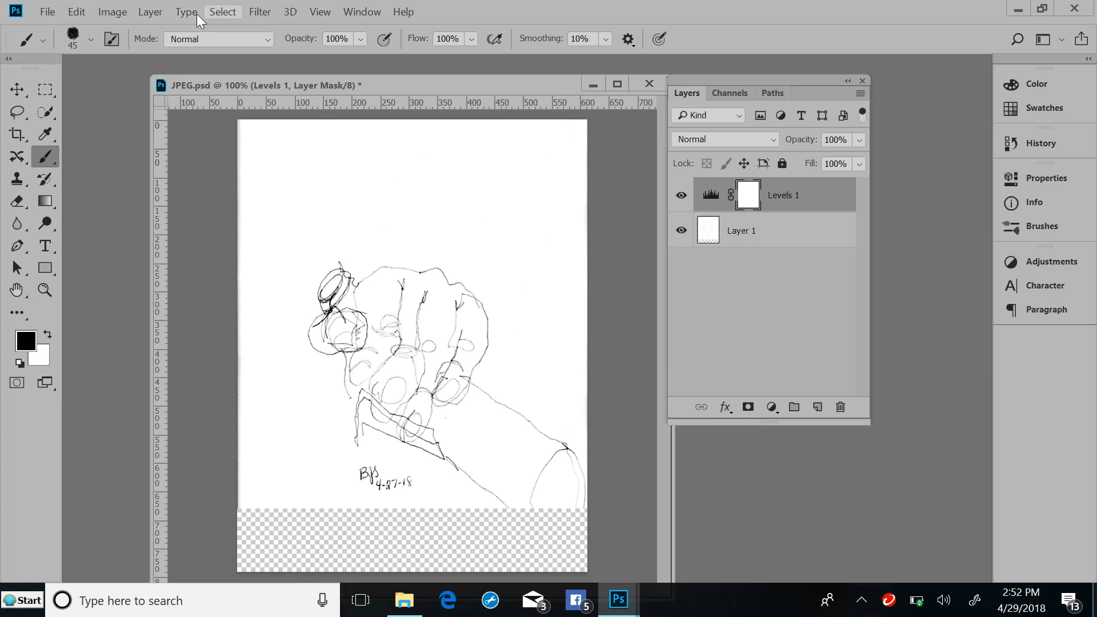
pyautogui.click(214, 12)
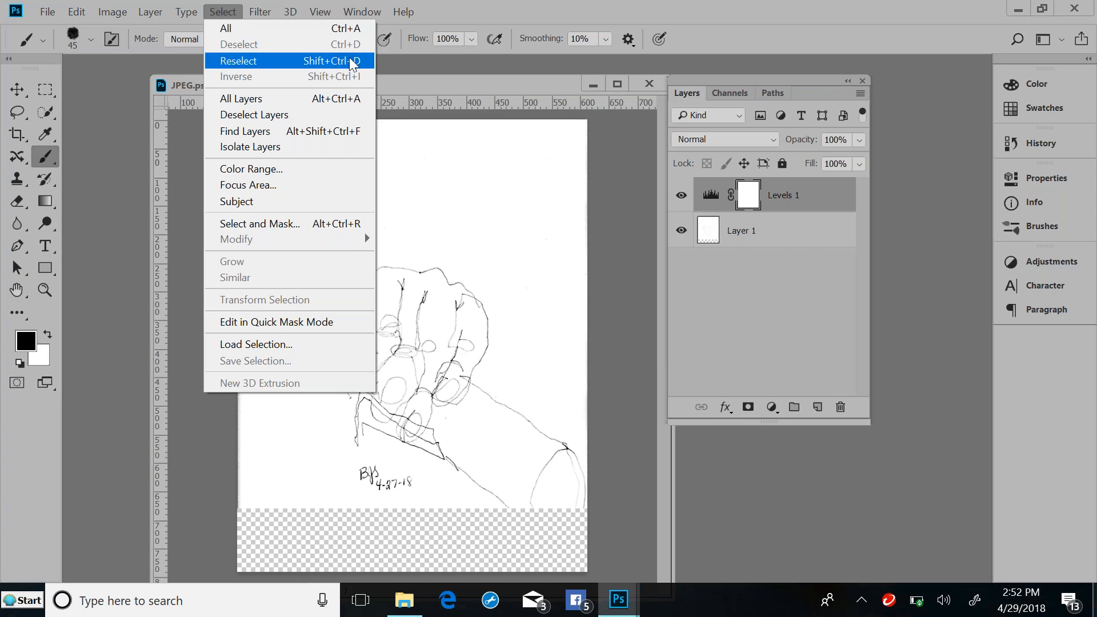
pyautogui.click(432, 194)
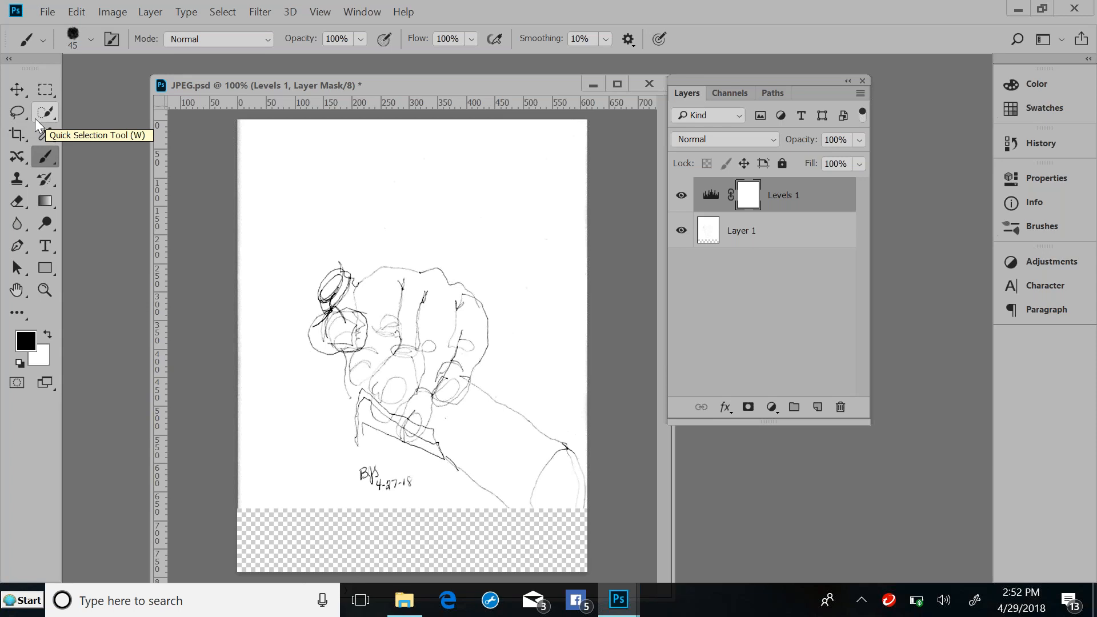
# Crop the canvas closely around the sketch, removing the empty area above it and the transparent strip beneath it.
pyautogui.click(12, 133)
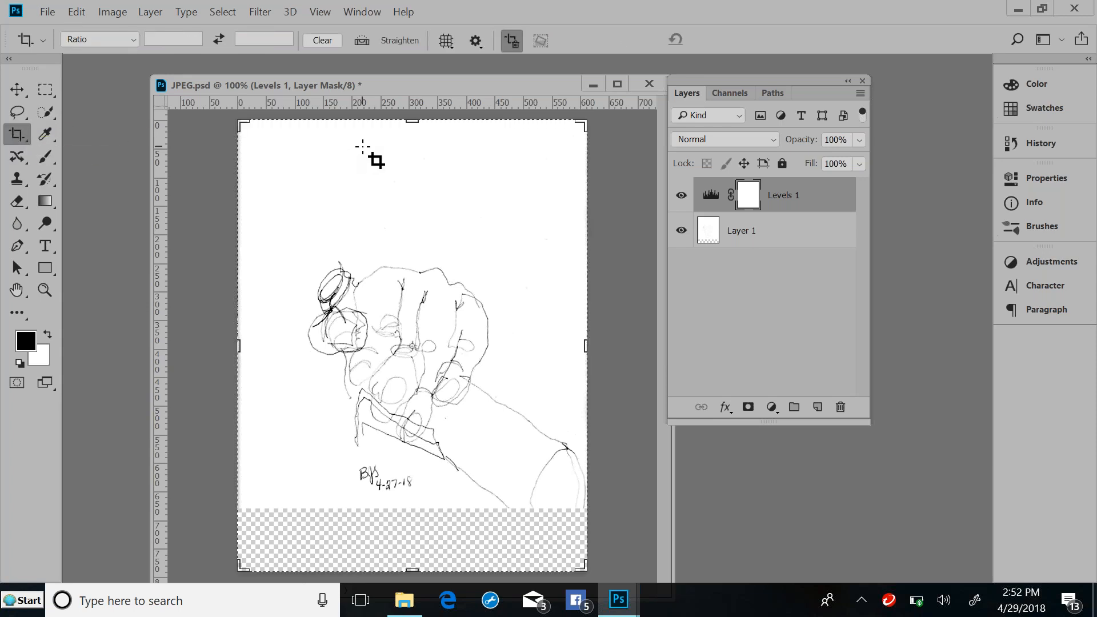
pyautogui.moveTo(412, 120); pyautogui.dragTo(405, 180)
pyautogui.moveTo(412, 516); pyautogui.dragTo(413, 484)
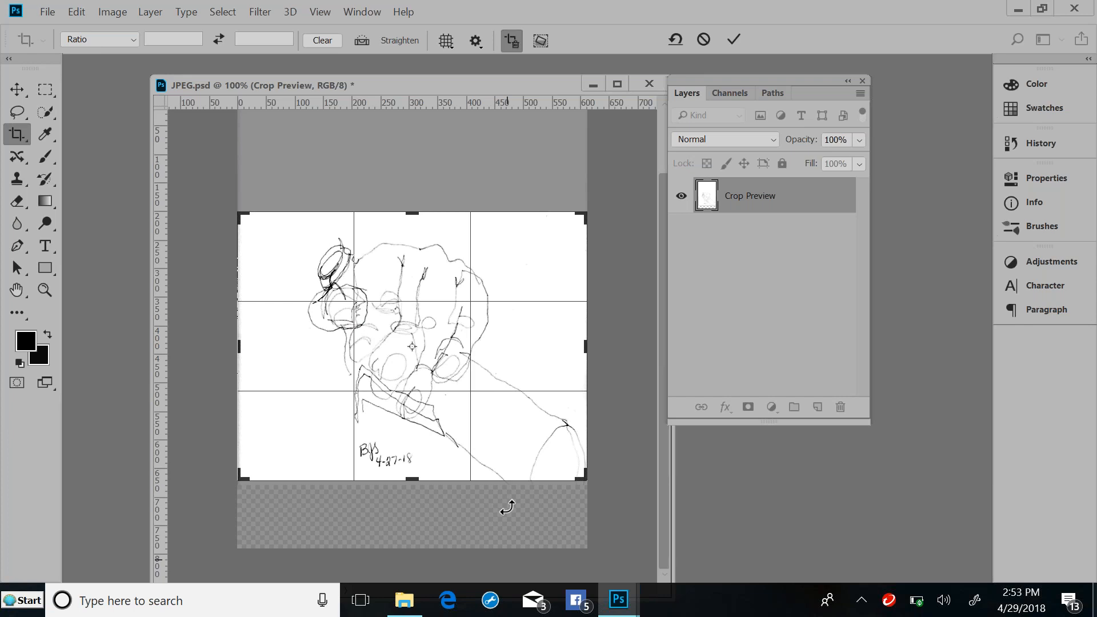
pyautogui.moveTo(508, 508)
pyautogui.mouseDown()
pyautogui.moveTo(455, 529)
pyautogui.moveTo(520, 503)
pyautogui.moveTo(507, 508)
pyautogui.mouseUp()
pyautogui.moveTo(558, 457); pyautogui.dragTo(574, 475)
pyautogui.moveTo(253, 219)
pyautogui.mouseDown()
pyautogui.moveTo(230, 191)
pyautogui.moveTo(246, 203)
pyautogui.mouseUp()
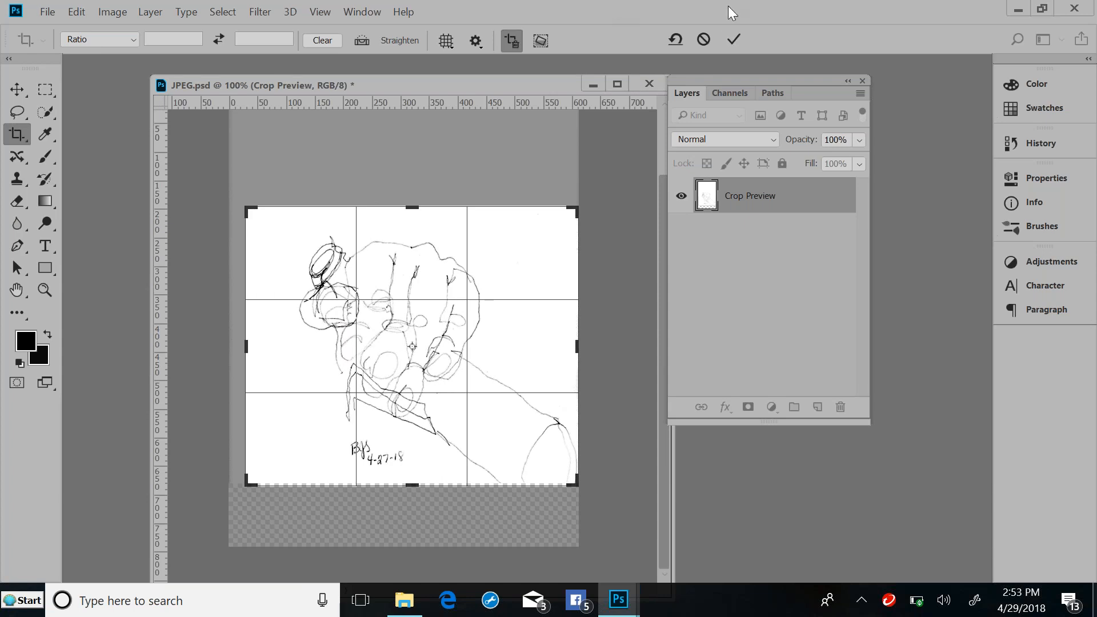
pyautogui.click(728, 37)
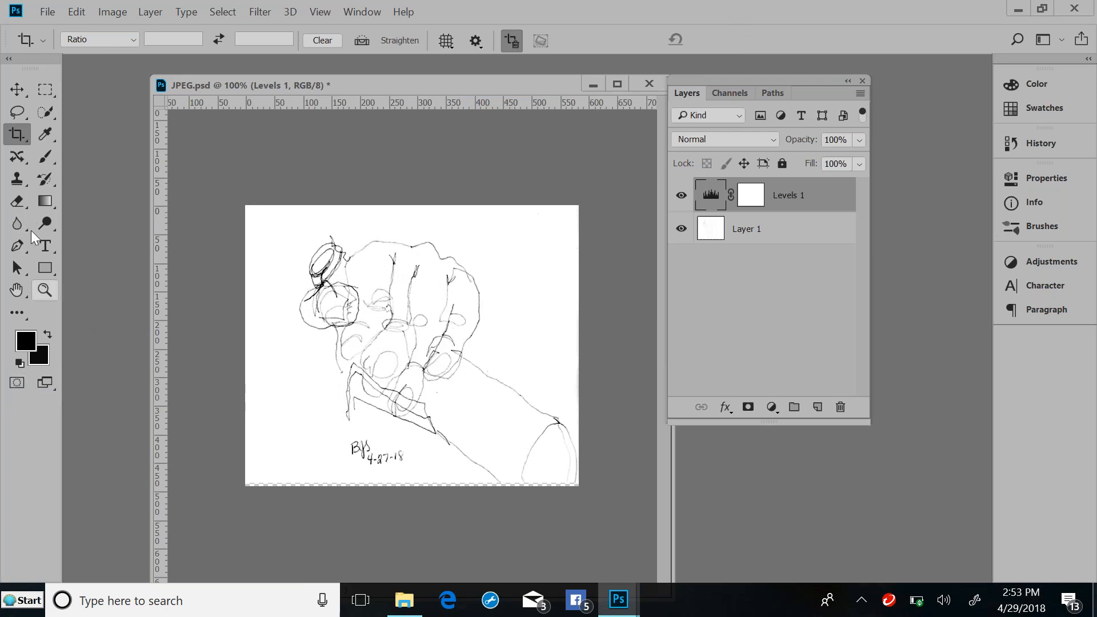
pyautogui.click(17, 90)
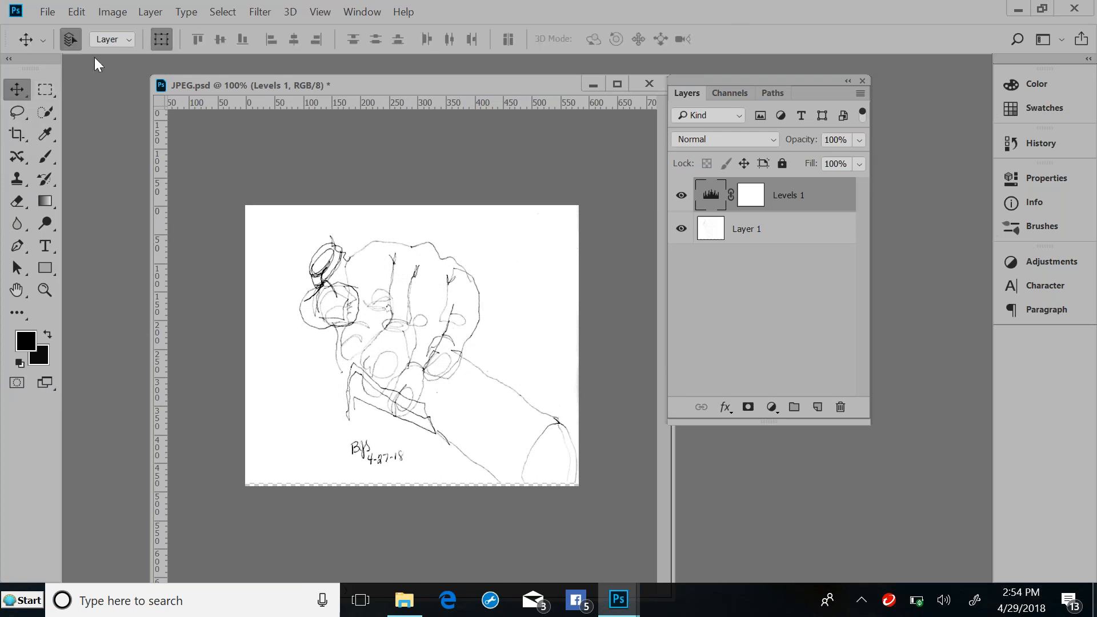
pyautogui.click(43, 92)
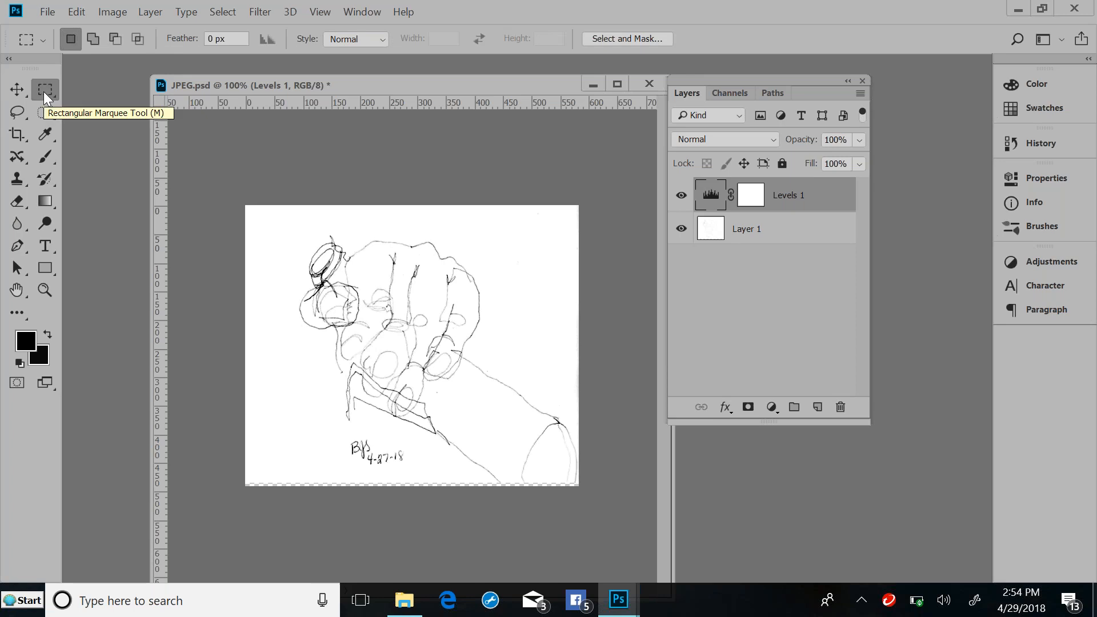
pyautogui.click(20, 112)
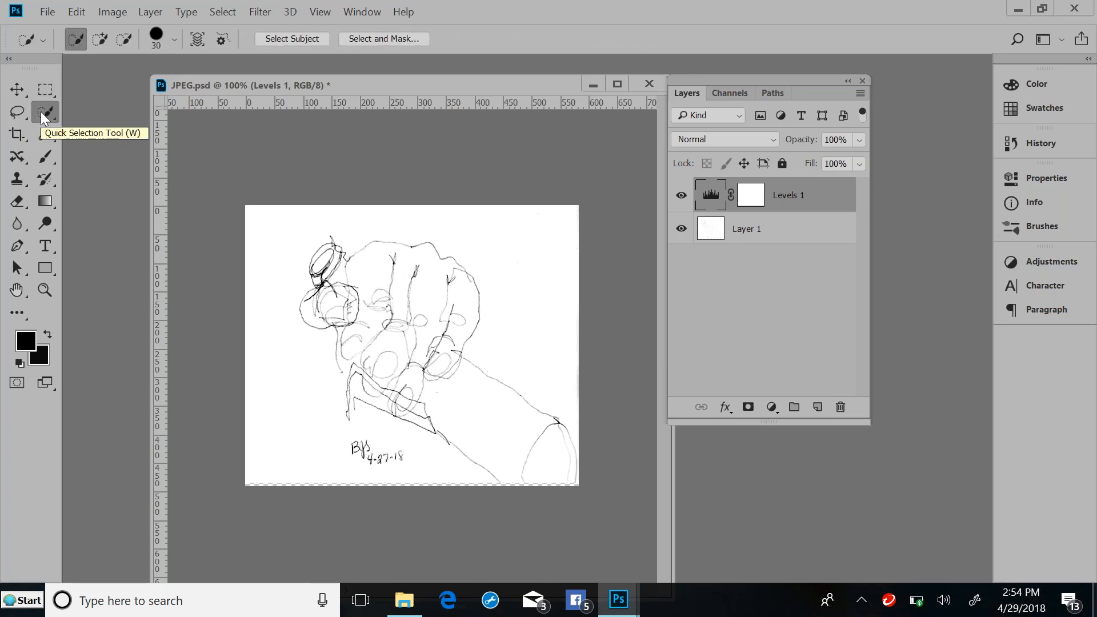
pyautogui.click(14, 145)
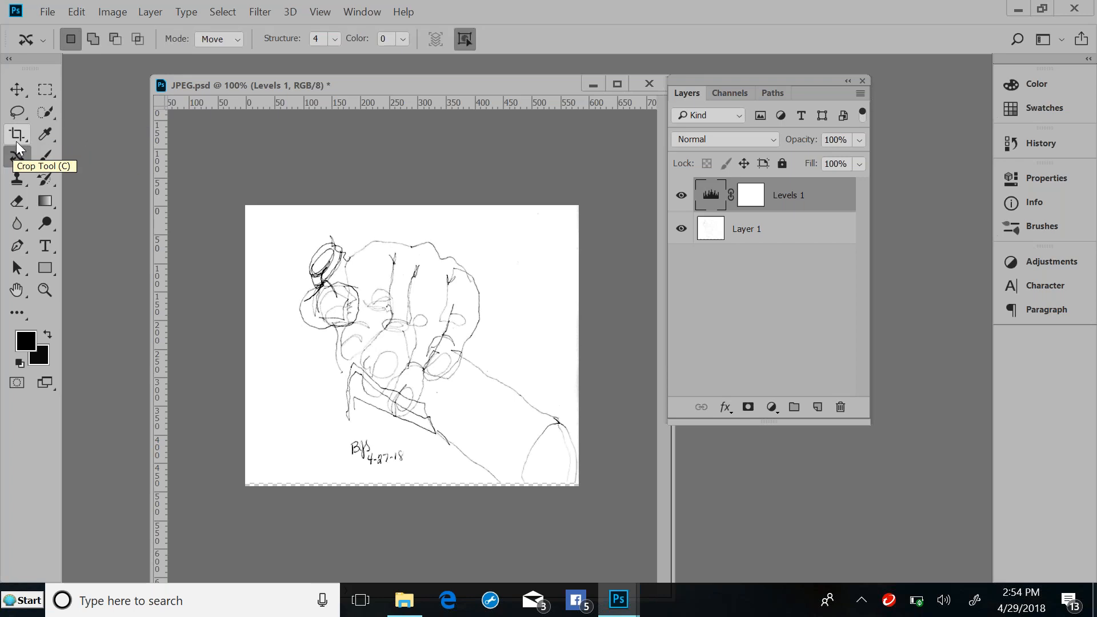
# Switch to the Brush tool on Layer 1 and choose the Hard Round preset from the General Brushes.
pyautogui.click(44, 155)
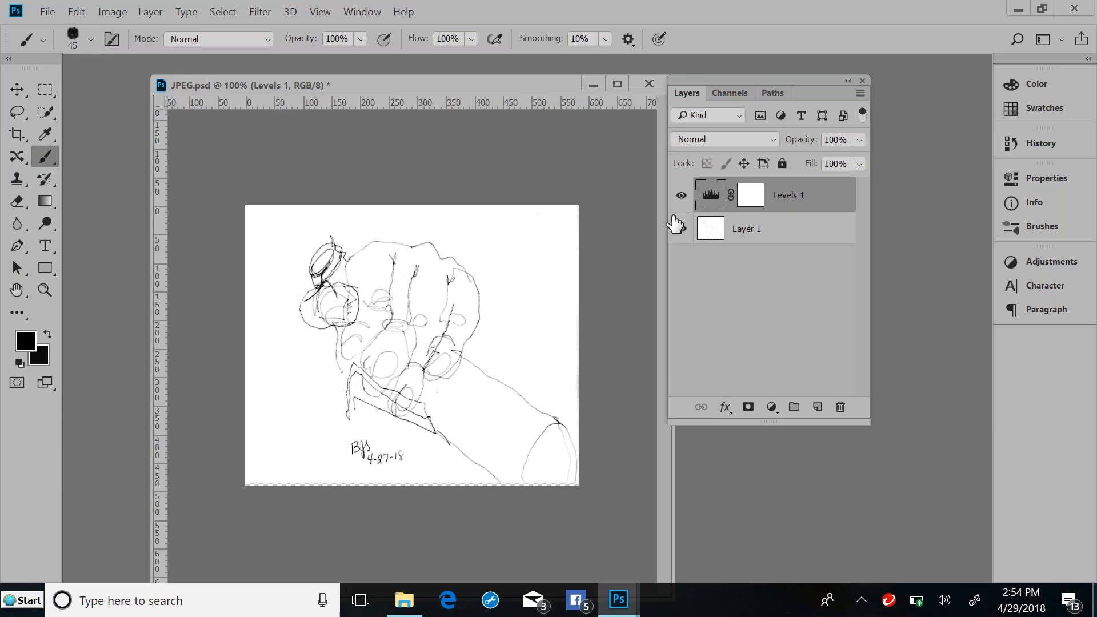
pyautogui.click(736, 231)
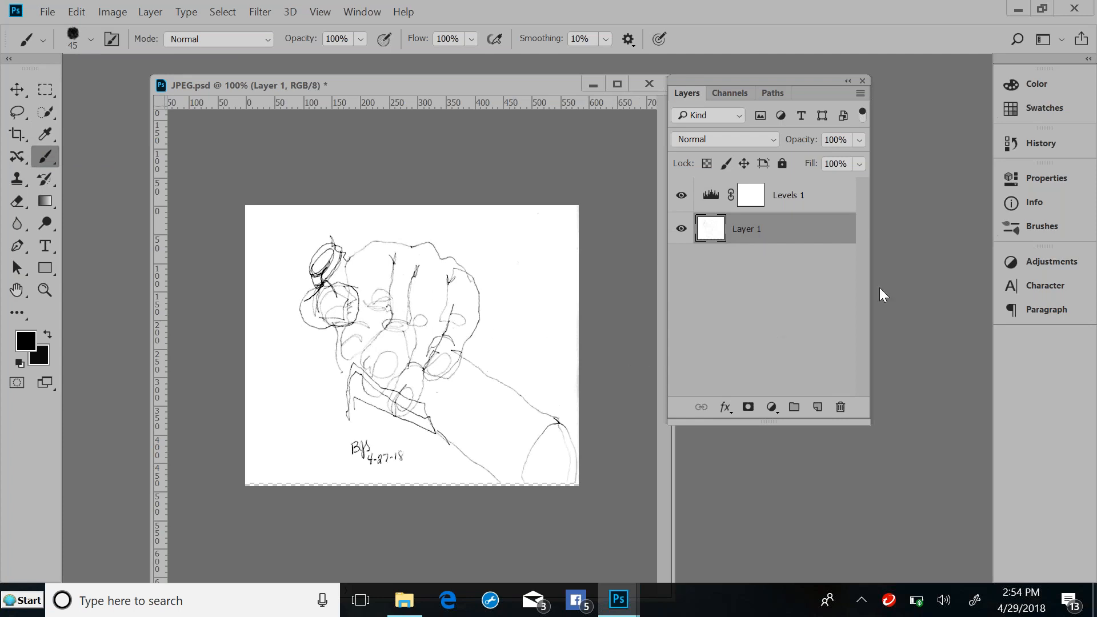
pyautogui.click(1053, 227)
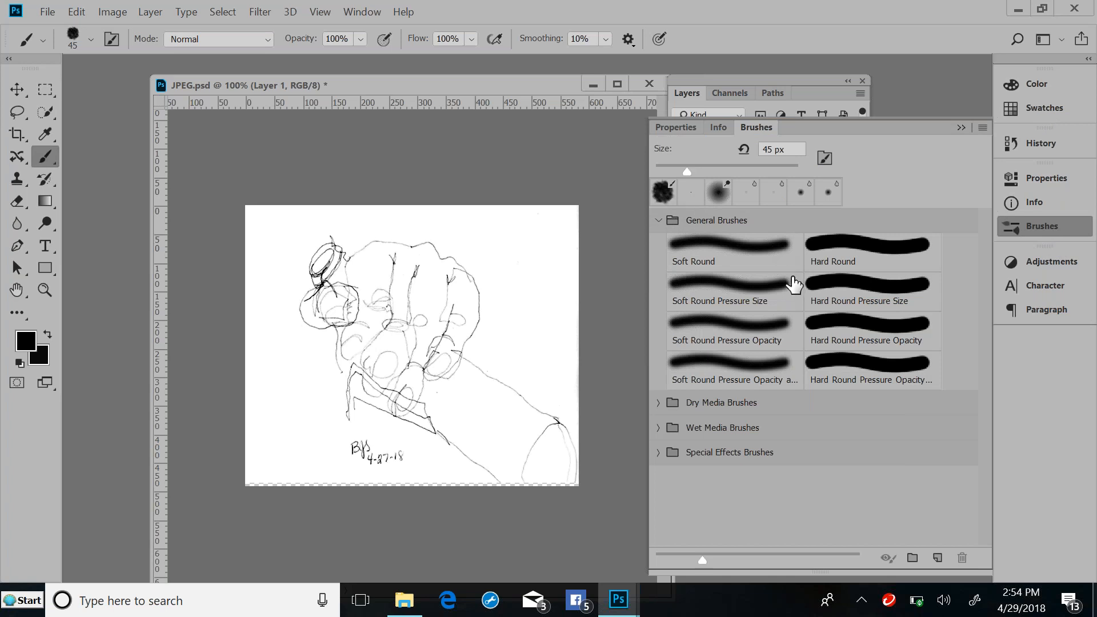
pyautogui.click(747, 248)
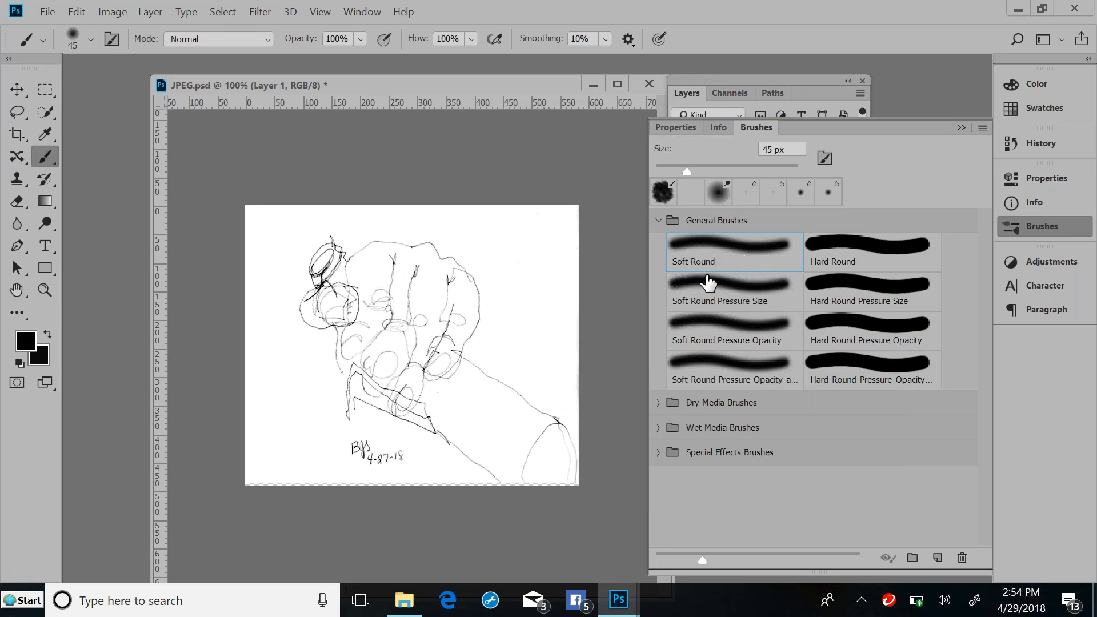
pyautogui.click(867, 249)
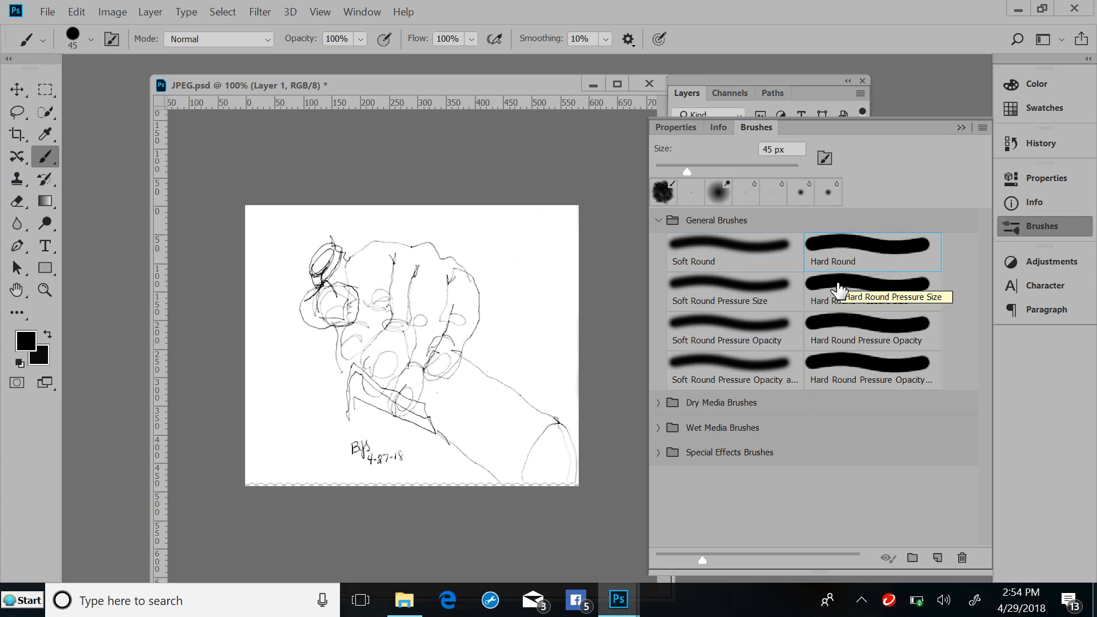
pyautogui.click(657, 404)
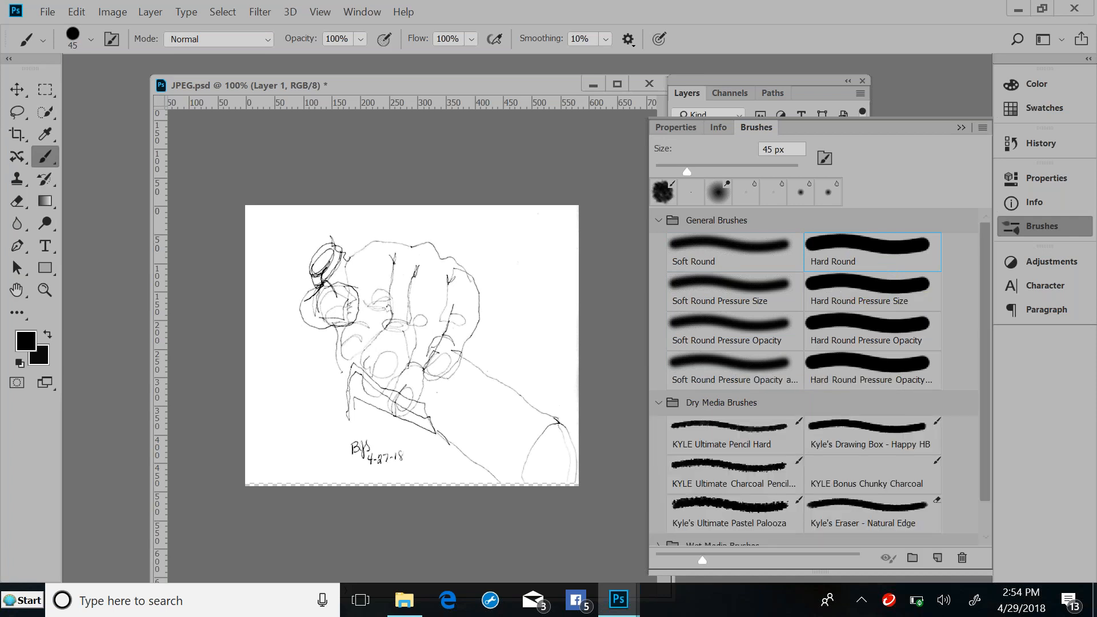
pyautogui.click(658, 403)
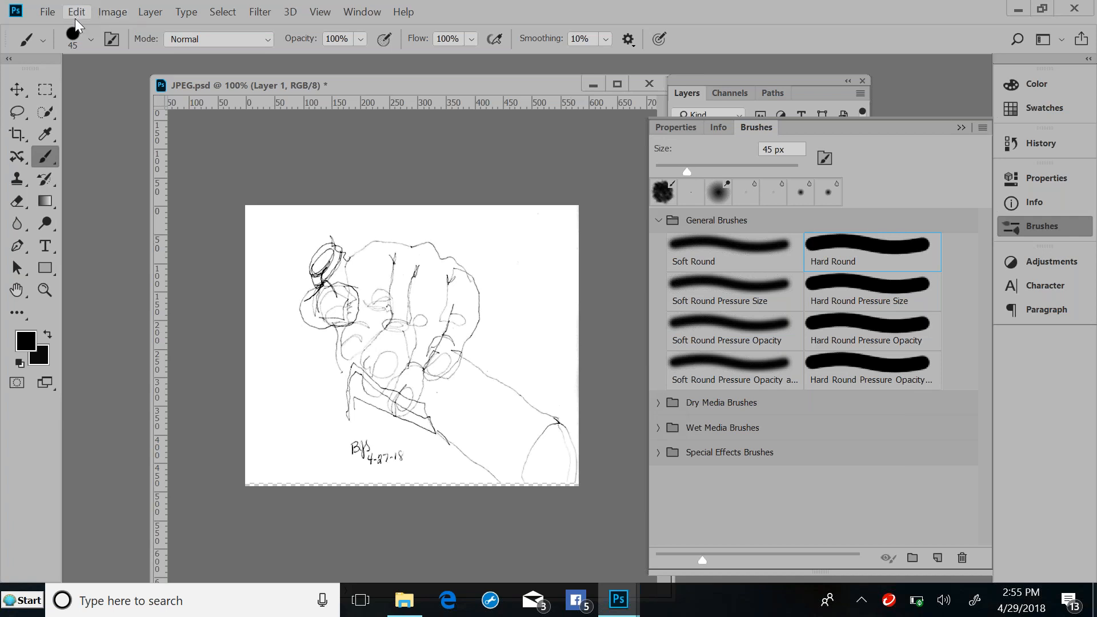
# Set the brush size to 23 px with 100% hardness and collapse the Brushes panel.
pyautogui.click(90, 37)
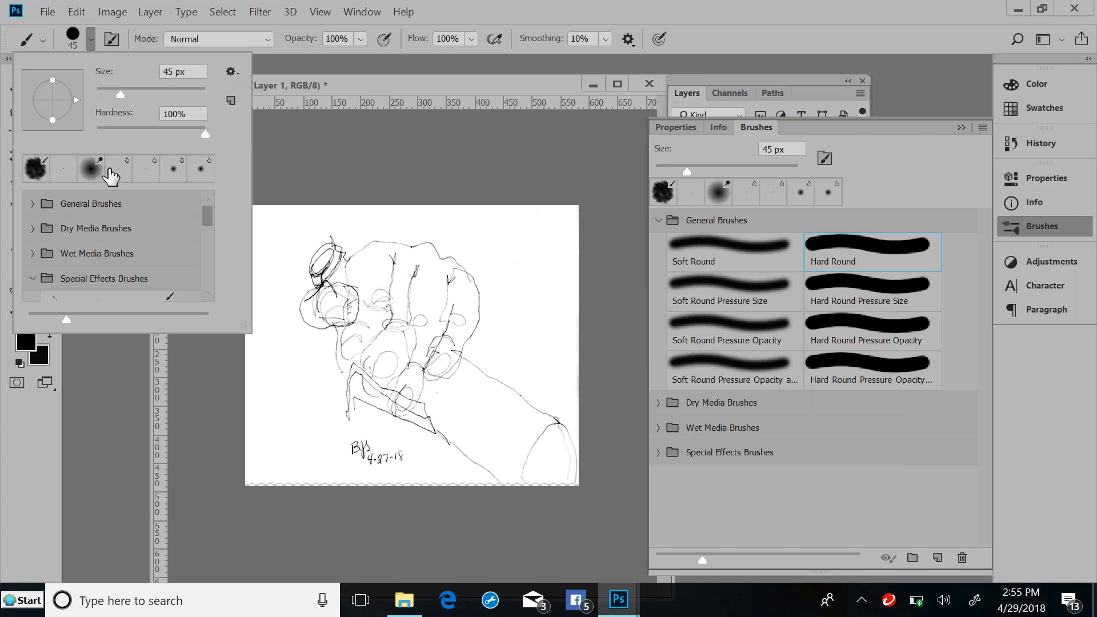
pyautogui.moveTo(120, 90)
pyautogui.mouseDown()
pyautogui.moveTo(108, 94)
pyautogui.moveTo(136, 95)
pyautogui.moveTo(109, 94)
pyautogui.mouseUp()
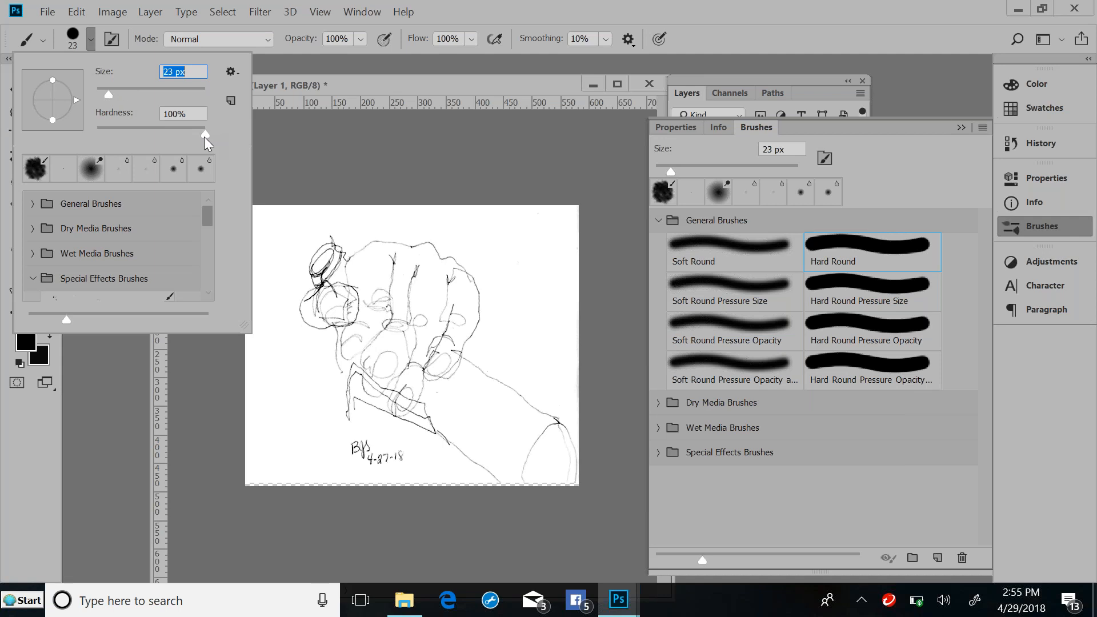
pyautogui.moveTo(205, 136); pyautogui.dragTo(93, 135)
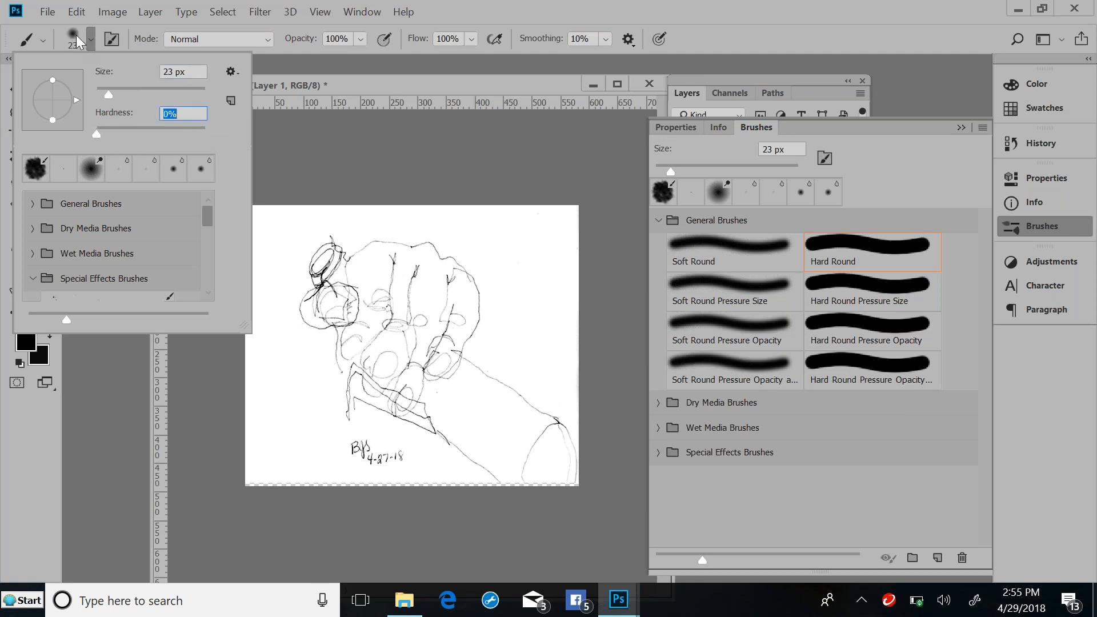
pyautogui.moveTo(95, 132); pyautogui.dragTo(237, 145)
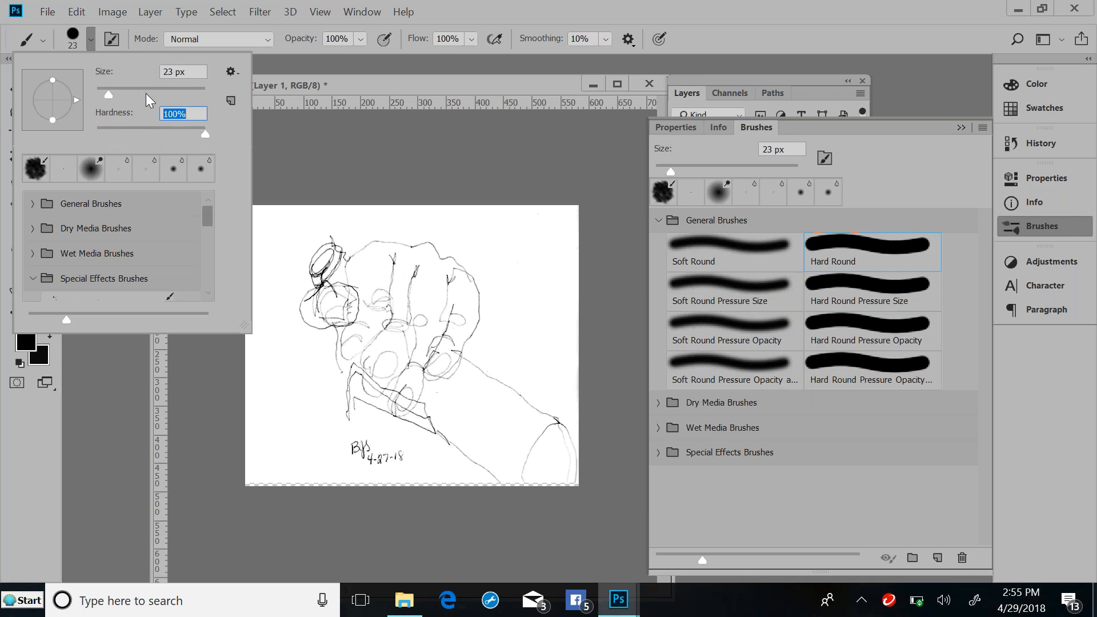
pyautogui.click(86, 38)
pyautogui.click(44, 41)
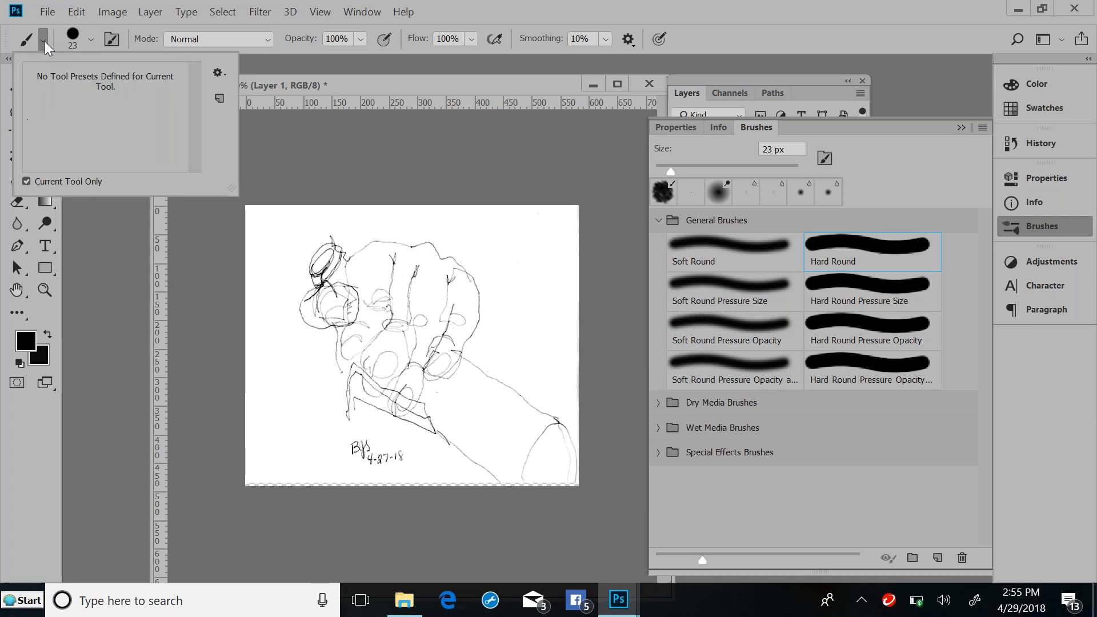
pyautogui.click(46, 36)
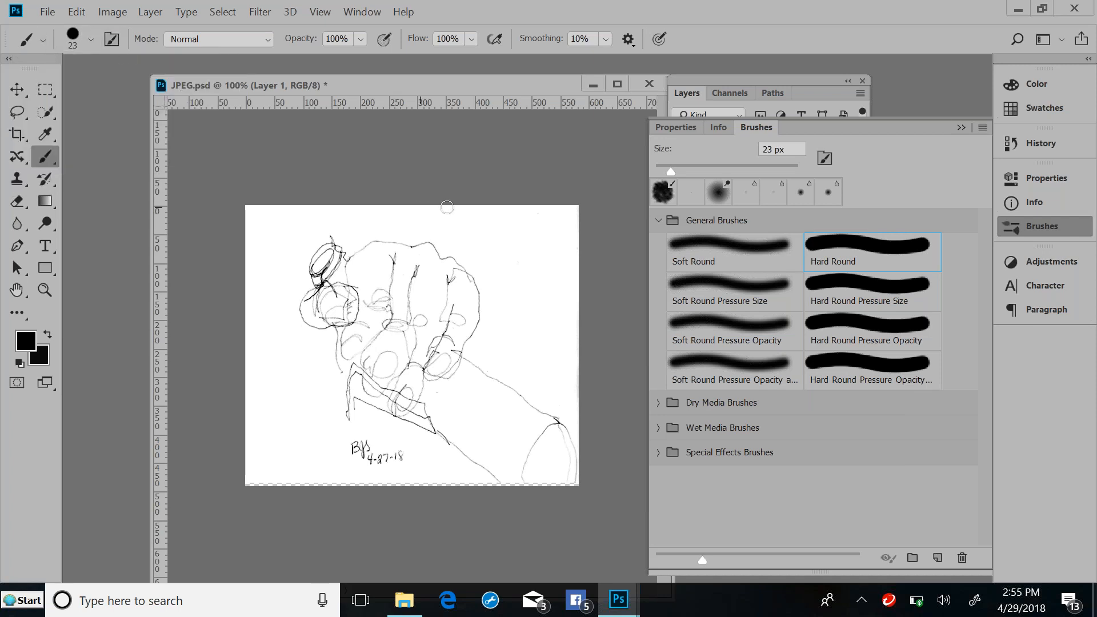
pyautogui.click(960, 126)
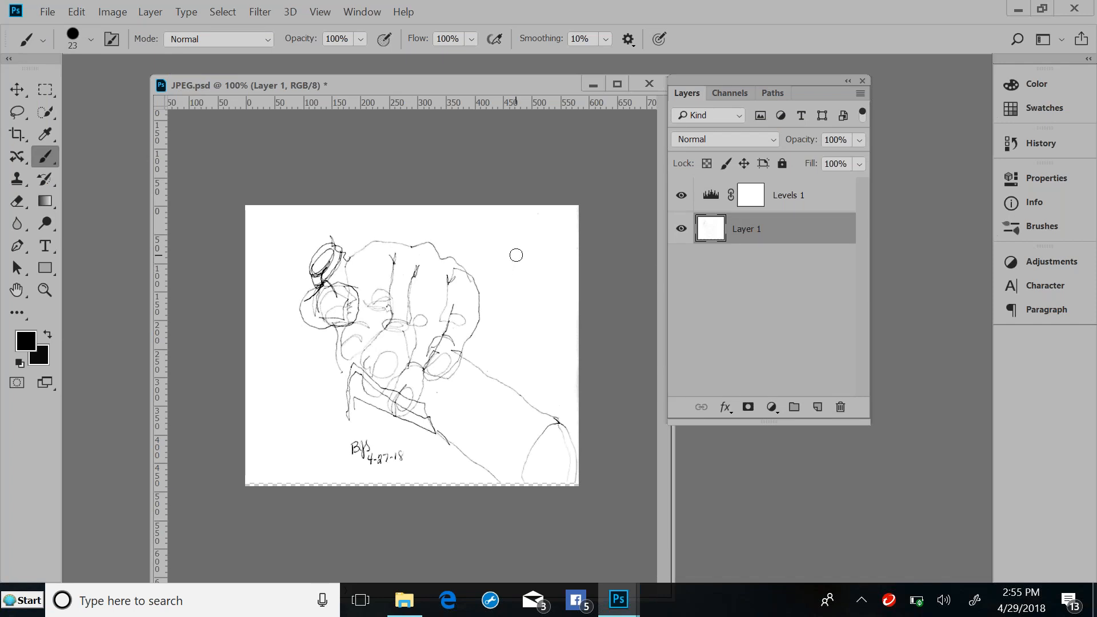
# Reduce the brush size to 10 px, set its opacity to 50%, and paint a short vertical test stroke right of the sketched head.
pyautogui.press(']')
pyautogui.press(']')
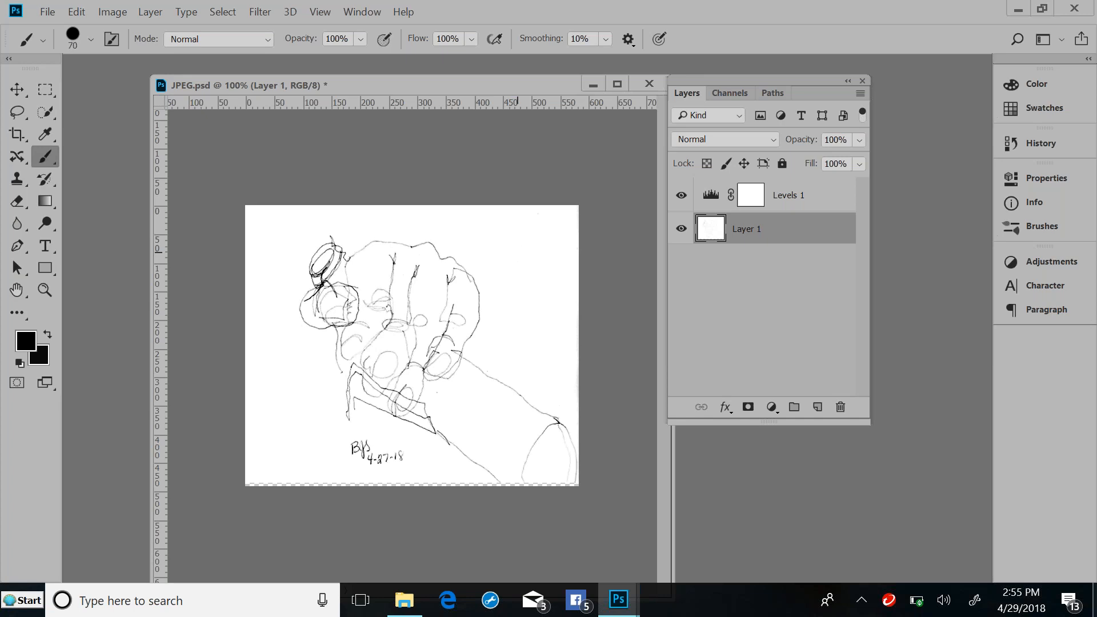
pyautogui.press('[')
pyautogui.press('[')
pyautogui.press('[')
pyautogui.press('[')
pyautogui.press('[')
pyautogui.press('5')
pyautogui.moveTo(529, 242); pyautogui.dragTo(529, 290)
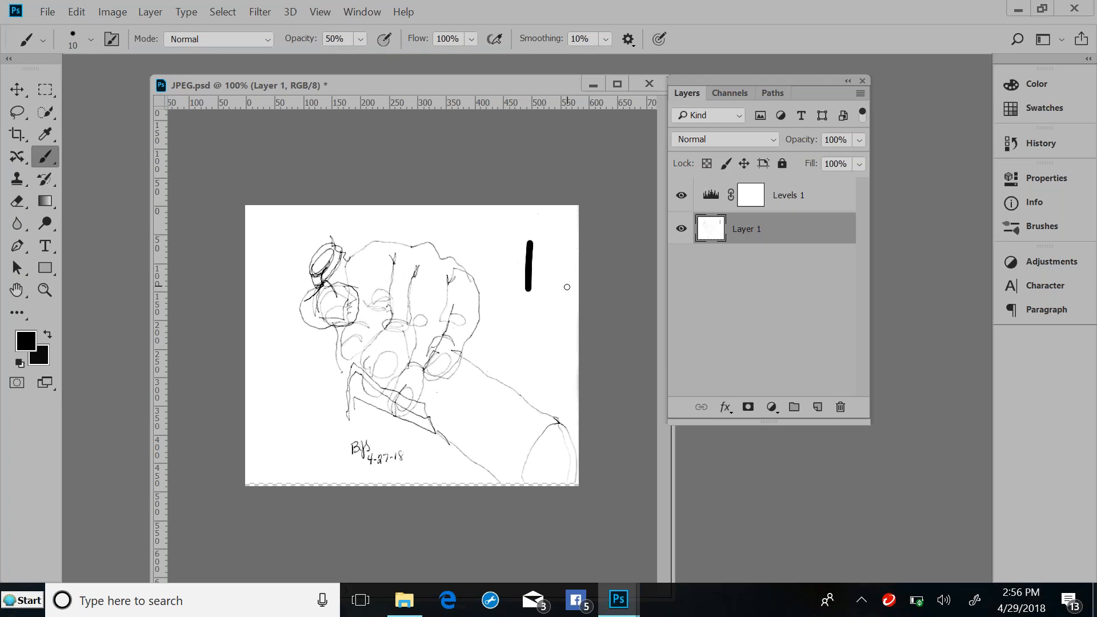
# Paint further test strokes on Layer 1 at 20% and 10% opacity, and a curved one at 100% with pressure-controlled opacity turned on.
pyautogui.press('2')
pyautogui.moveTo(550, 237); pyautogui.dragTo(551, 283)
pyautogui.press('1')
pyautogui.click(564, 236)
pyautogui.moveTo(564, 248)
pyautogui.mouseDown()
pyautogui.moveTo(563, 288)
pyautogui.moveTo(537, 309)
pyautogui.moveTo(565, 313)
pyautogui.moveTo(539, 322)
pyautogui.mouseUp()
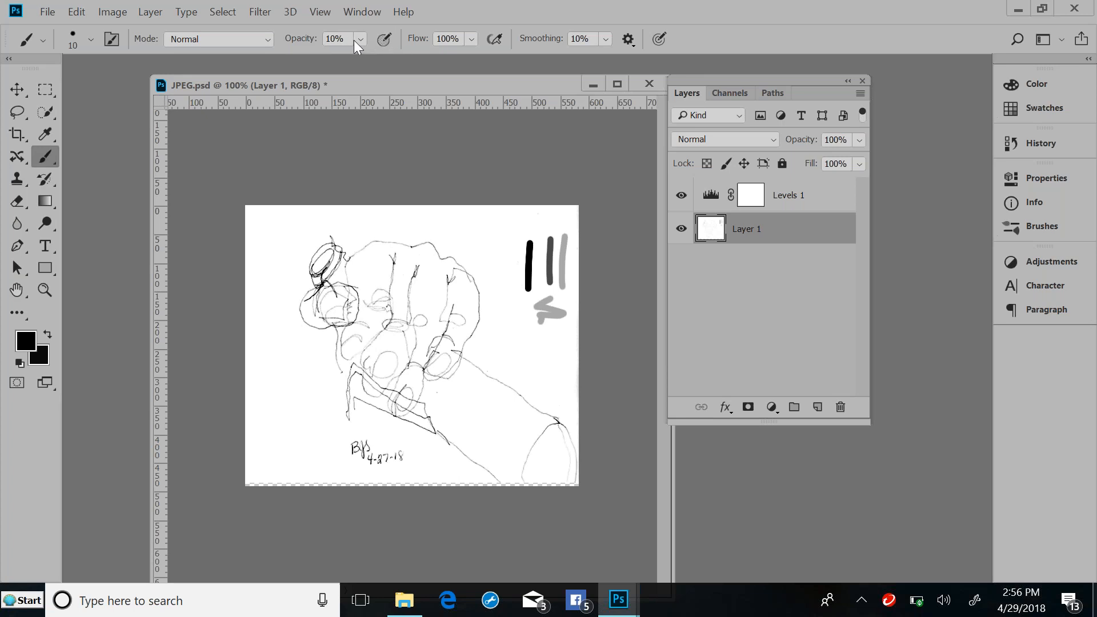
pyautogui.press('0')
pyautogui.moveTo(457, 214); pyautogui.dragTo(491, 231)
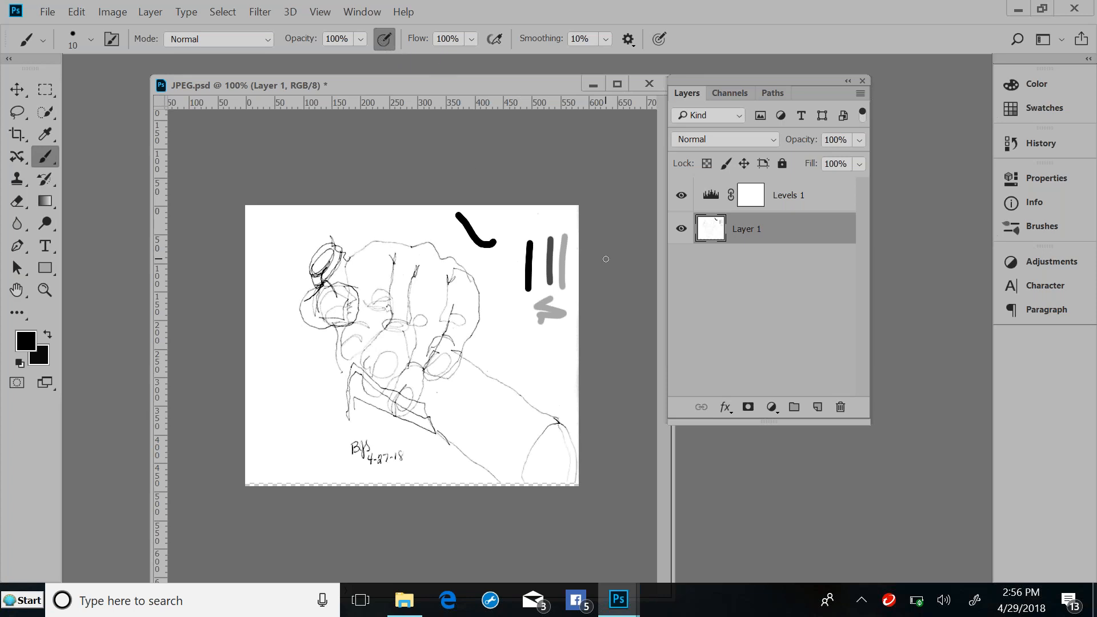
# Undo and redo the last brush stroke, and open the History panel lengthened to list all recorded states.
pyautogui.hotkey('ctrl', 'z')
pyautogui.hotkey('ctrl', 'z')
pyautogui.click(1040, 143)
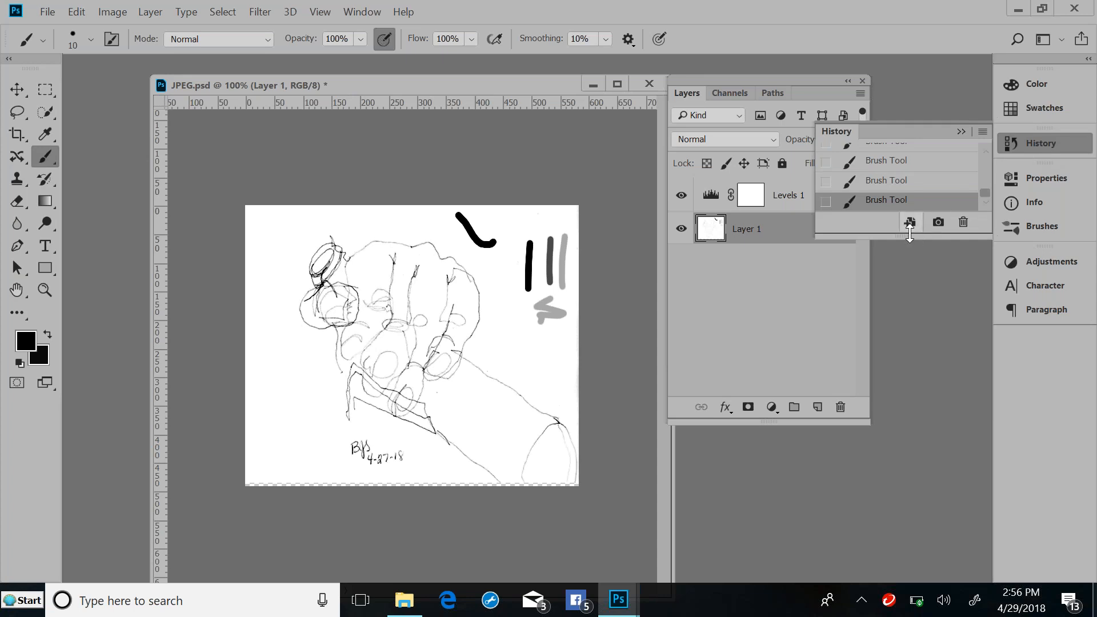
pyautogui.moveTo(912, 235); pyautogui.dragTo(900, 574)
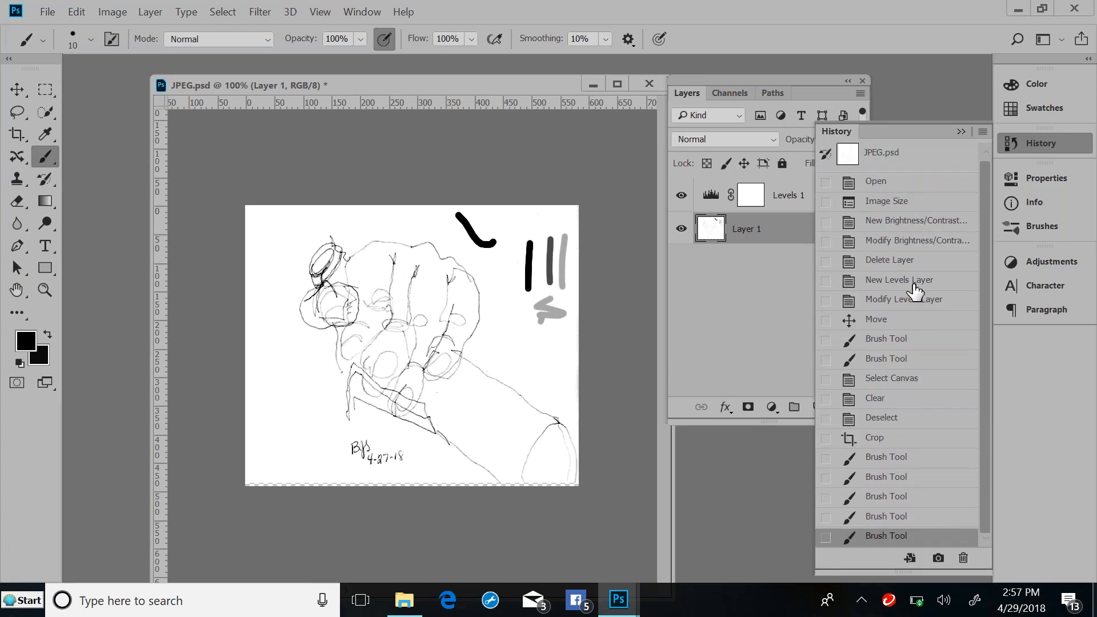
# Step back in History through the brush strokes to Crop, view the Open state, and return to the Crop state.
pyautogui.click(884, 517)
pyautogui.click(894, 497)
pyautogui.click(894, 480)
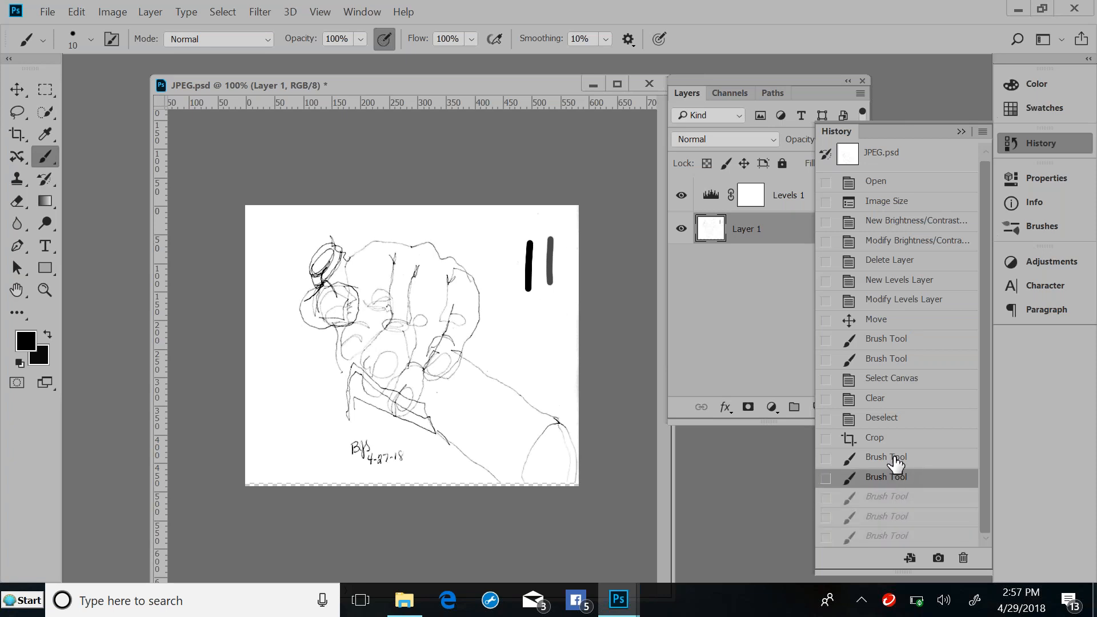
pyautogui.click(895, 460)
pyautogui.click(898, 439)
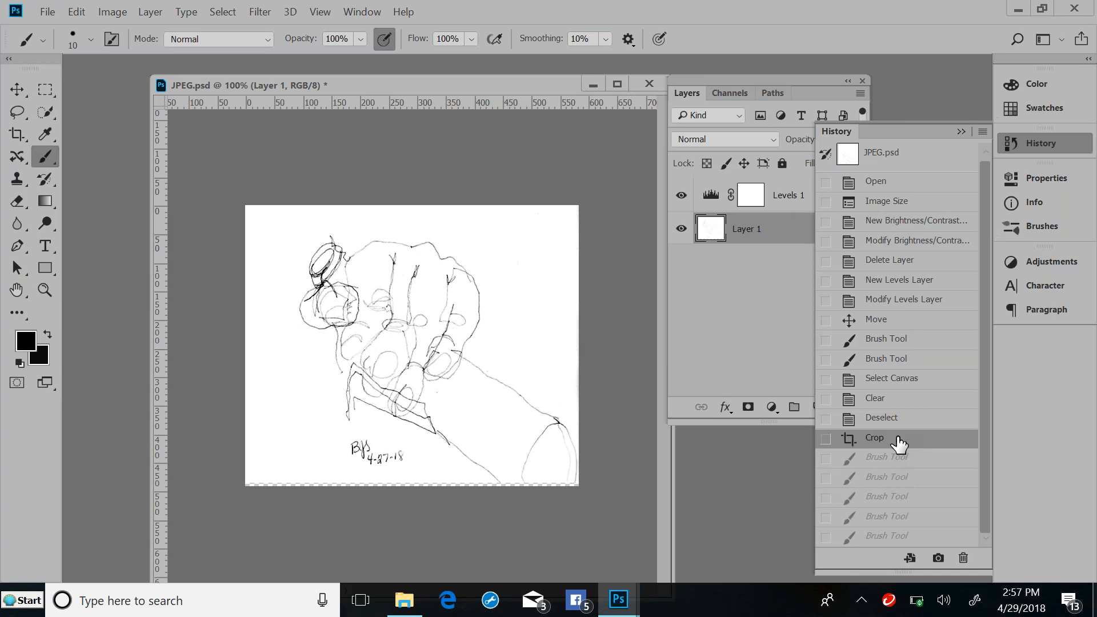
pyautogui.click(890, 190)
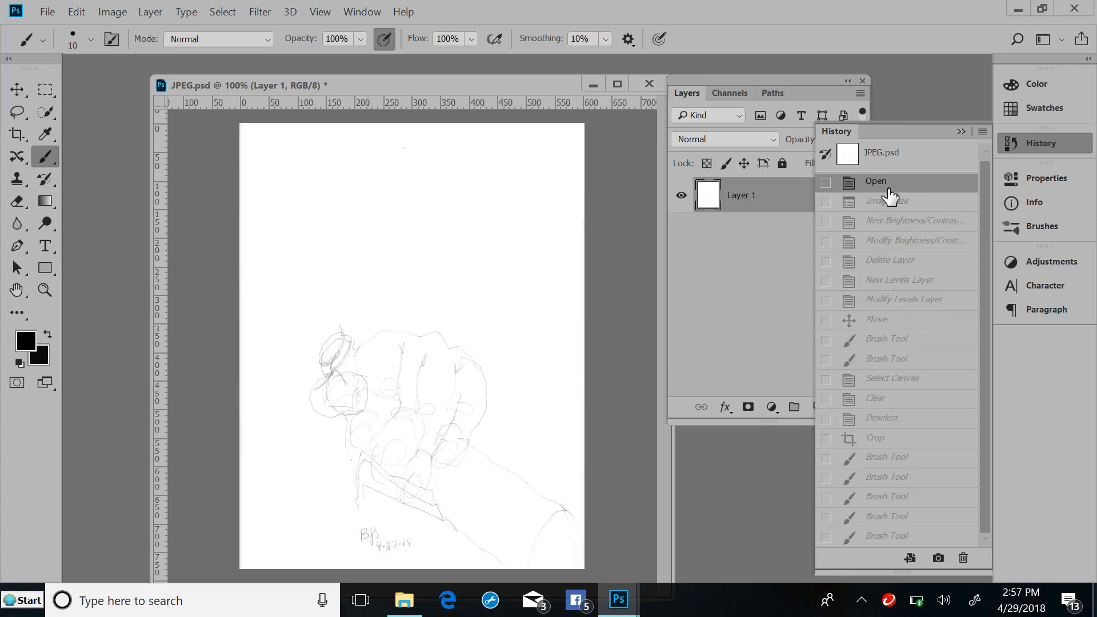
pyautogui.click(890, 447)
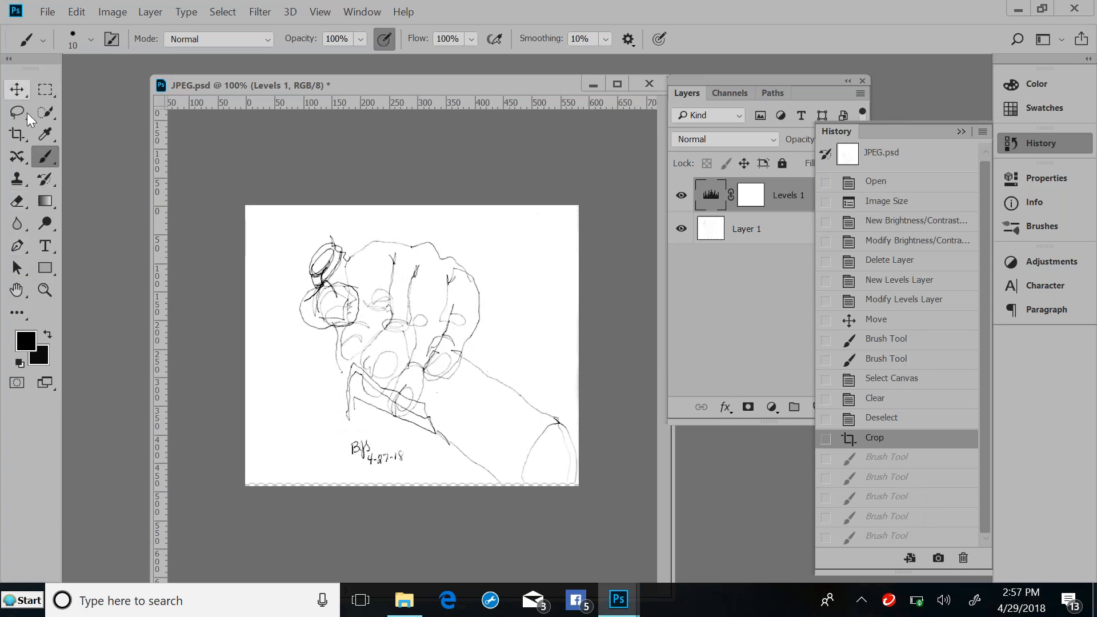
# Sample a very light grey from the sketched head as the foreground colour with the Eyedropper.
pyautogui.click(45, 136)
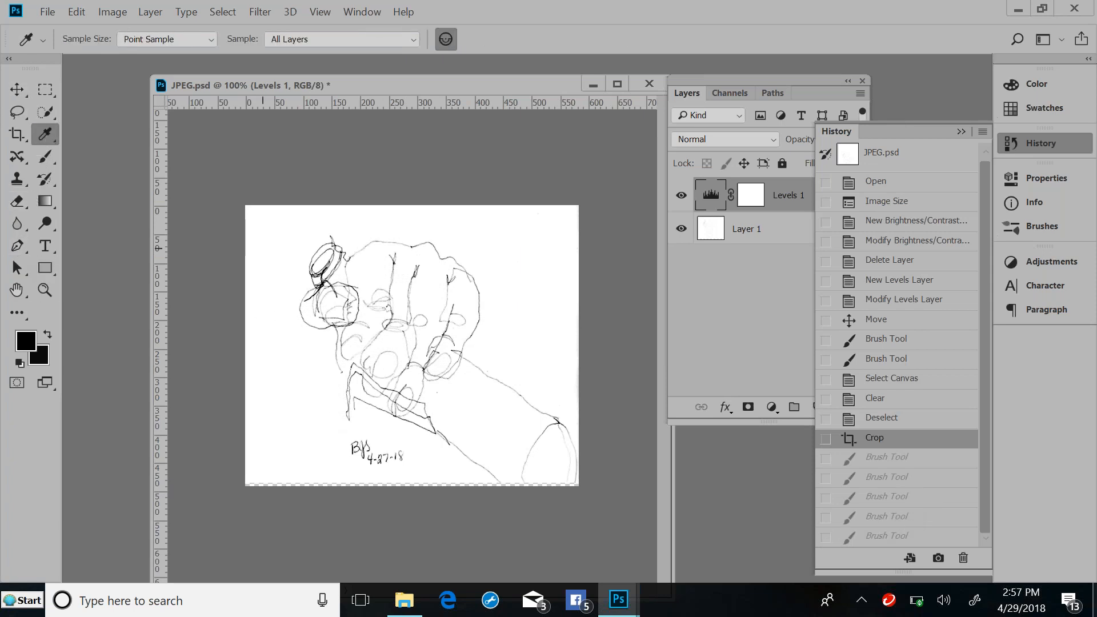
pyautogui.click(406, 304)
pyautogui.click(447, 289)
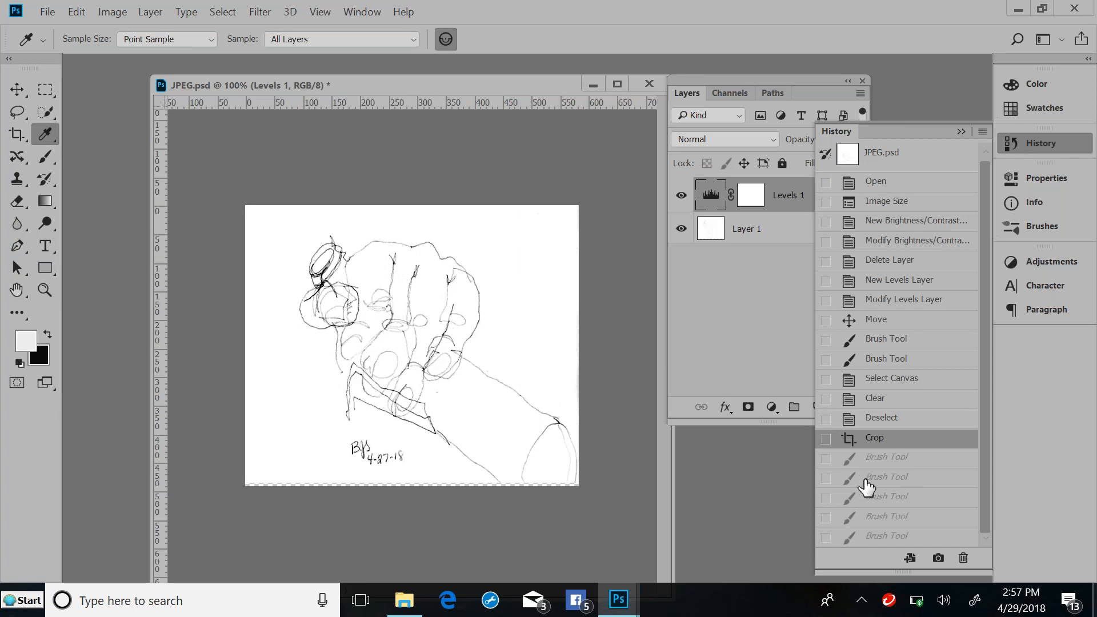
# Paint a short brush stroke on Layer 1 right of the head and delete its state from History.
pyautogui.click(46, 156)
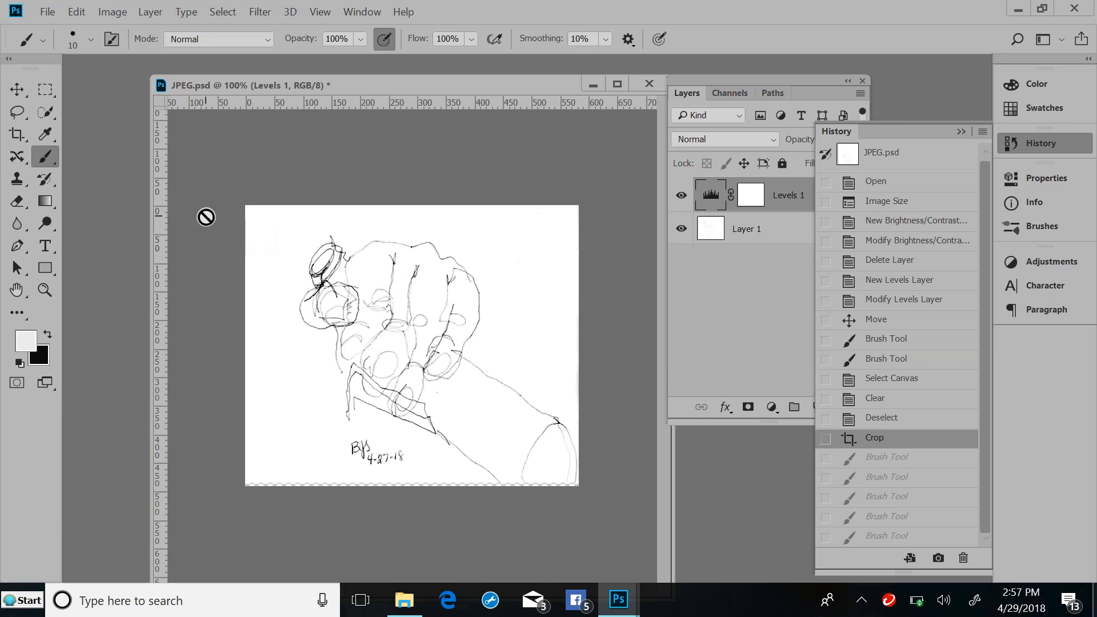
pyautogui.click(731, 236)
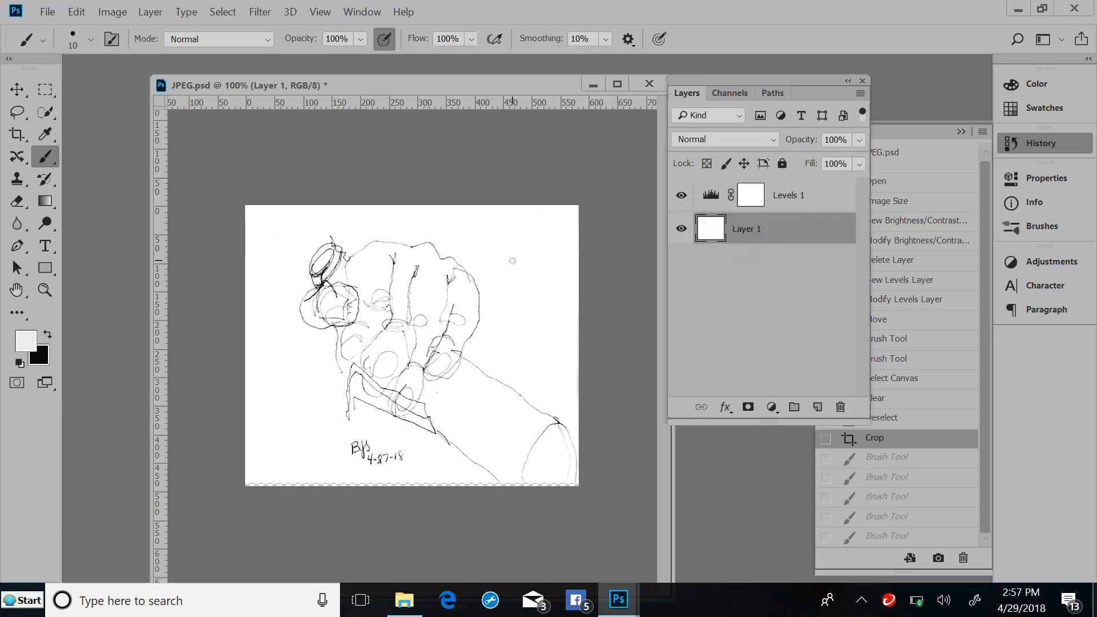
pyautogui.moveTo(499, 278); pyautogui.dragTo(519, 289)
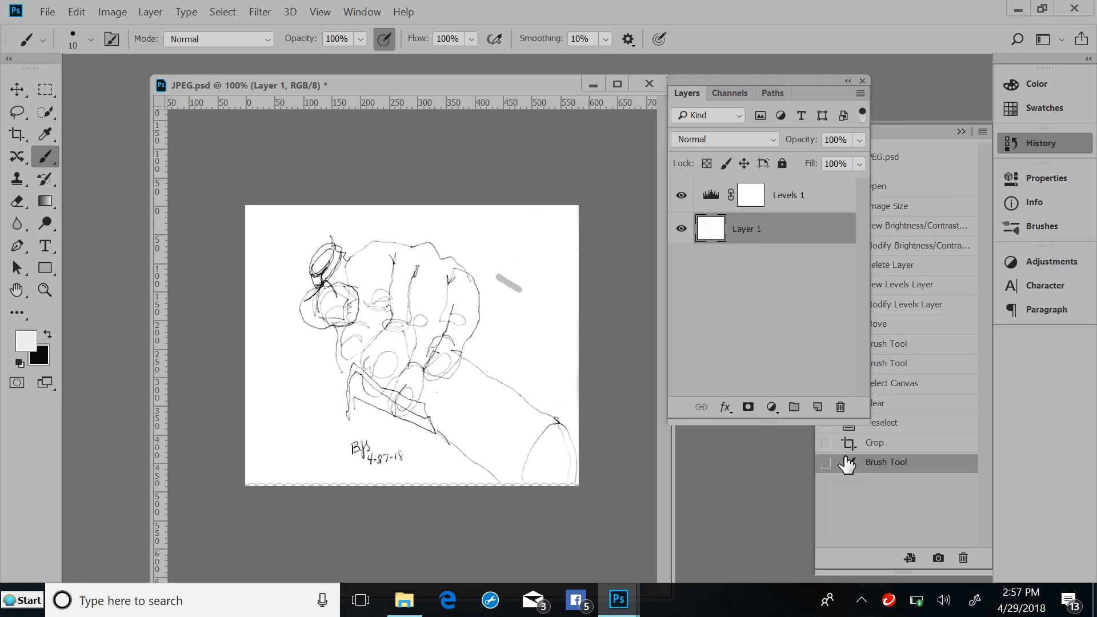
pyautogui.moveTo(881, 469)
pyautogui.mouseDown()
pyautogui.moveTo(891, 500)
pyautogui.moveTo(965, 560)
pyautogui.mouseUp()
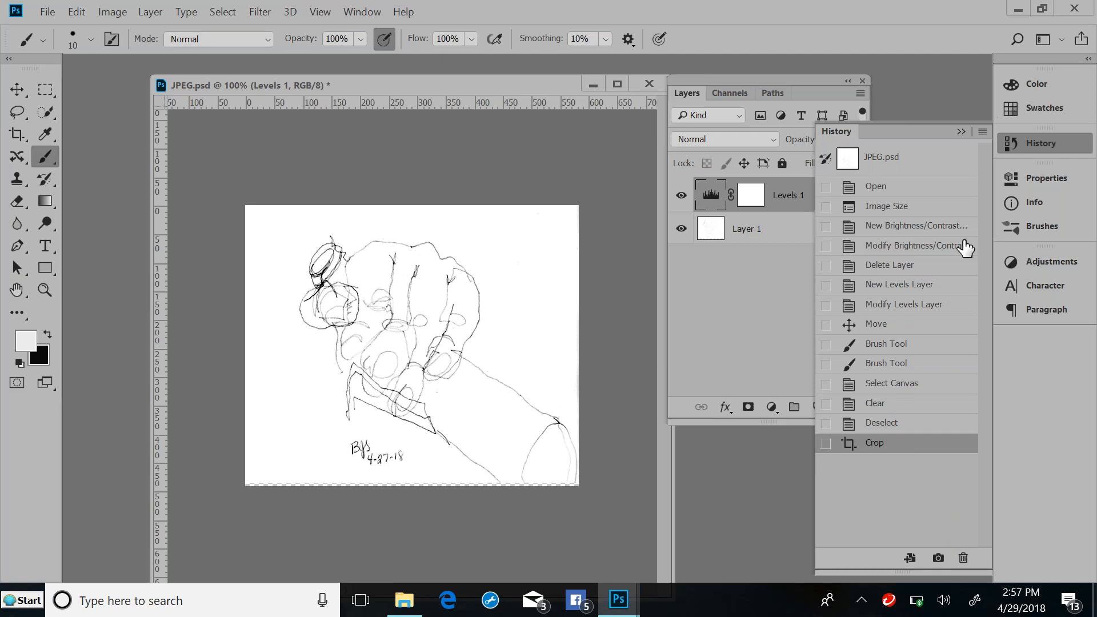
# Collapse the History panel and merge the Levels 1 adjustment down into Layer 1.
pyautogui.click(961, 132)
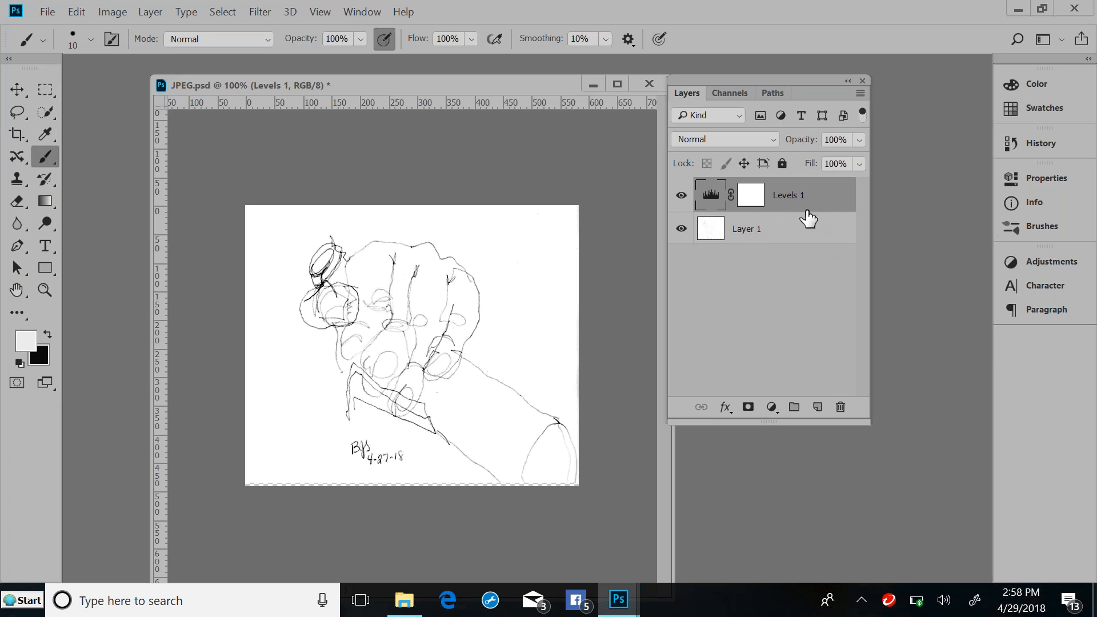
pyautogui.rightClick(791, 195)
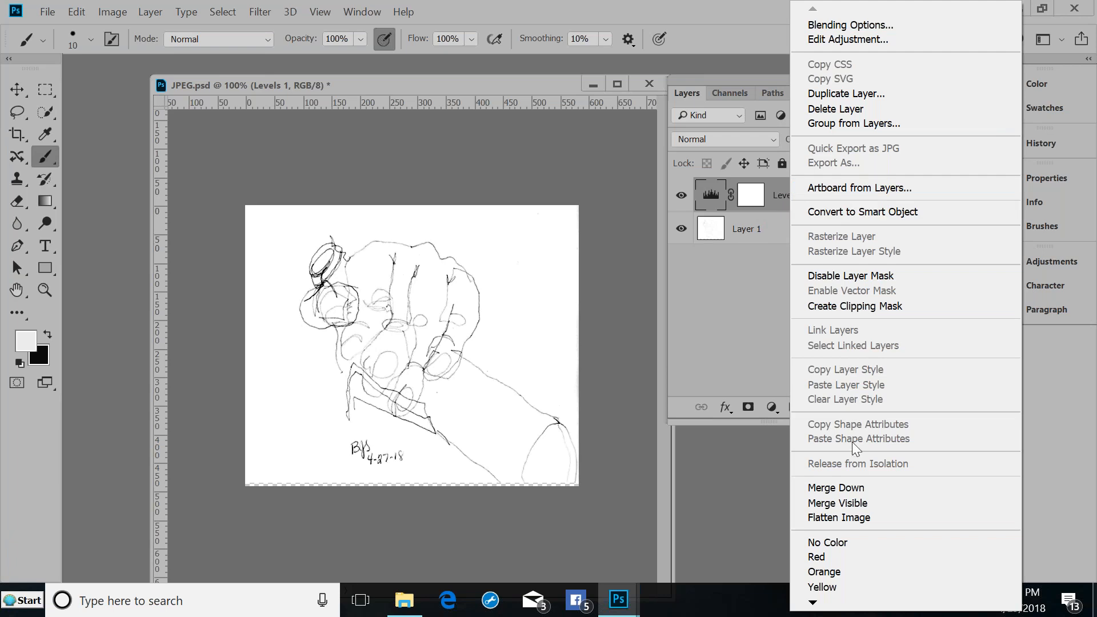
pyautogui.click(852, 487)
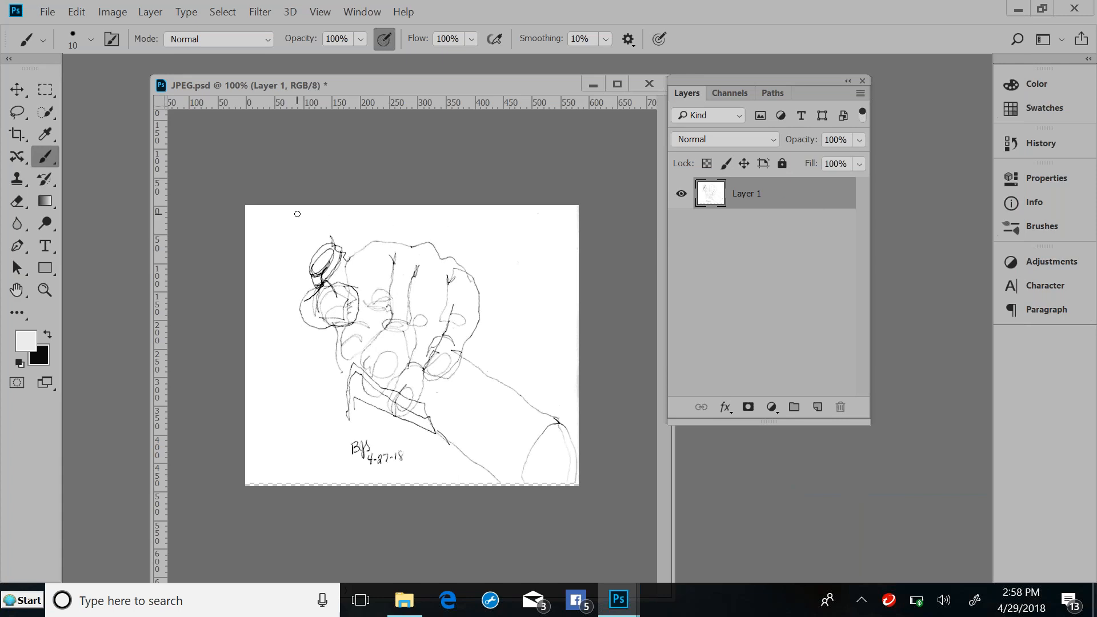
# Clone the round topknot of the sketched head to the blank area right of it with the Clone Stamp, and undo it.
pyautogui.click(17, 180)
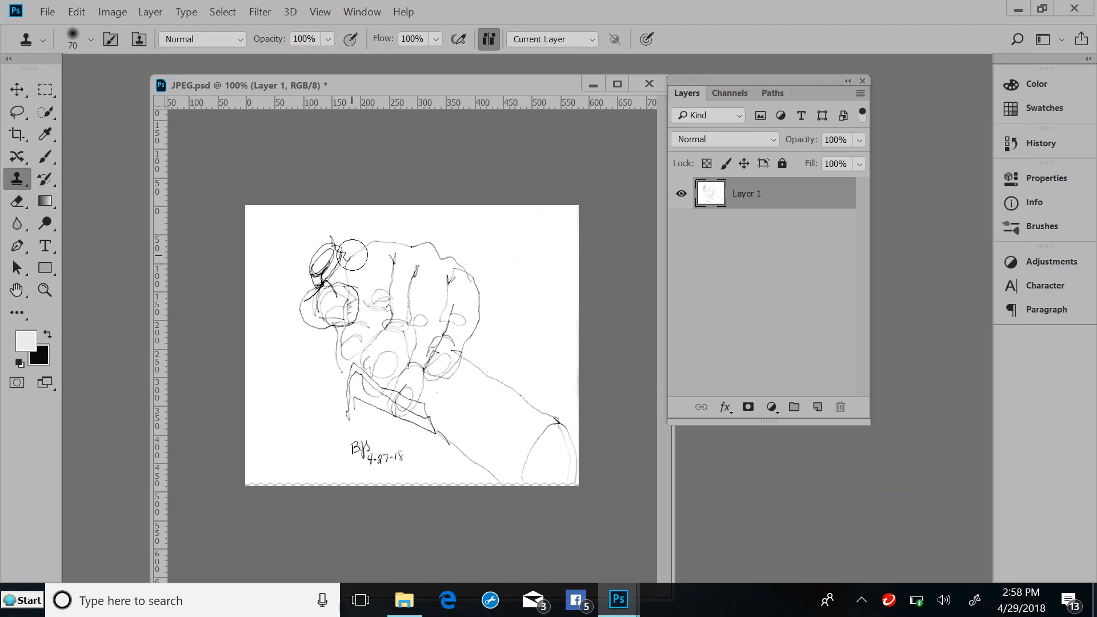
pyautogui.keyDown('alt'); pyautogui.click(324, 265); pyautogui.keyUp('alt')
pyautogui.moveTo(546, 266)
pyautogui.mouseDown()
pyautogui.moveTo(529, 288)
pyautogui.moveTo(535, 299)
pyautogui.moveTo(566, 272)
pyautogui.moveTo(561, 259)
pyautogui.moveTo(537, 269)
pyautogui.moveTo(571, 298)
pyautogui.mouseUp()
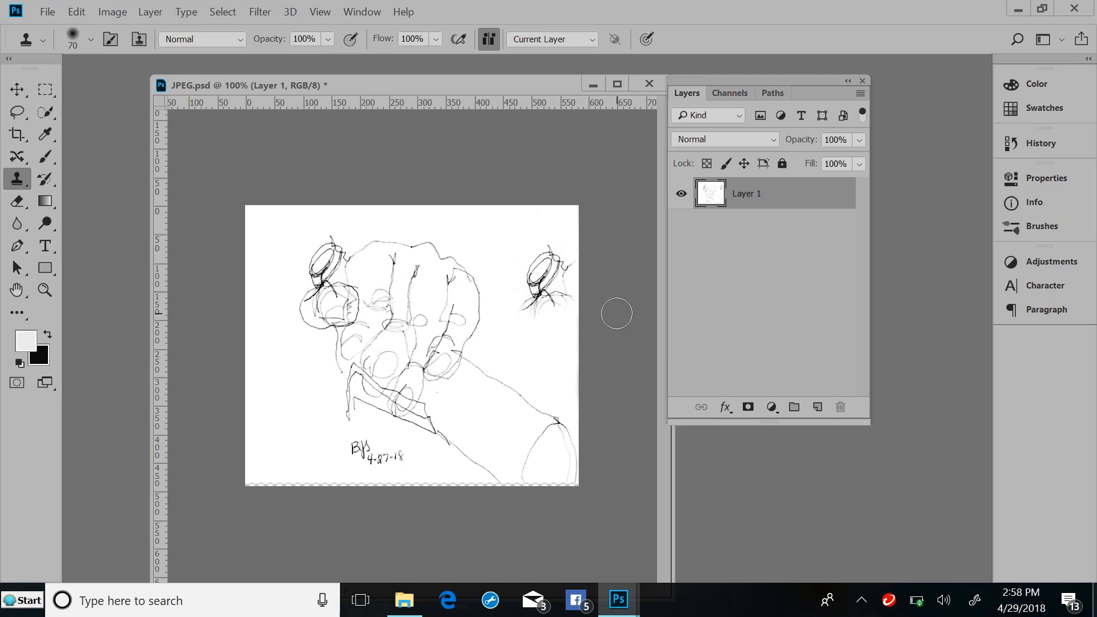
pyautogui.hotkey('ctrl', 'alt', 'z')
pyautogui.hotkey('ctrl', 'alt', 'z')
pyautogui.hotkey('ctrl', 'alt', 'z')
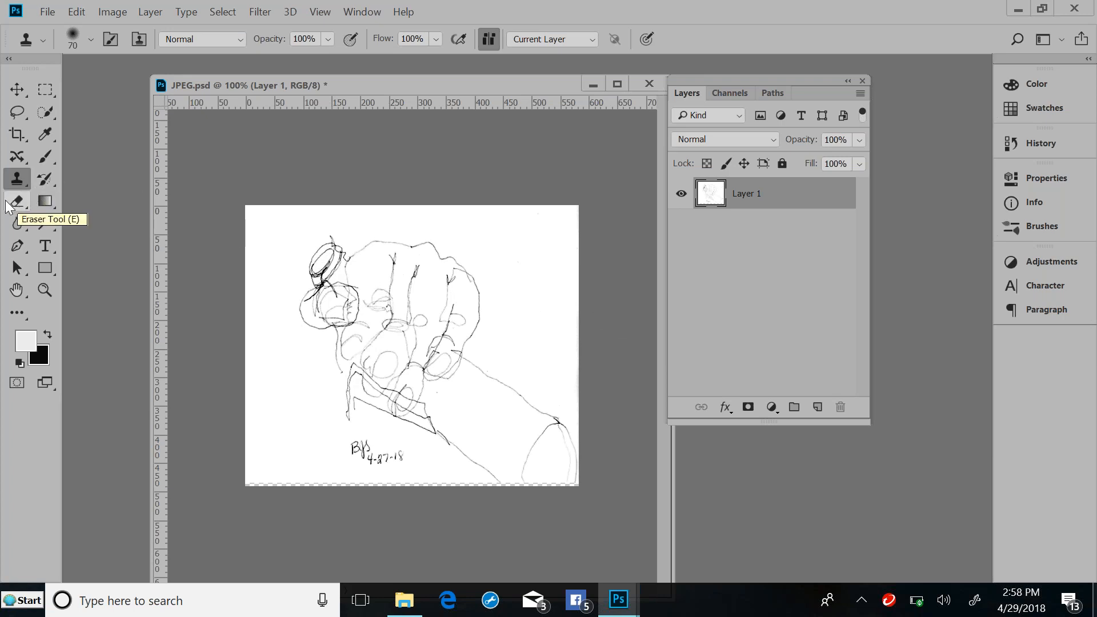
# View the tools grouped with the Gradient tool, and switch from the Brush to the Pencil tool and back.
pyautogui.click(46, 201)
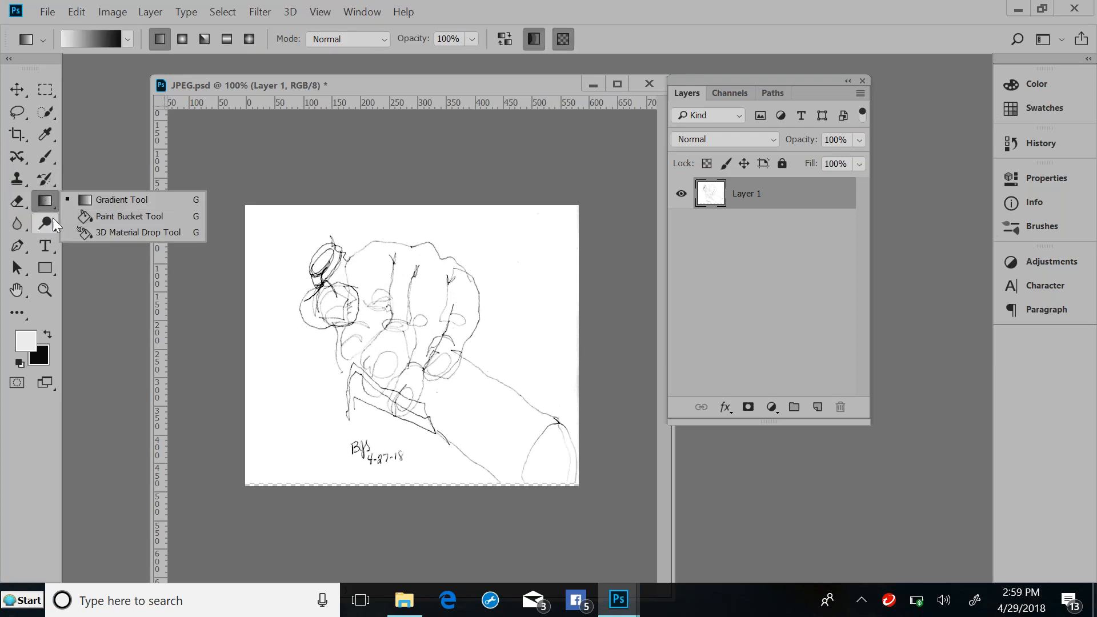
pyautogui.click(46, 156)
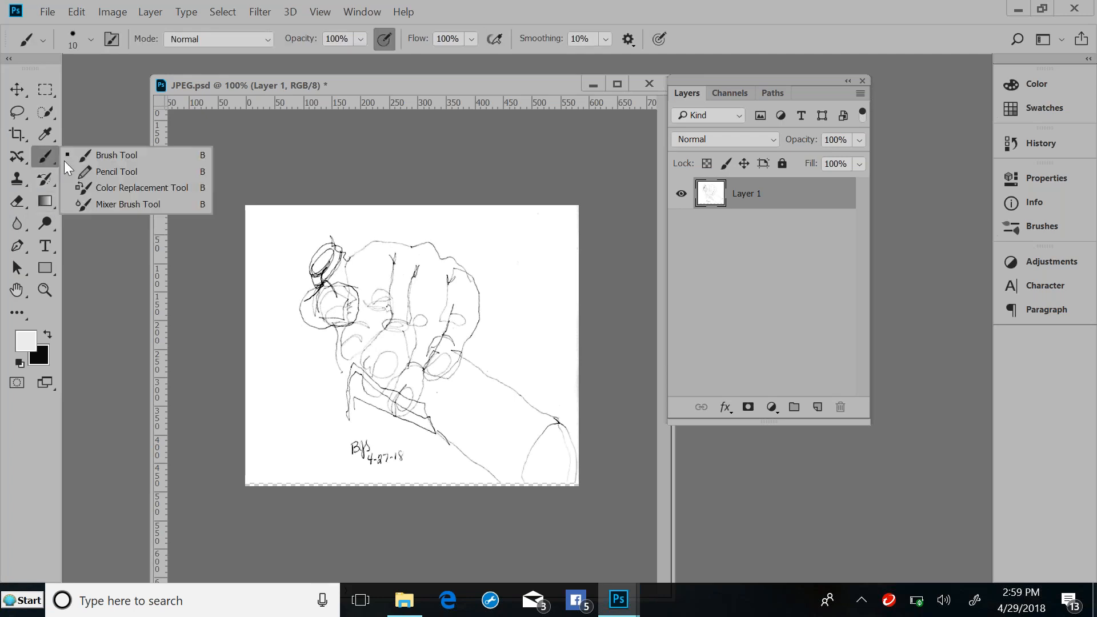
pyautogui.click(91, 172)
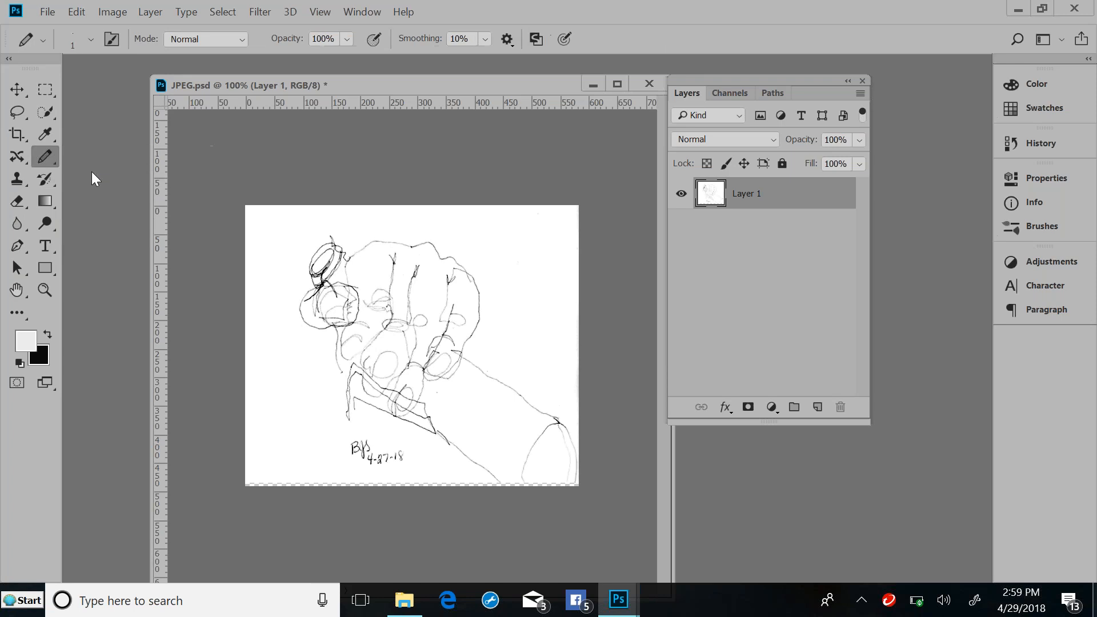
pyautogui.click(46, 163)
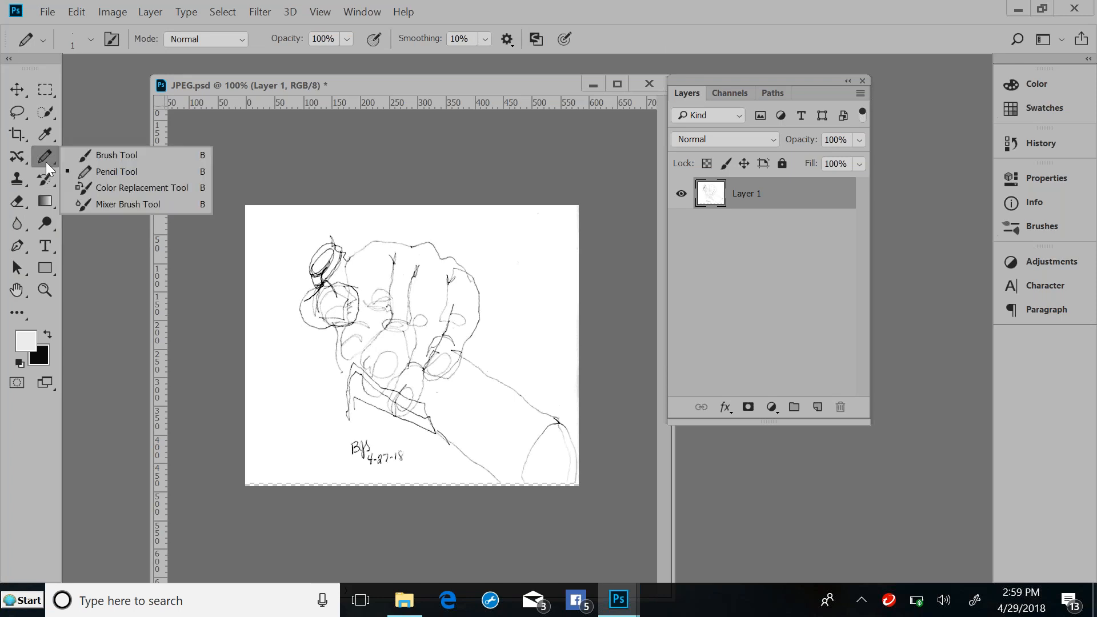
pyautogui.click(87, 158)
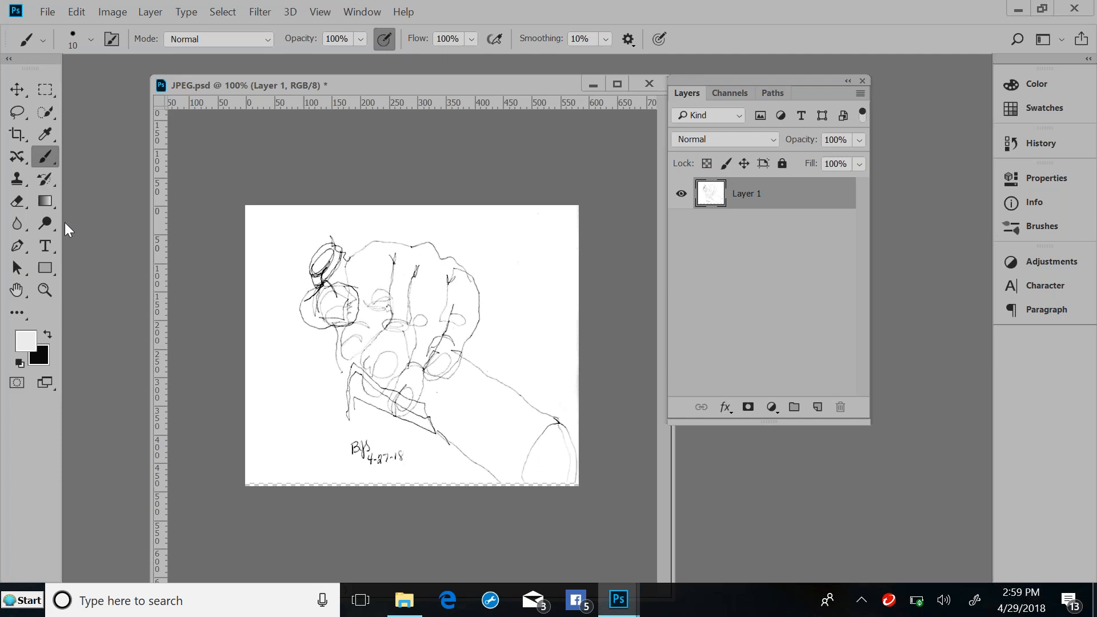
# Cycle through the tools grouped with the Brush, and look at the Dodge tool group and the Blur tool.
pyautogui.hotkey('shift', 'b')
pyautogui.hotkey('shift', 'b')
pyautogui.hotkey('shift', 'b')
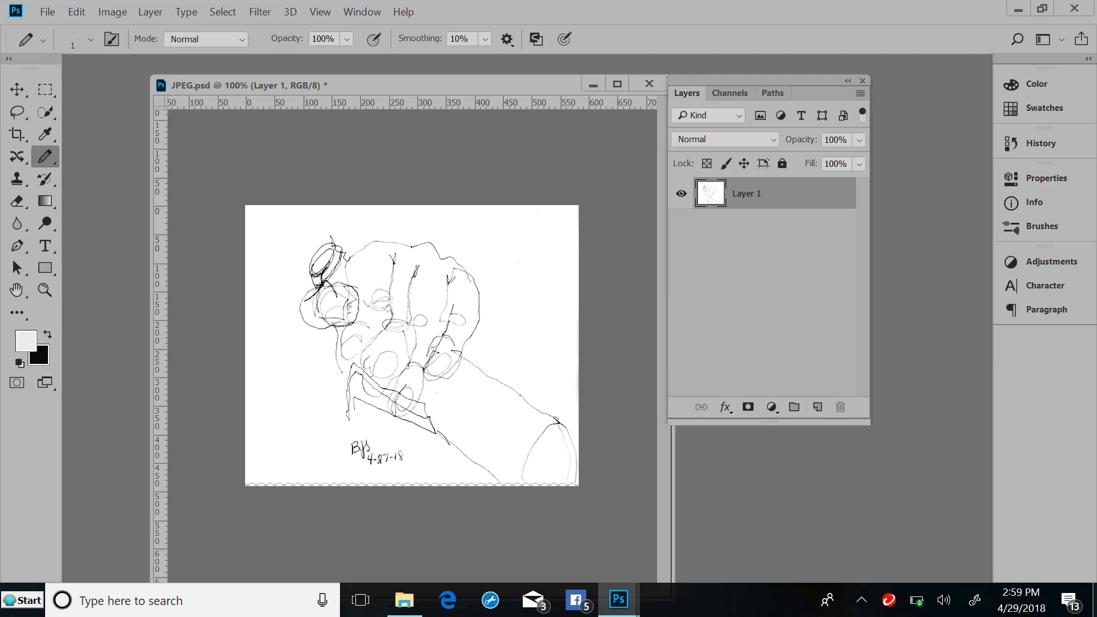
pyautogui.hotkey('shift', 'b')
pyautogui.hotkey('shift', 'b')
pyautogui.hotkey('shift', 'b')
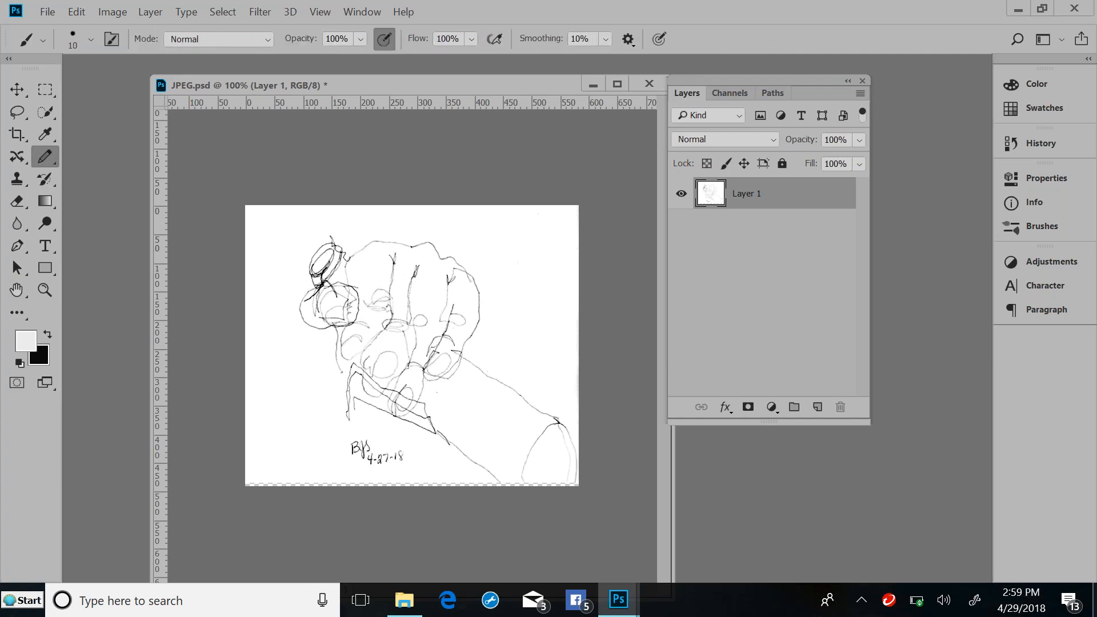
pyautogui.hotkey('shift', 'b')
pyautogui.hotkey('shift', 'b')
pyautogui.click(42, 222)
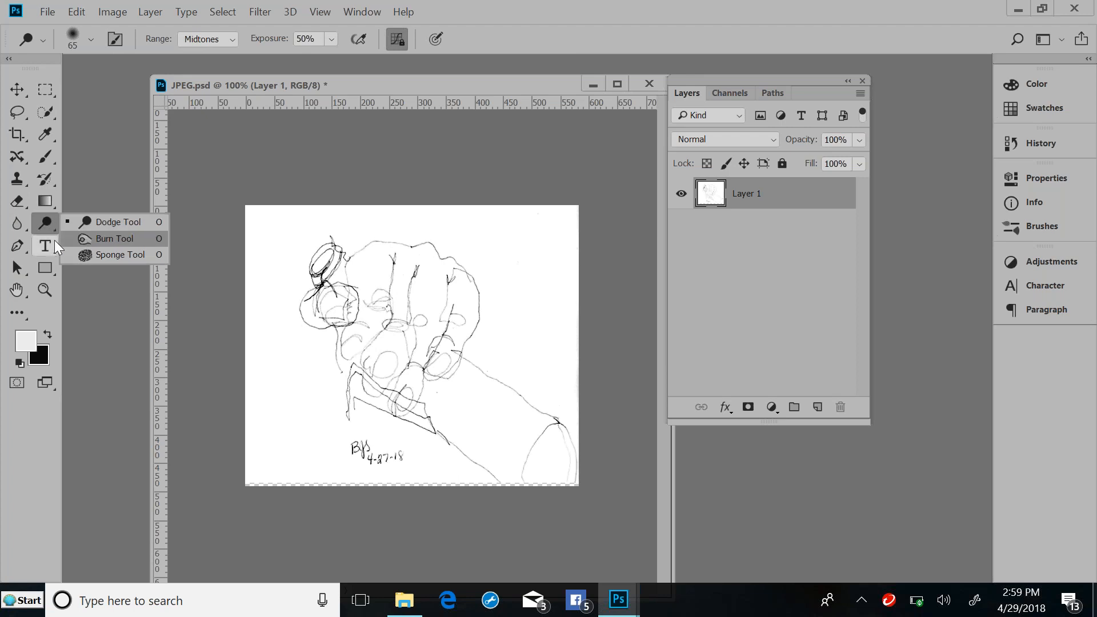
pyautogui.click(19, 223)
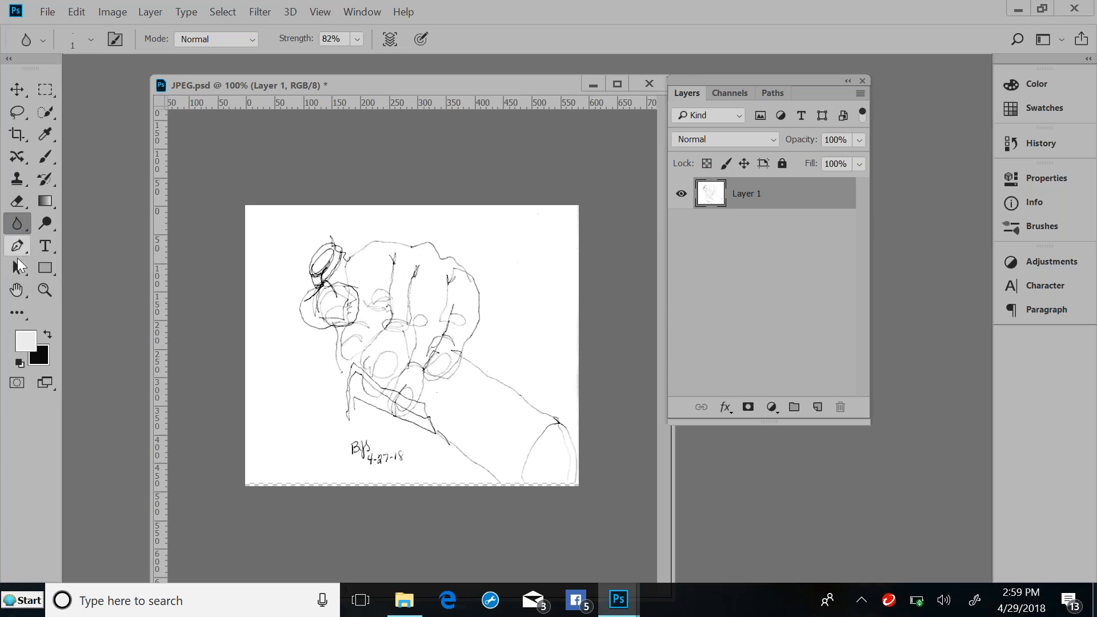
# Draw a paw print with the Custom Shape tool, about 67 by 93 px, right of the sketched head.
pyautogui.click(44, 269)
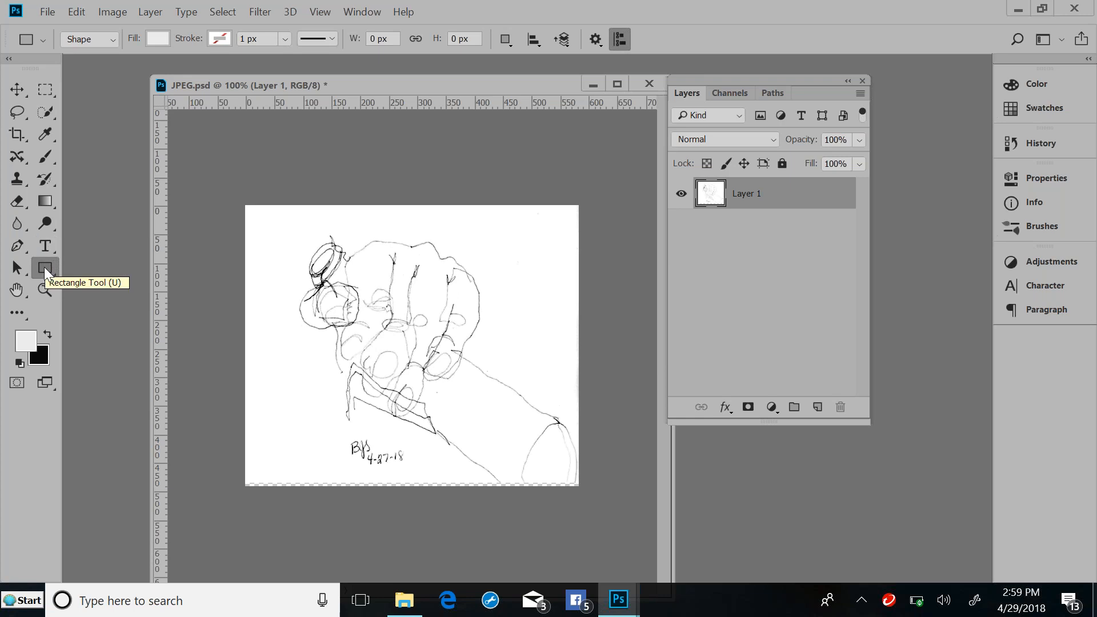
pyautogui.rightClick(44, 268)
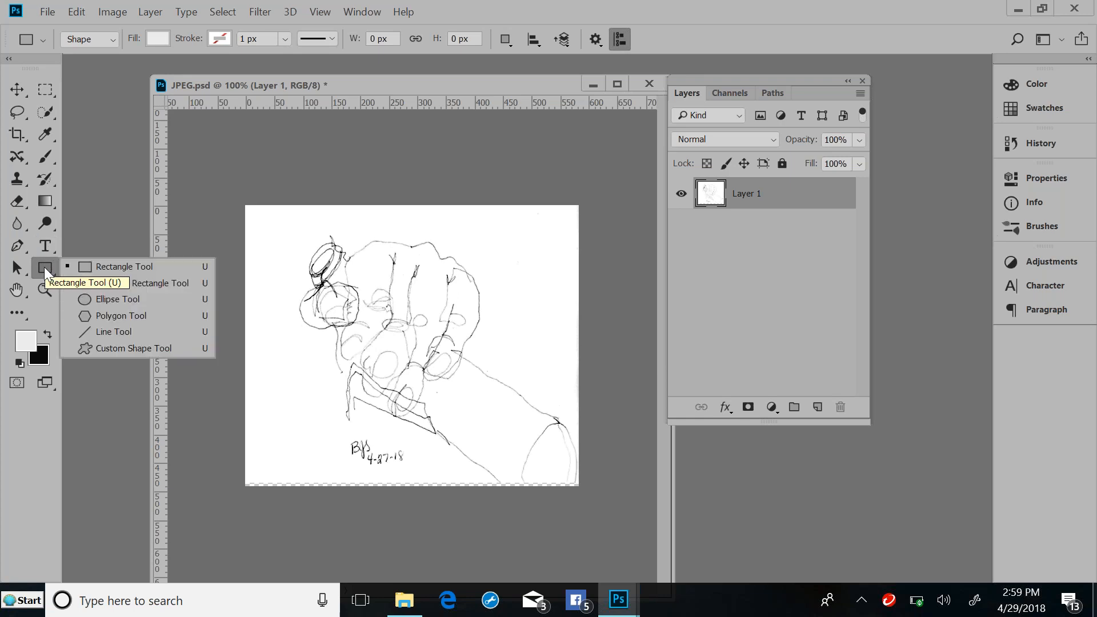
pyautogui.click(97, 347)
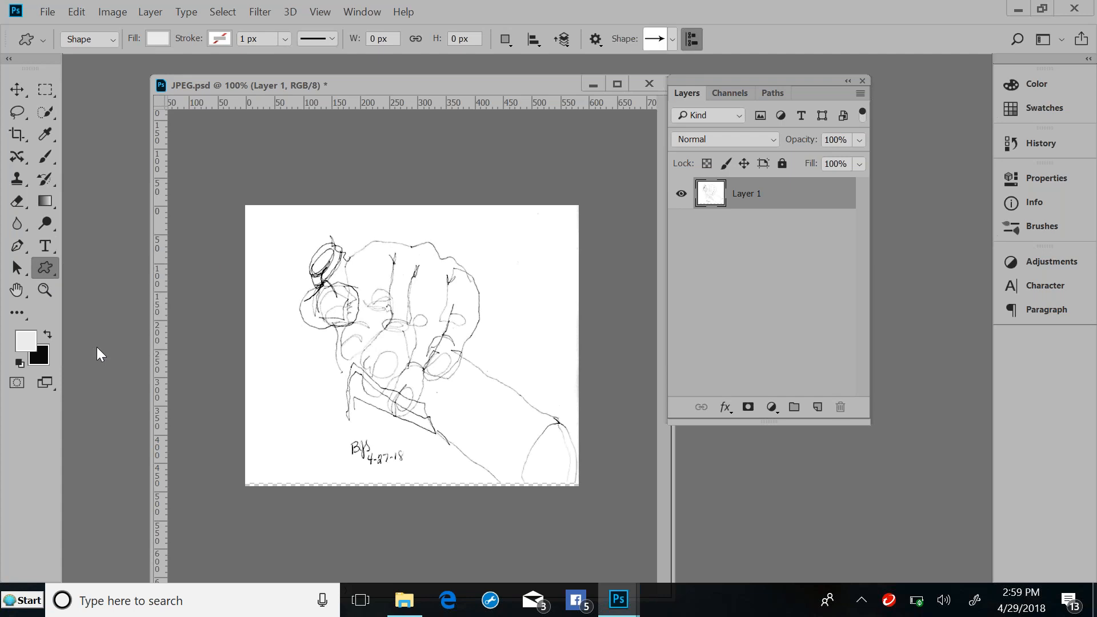
pyautogui.click(654, 39)
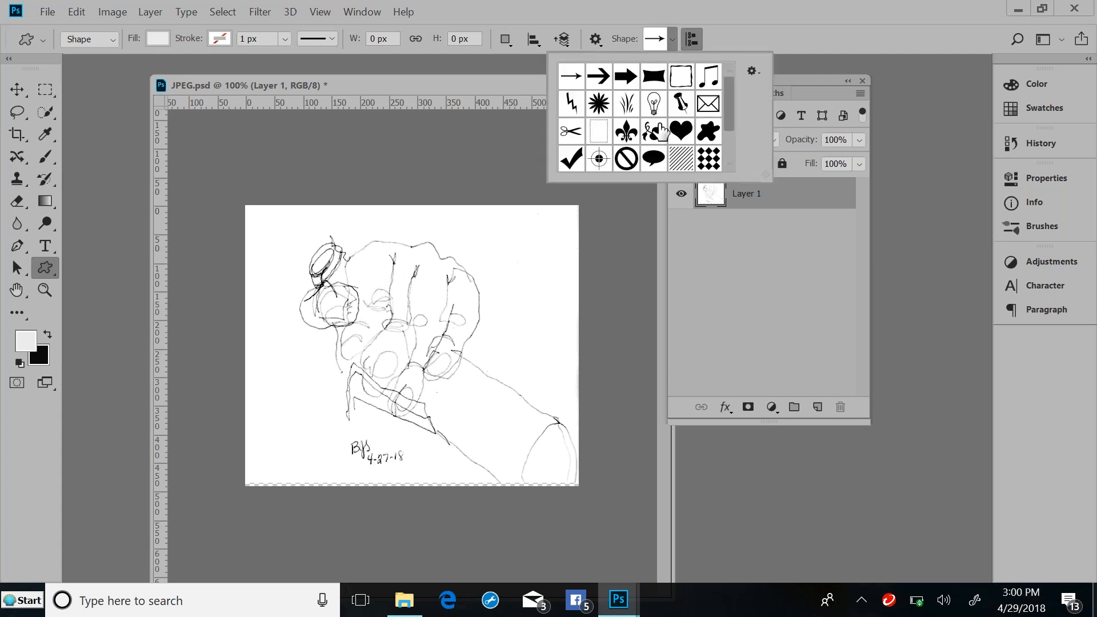
pyautogui.scroll(-2, 730, 149)
pyautogui.click(626, 136)
pyautogui.moveTo(497, 255); pyautogui.dragTo(535, 308)
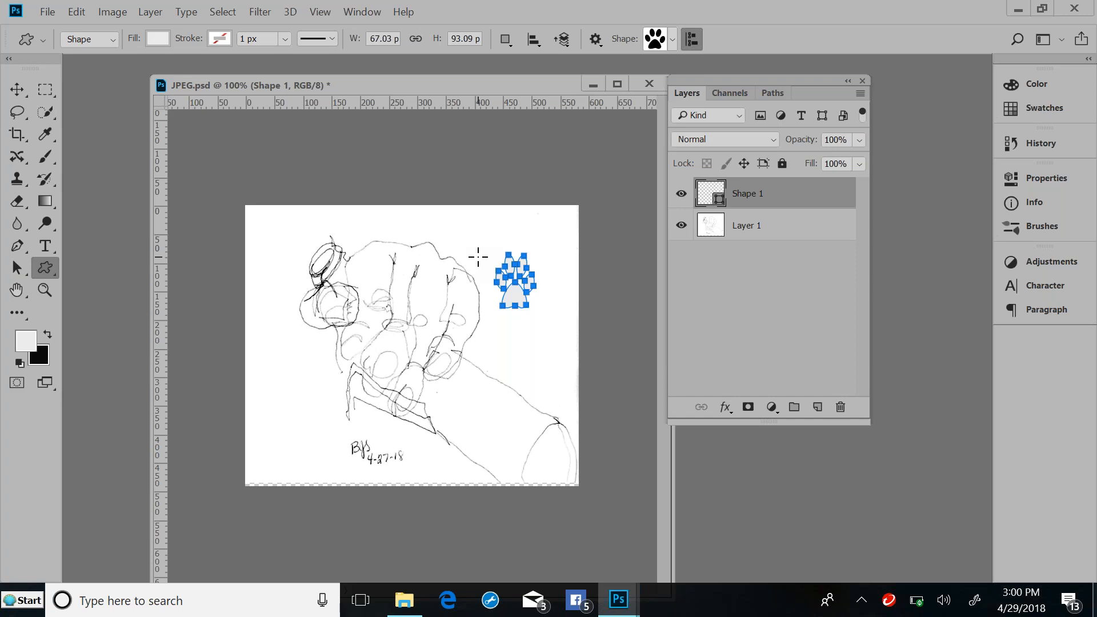
# Try a black fill on the paw print shape and change the fill to magenta.
pyautogui.click(156, 39)
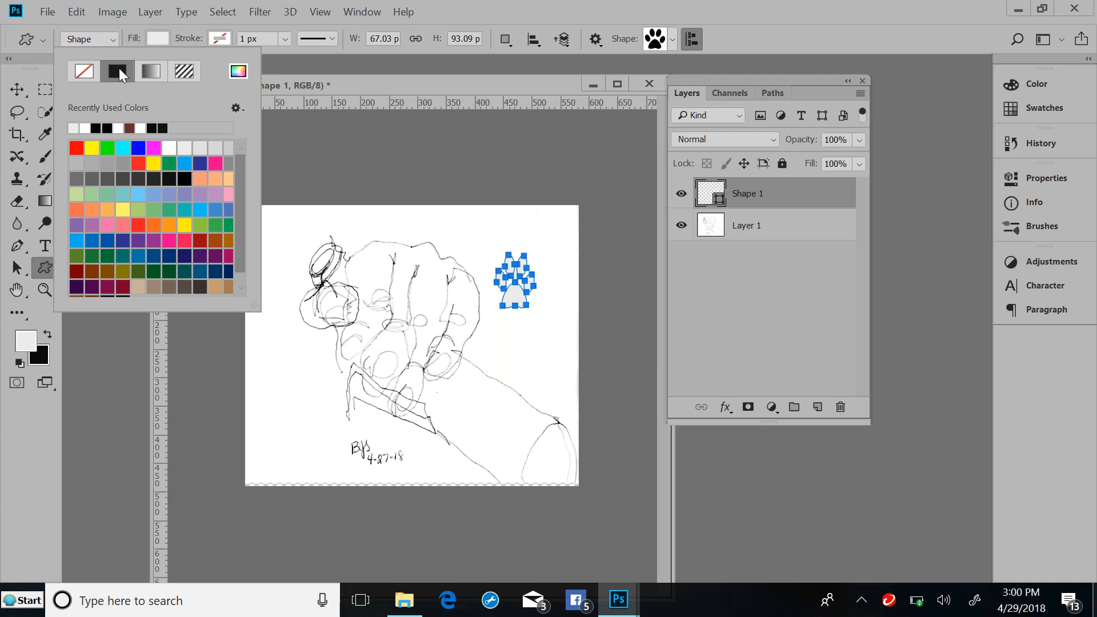
pyautogui.click(163, 128)
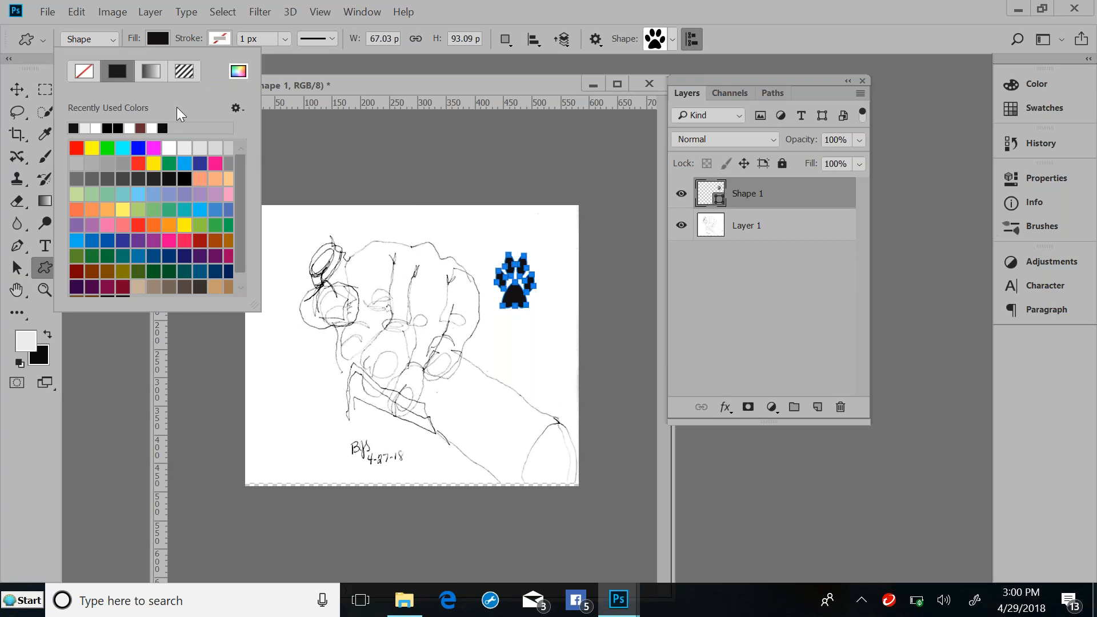
pyautogui.click(505, 19)
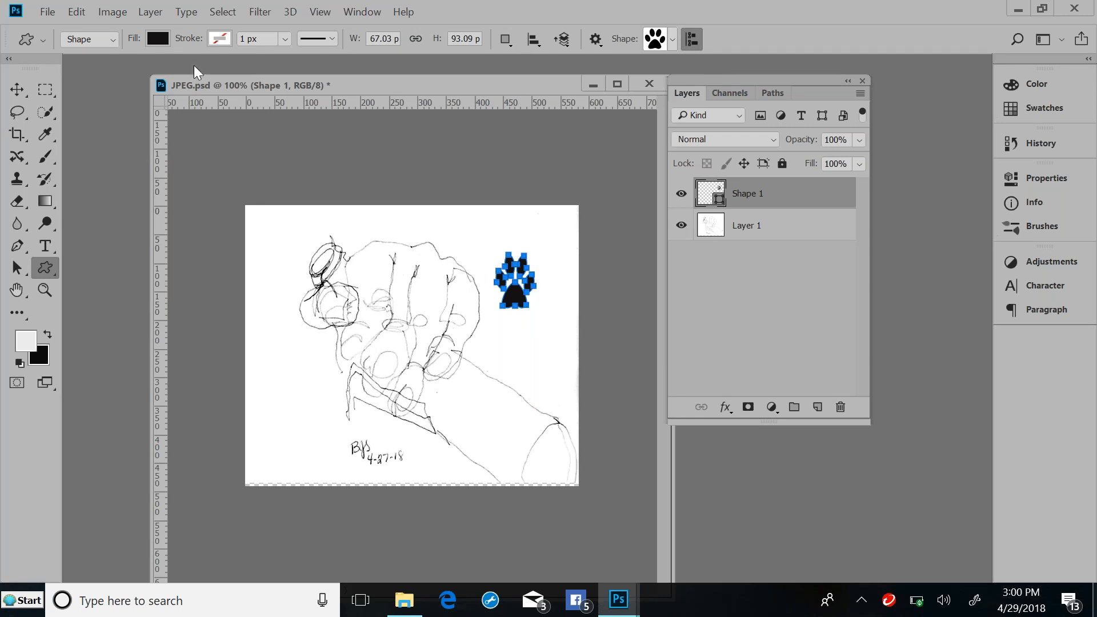
pyautogui.click(158, 39)
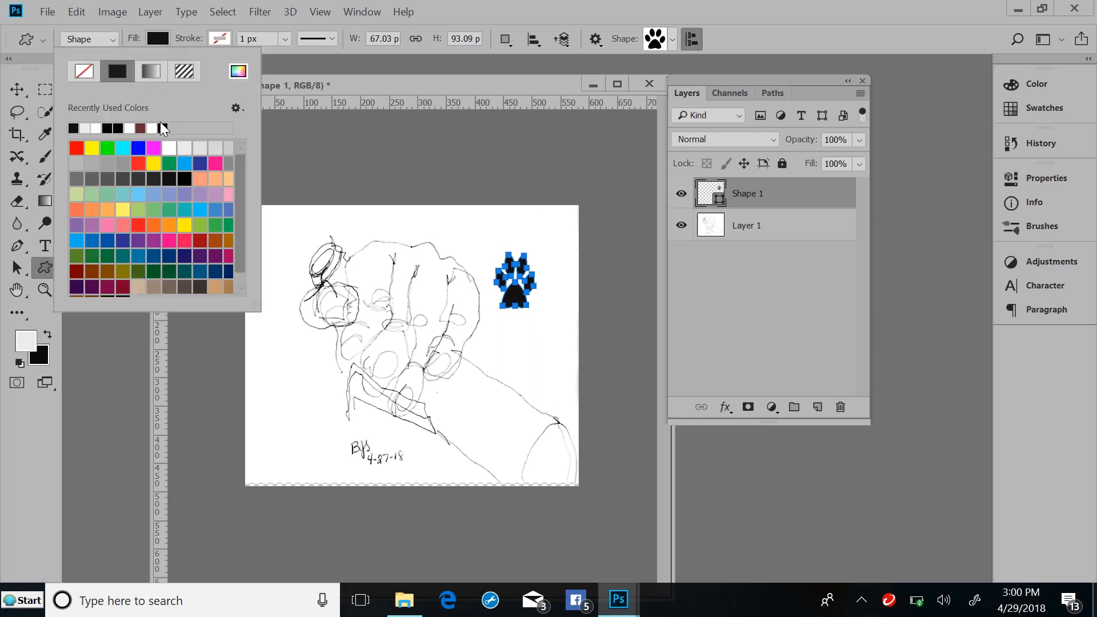
pyautogui.click(154, 147)
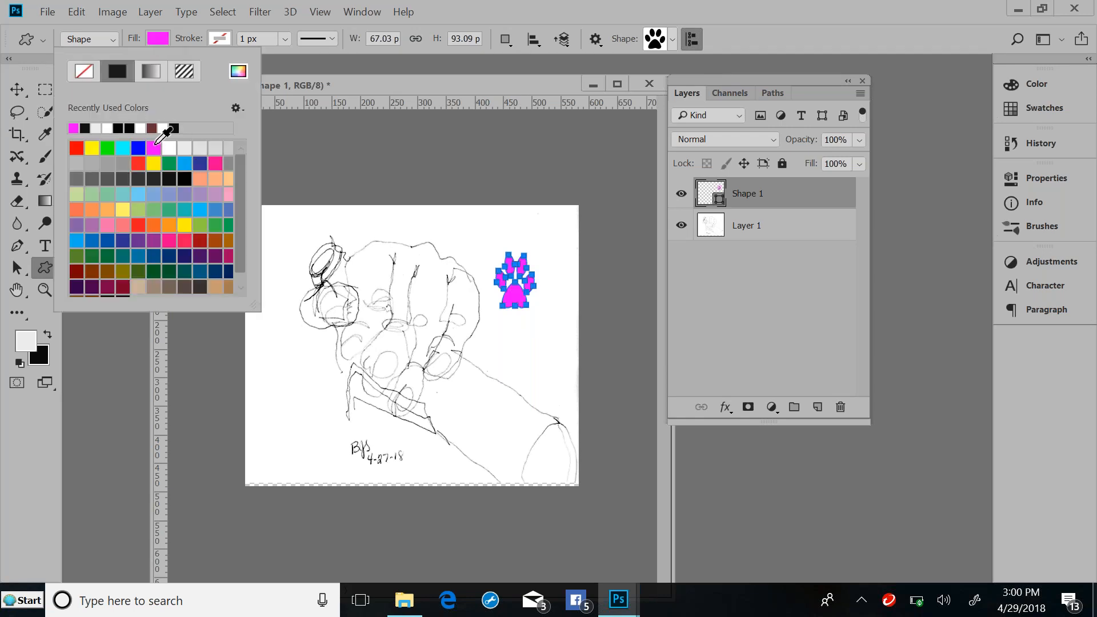
# Try a red stroke on the paw print, and give it a dark blue stroke 0.73 px wide.
pyautogui.click(224, 39)
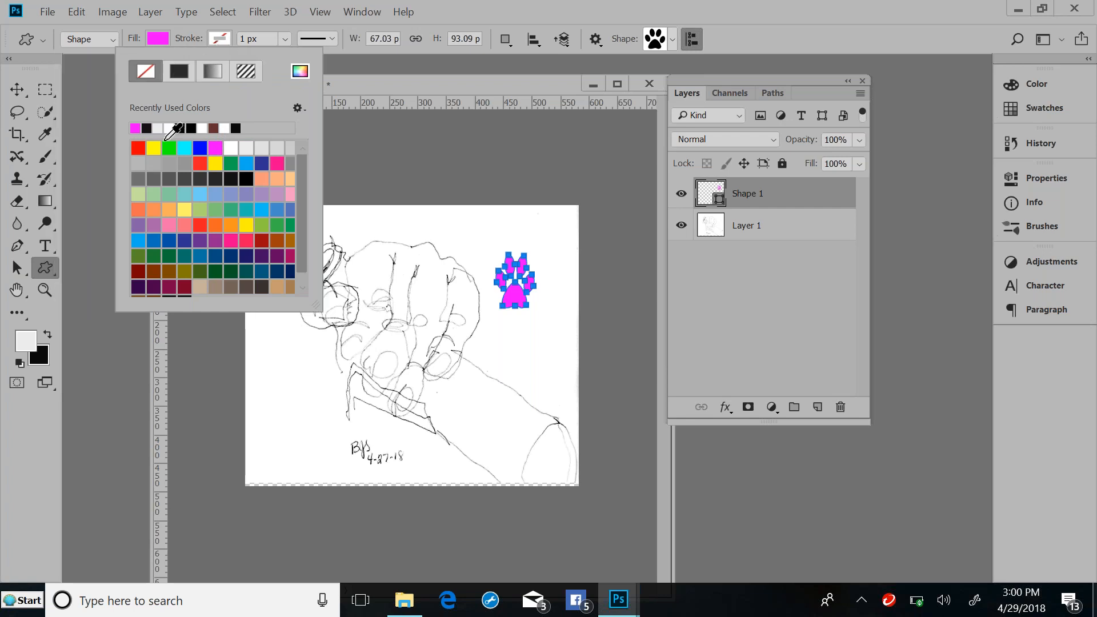
pyautogui.click(144, 146)
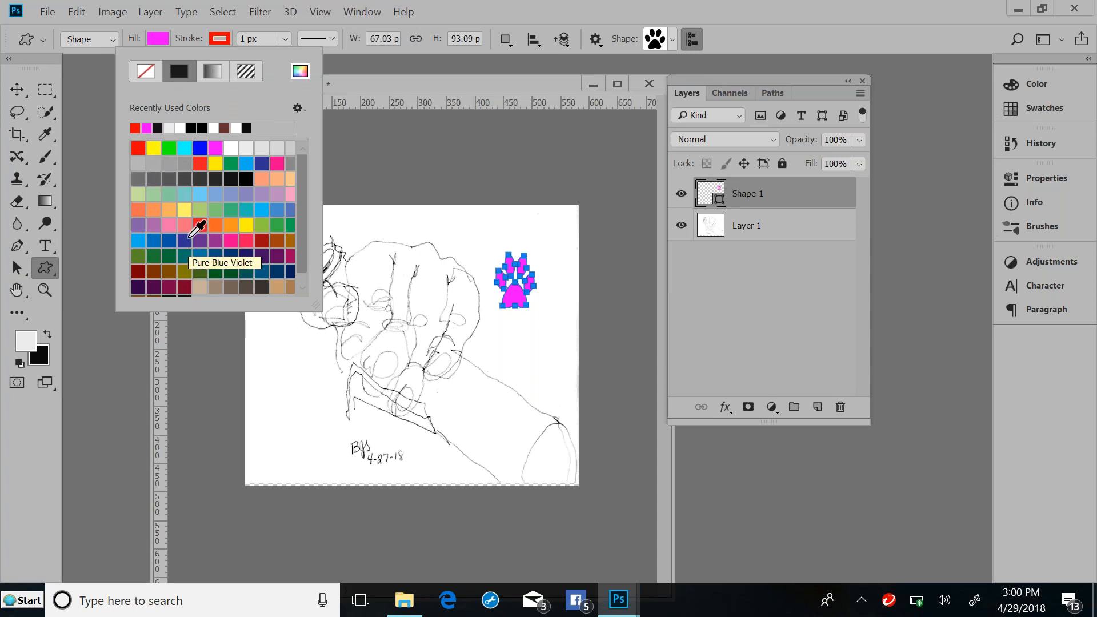
pyautogui.click(261, 163)
pyautogui.click(284, 39)
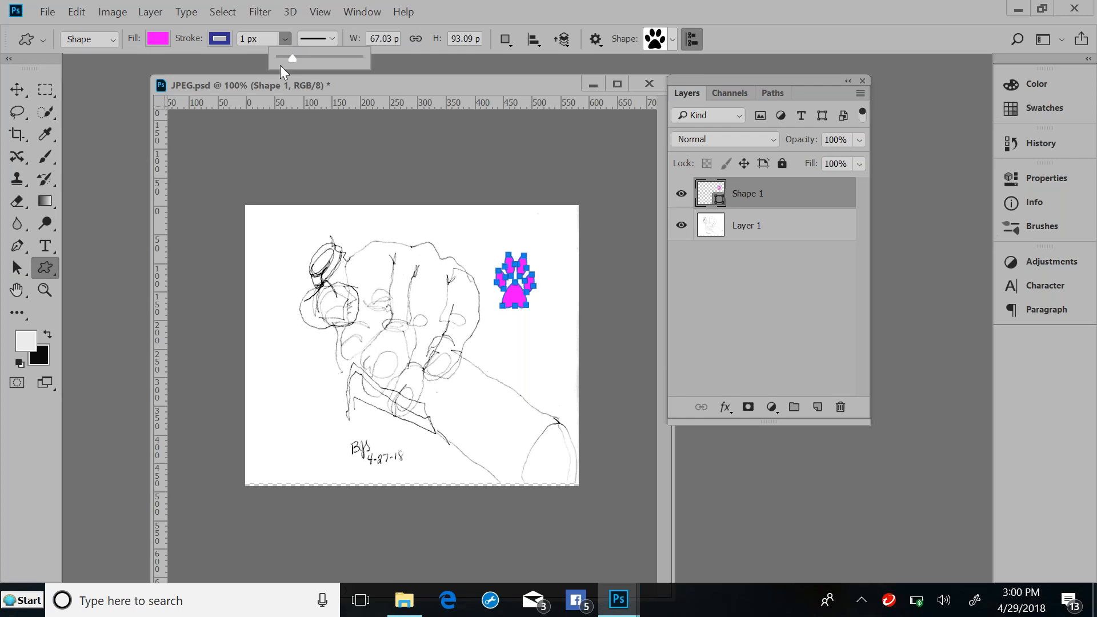
pyautogui.moveTo(292, 58)
pyautogui.mouseDown()
pyautogui.moveTo(310, 56)
pyautogui.moveTo(289, 57)
pyautogui.mouseUp()
pyautogui.click(714, 309)
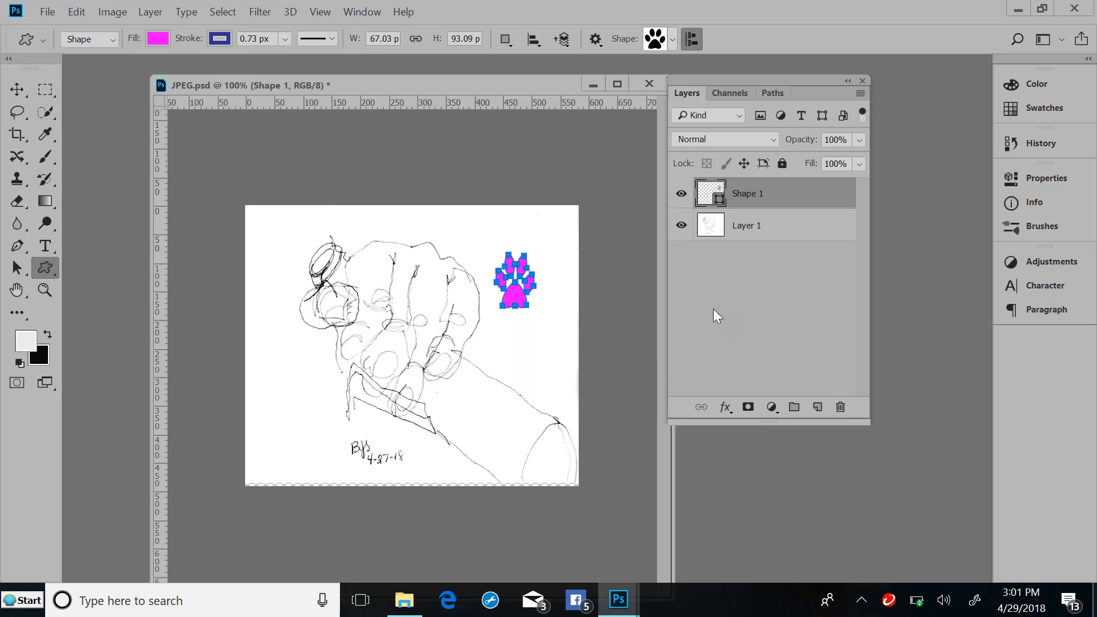
pyautogui.click(729, 289)
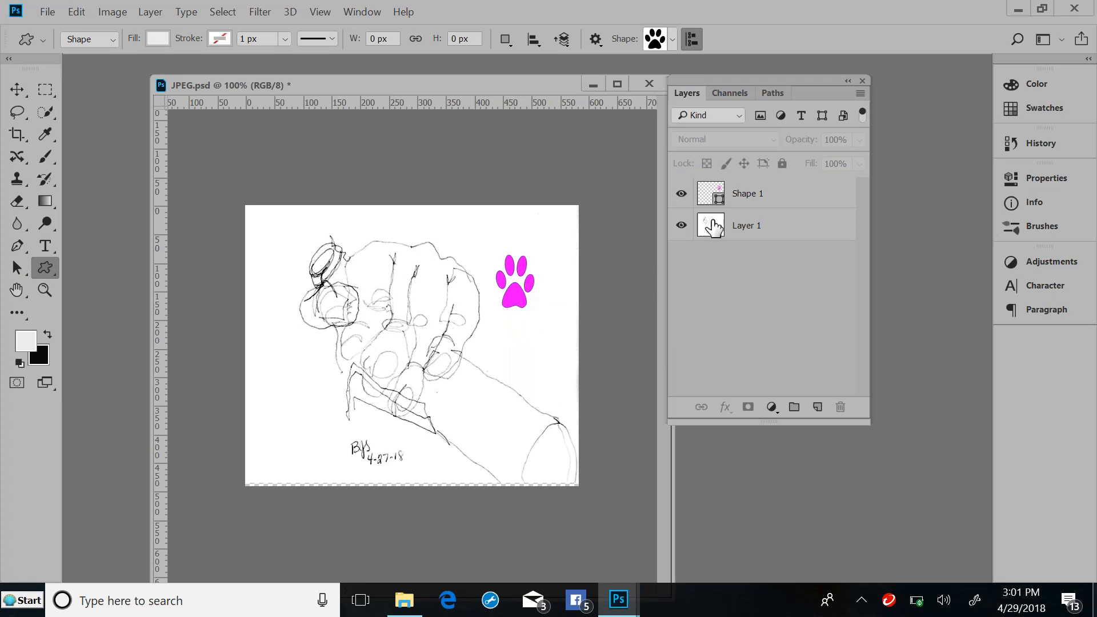
# Rasterize the Shape 1 layer containing the paw print.
pyautogui.rightClick(738, 198)
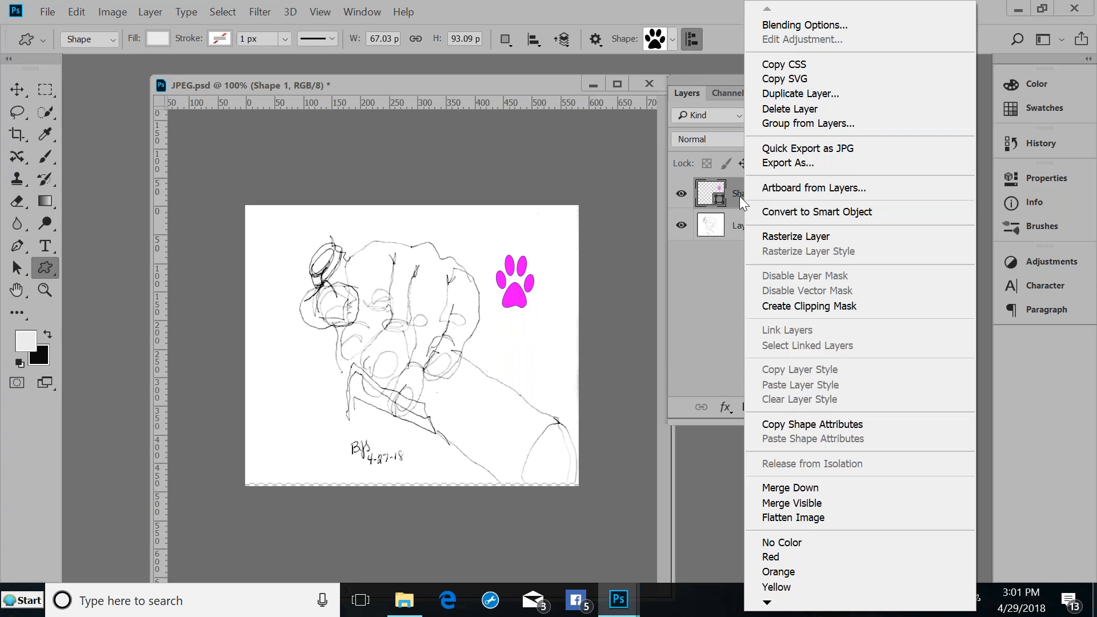
pyautogui.click(773, 237)
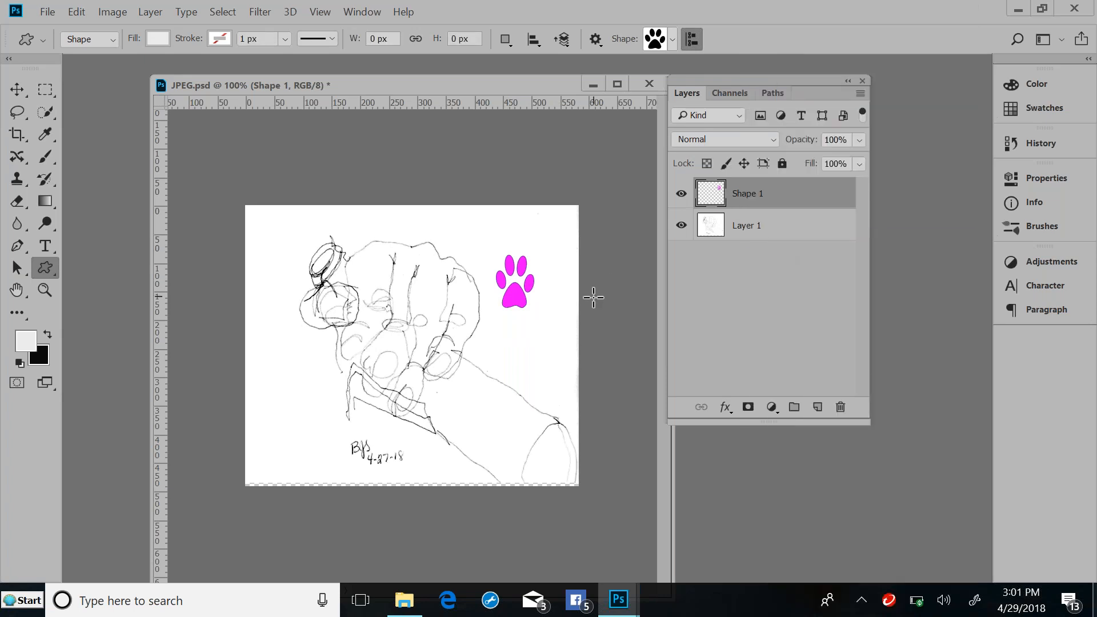
pyautogui.press('super+t')
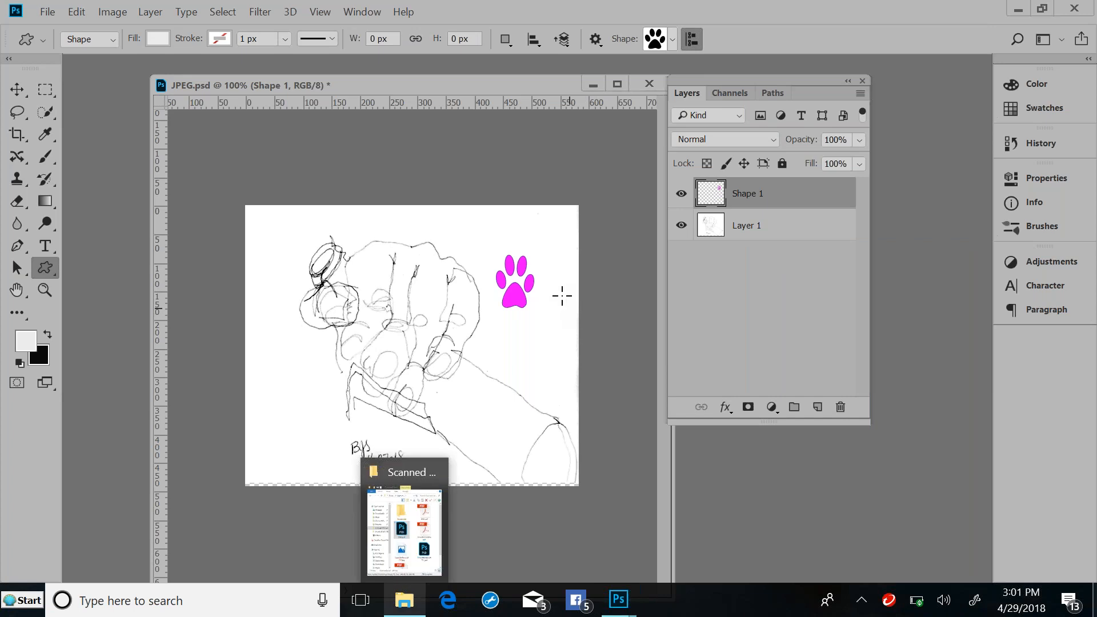
pyautogui.press('Escape')
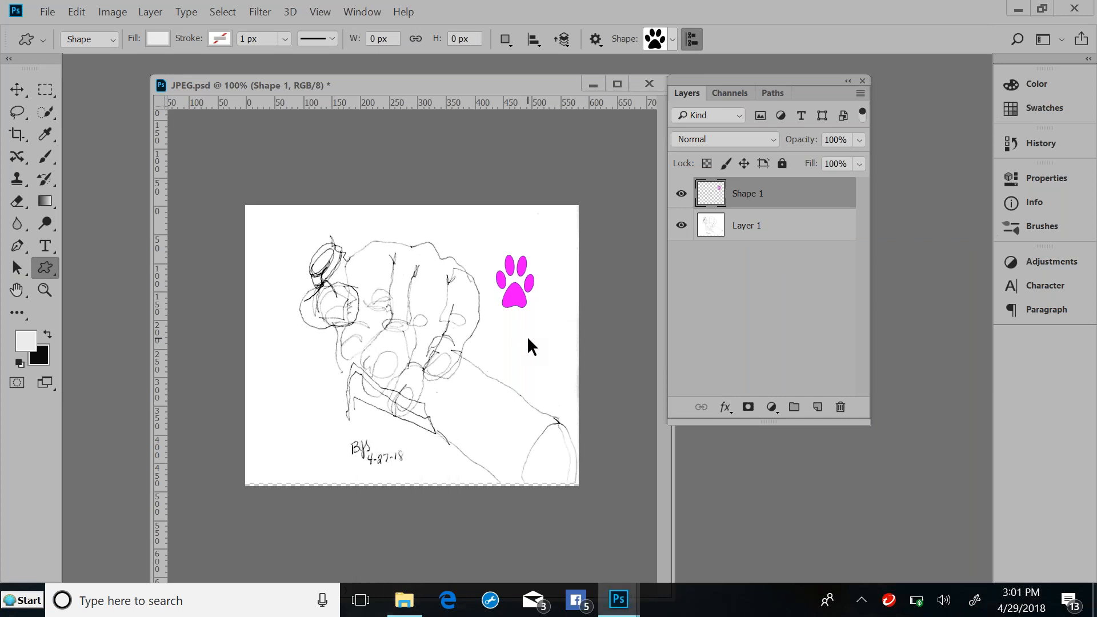
pyautogui.click(517, 288)
pyautogui.click(583, 254)
# Select the paw print with a rectangular marquee, scale it to about 217% wide and 165% high with Free Transform, and deselect it.
pyautogui.press('m')
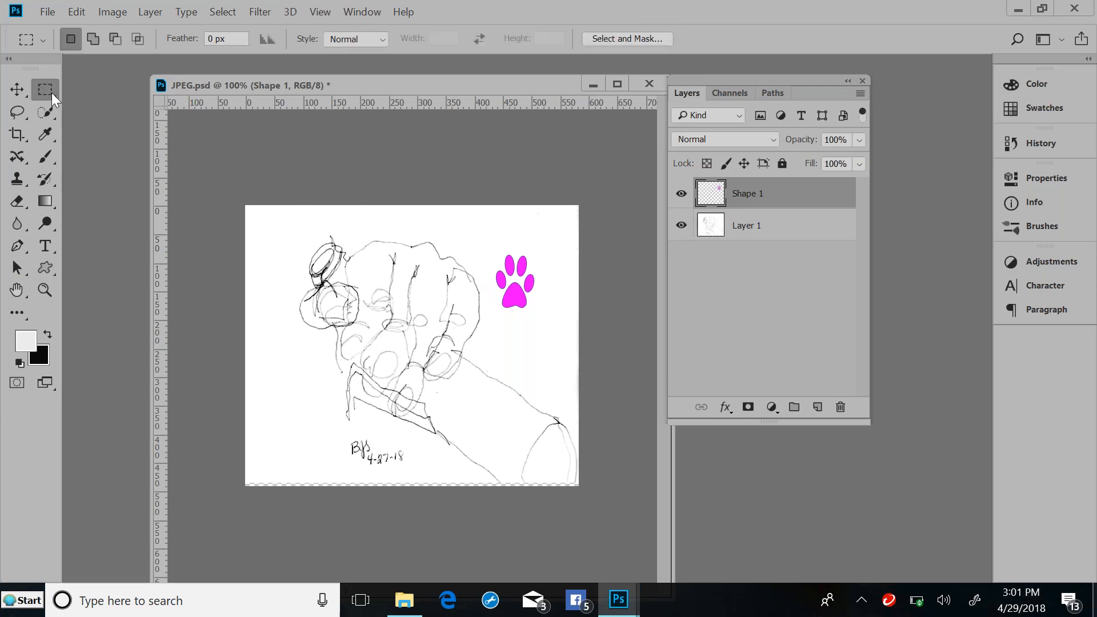
pyautogui.moveTo(478, 235); pyautogui.dragTo(552, 317)
pyautogui.hotkey('ctrl', 't')
pyautogui.moveTo(552, 316); pyautogui.dragTo(605, 342)
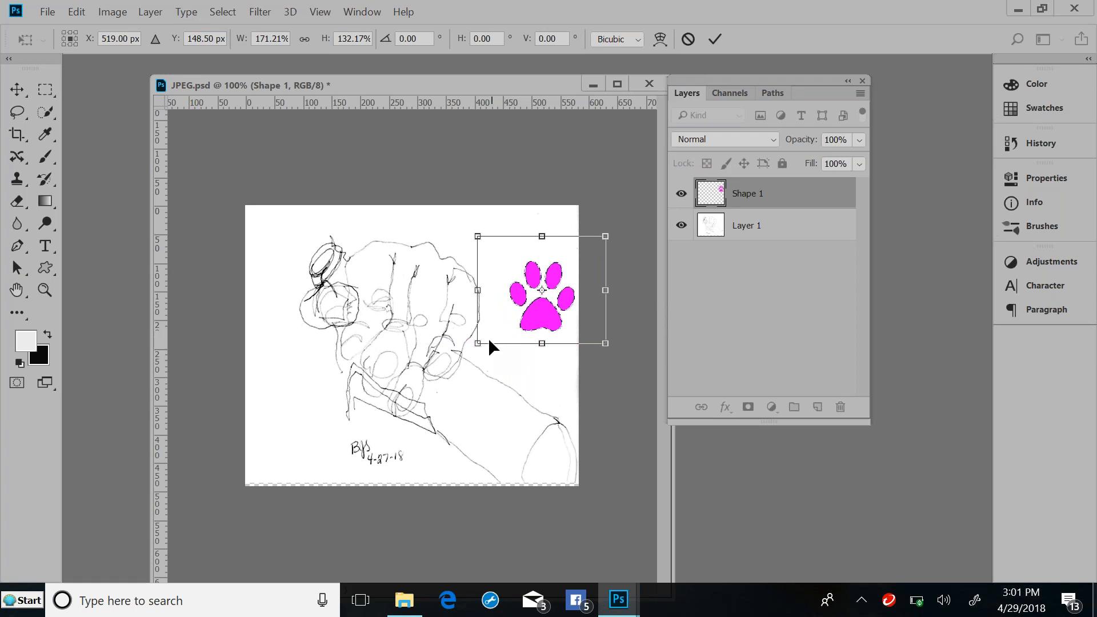
pyautogui.moveTo(478, 343); pyautogui.dragTo(444, 369)
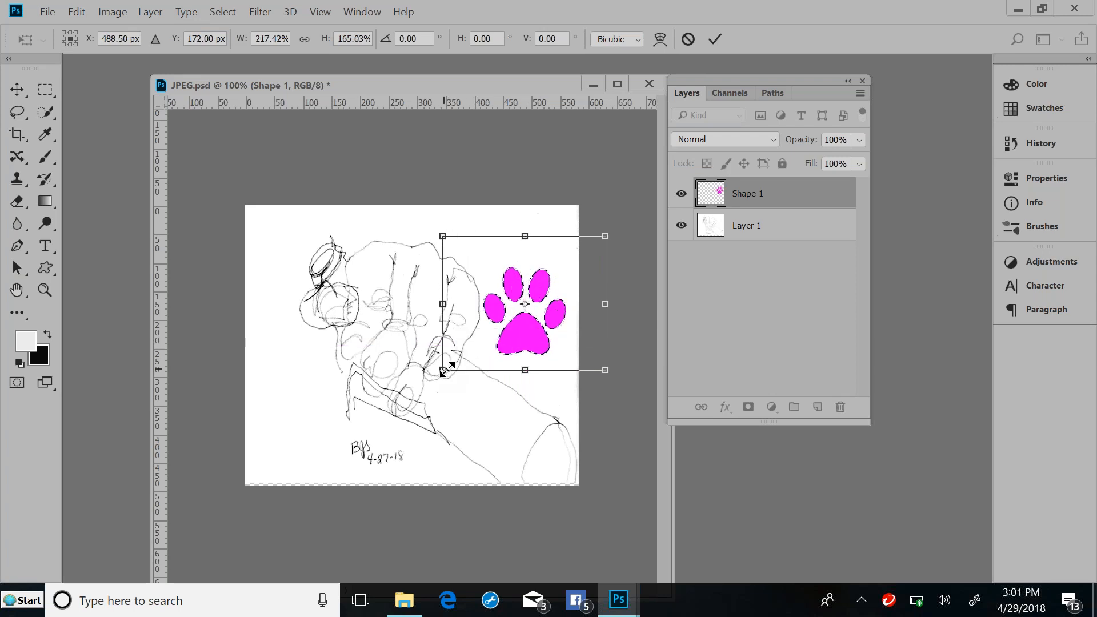
pyautogui.press('Return')
pyautogui.press('m')
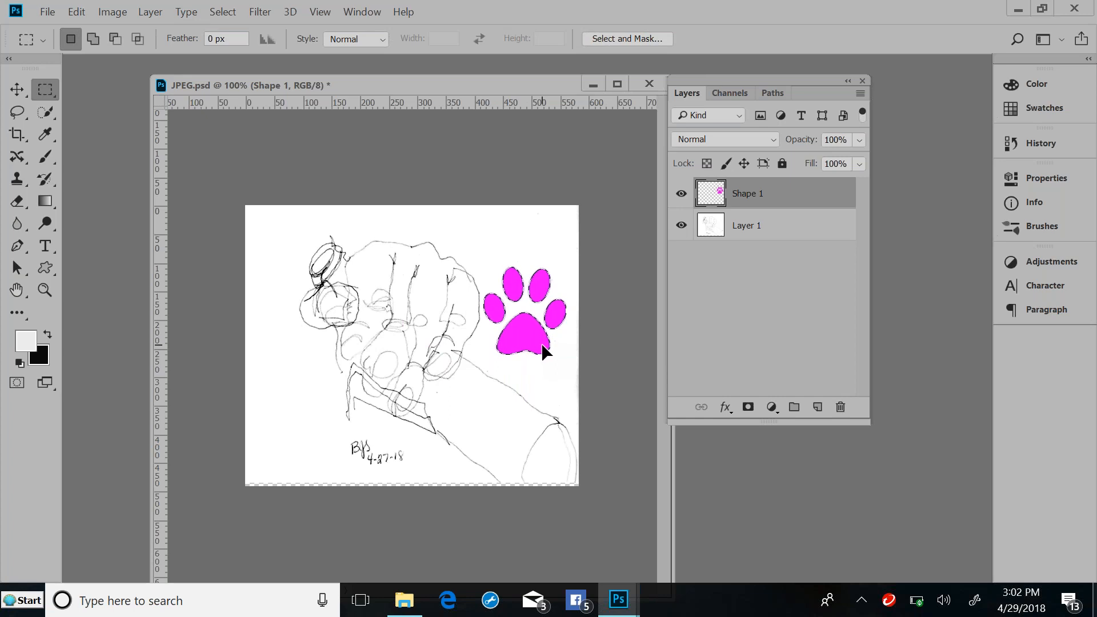
pyautogui.hotkey('ctrl', 'd')
# Smear the paw print's toes and pad in several strokes with the Smudge tool, using a 45 px brush.
pyautogui.press('r')
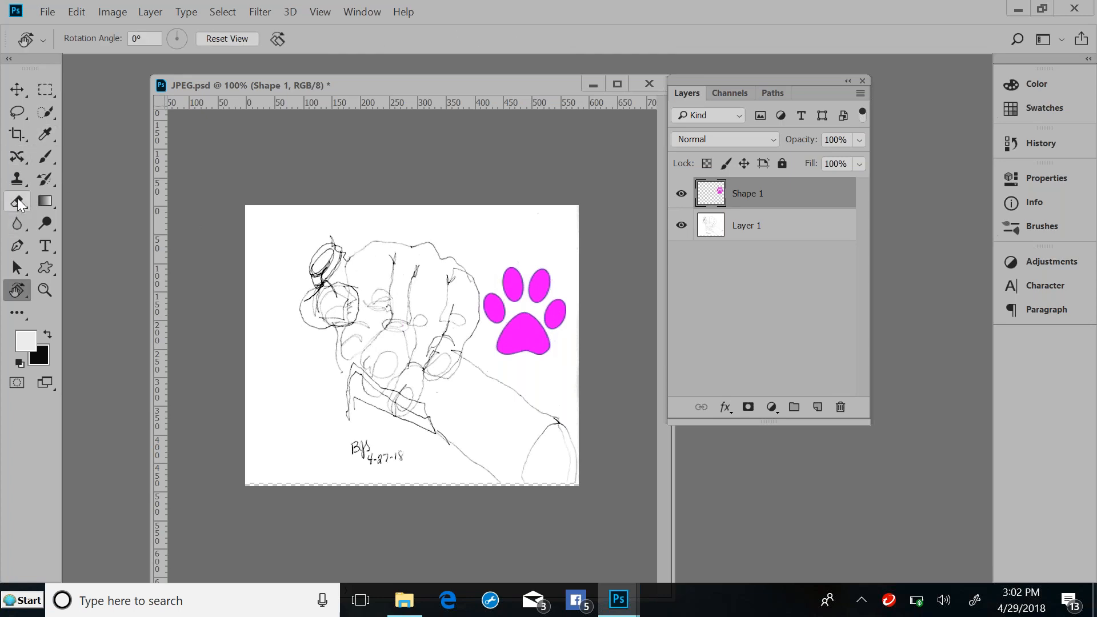
pyautogui.click(43, 223)
pyautogui.click(16, 223)
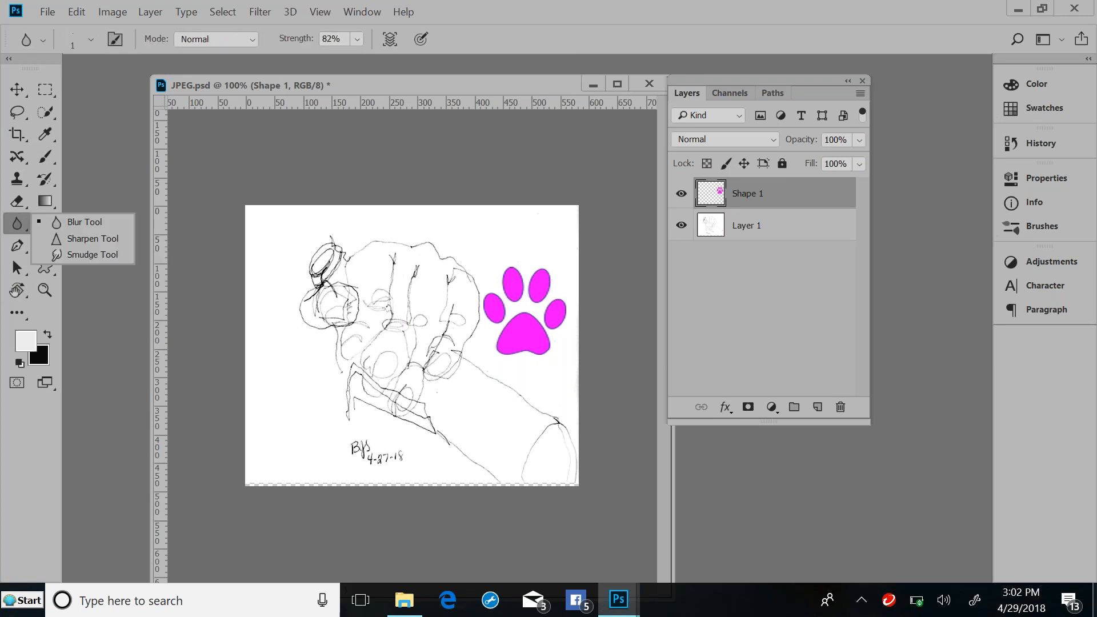
pyautogui.click(64, 248)
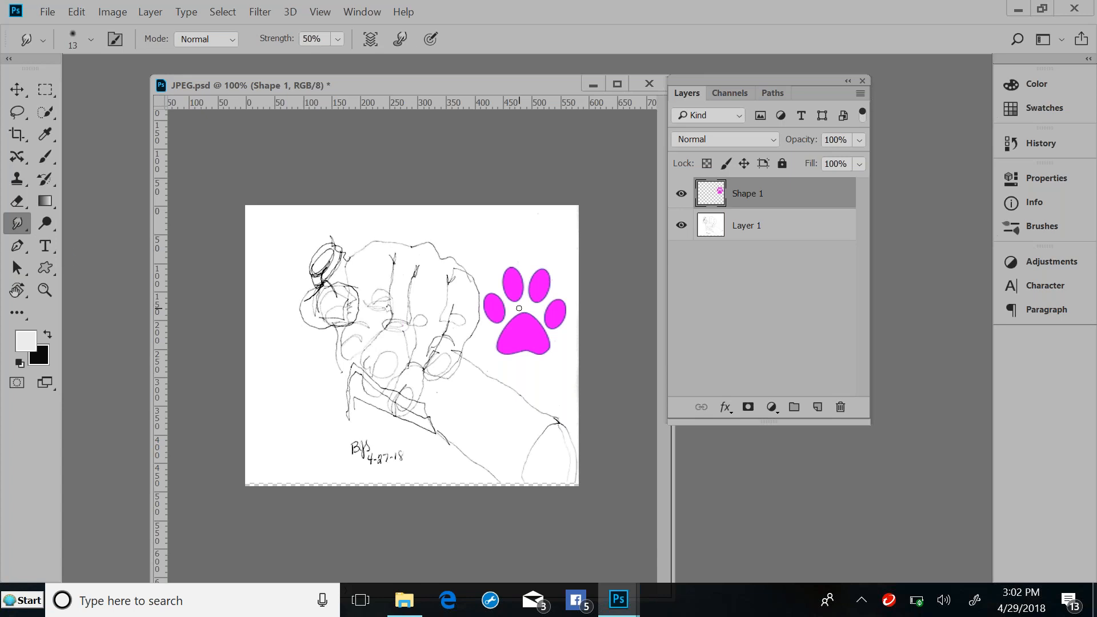
pyautogui.press(']')
pyautogui.press(']')
pyautogui.press(']')
pyautogui.moveTo(504, 266)
pyautogui.mouseDown()
pyautogui.moveTo(544, 347)
pyautogui.moveTo(582, 378)
pyautogui.mouseUp()
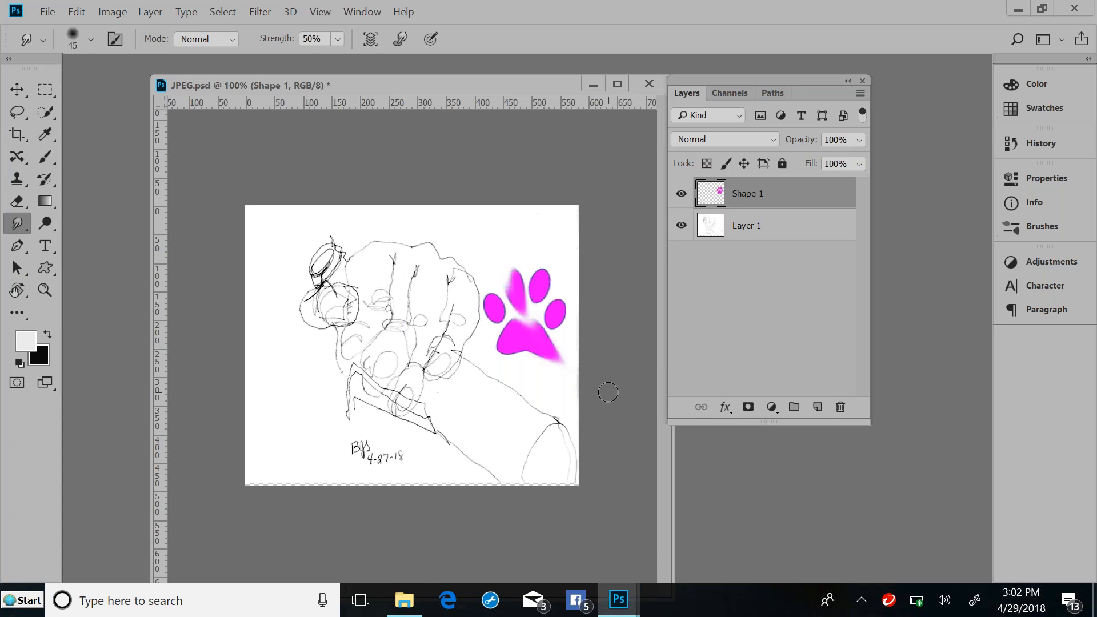
pyautogui.moveTo(522, 260); pyautogui.dragTo(558, 333)
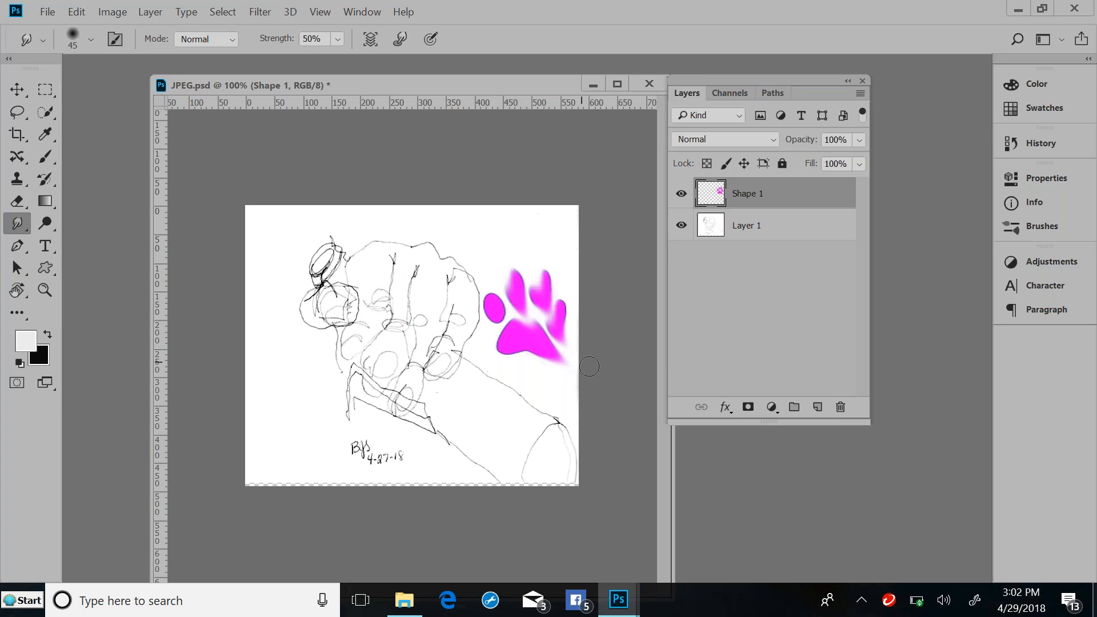
pyautogui.moveTo(545, 266); pyautogui.dragTo(511, 359)
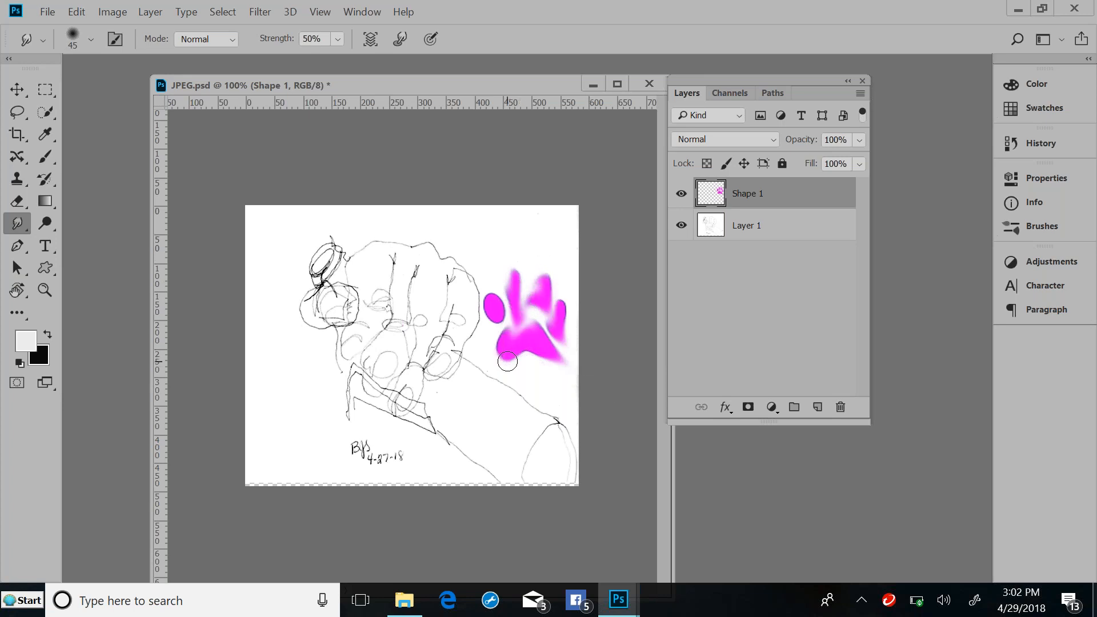
# Delete the Shape 1 layer, move the Layers panel and the document window apart, and dismiss the battery notice.
pyautogui.moveTo(747, 202); pyautogui.dragTo(841, 407)
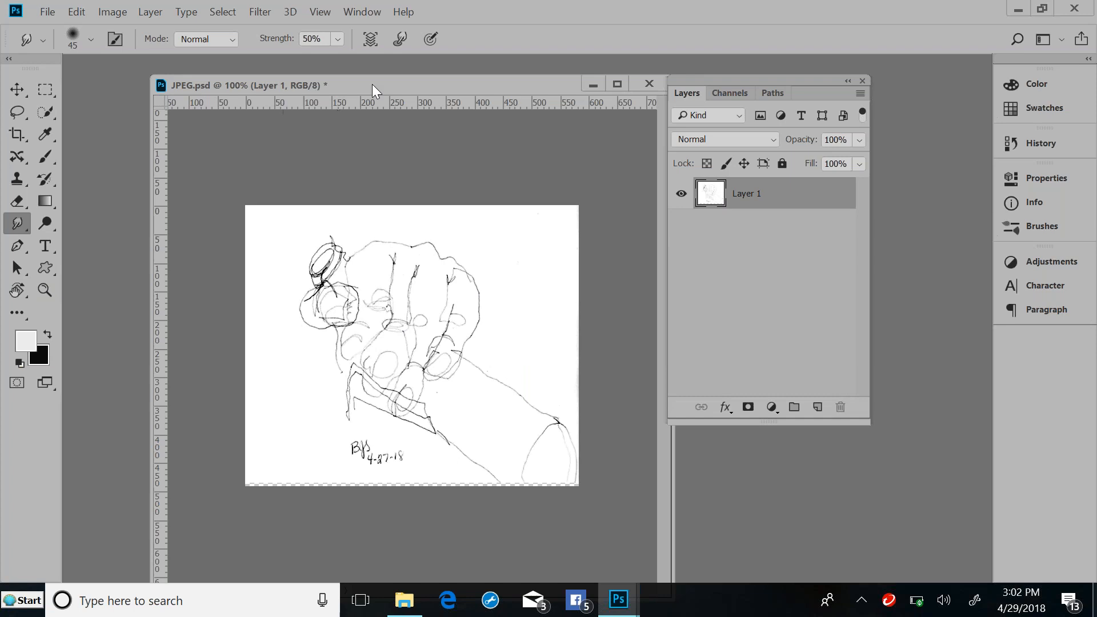
pyautogui.moveTo(741, 80); pyautogui.dragTo(880, 57)
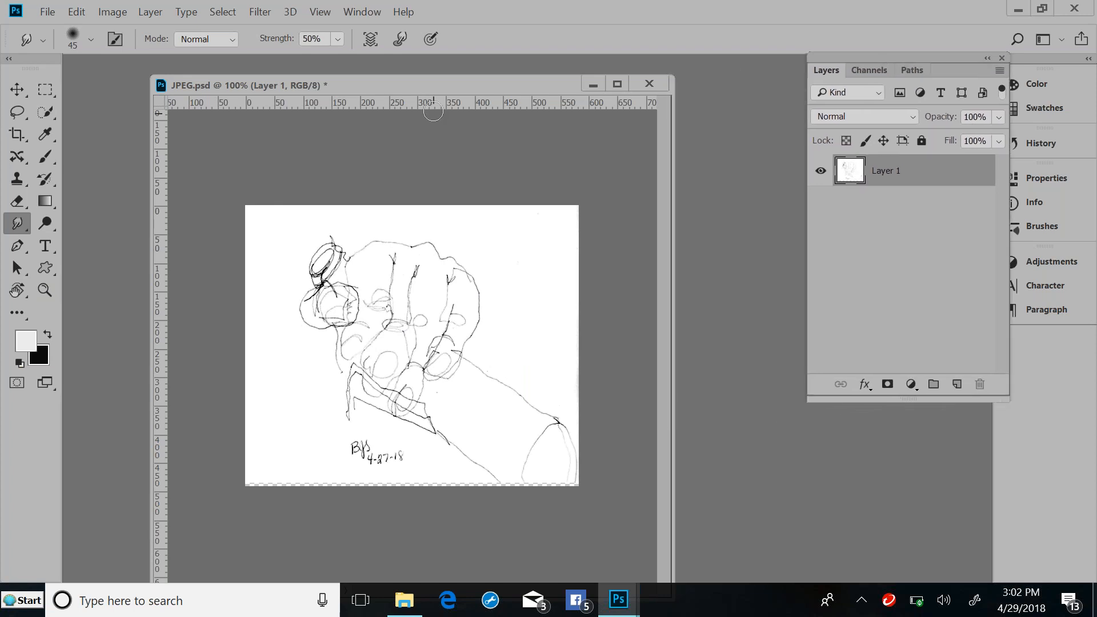
pyautogui.moveTo(429, 86); pyautogui.dragTo(345, 67)
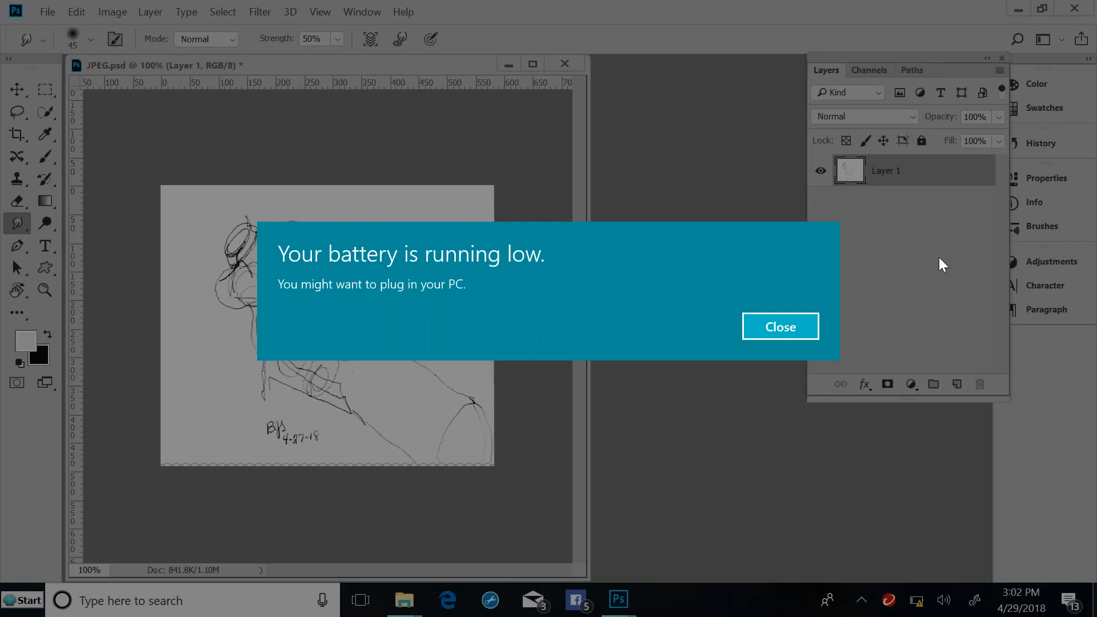
pyautogui.click(801, 331)
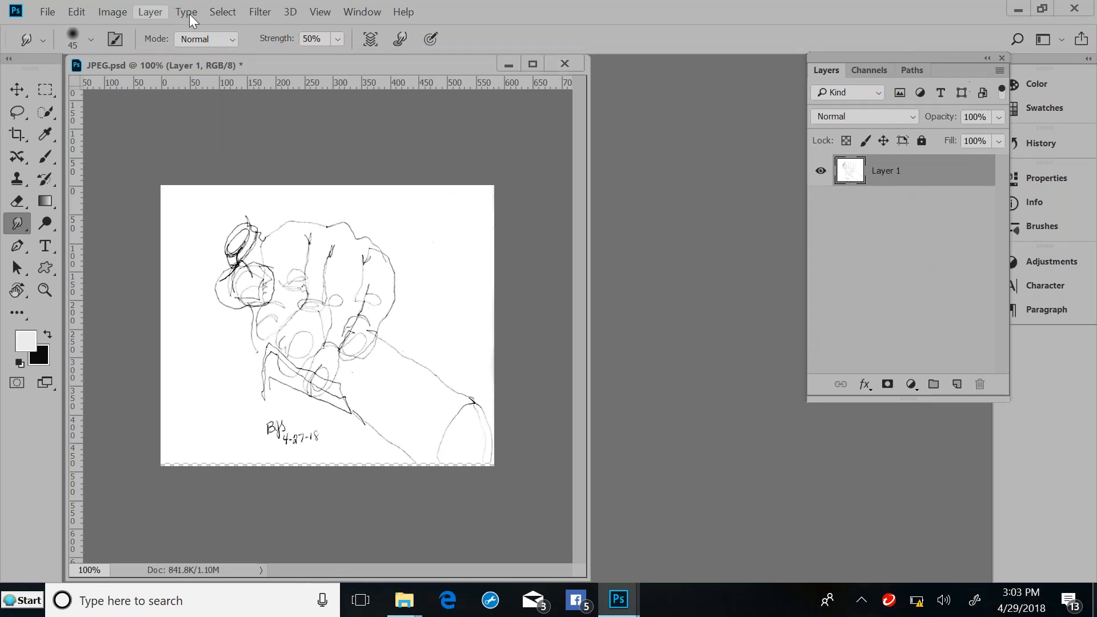
# Flatten the sketch into a single background layer.
pyautogui.click(158, 16)
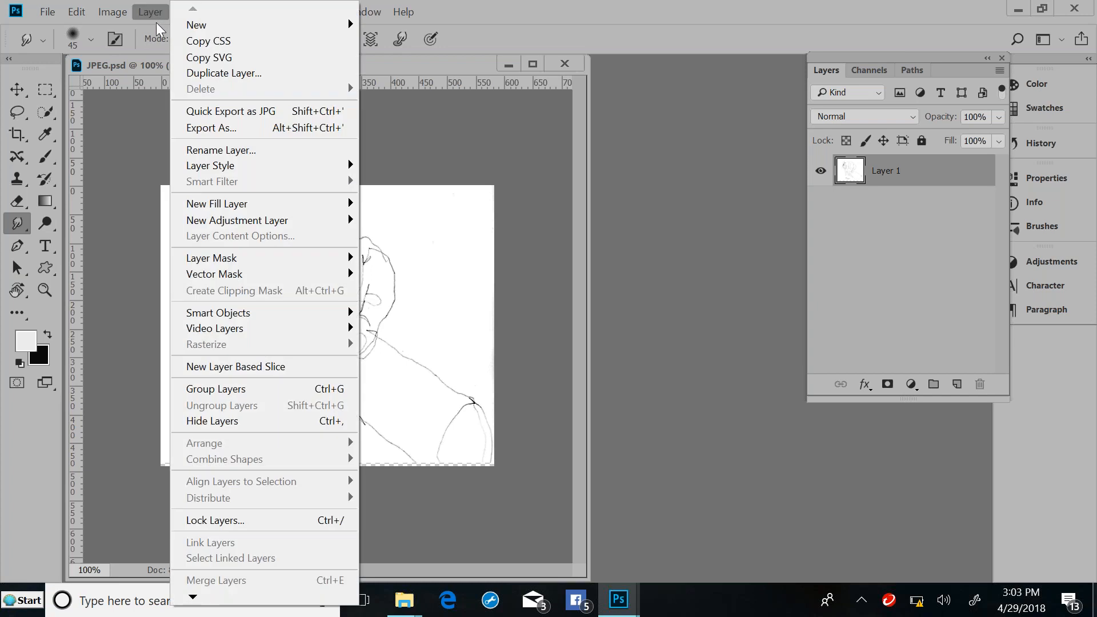
pyautogui.moveTo(193, 598)
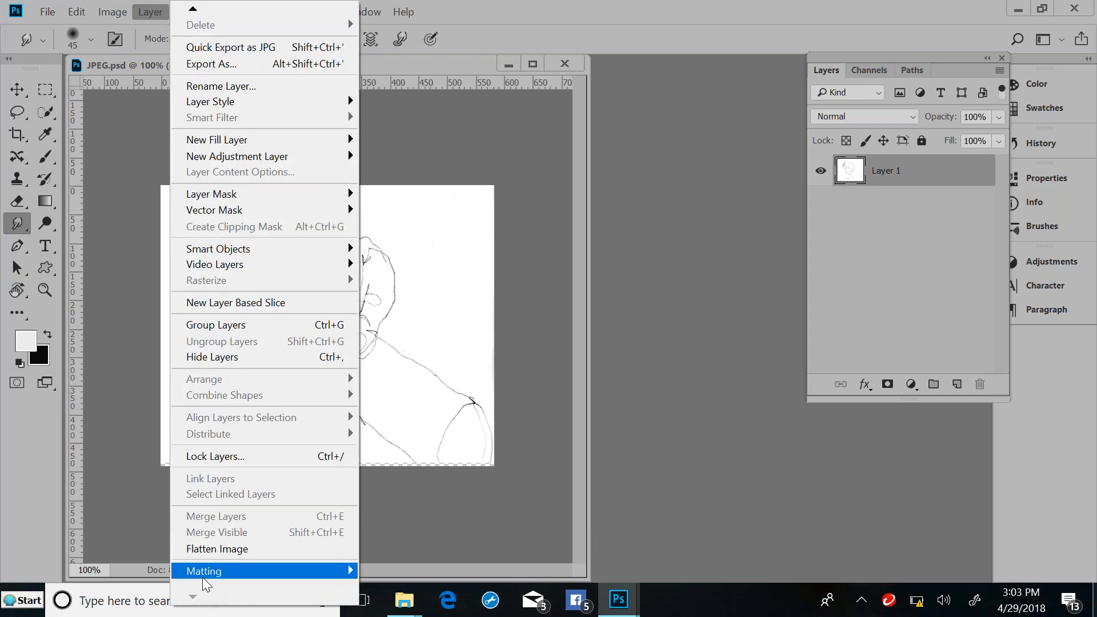
pyautogui.click(218, 550)
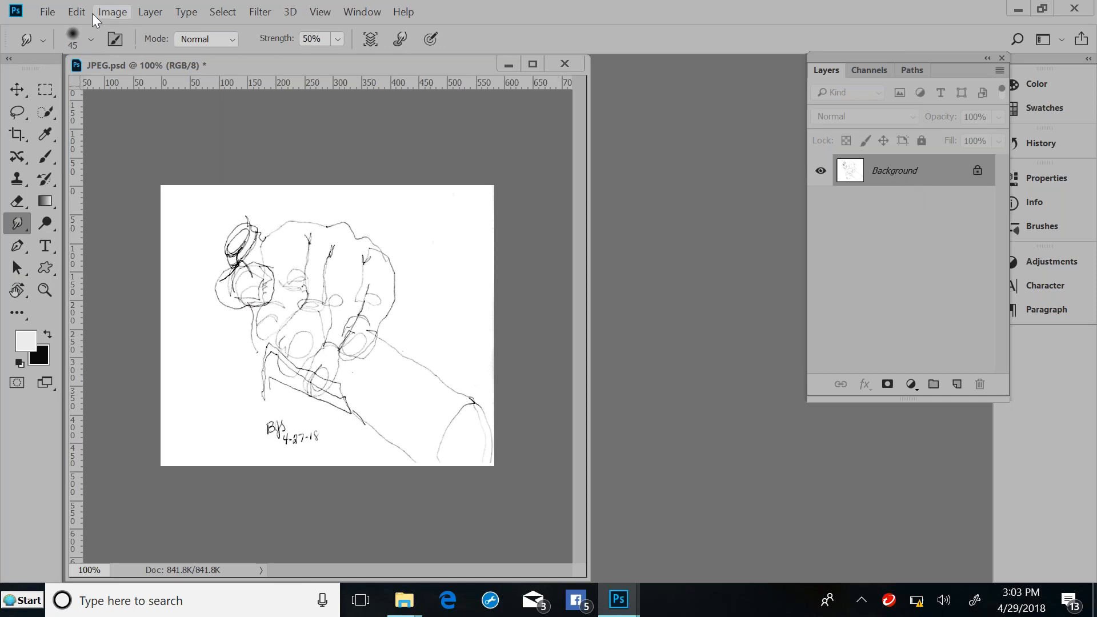
# Save the sketch as a JPEG named blindContour in Scanned Documents, raising the quality toward the large-file end.
pyautogui.click(48, 12)
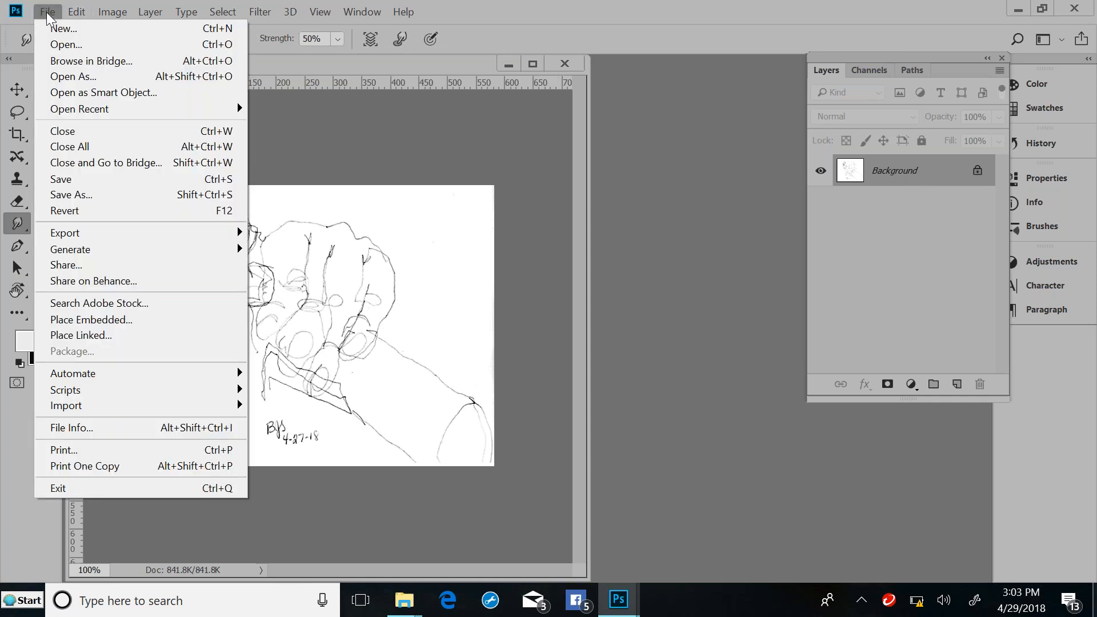
pyautogui.click(60, 195)
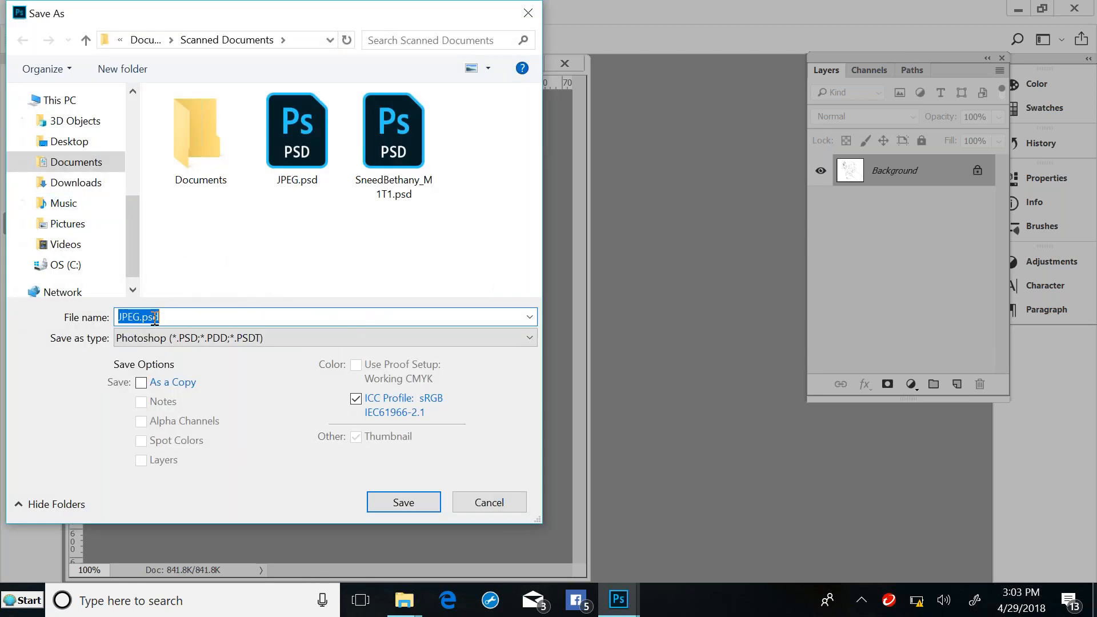
pyautogui.click(147, 338)
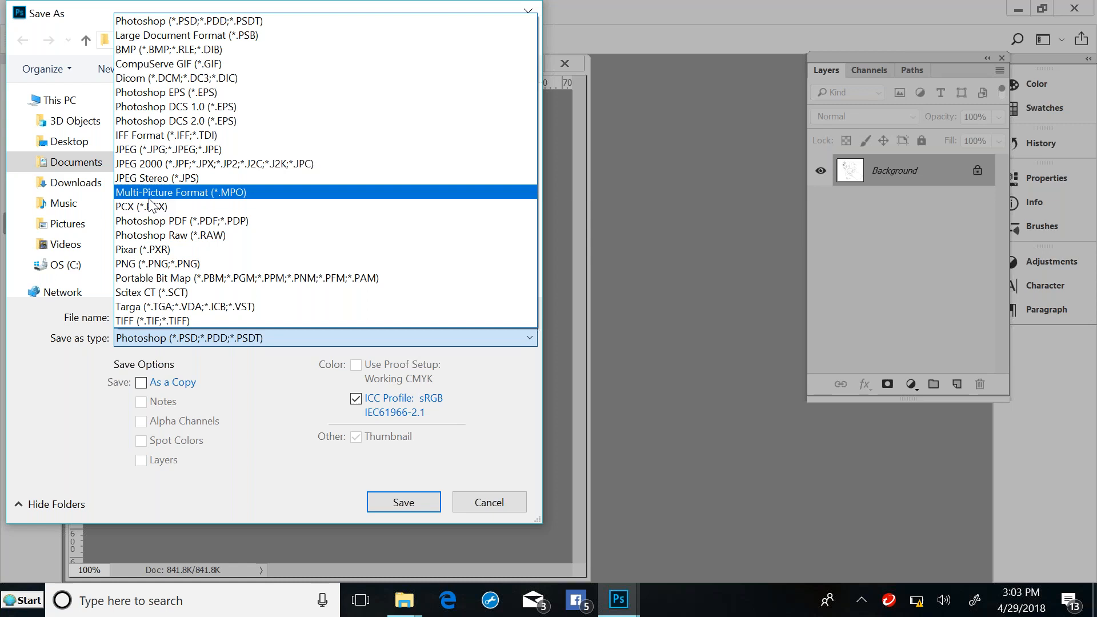
pyautogui.click(153, 150)
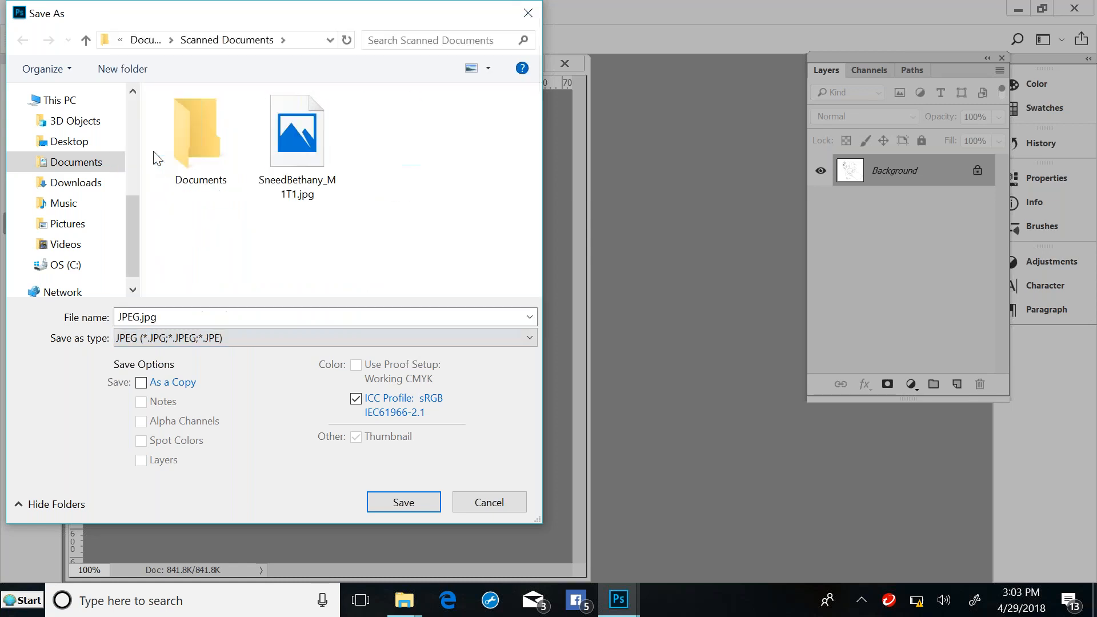
pyautogui.click(126, 318)
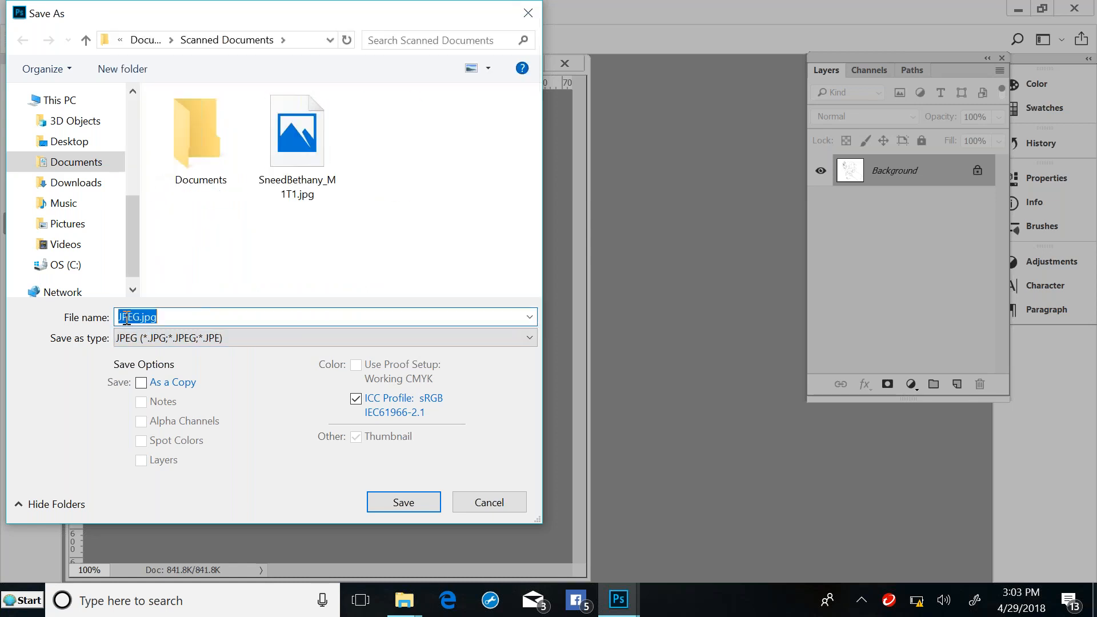
pyautogui.write('bline')
pyautogui.write('Contour')
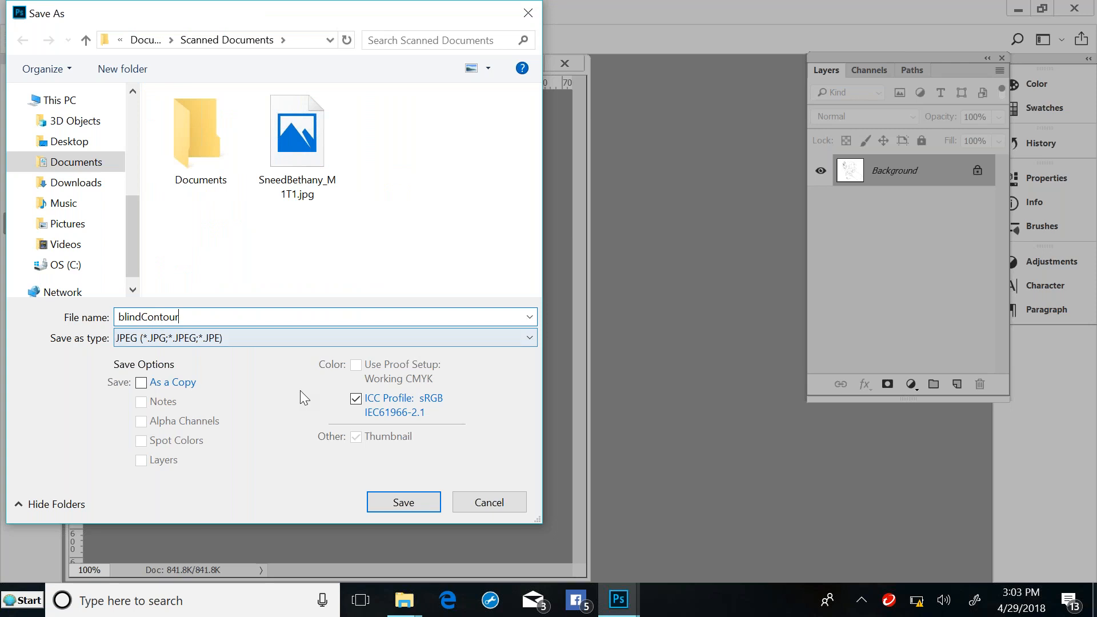
pyautogui.click(415, 500)
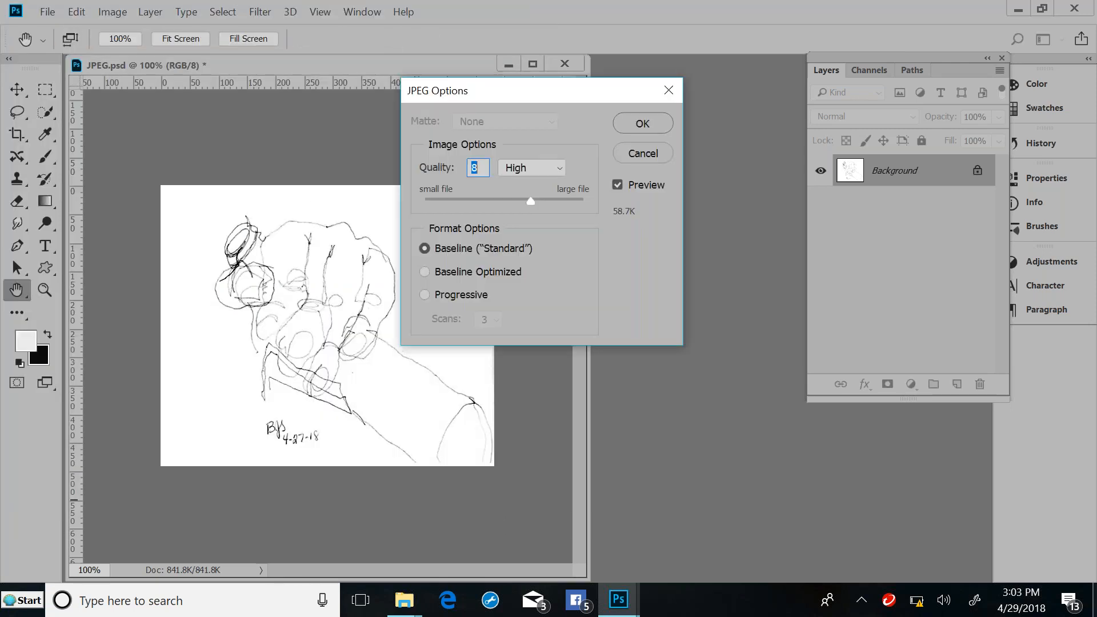
pyautogui.moveTo(569, 201); pyautogui.dragTo(604, 200)
pyautogui.click(647, 122)
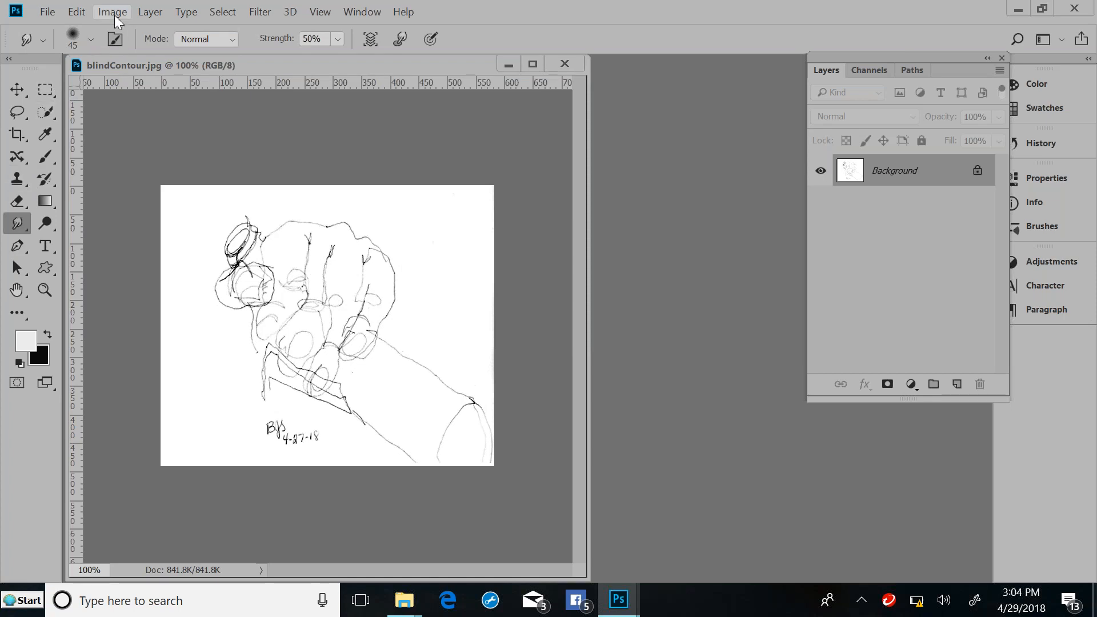
# Set the new canvas width of blindContour.jpg to 1800 pixels, anchoring the sketch at the middle-left.
pyautogui.click(137, 12)
pyautogui.moveTo(112, 11)
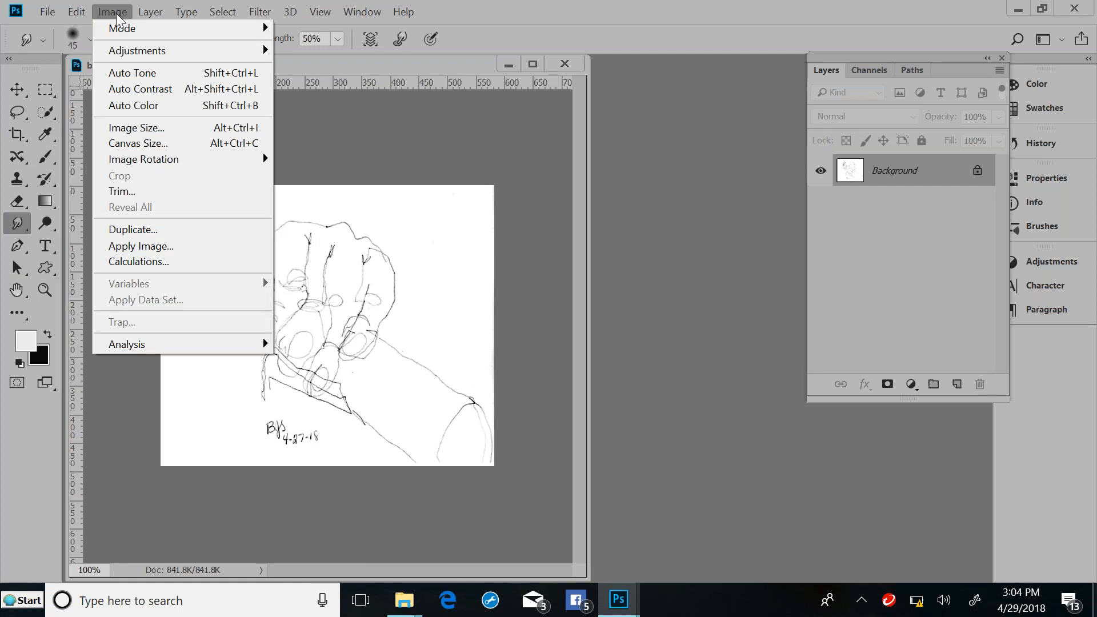
pyautogui.click(132, 144)
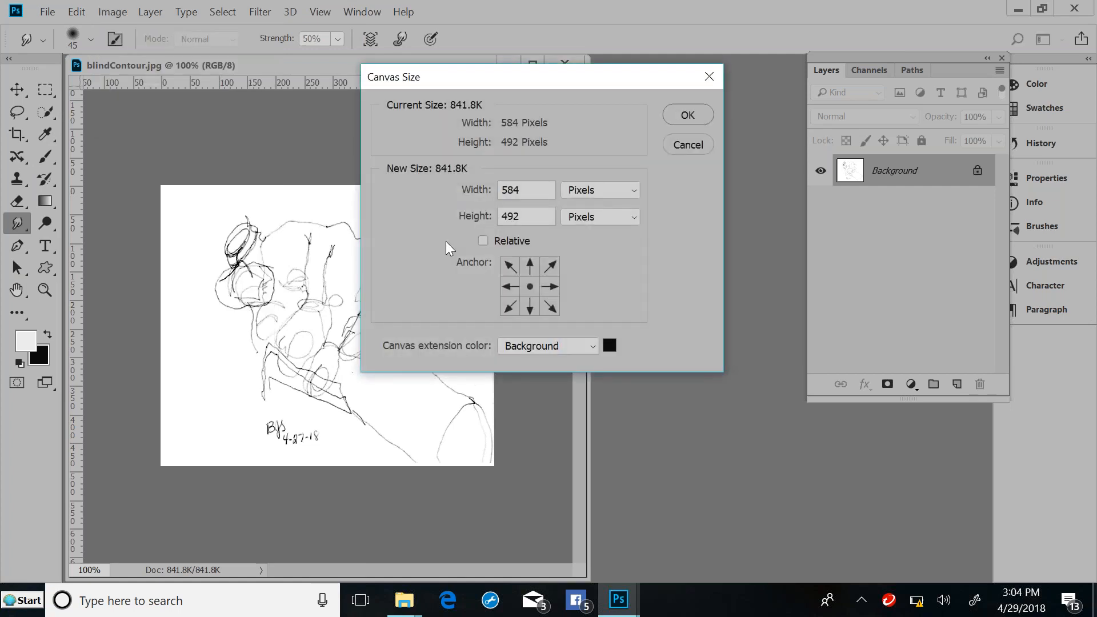
pyautogui.doubleClick(527, 190)
pyautogui.write('1800')
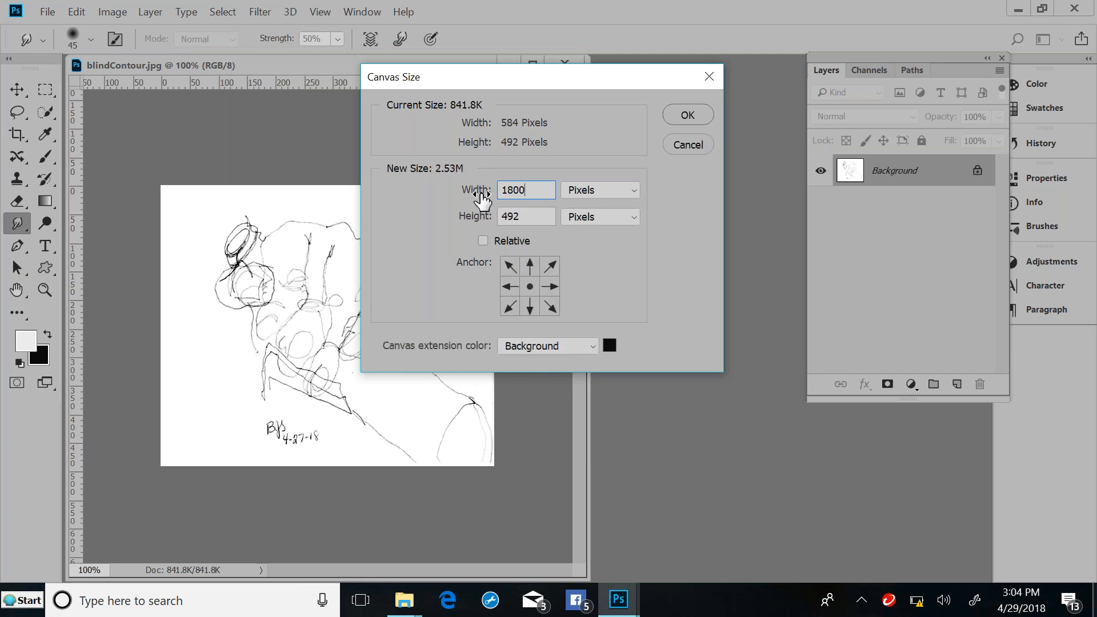
pyautogui.click(509, 287)
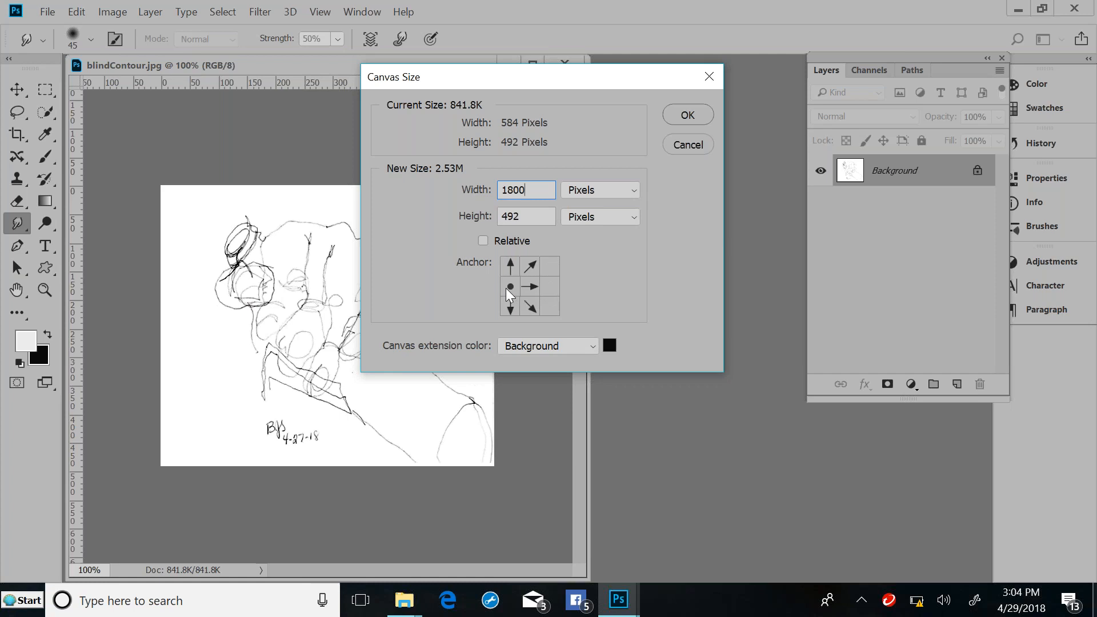
# Set the canvas extension color to white and apply the new canvas size.
pyautogui.click(608, 347)
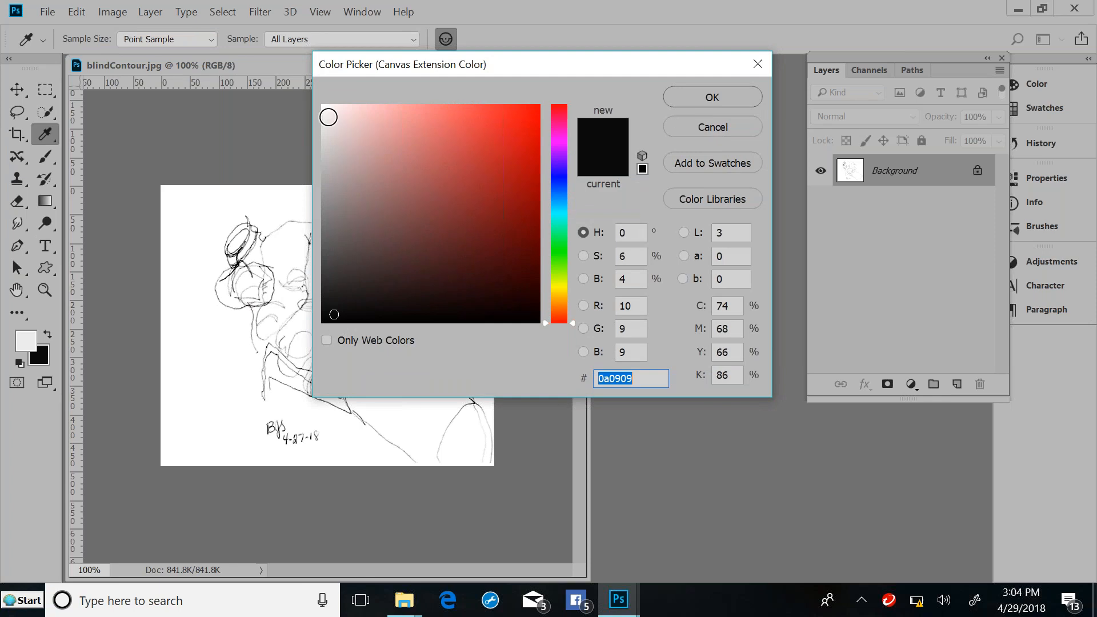
pyautogui.moveTo(327, 115); pyautogui.dragTo(320, 102)
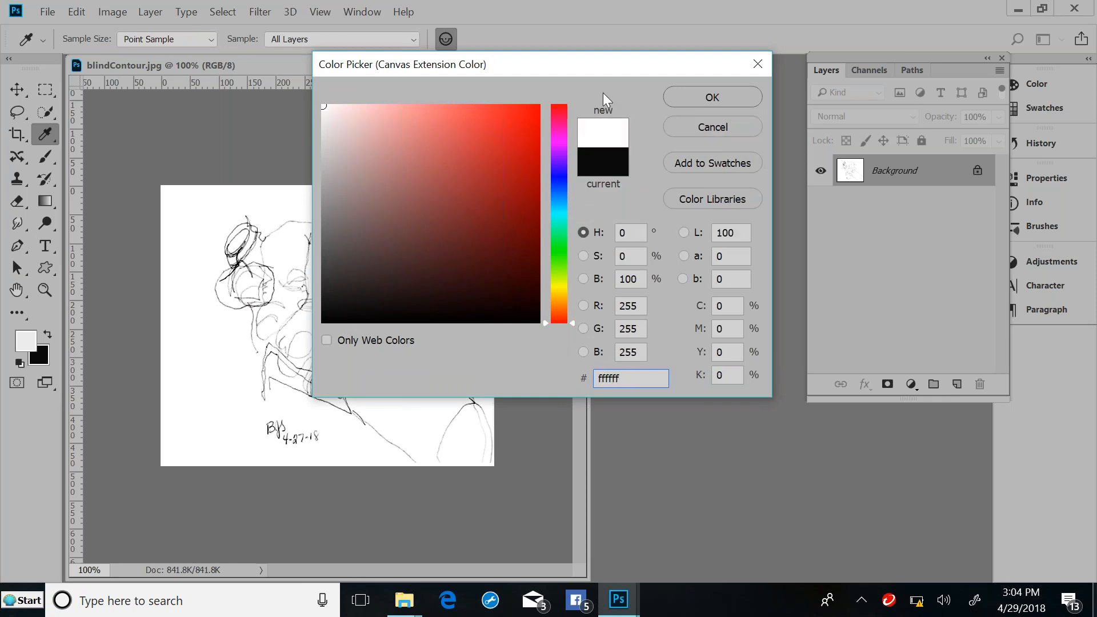
pyautogui.click(727, 103)
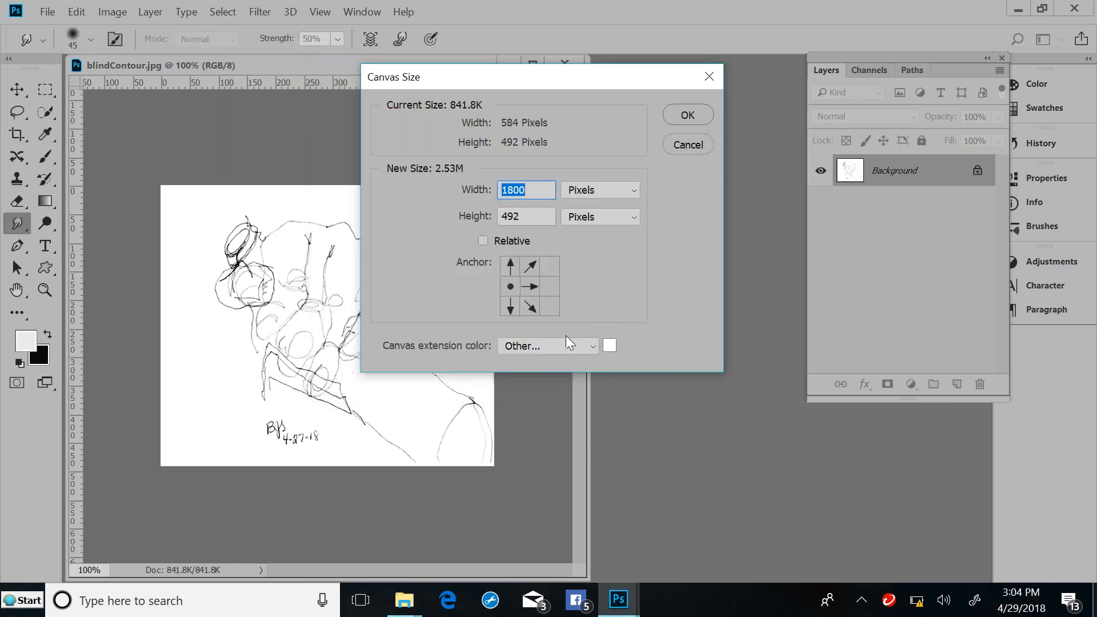
pyautogui.click(574, 345)
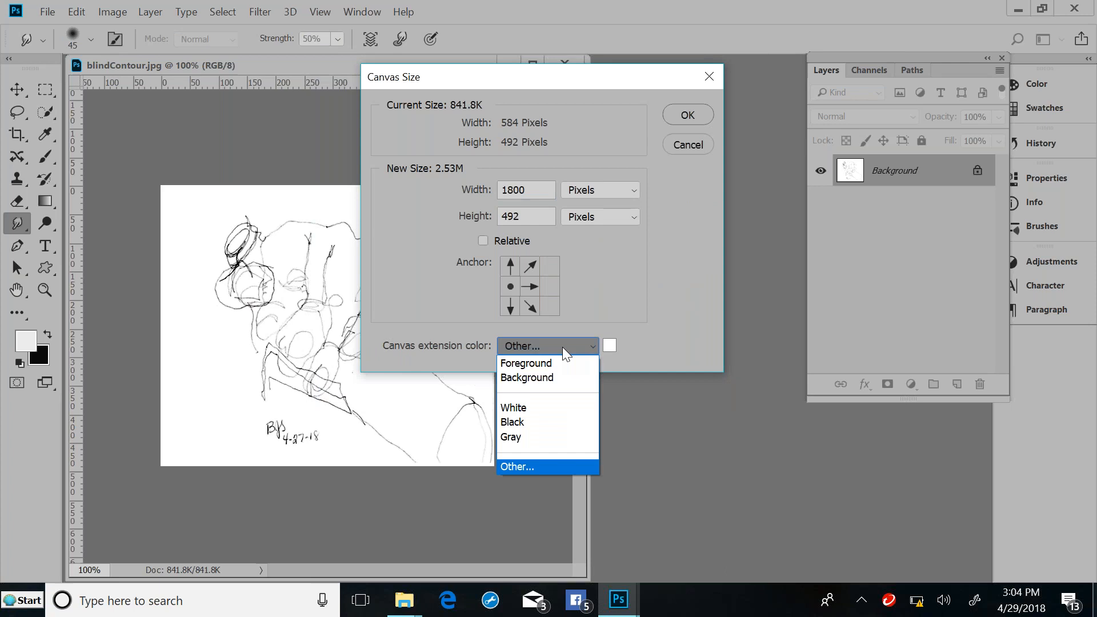
pyautogui.click(544, 406)
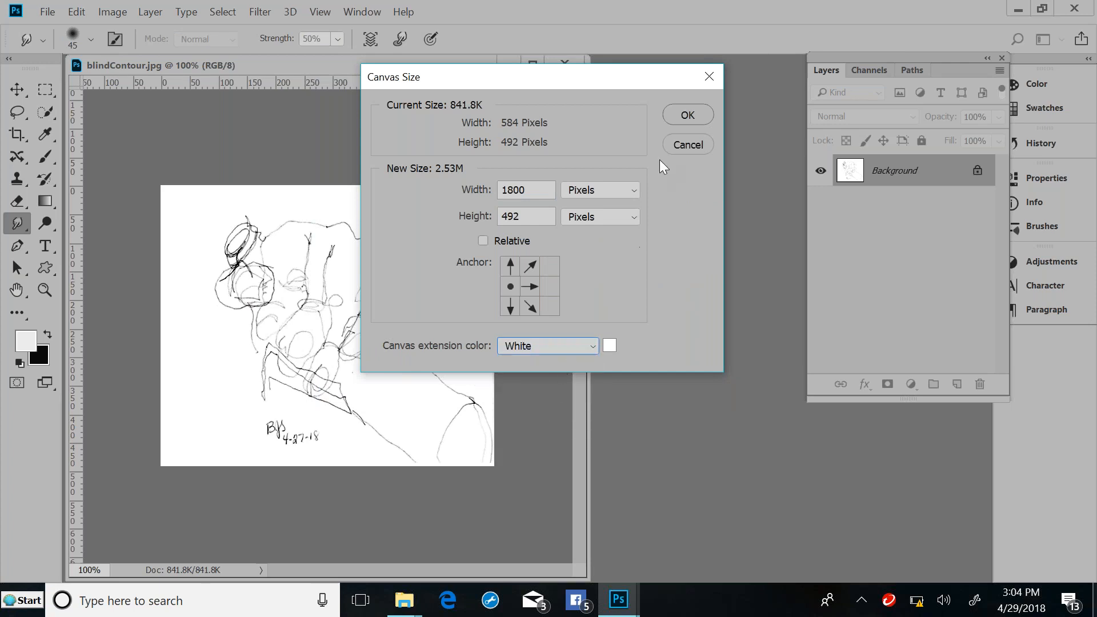
pyautogui.click(688, 115)
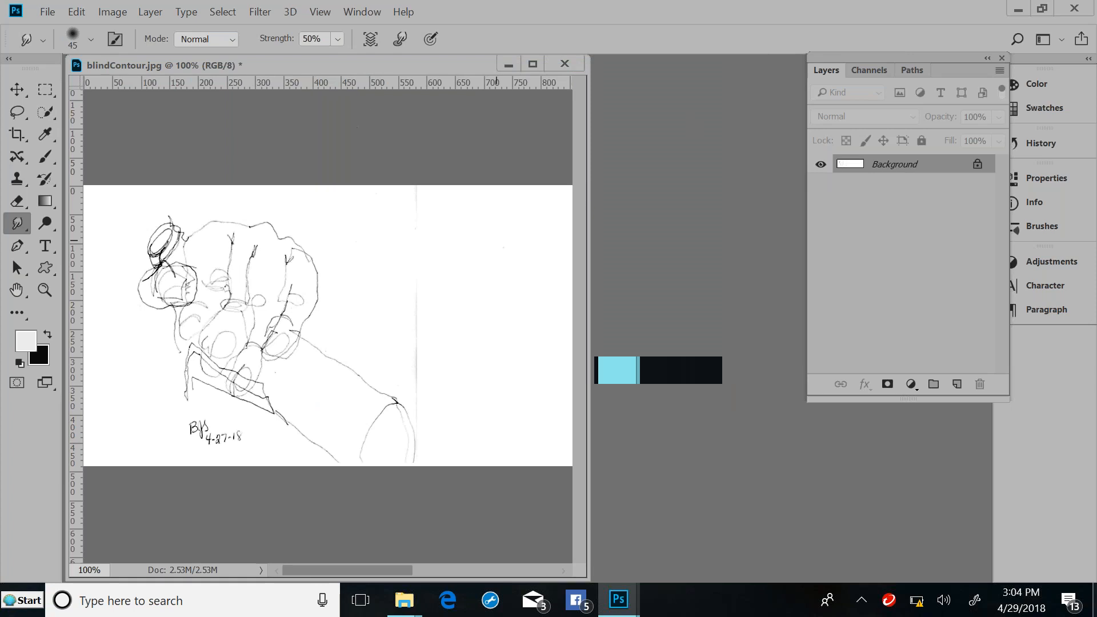
# Zoom out to 66.67% to show the widened canvas and shift the document window, leaving the Move tool active.
pyautogui.click(48, 290)
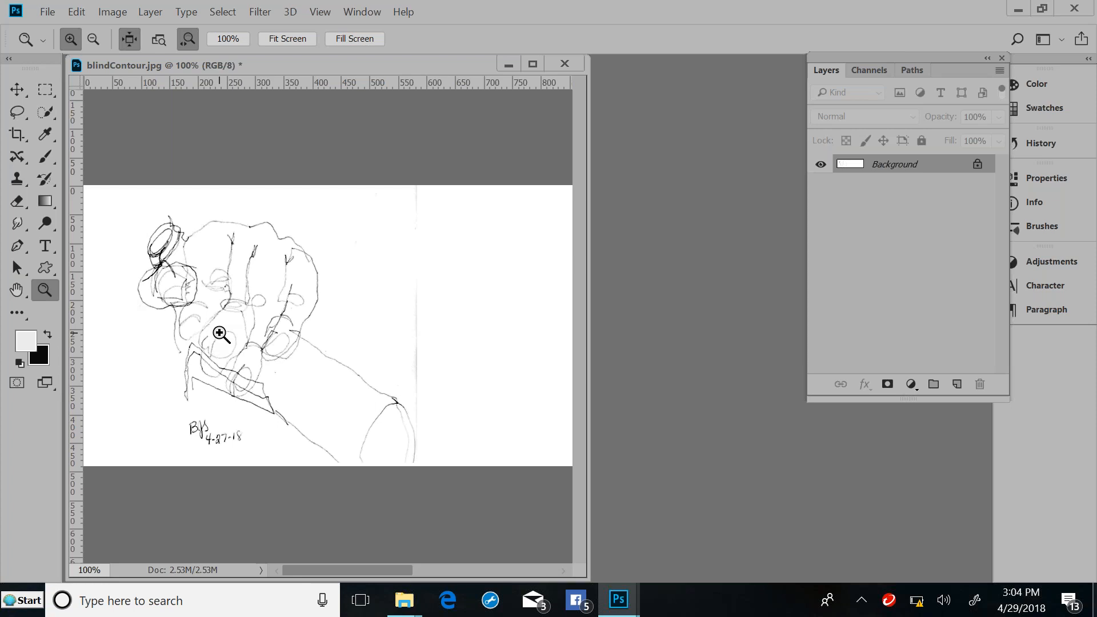
pyautogui.press('alt')
pyautogui.keyDown('alt'); pyautogui.click(224, 310); pyautogui.keyUp('alt')
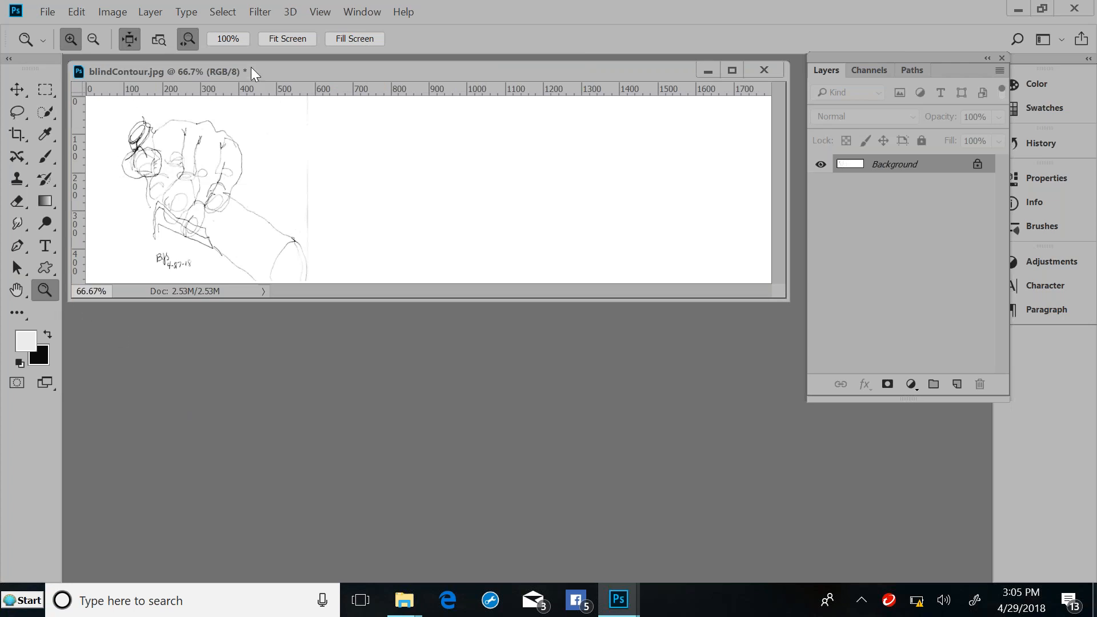
pyautogui.moveTo(252, 68); pyautogui.dragTo(289, 127)
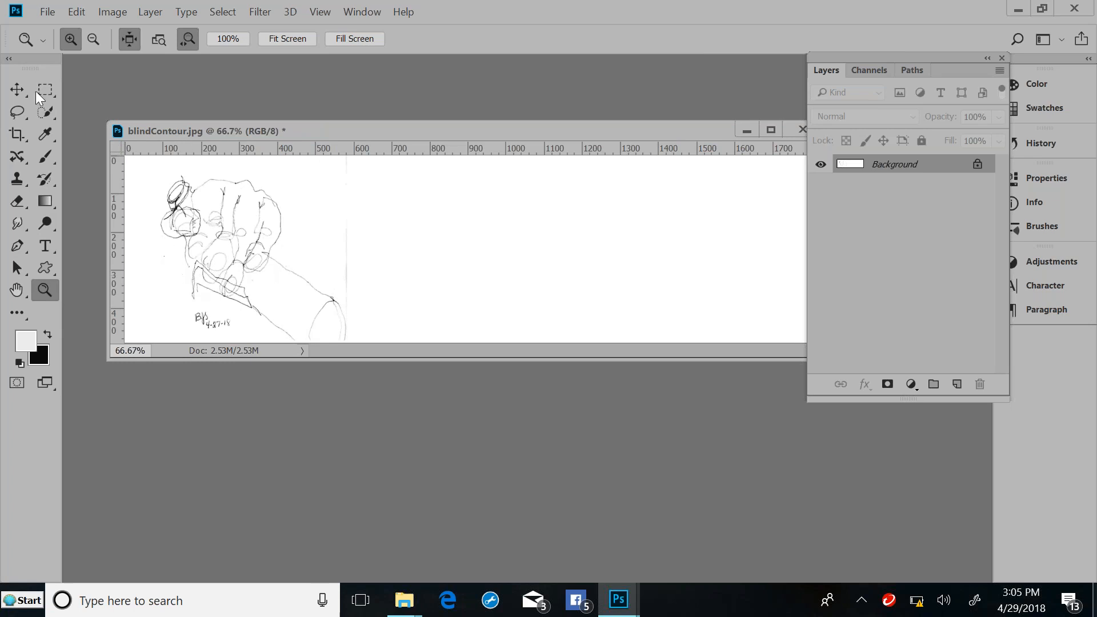
pyautogui.click(14, 90)
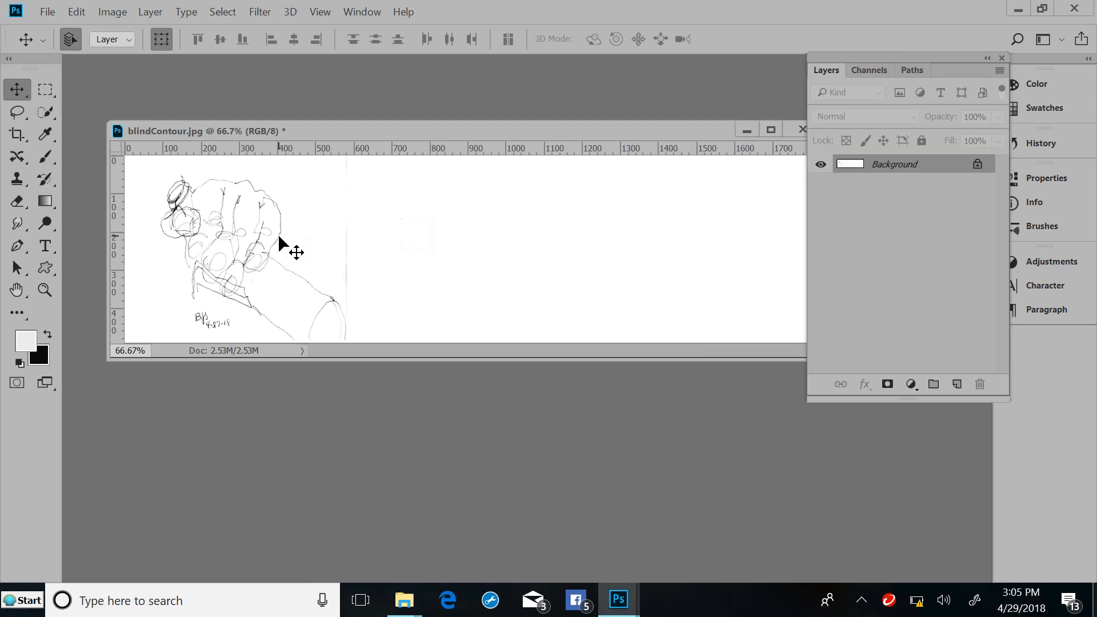
# Try to open the saved blindContour.jpg from Scanned Documents.
pyautogui.click(47, 12)
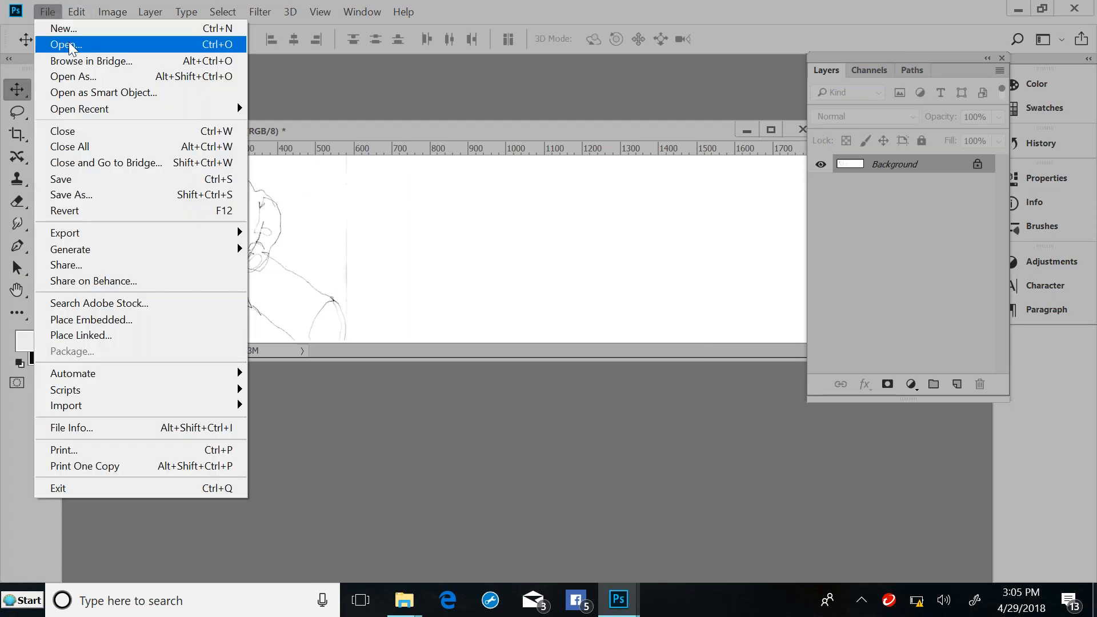
pyautogui.click(68, 44)
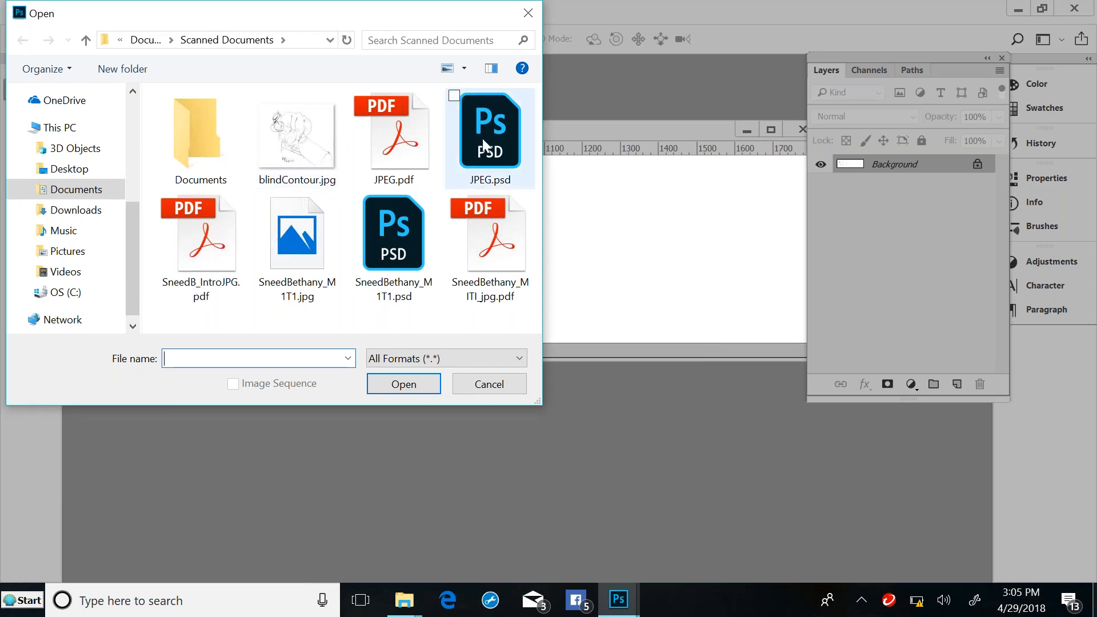
pyautogui.click(303, 141)
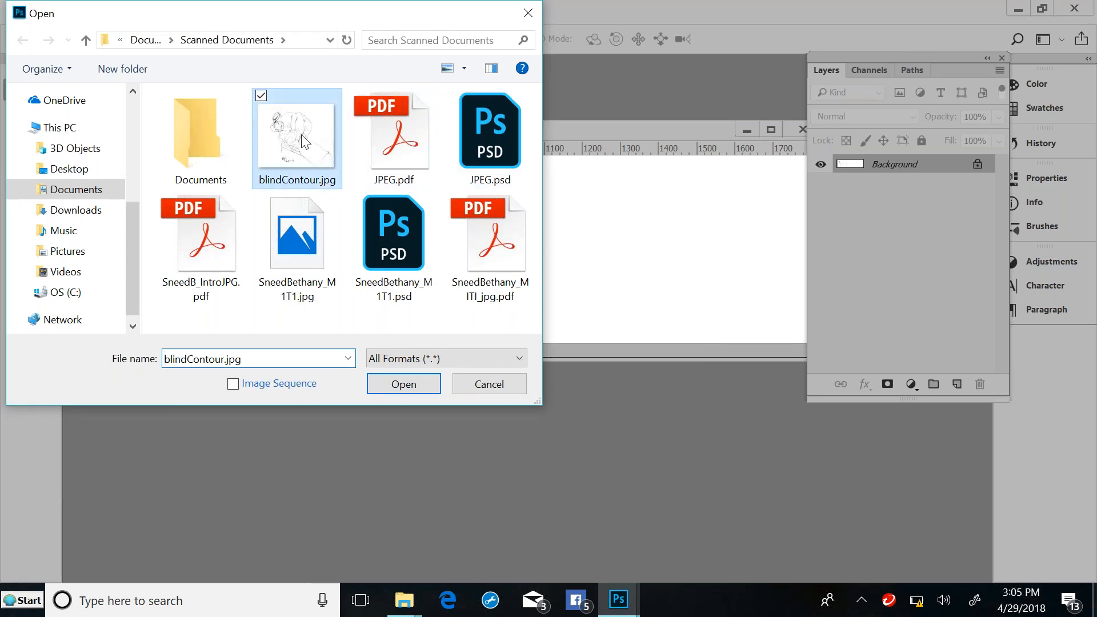
pyautogui.doubleClick(302, 141)
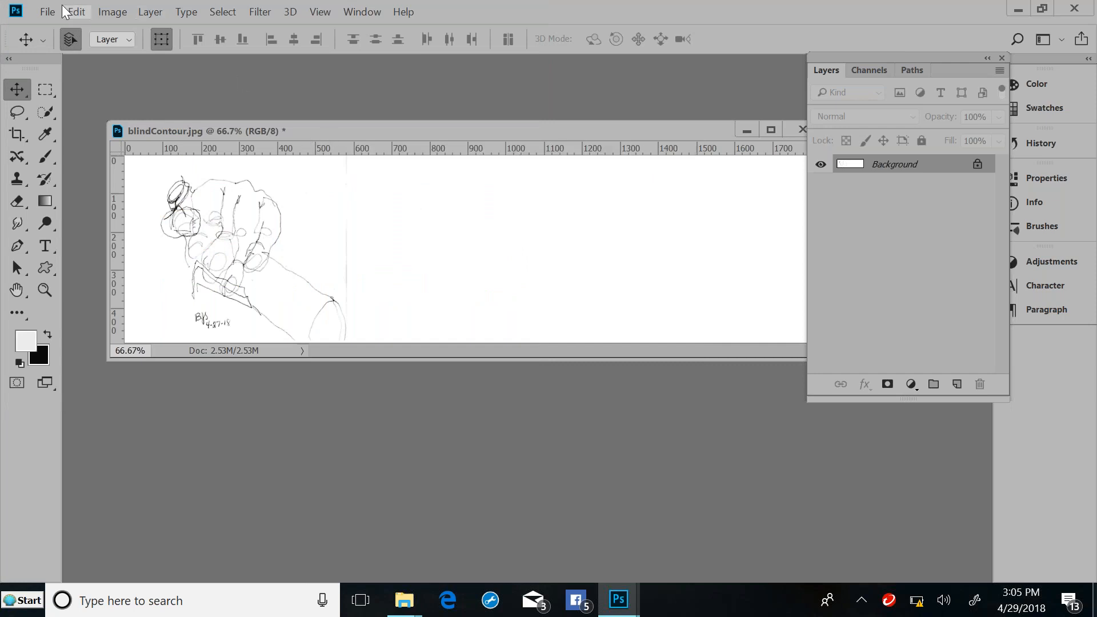
# Save the widened canvas as a JPEG named 3up in Scanned Documents at quality 12 (Maximum).
pyautogui.click(48, 11)
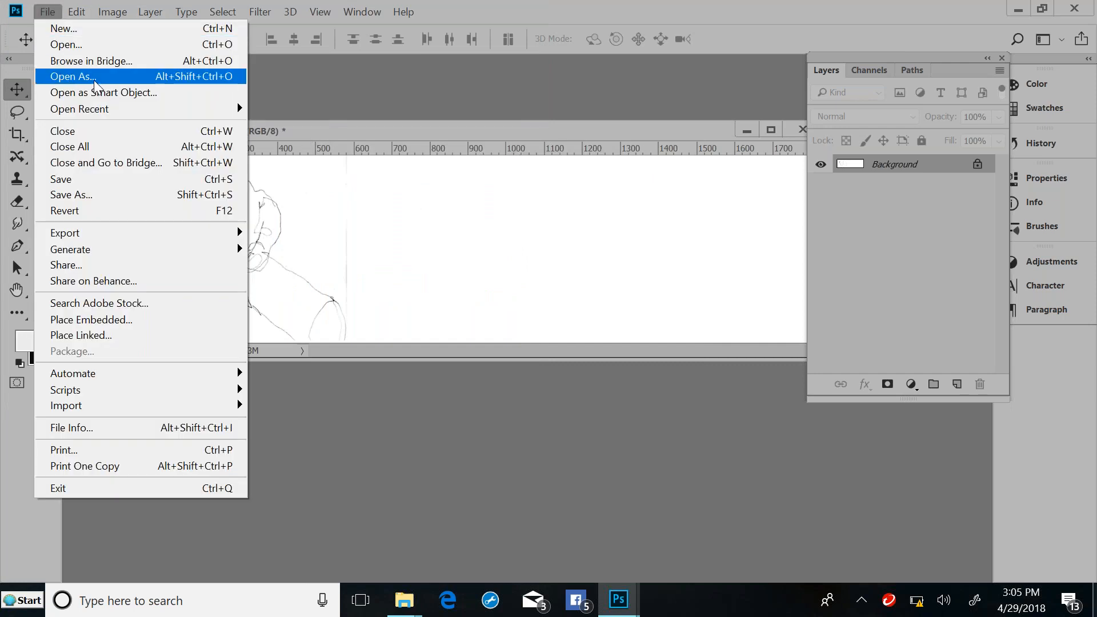
pyautogui.click(91, 194)
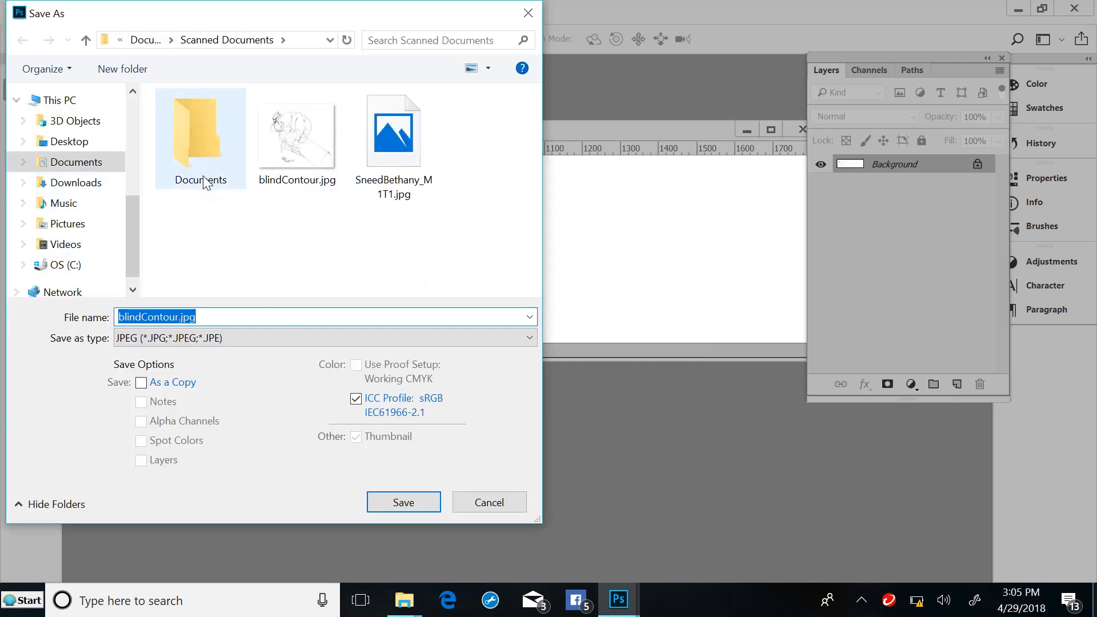
pyautogui.write('3up')
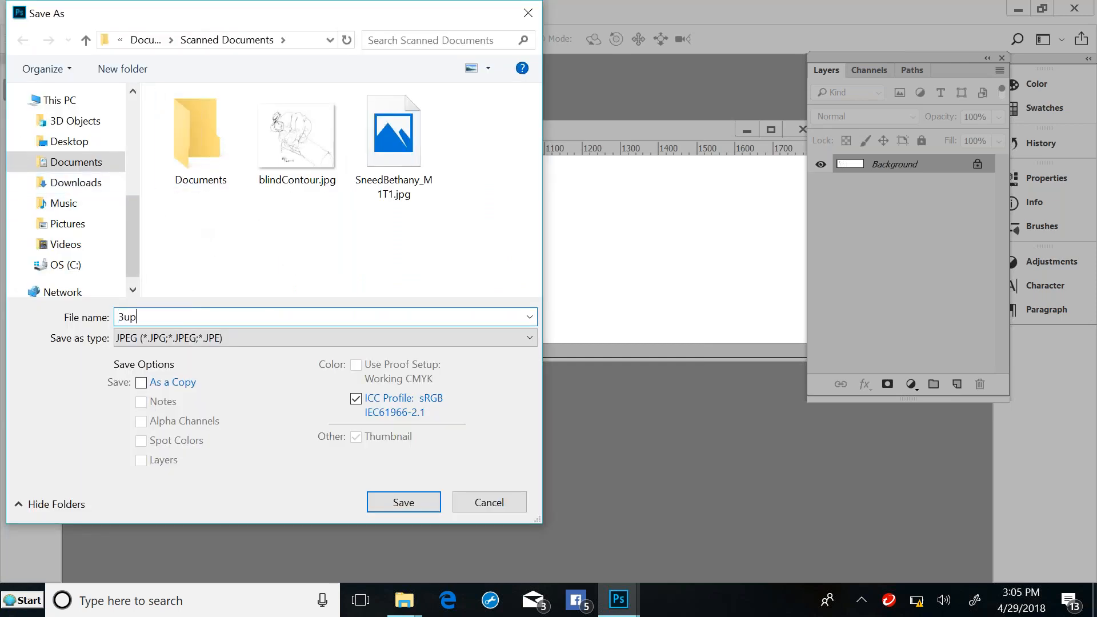
pyautogui.press('Return')
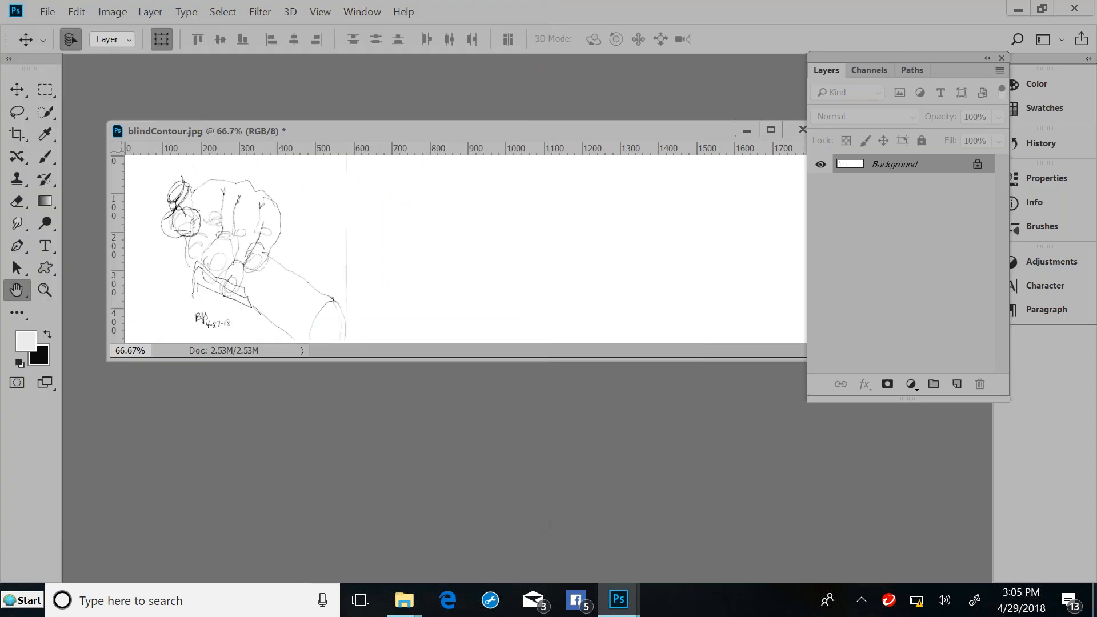
pyautogui.press('v')
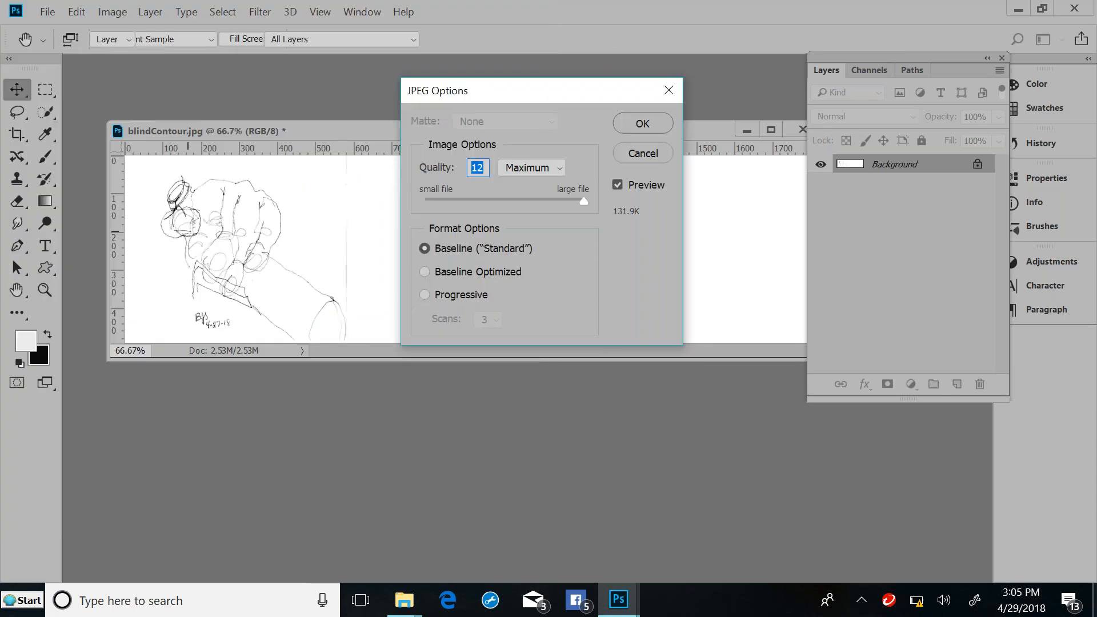
pyautogui.press('Return')
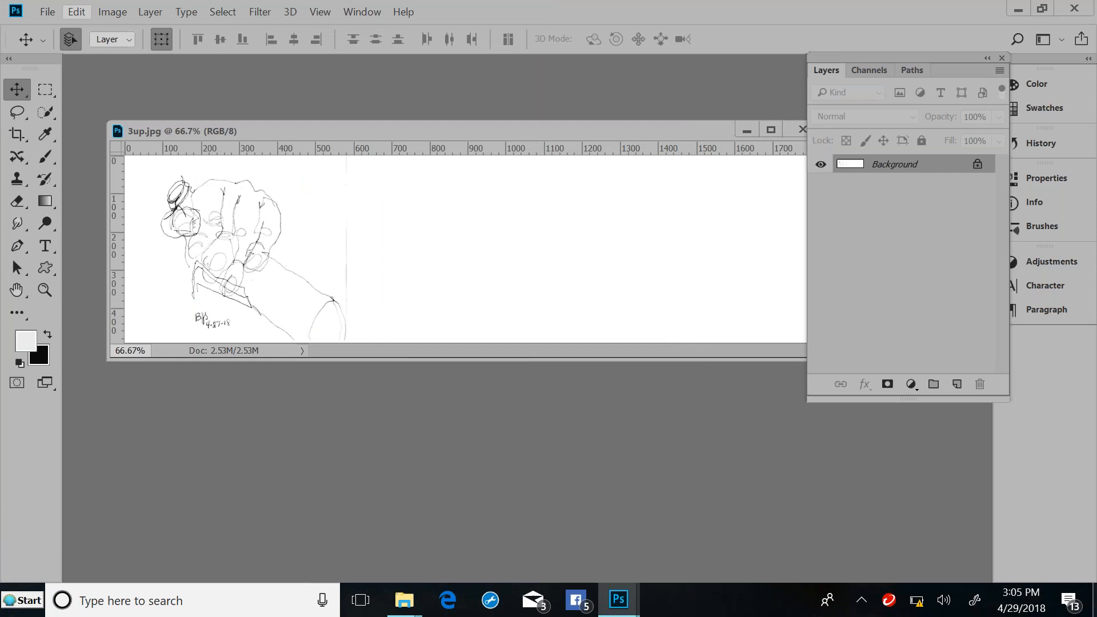
# Open blindContour.jpg alongside 3up.jpg and copy its sketch into the middle third of the 3up canvas.
pyautogui.click(48, 11)
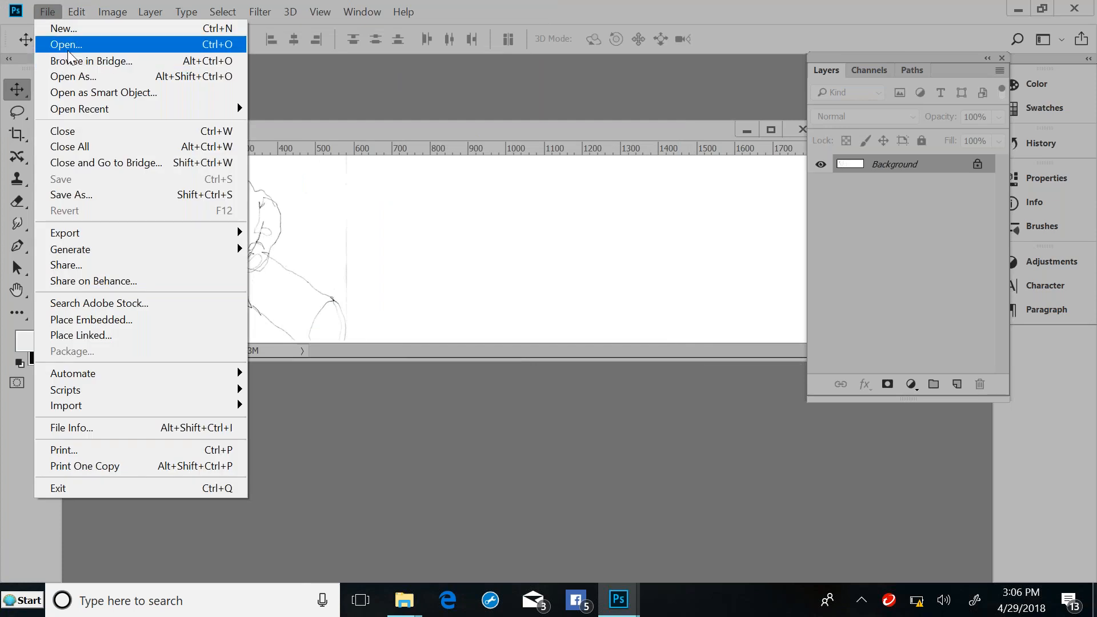
pyautogui.click(67, 51)
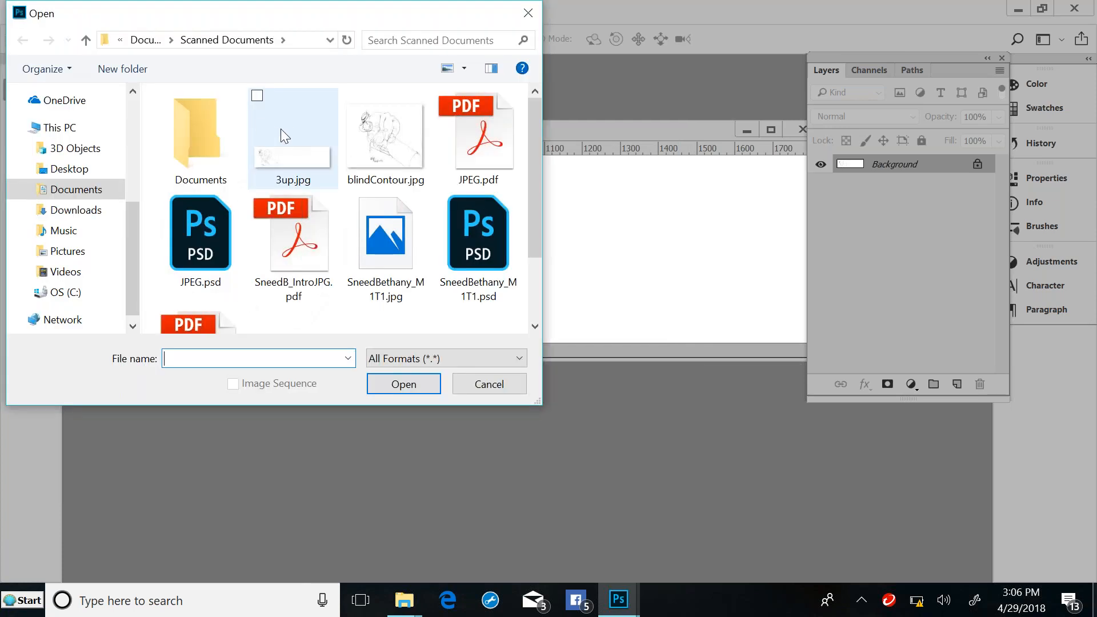
pyautogui.doubleClick(368, 130)
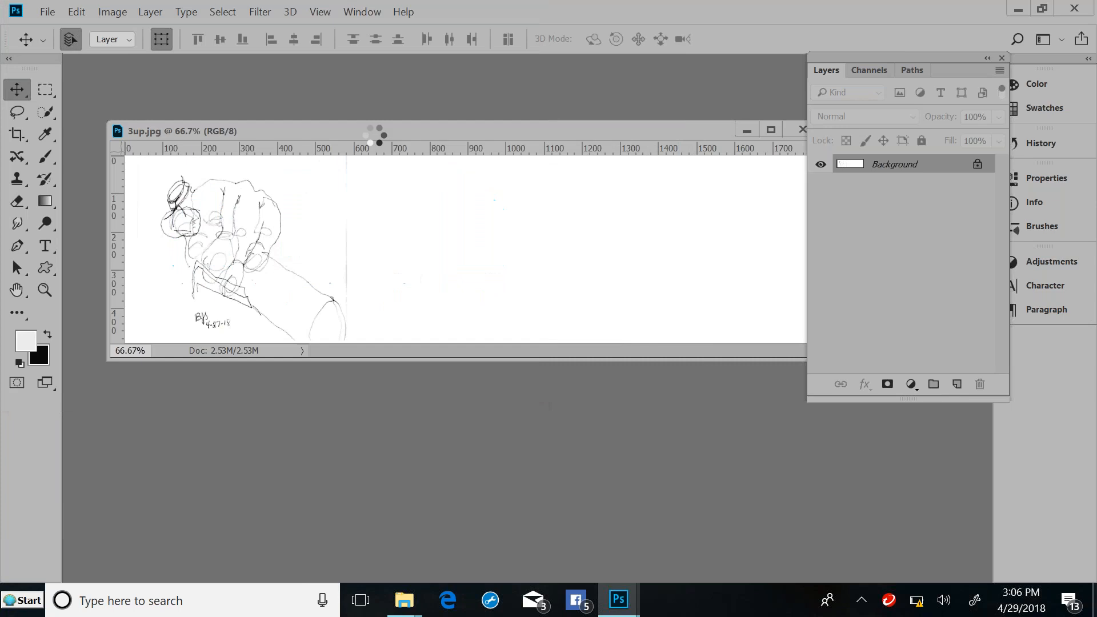
pyautogui.moveTo(310, 81); pyautogui.dragTo(553, 304)
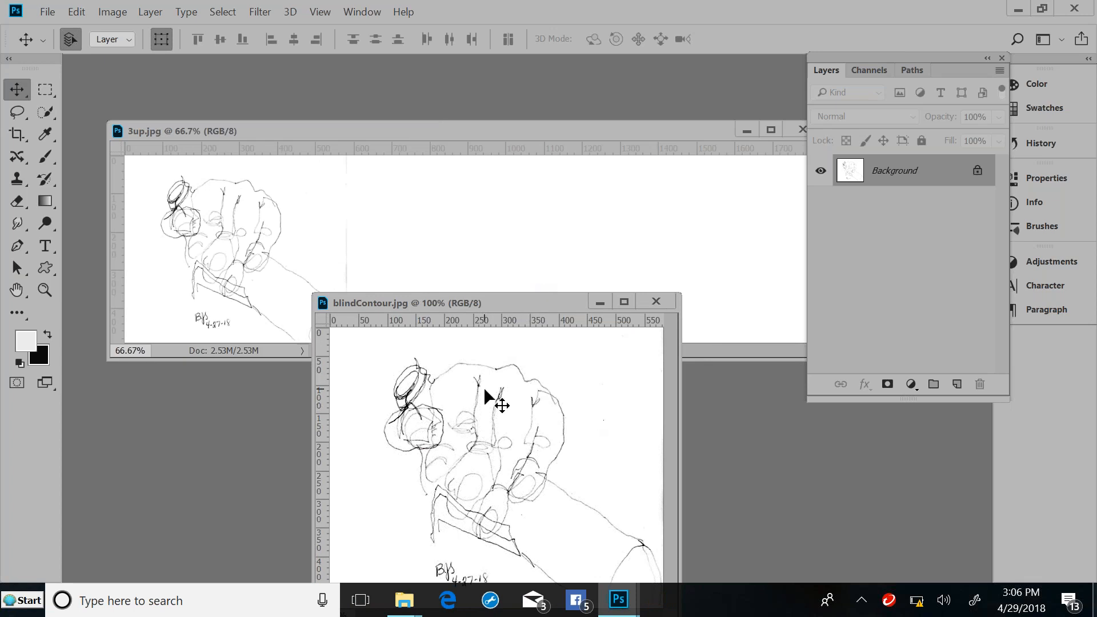
pyautogui.moveTo(535, 505); pyautogui.dragTo(493, 286)
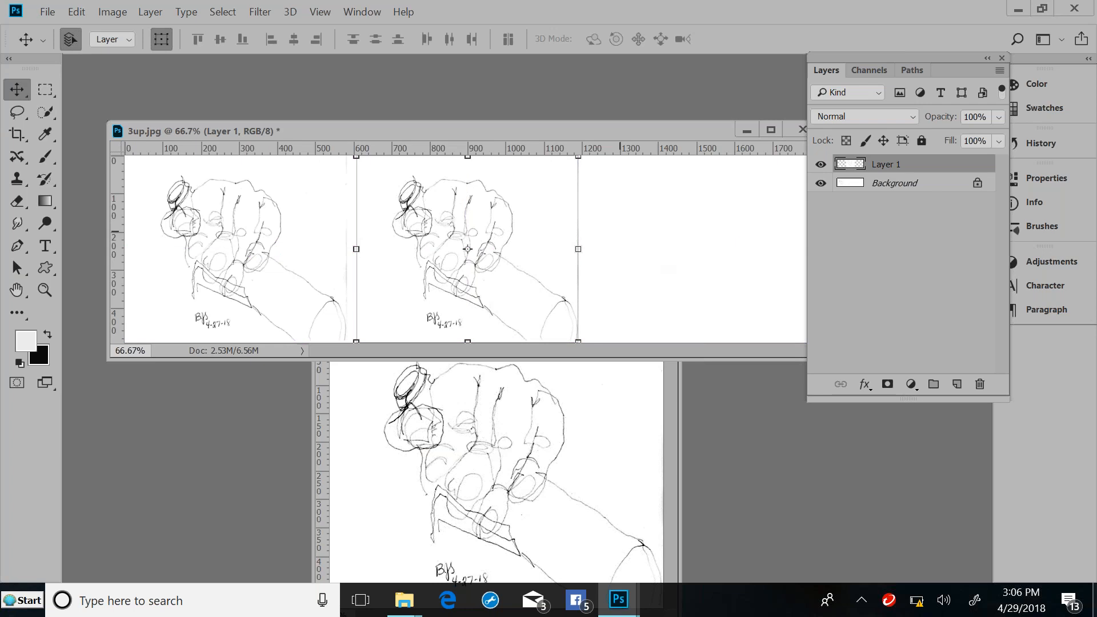
pyautogui.click(947, 255)
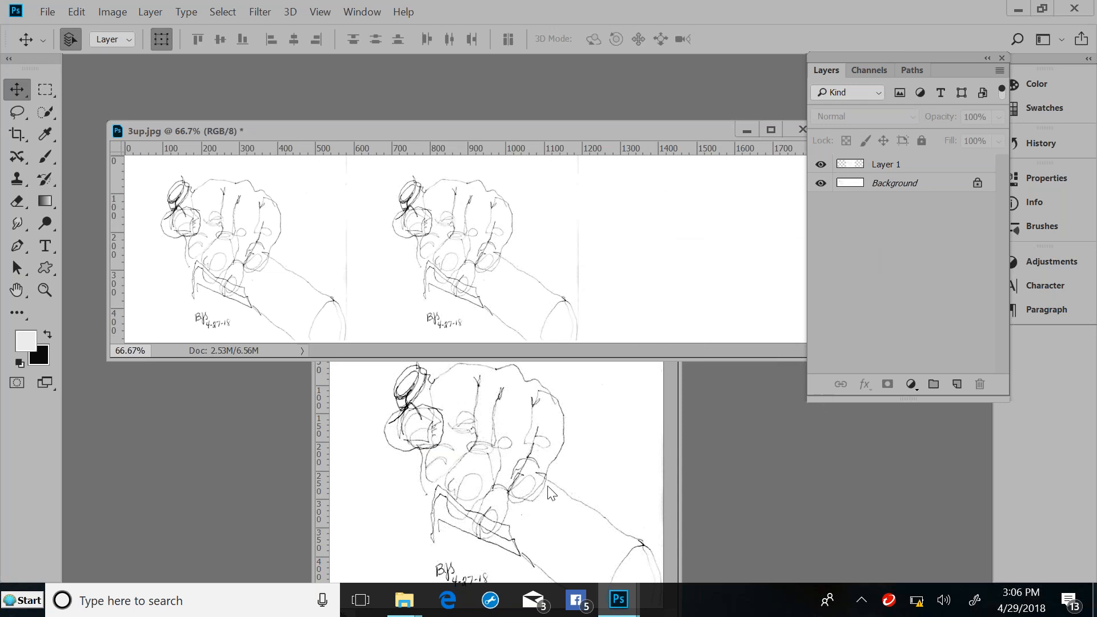
# Copy the blindContour sketch into 3up.jpg again and position this copy in the right third of the canvas.
pyautogui.hotkey('ctrl', 'Tab')
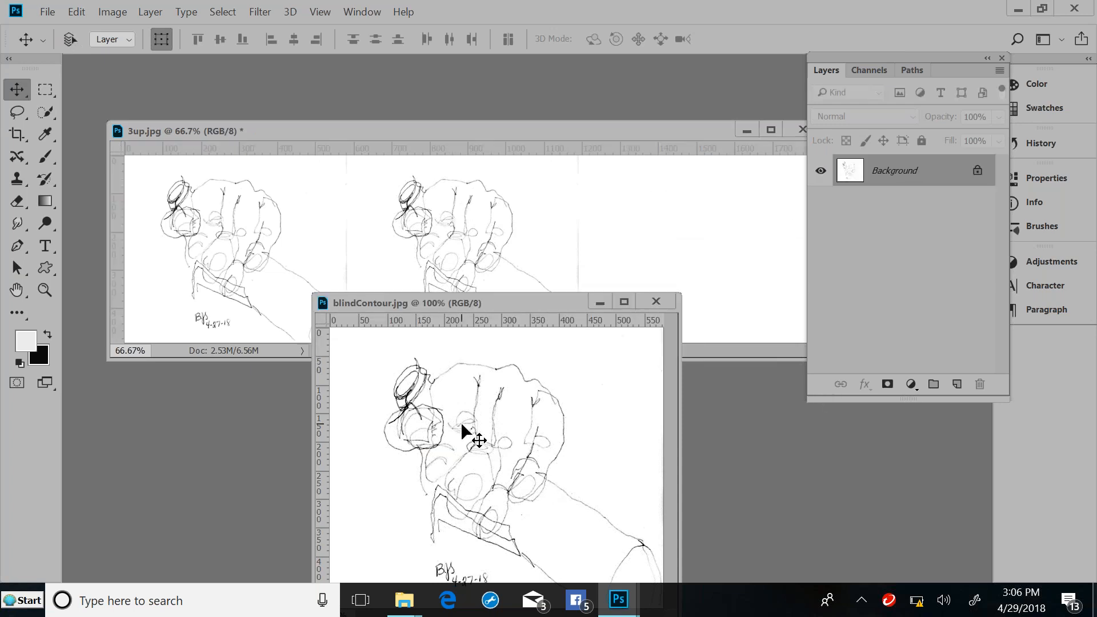
pyautogui.hotkey('ctrl', 'a')
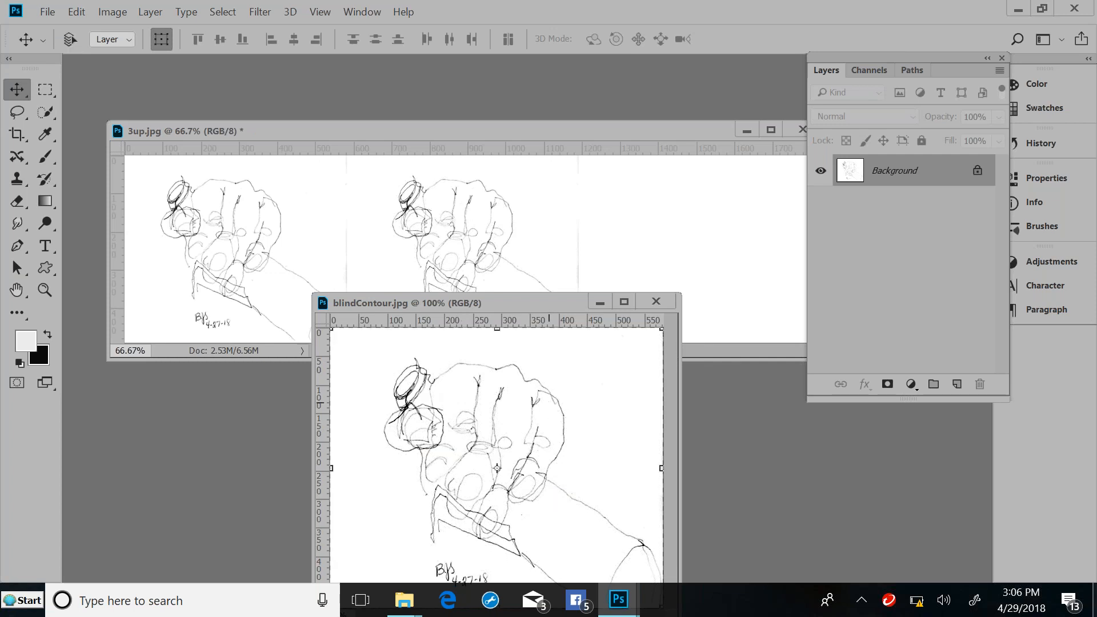
pyautogui.moveTo(497, 467); pyautogui.dragTo(608, 265)
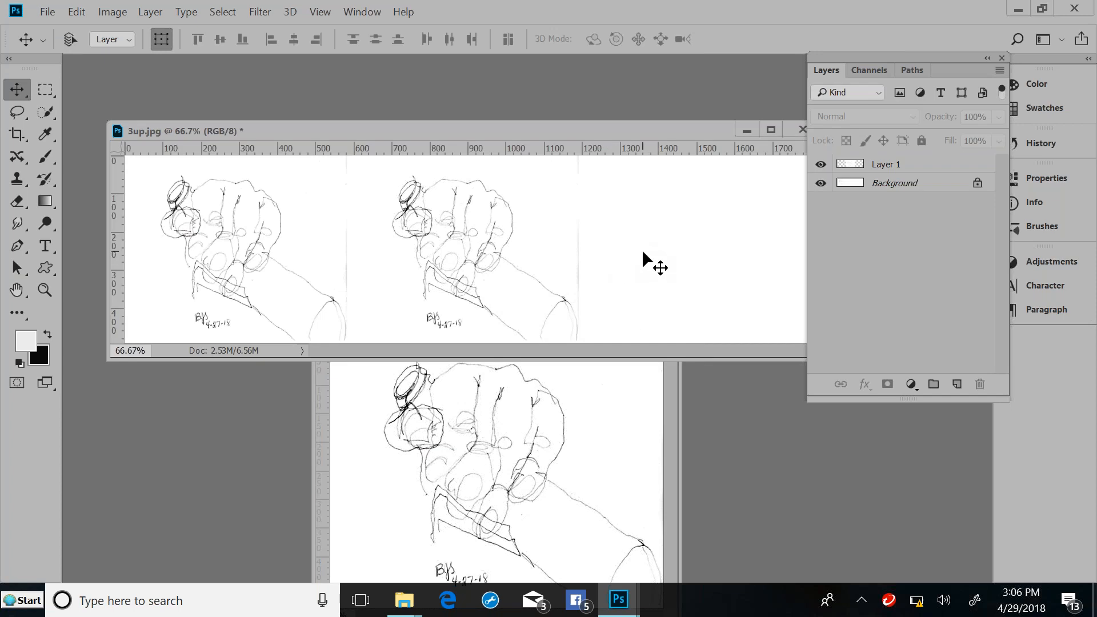
pyautogui.hotkey('ctrl', 'j')
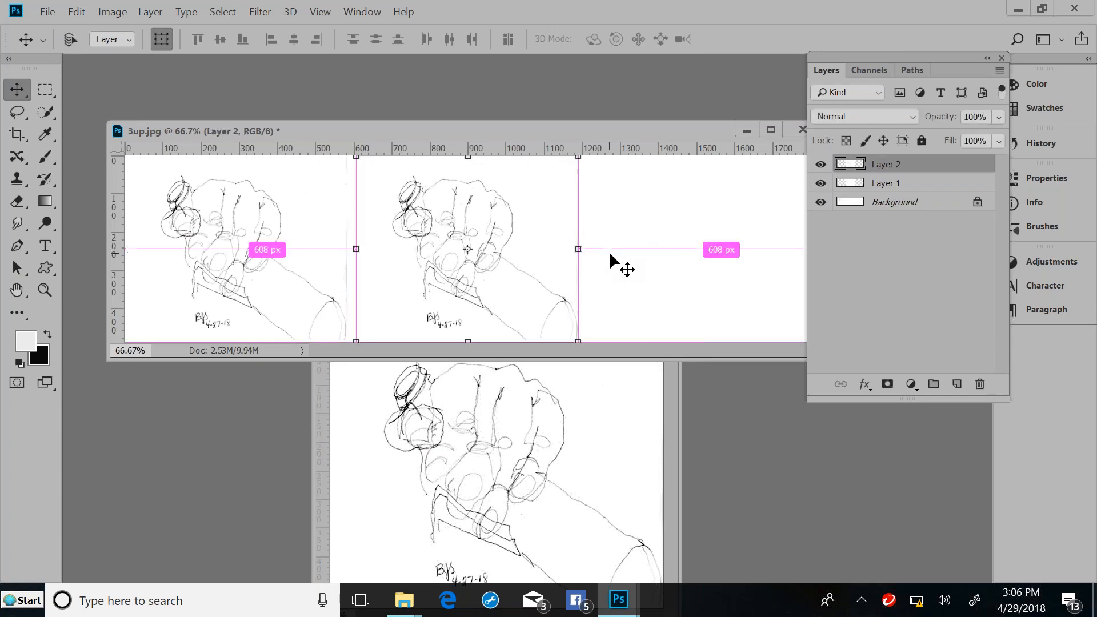
pyautogui.moveTo(563, 269)
pyautogui.mouseDown()
pyautogui.moveTo(783, 263)
pyautogui.moveTo(769, 264)
pyautogui.mouseUp()
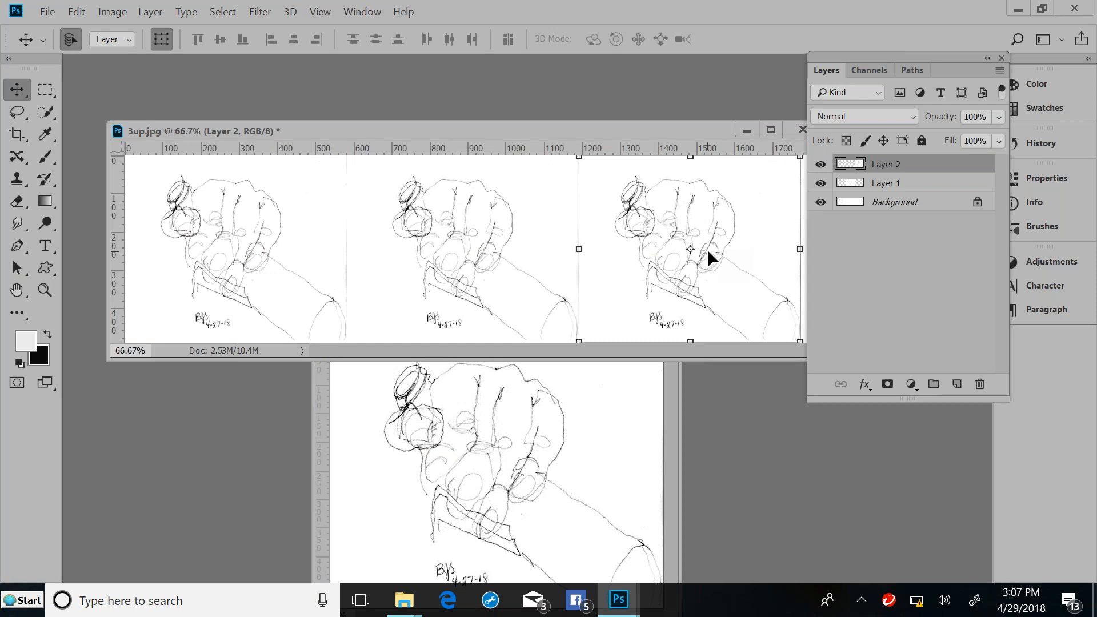
# Try flattening all layers of 3up.jpg into the Background, and undo the flattening.
pyautogui.click(830, 272)
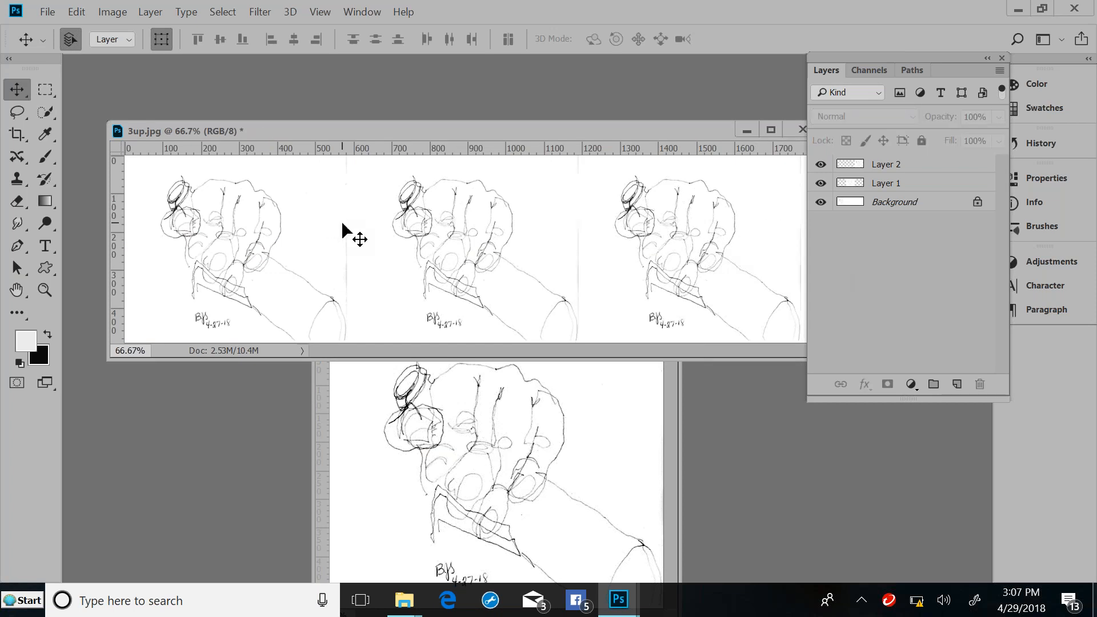
pyautogui.moveTo(539, 132); pyautogui.dragTo(485, 133)
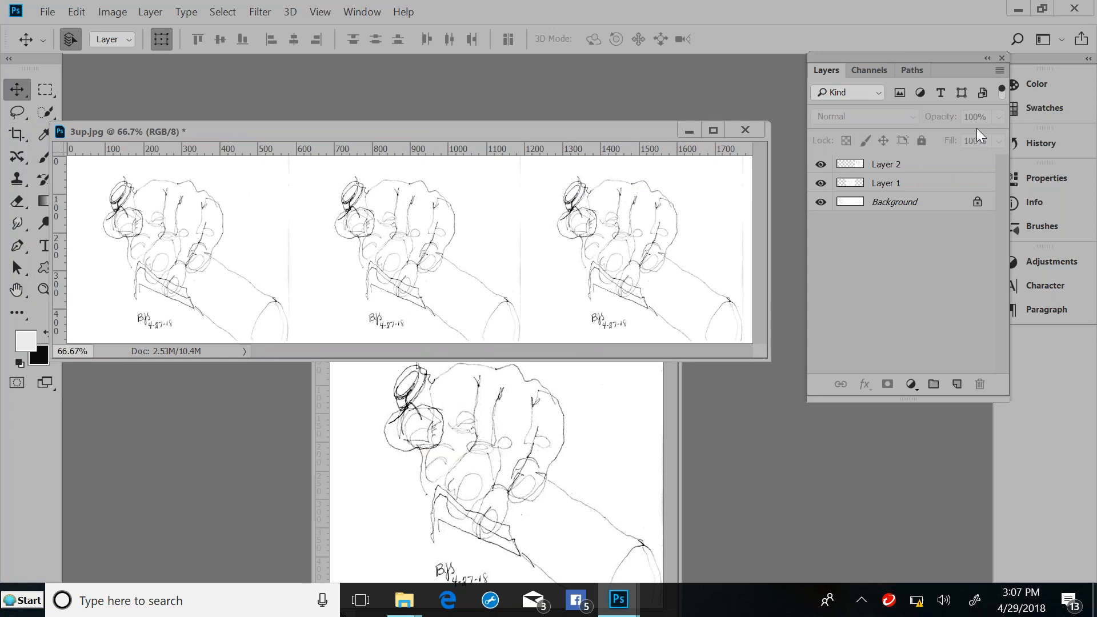
pyautogui.click(105, 11)
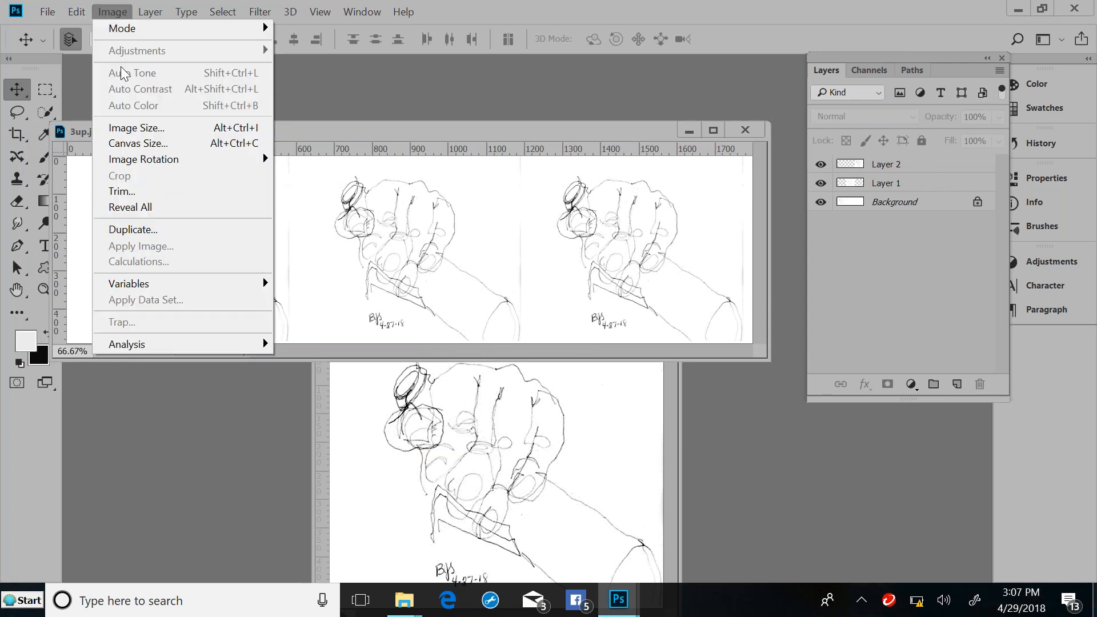
pyautogui.click(80, 12)
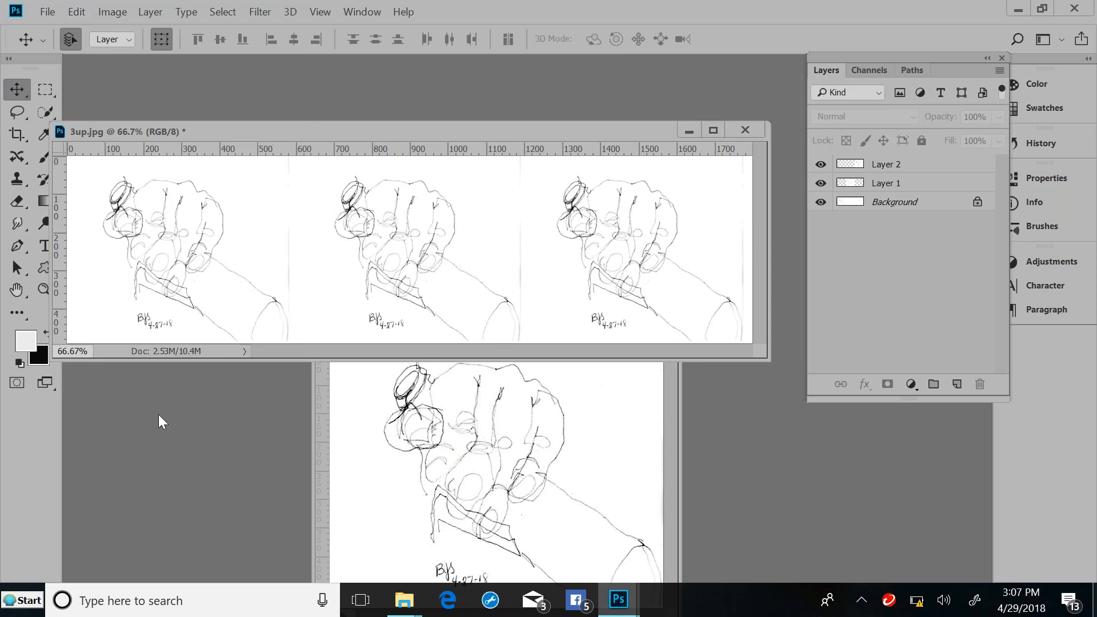
pyautogui.click(78, 14)
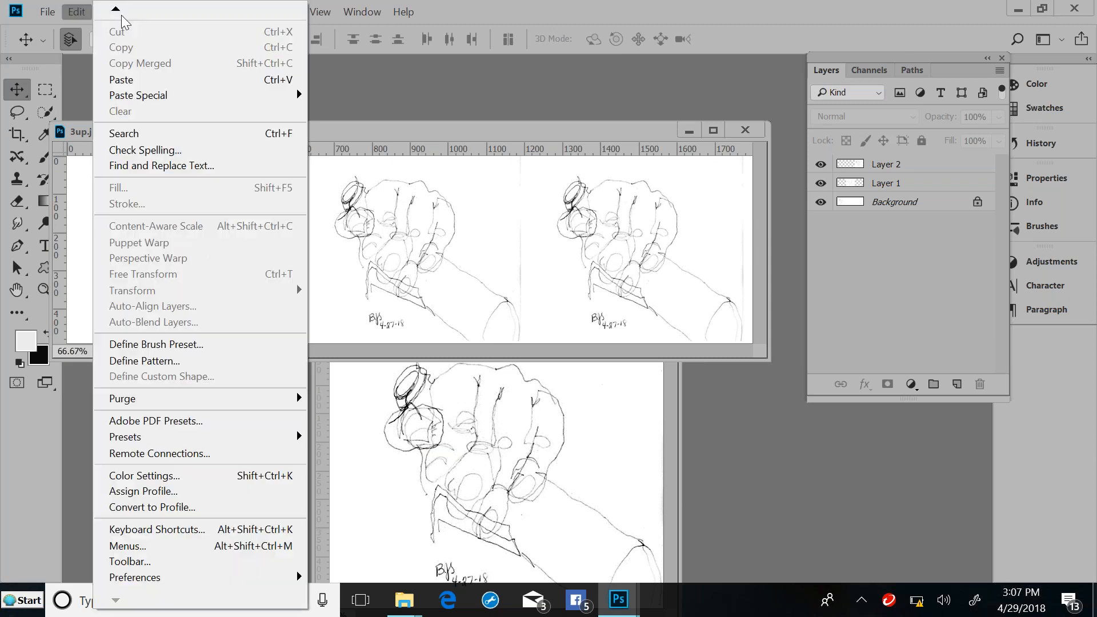
pyautogui.click(92, 12)
pyautogui.click(108, 13)
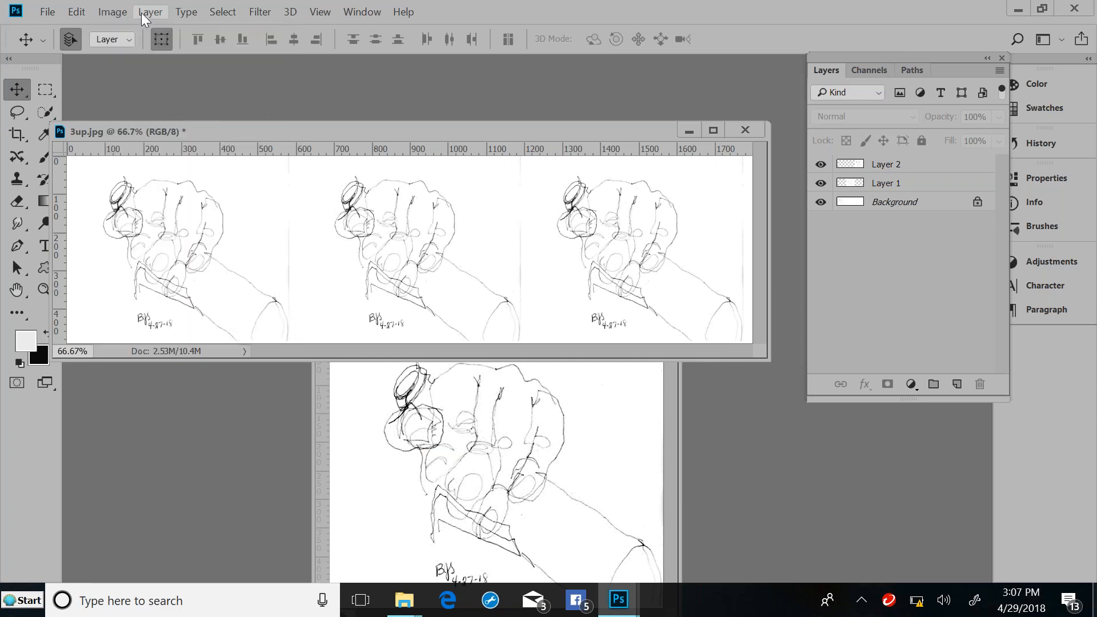
pyautogui.click(146, 14)
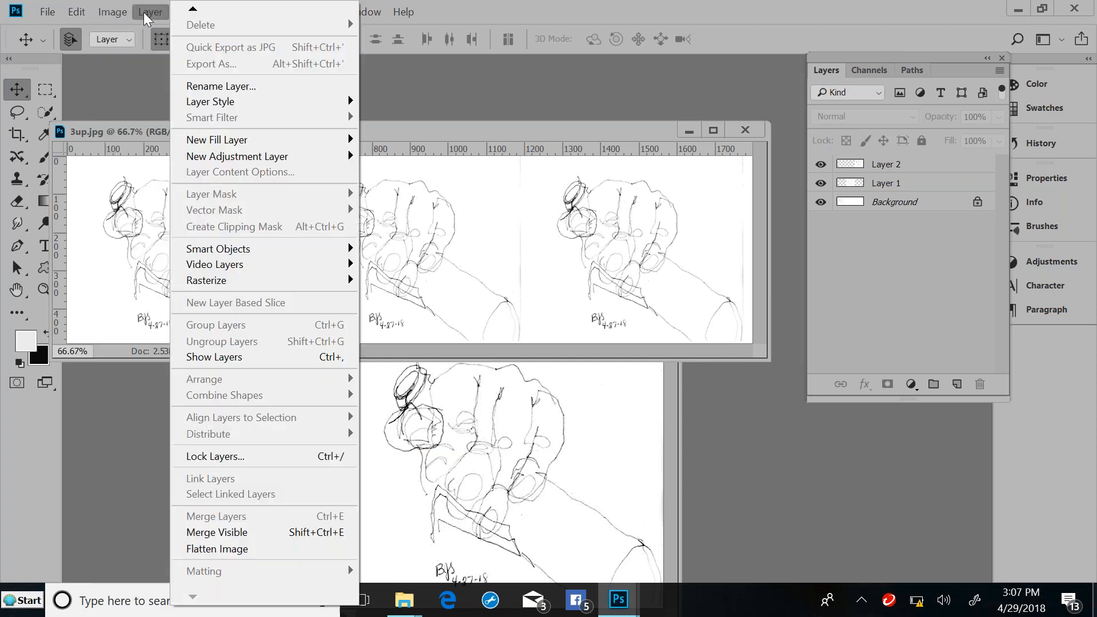
pyautogui.click(213, 550)
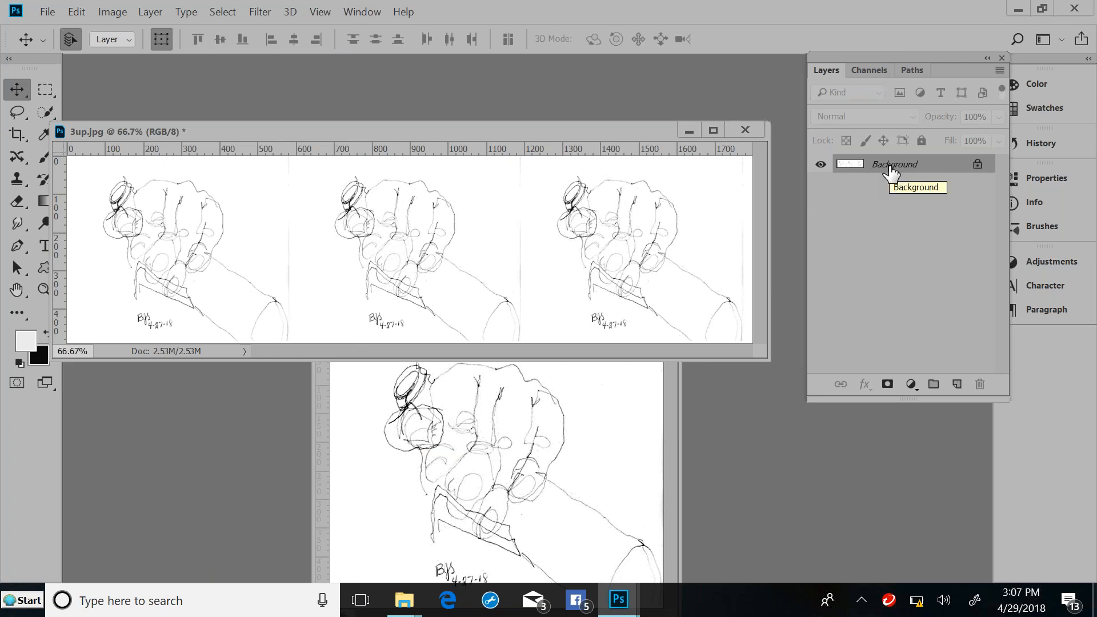
pyautogui.hotkey('ctrl', 'z')
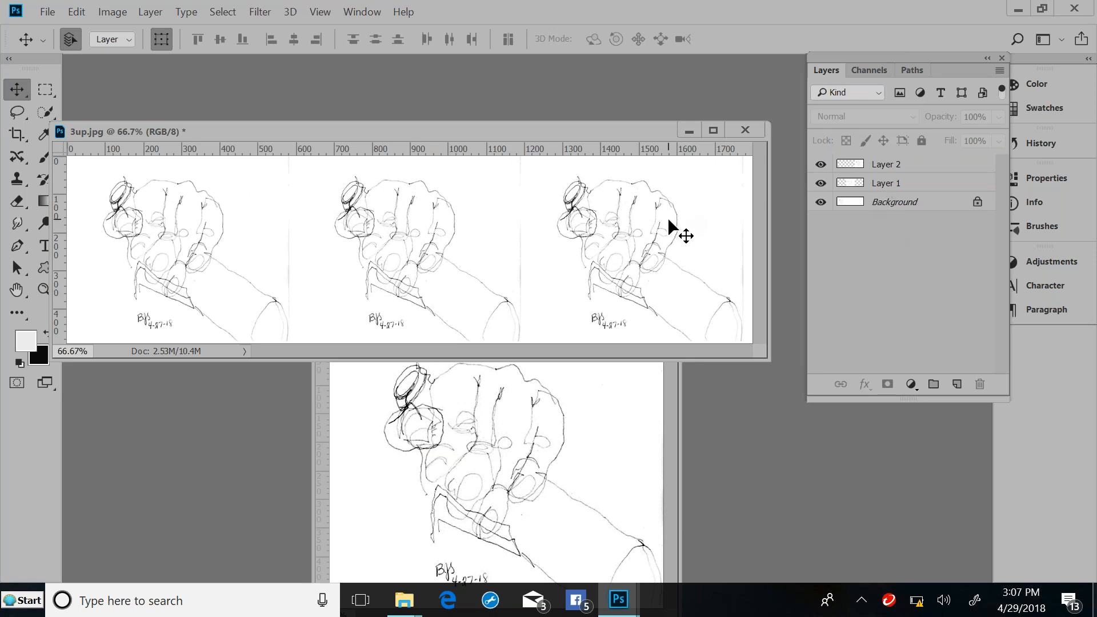
# Merge Layer 2 down into Layer 1 and the combined layer into the Background of 3up.jpg.
pyautogui.click(849, 183)
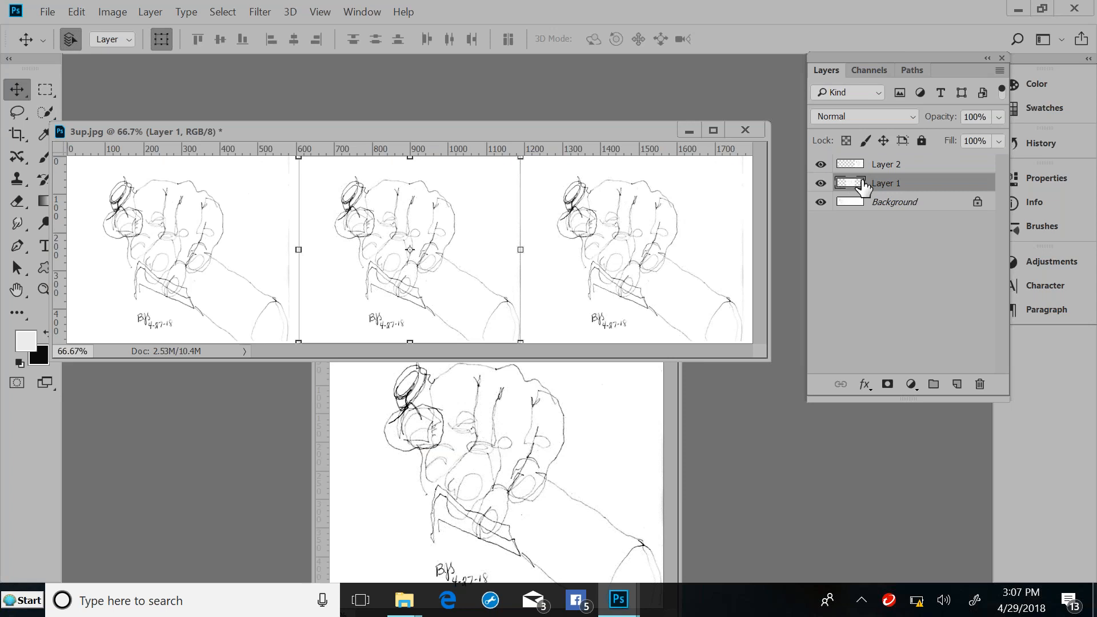
pyautogui.click(901, 169)
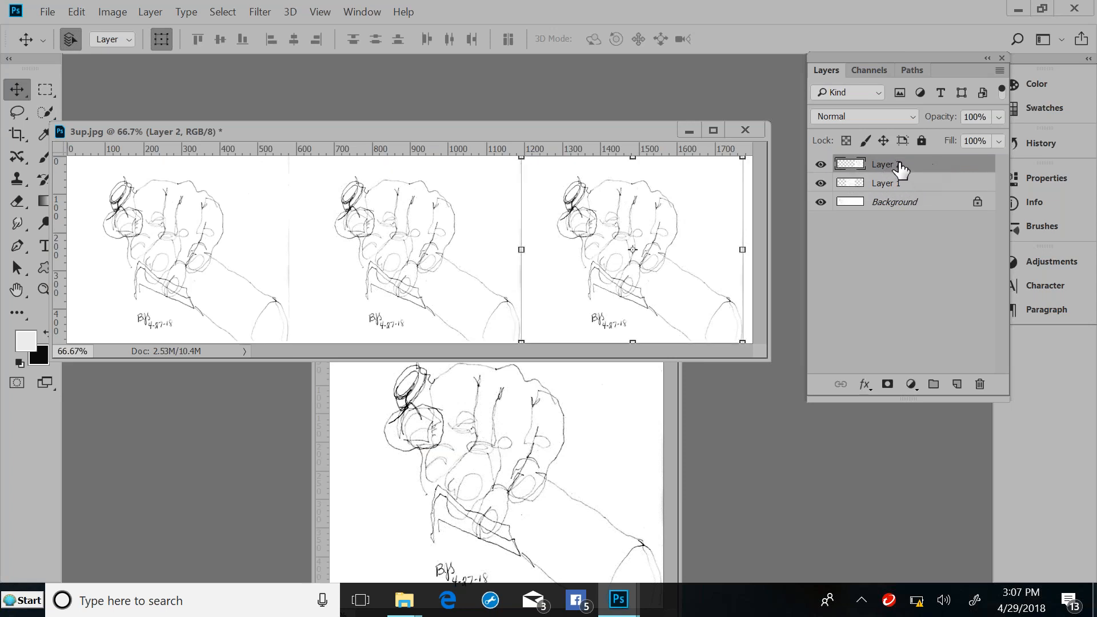
pyautogui.click(883, 184)
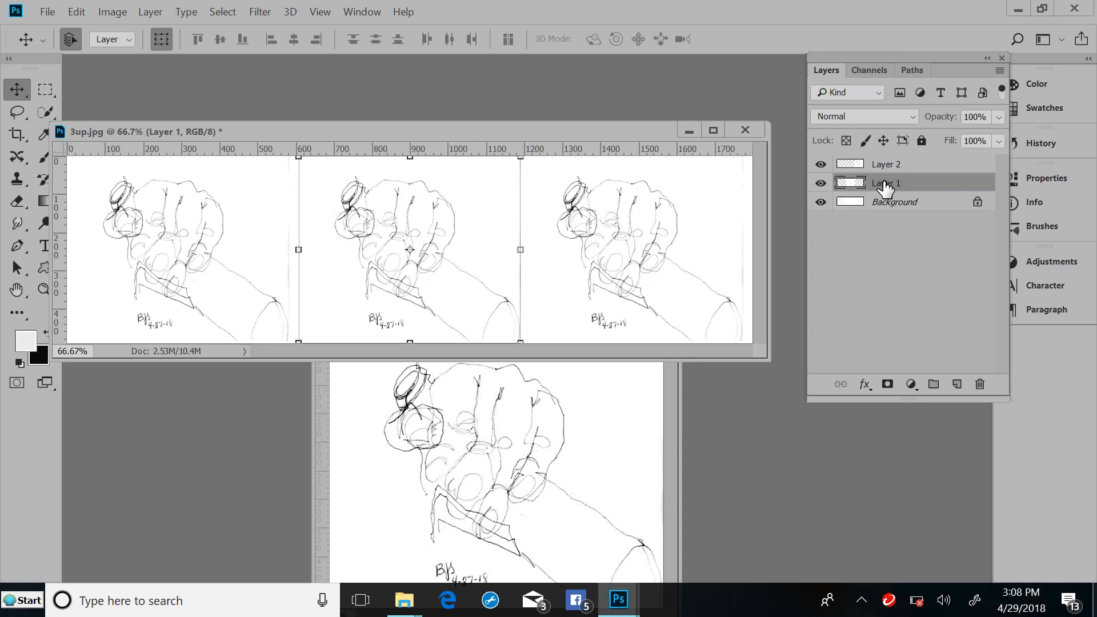
pyautogui.click(889, 210)
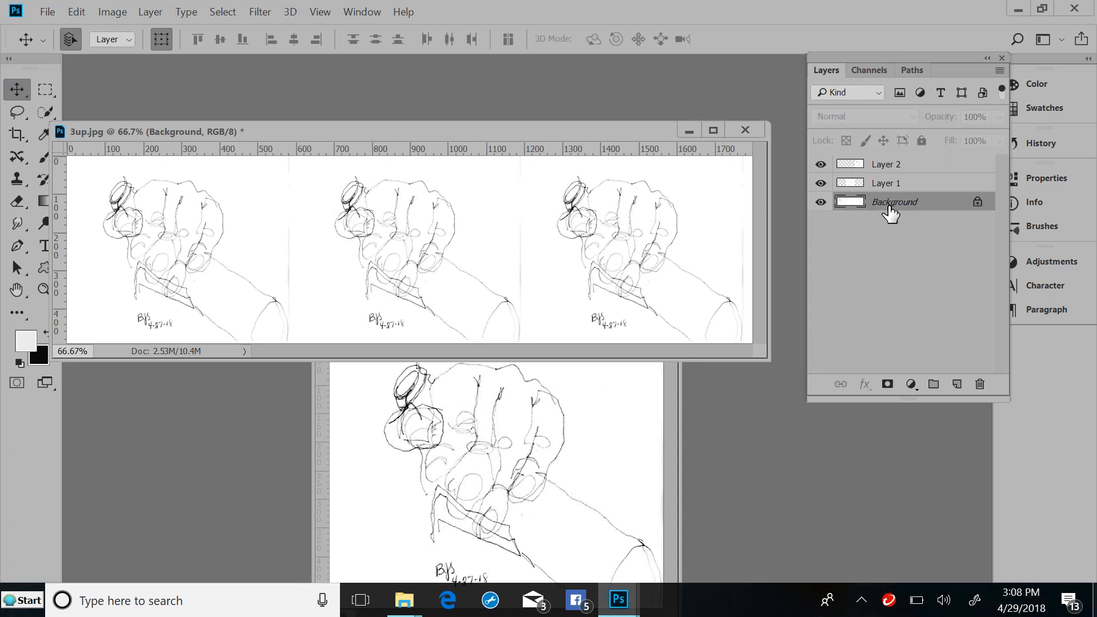
pyautogui.click(893, 168)
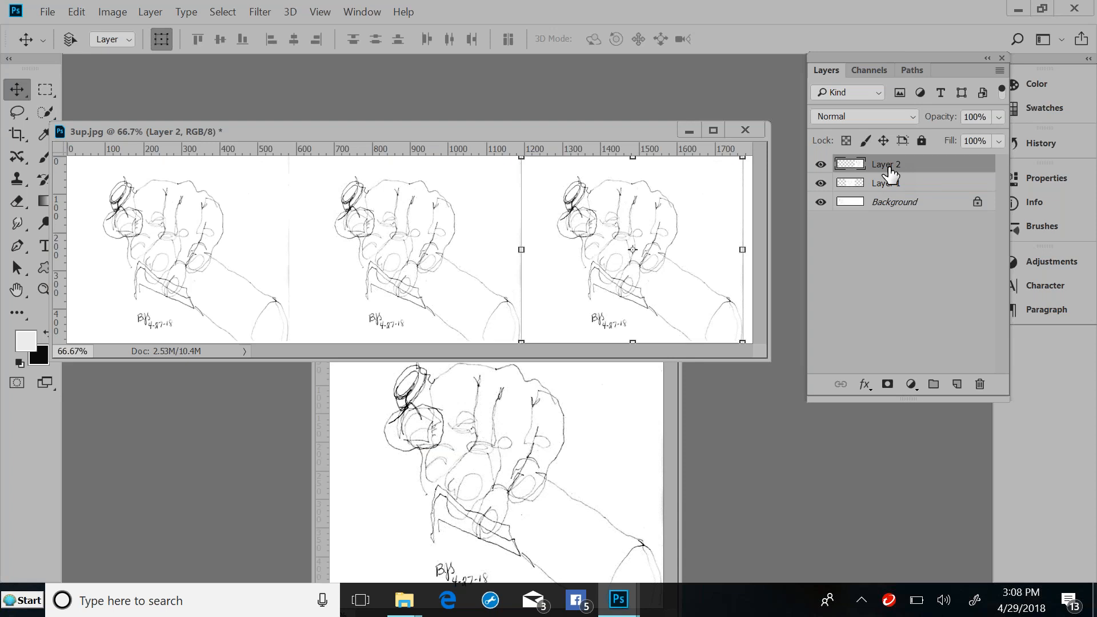
pyautogui.hotkey('ctrl', 'e')
pyautogui.hotkey('ctrl', 'e')
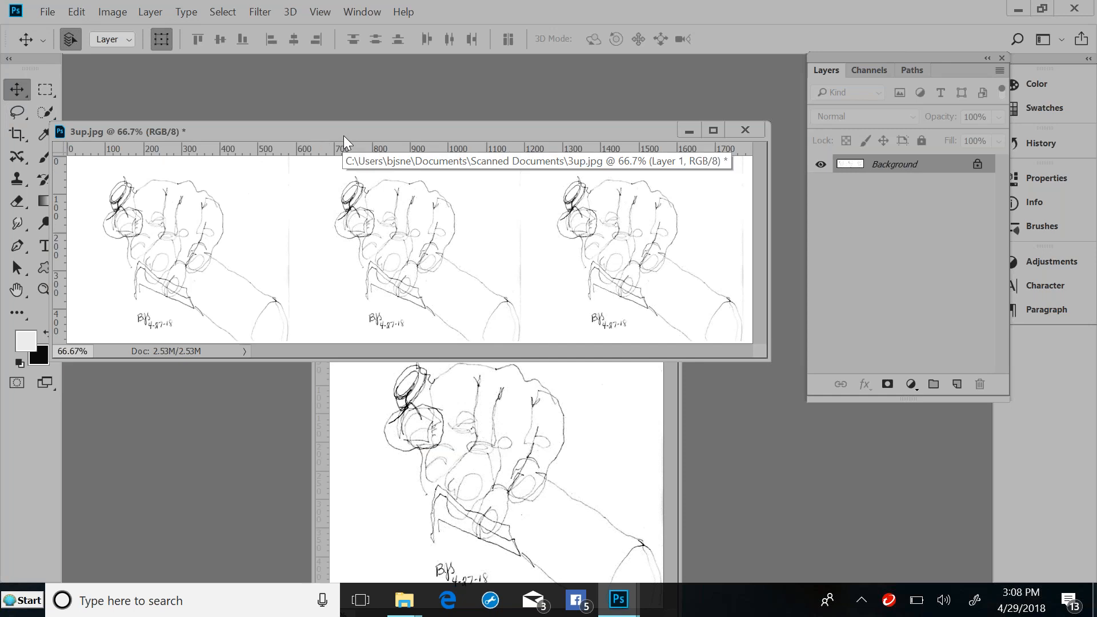
pyautogui.press('super')
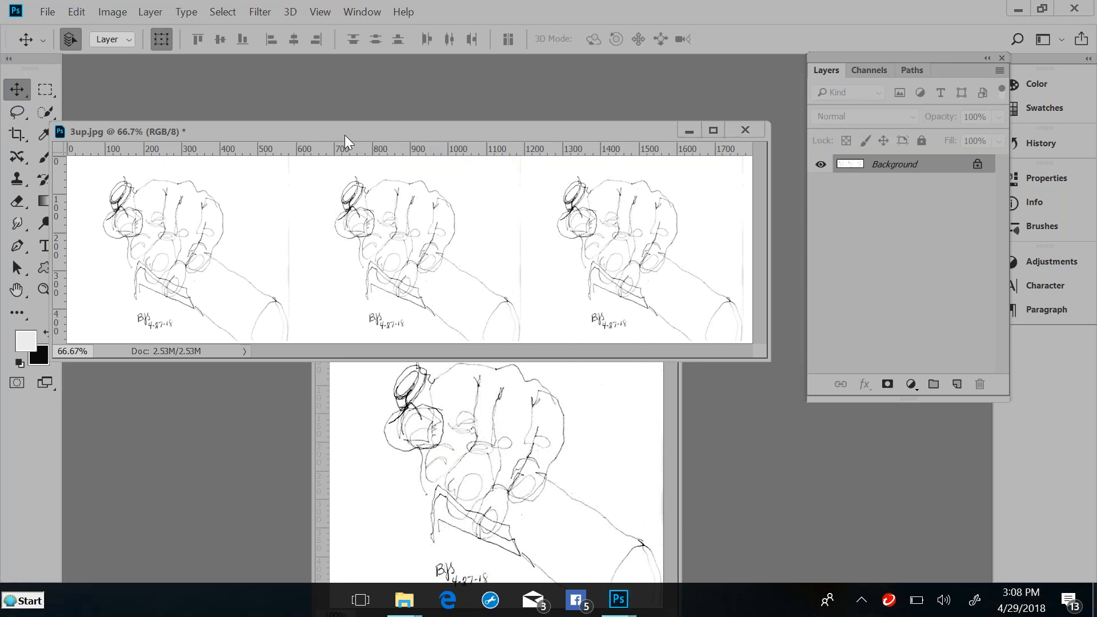
pyautogui.click(345, 134)
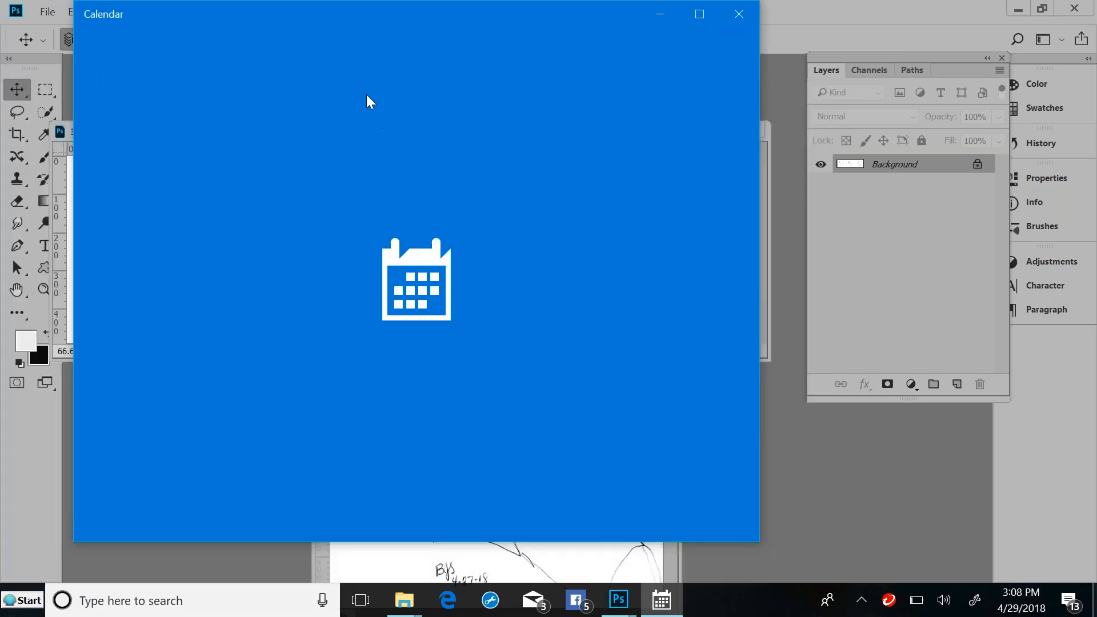
pyautogui.click(739, 14)
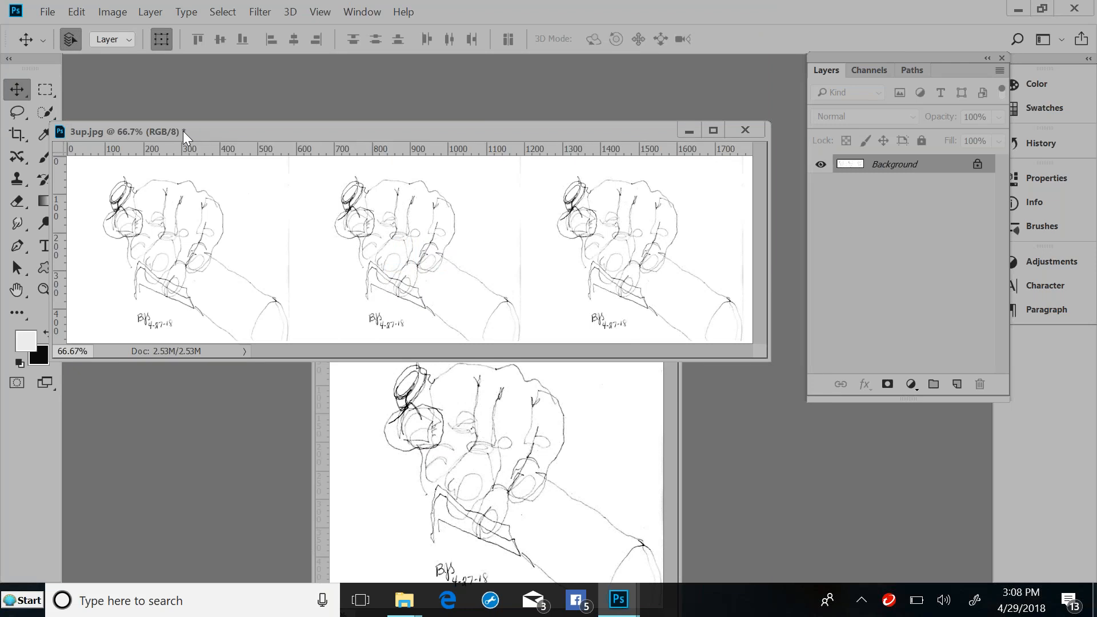
# Save the merged three-sketch image to the existing 3up.jpg file.
pyautogui.hotkey('ctrl', 's')
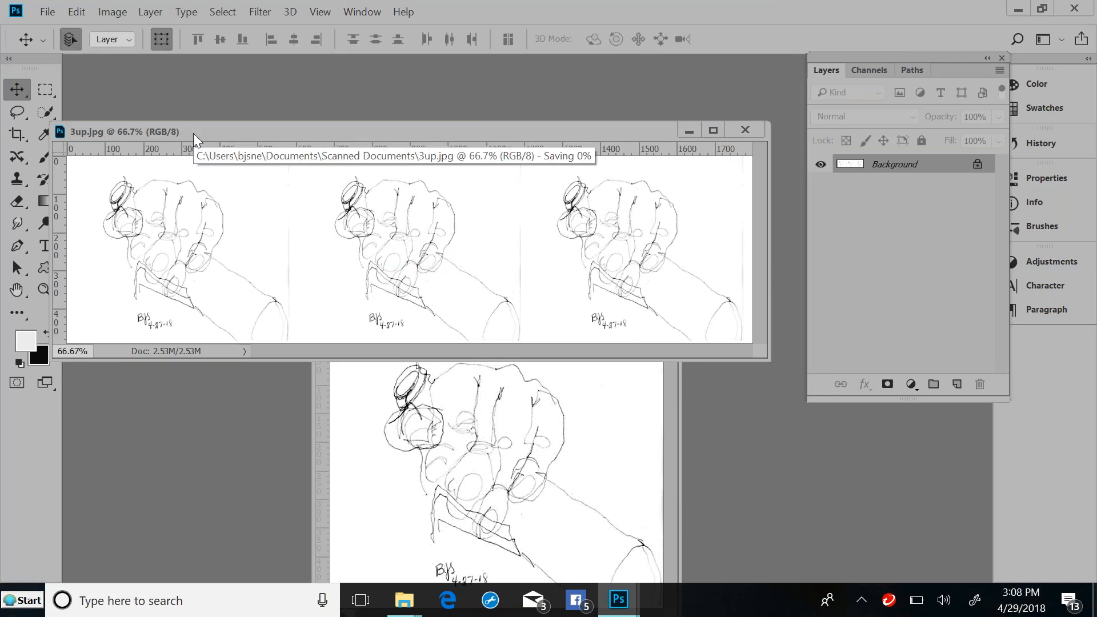